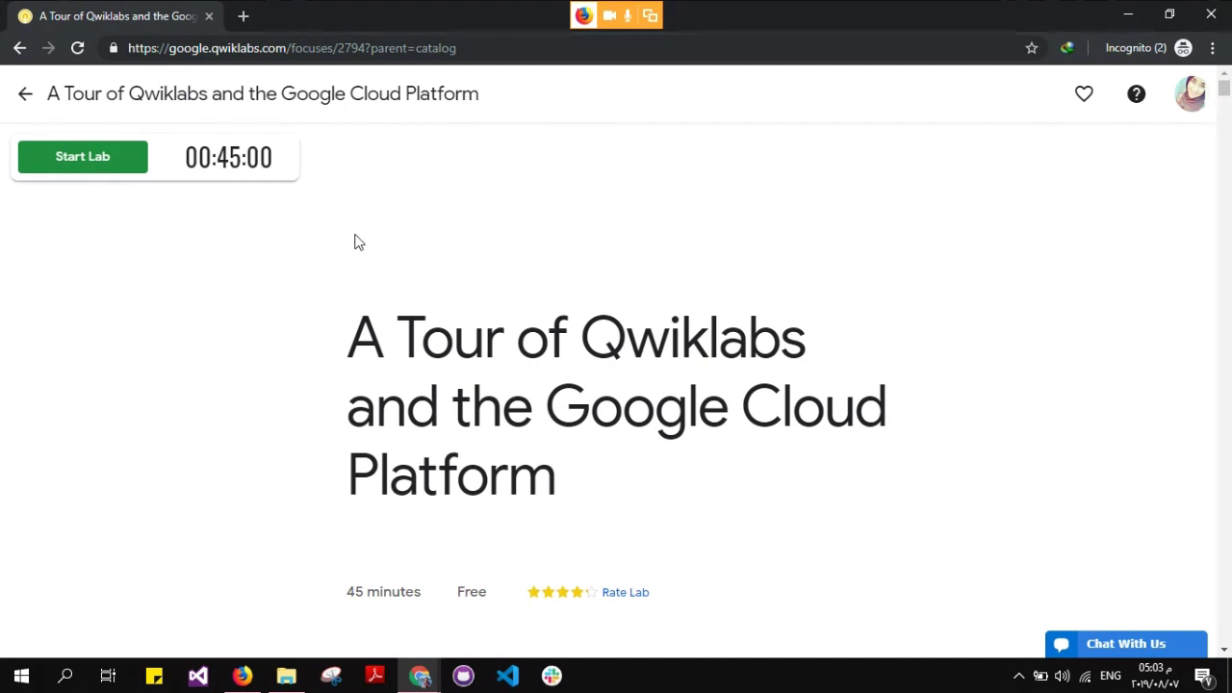
Examine the lab instructions, covering the Overview, Accessing the GCP Console, Projects in the GCP Console and Qwiklabs Fundamentals sections
scroll(440, 308, "down", 4)
scroll(439, 308, "down", 2)
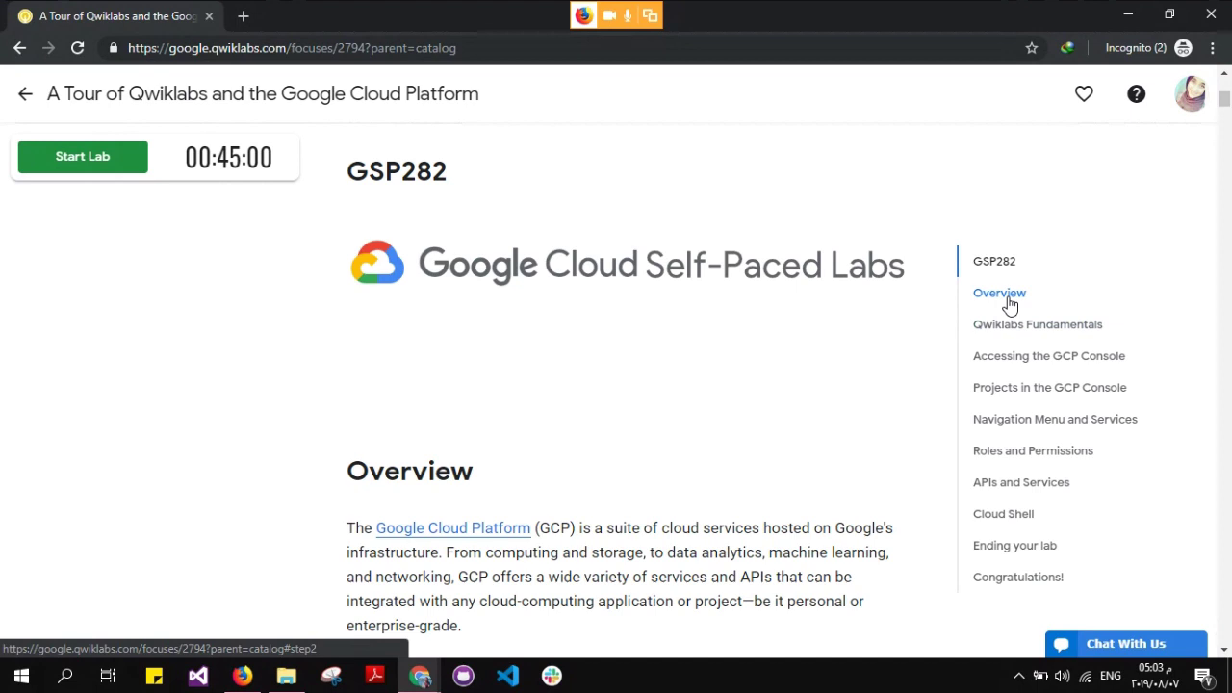
left_click(1026, 358)
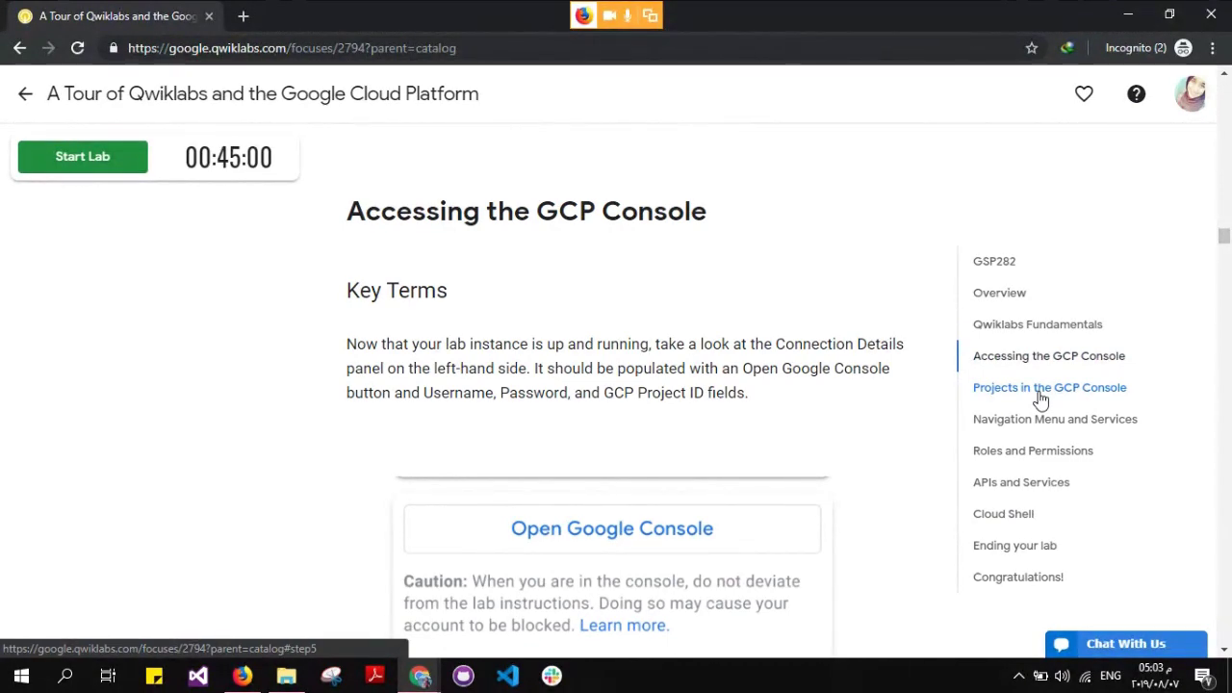
left_click(1039, 397)
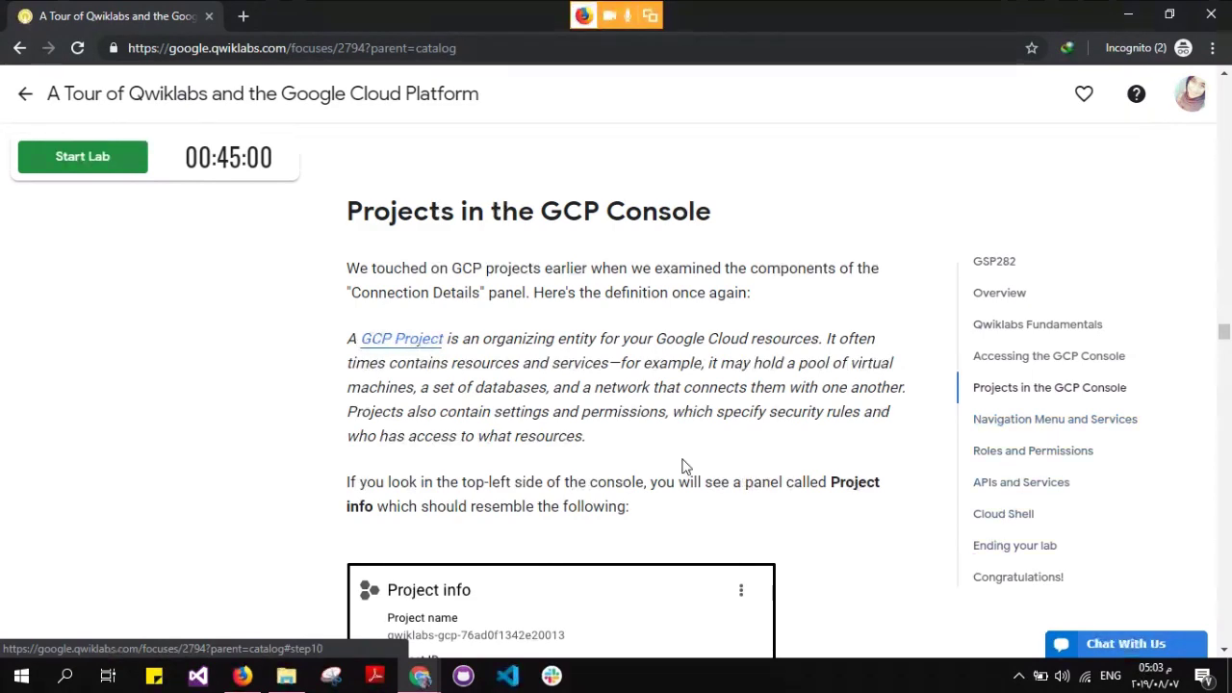
scroll(557, 336, "up", 1)
scroll(556, 336, "up", 15)
scroll(557, 337, "up", 20)
scroll(556, 335, "up", 10)
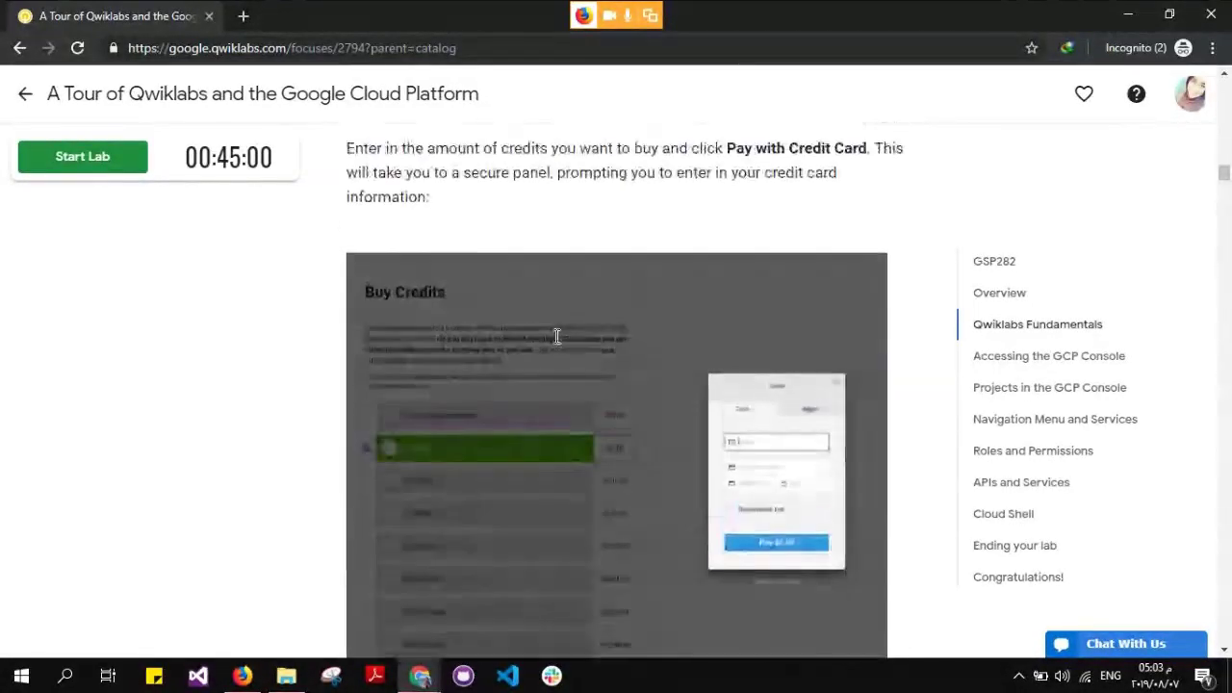
scroll(556, 336, "up", 10)
scroll(556, 343, "up", 10)
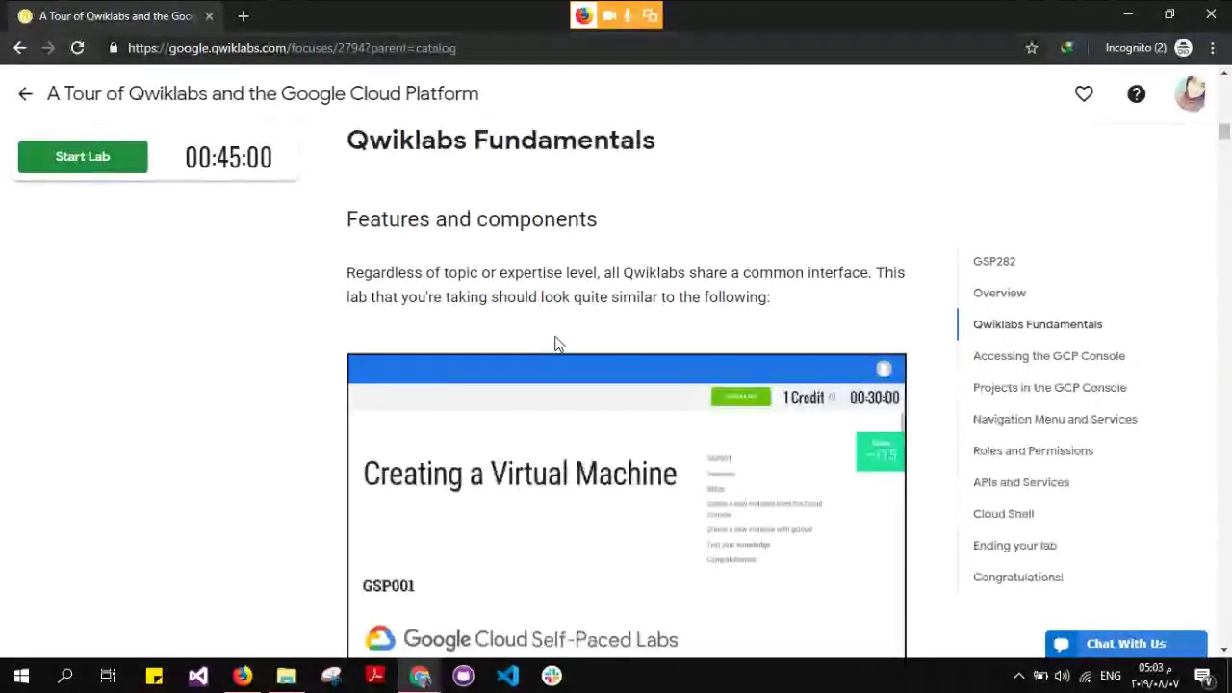
scroll(556, 344, "up", 10)
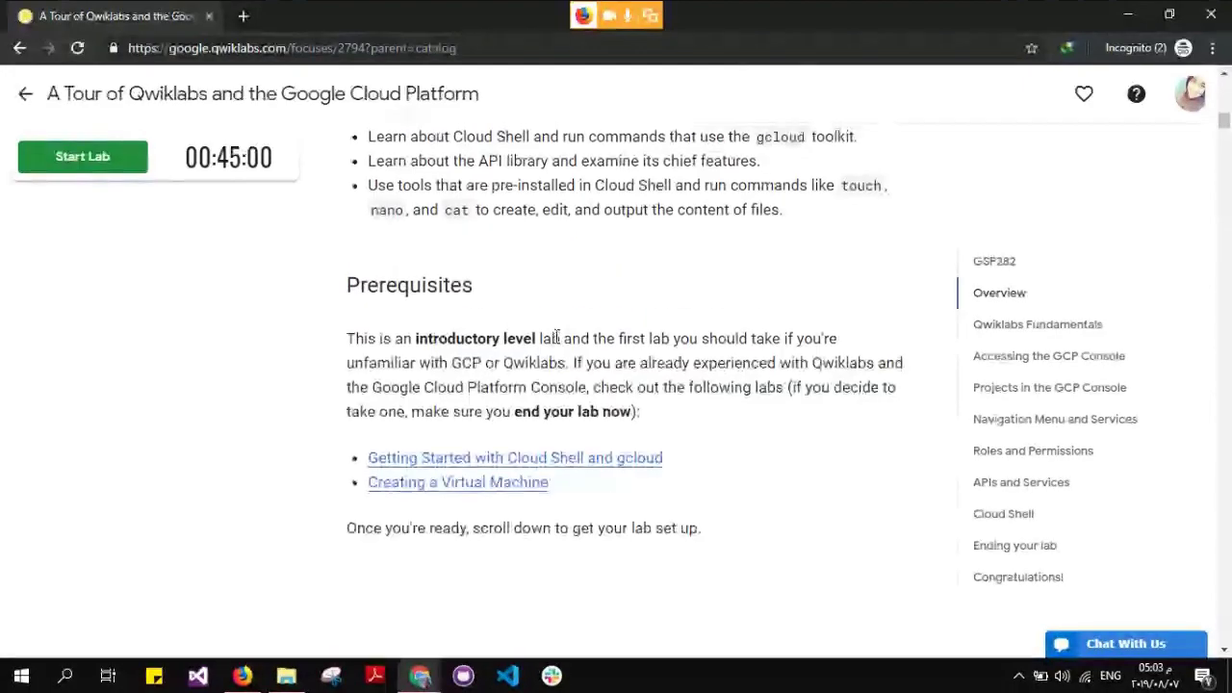
scroll(556, 343, "down", 10)
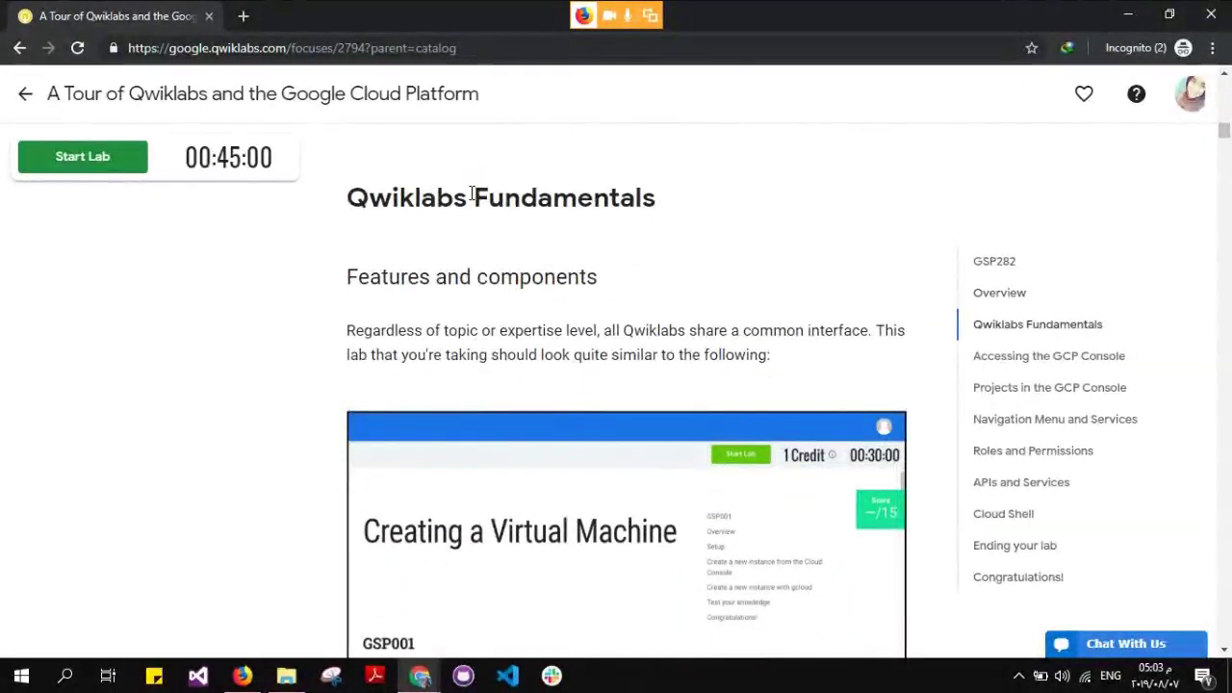
scroll(647, 309, "down", 2)
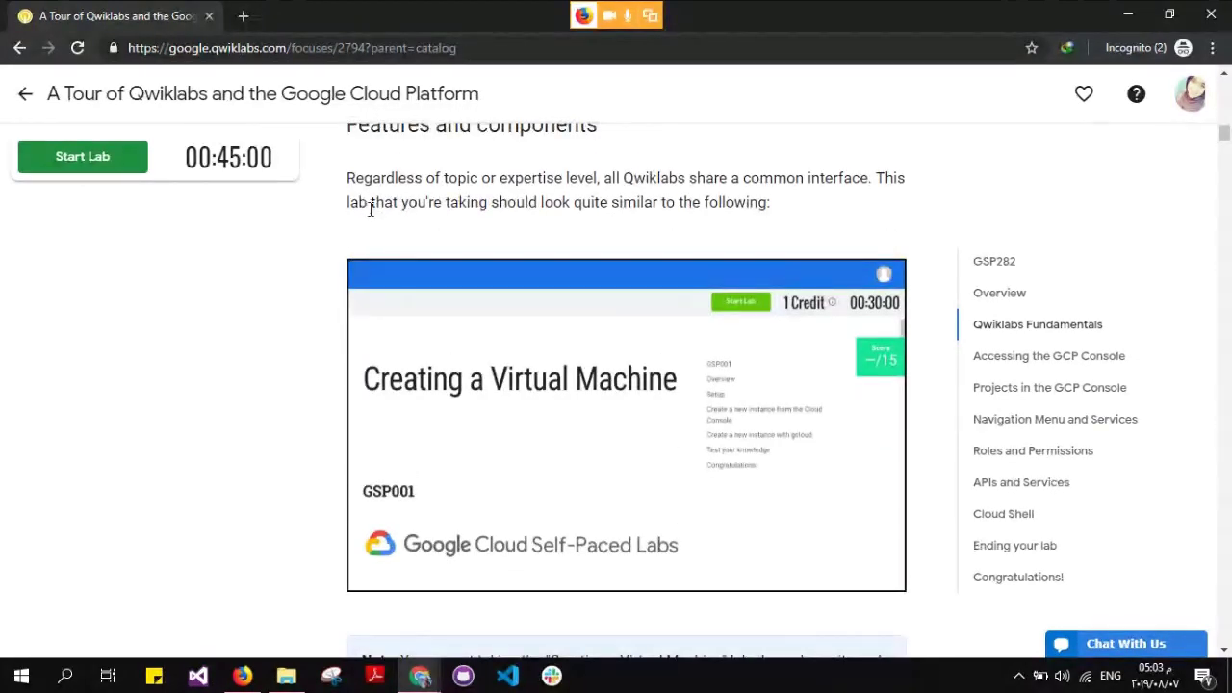
scroll(649, 256, "down", 4)
scroll(648, 258, "down", 8)
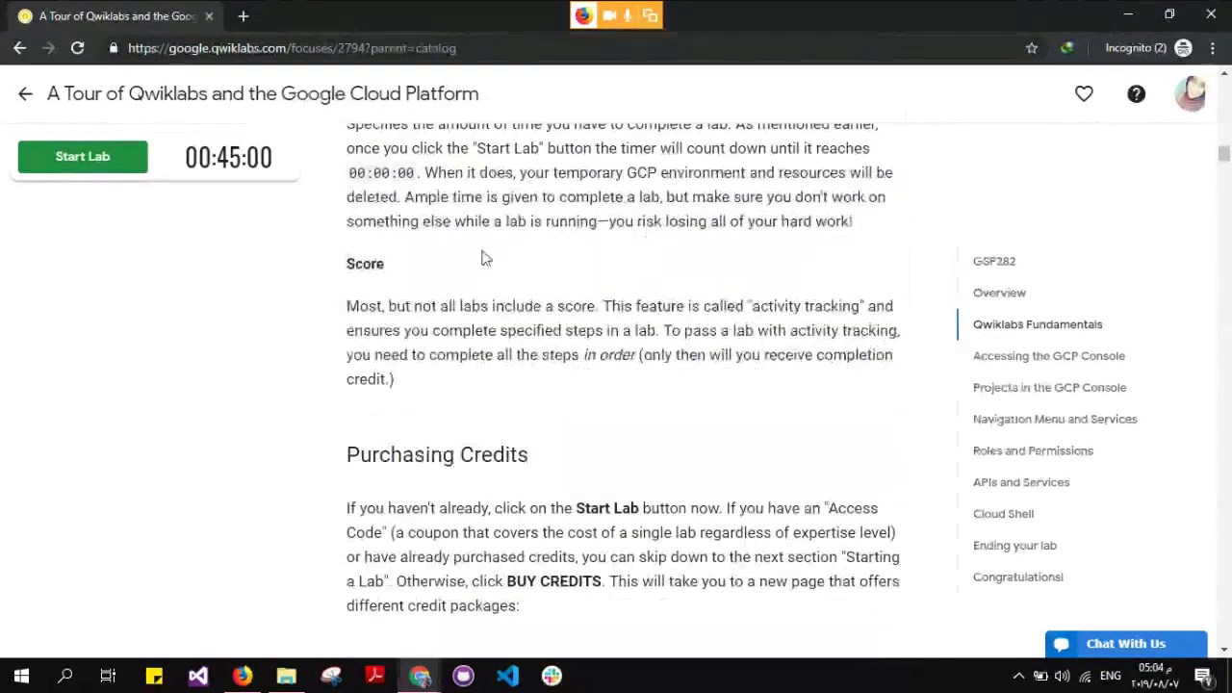
Start the lab and open the Google Console sign-in page from its connection details
left_click(101, 156)
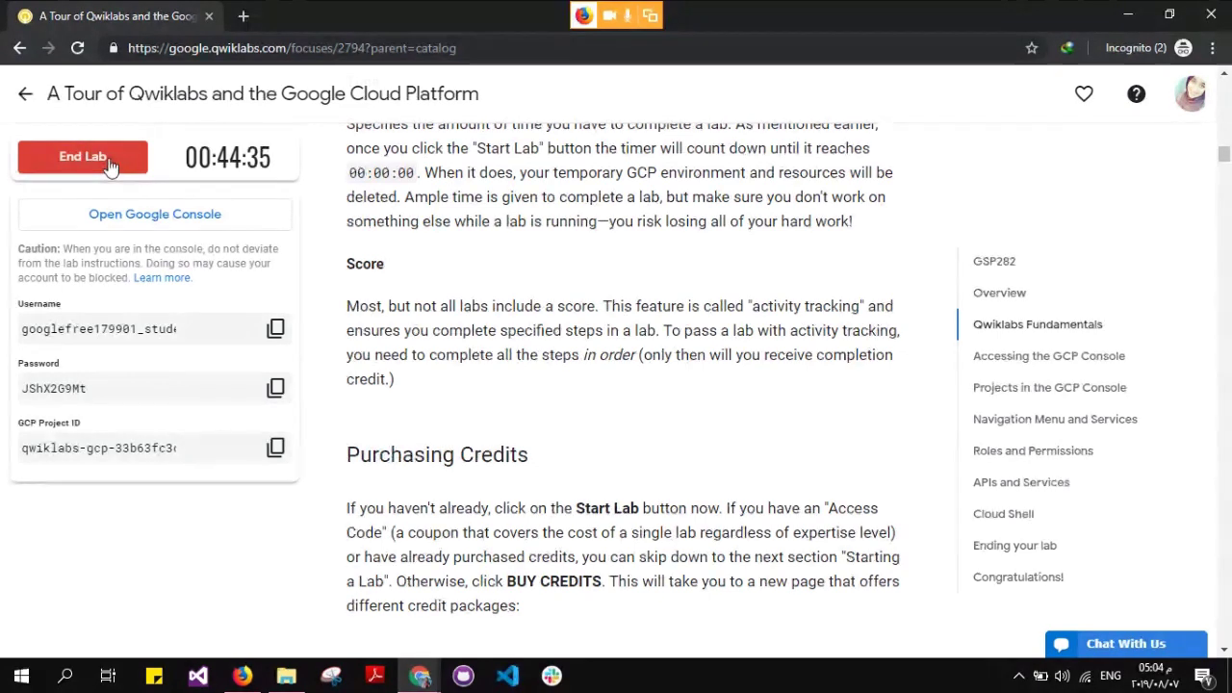
left_click(150, 224)
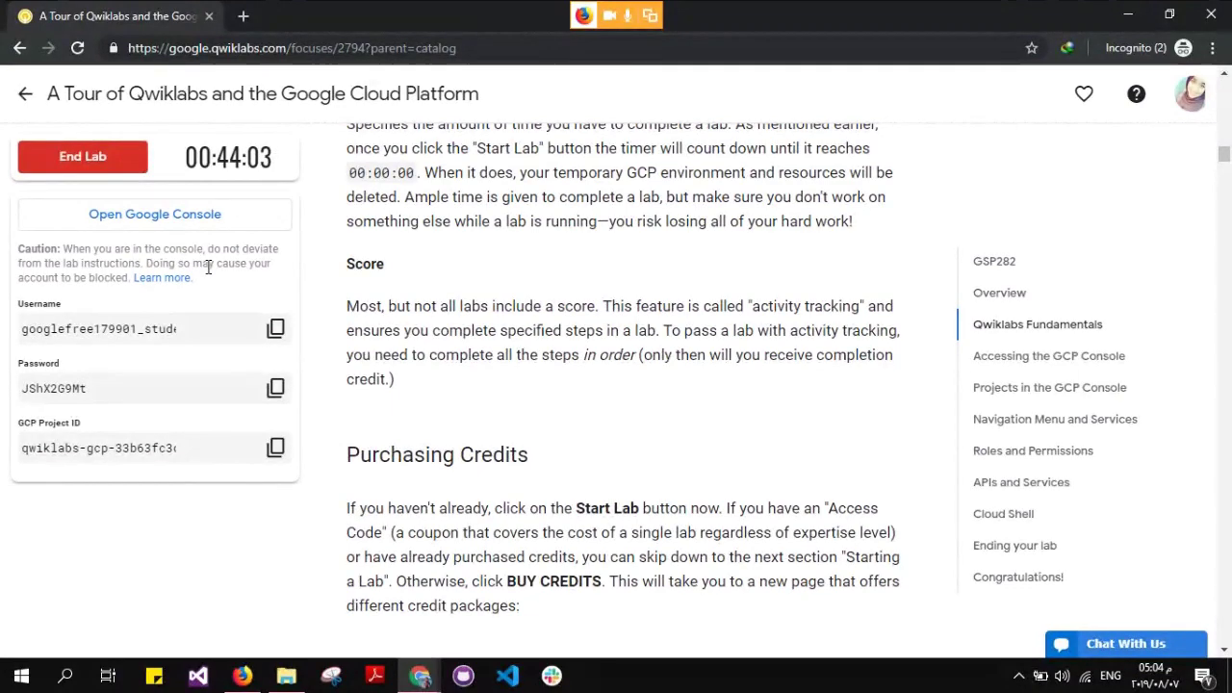
left_click(199, 215)
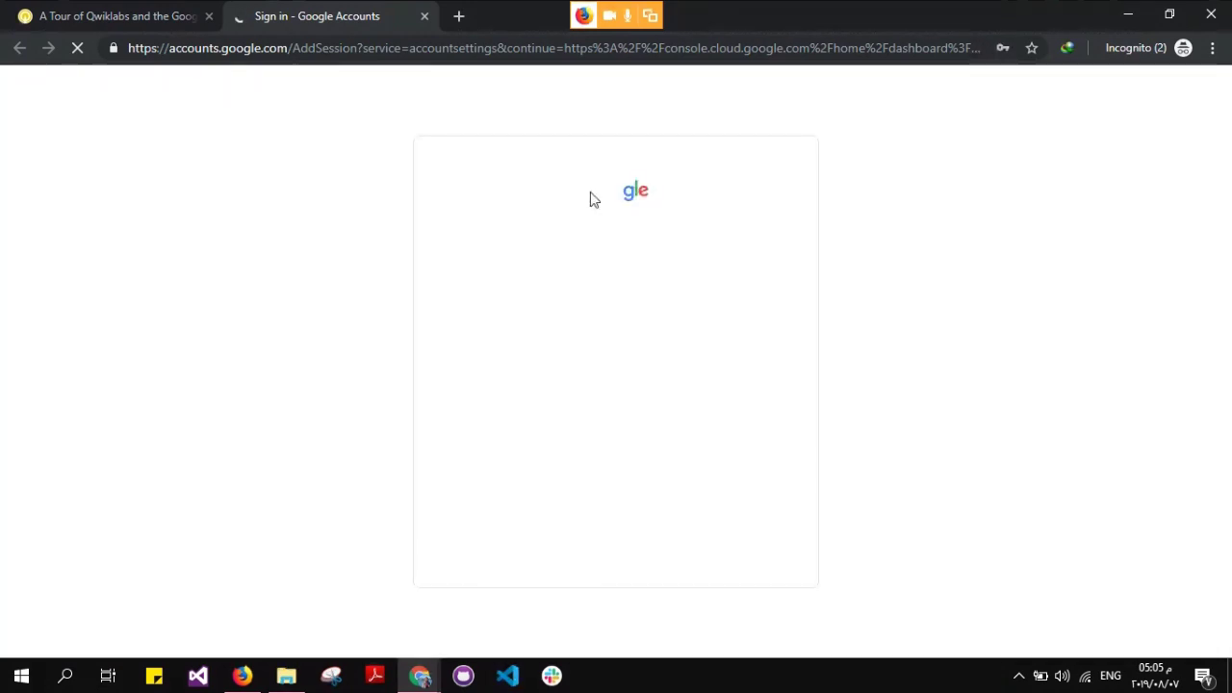
Copy the lab username from the Qwiklabs connection details into the Google sign-in email field and submit it
left_click(550, 472)
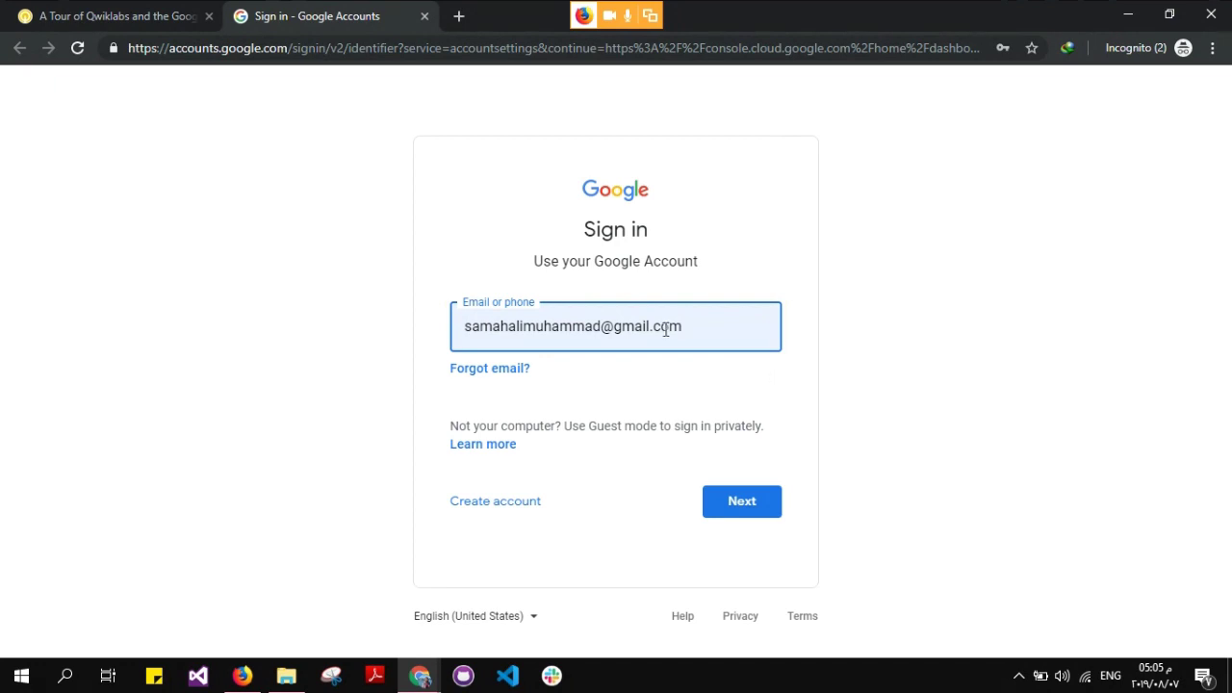
left_click(115, 11)
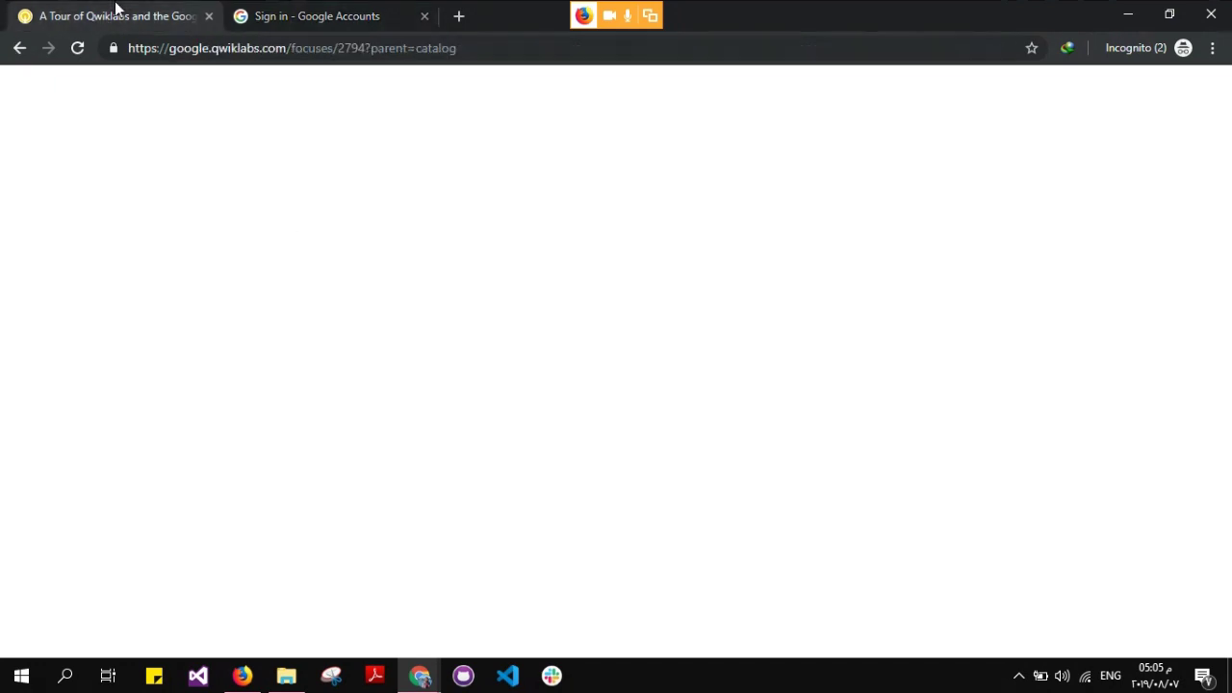
left_click(275, 328)
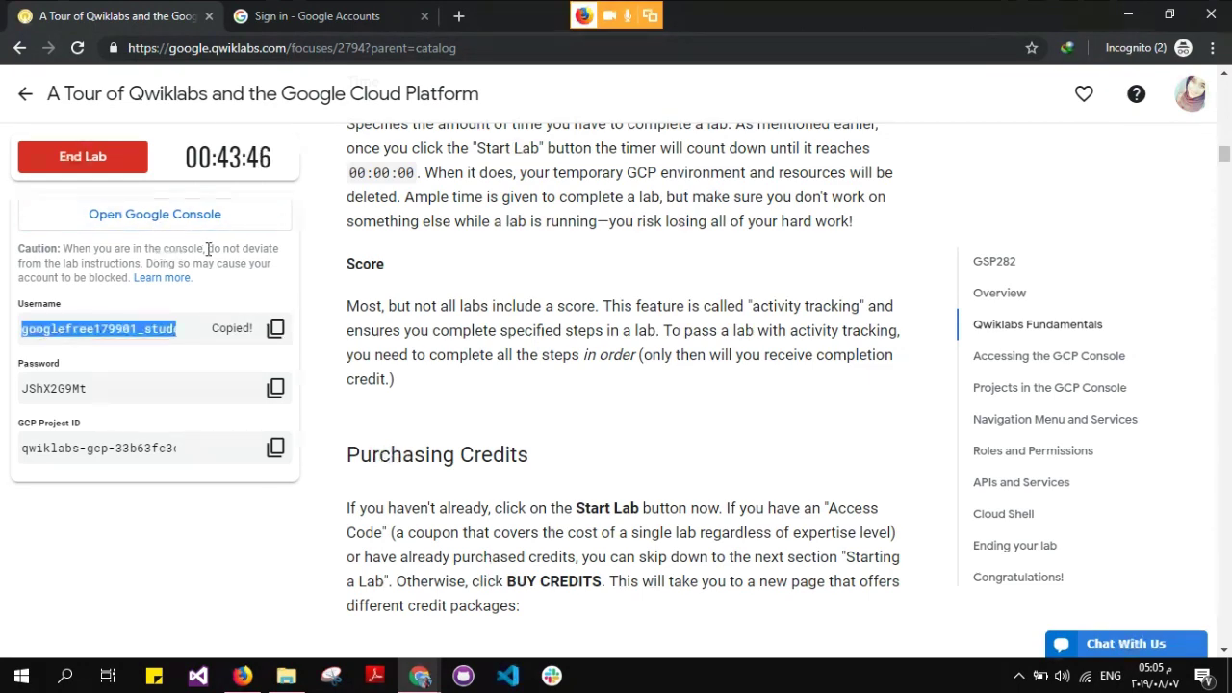
left_click(317, 15)
double_click(659, 323)
left_click(658, 316)
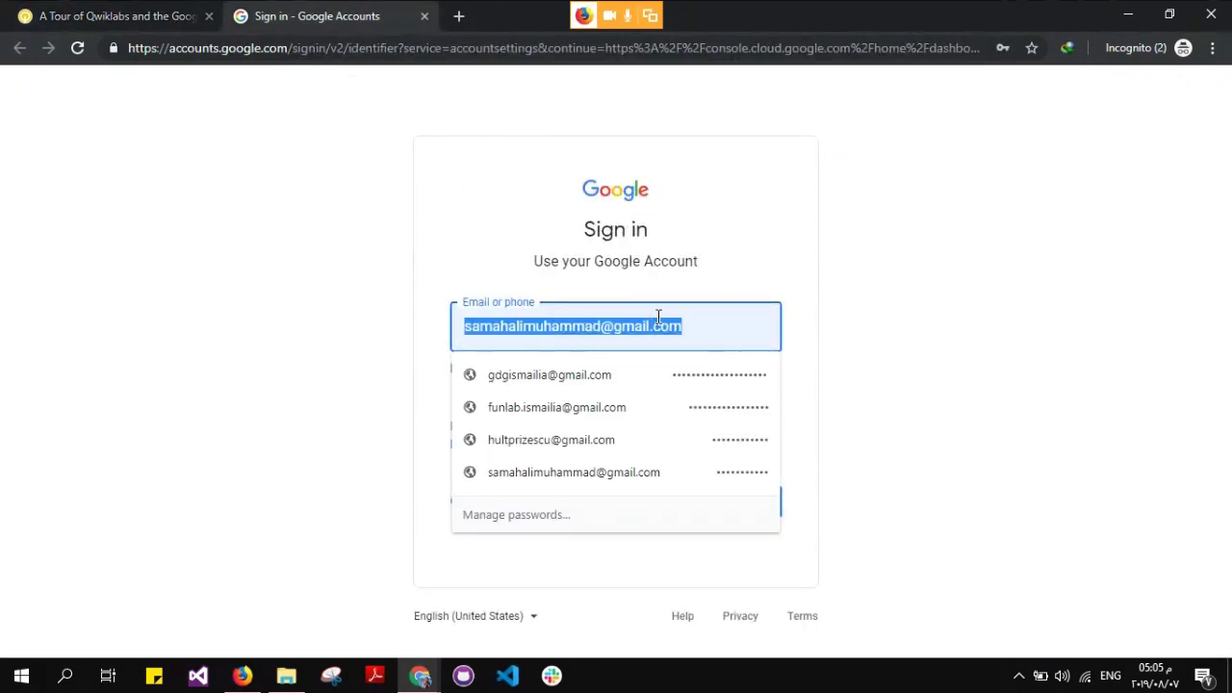
key("ctrl+v")
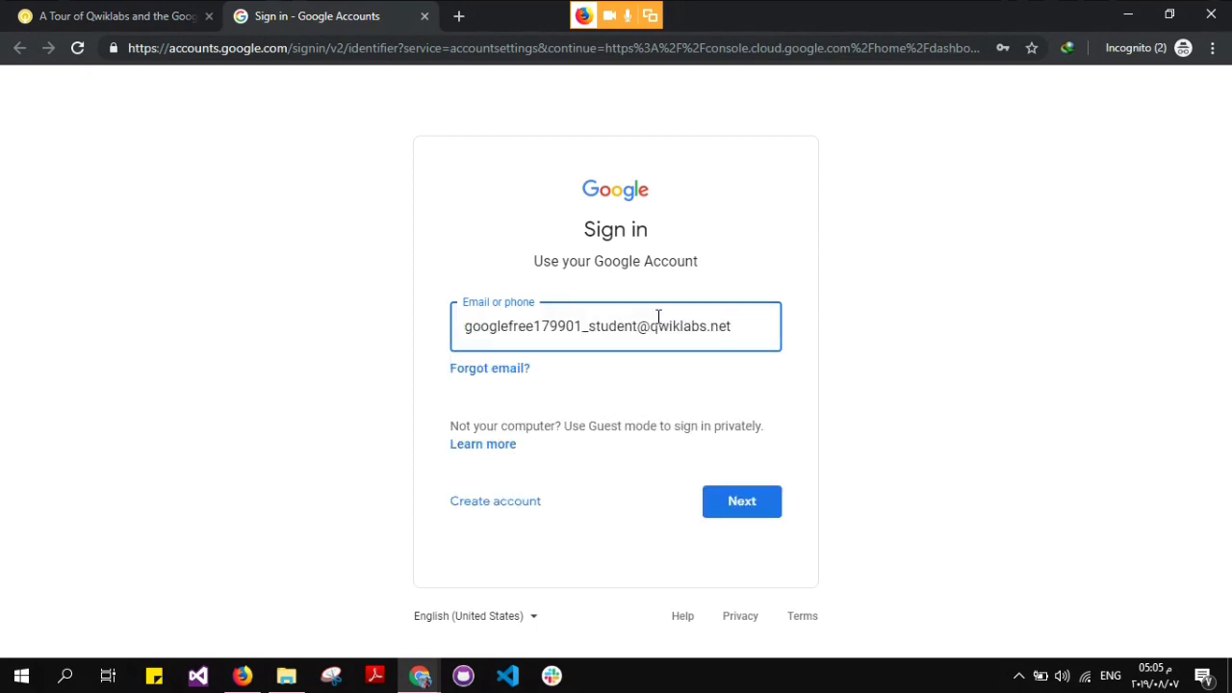
left_click(164, 14)
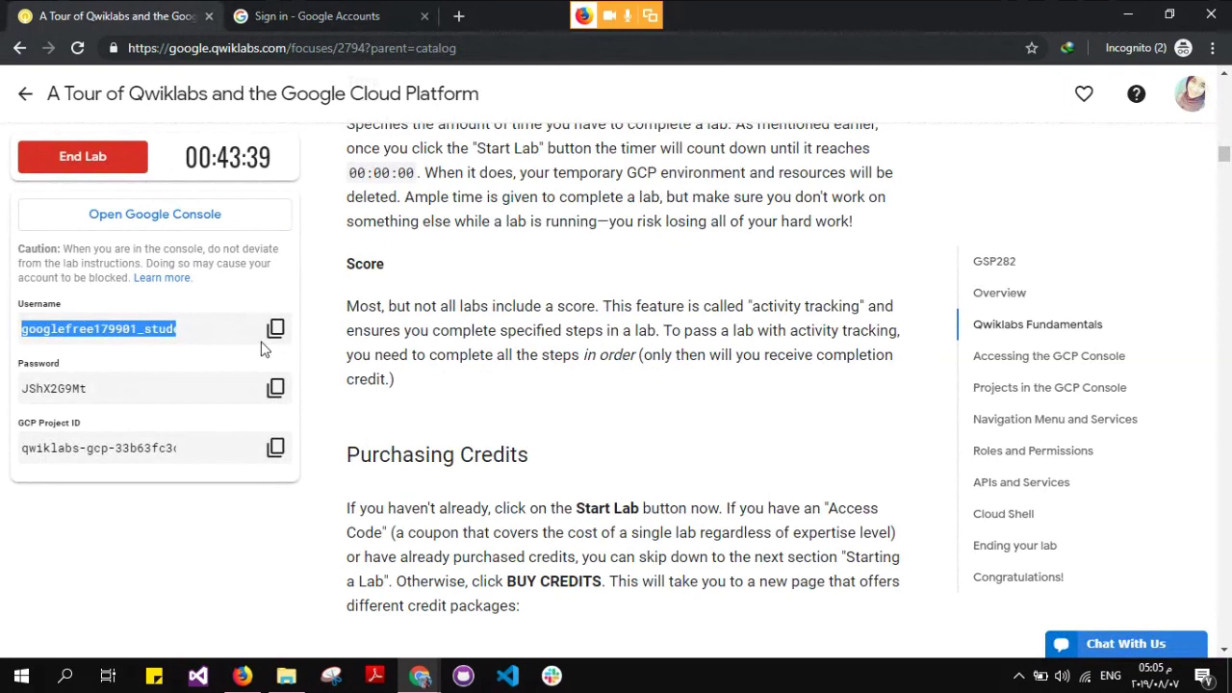
left_click(322, 15)
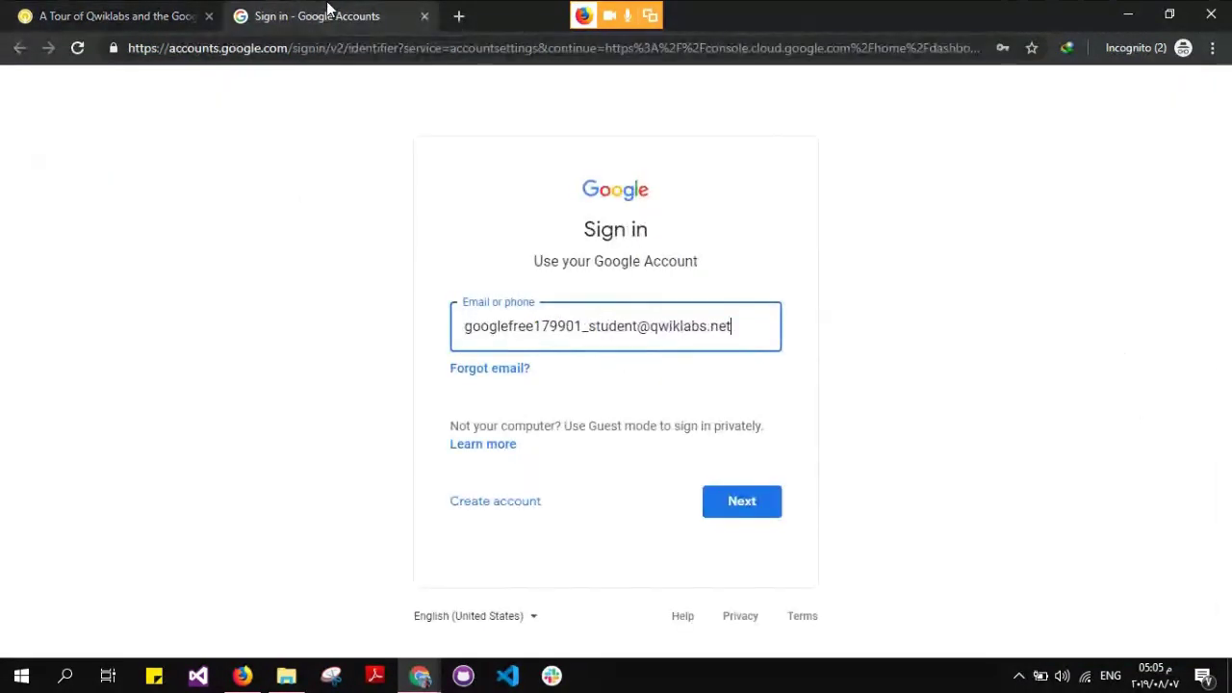
left_click(760, 502)
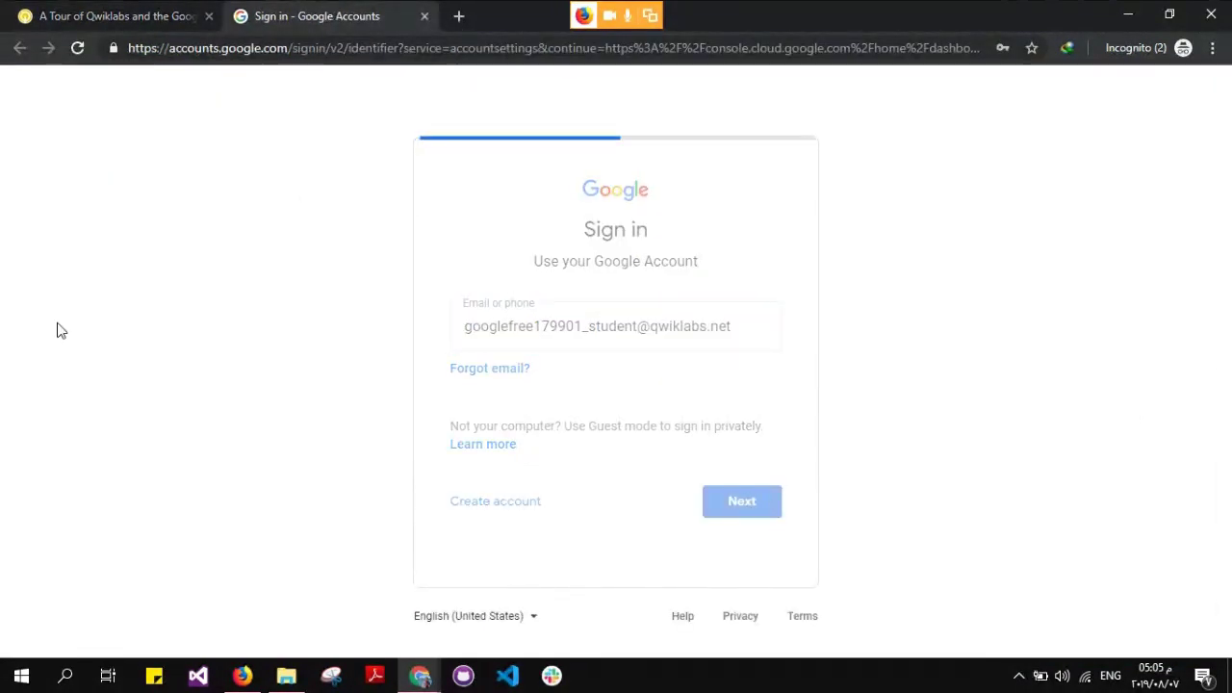
Replace the content of the sign-in password field with the password copied from the lab details and sign in
key("ctrl+v")
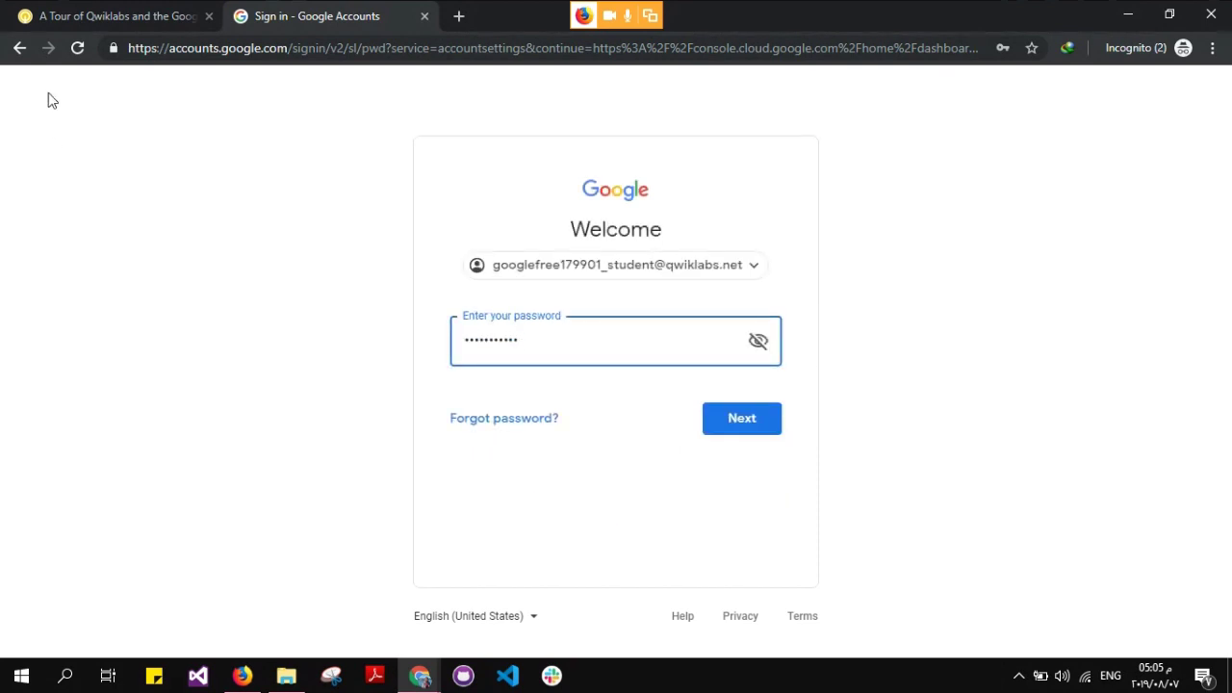
left_click(52, 12)
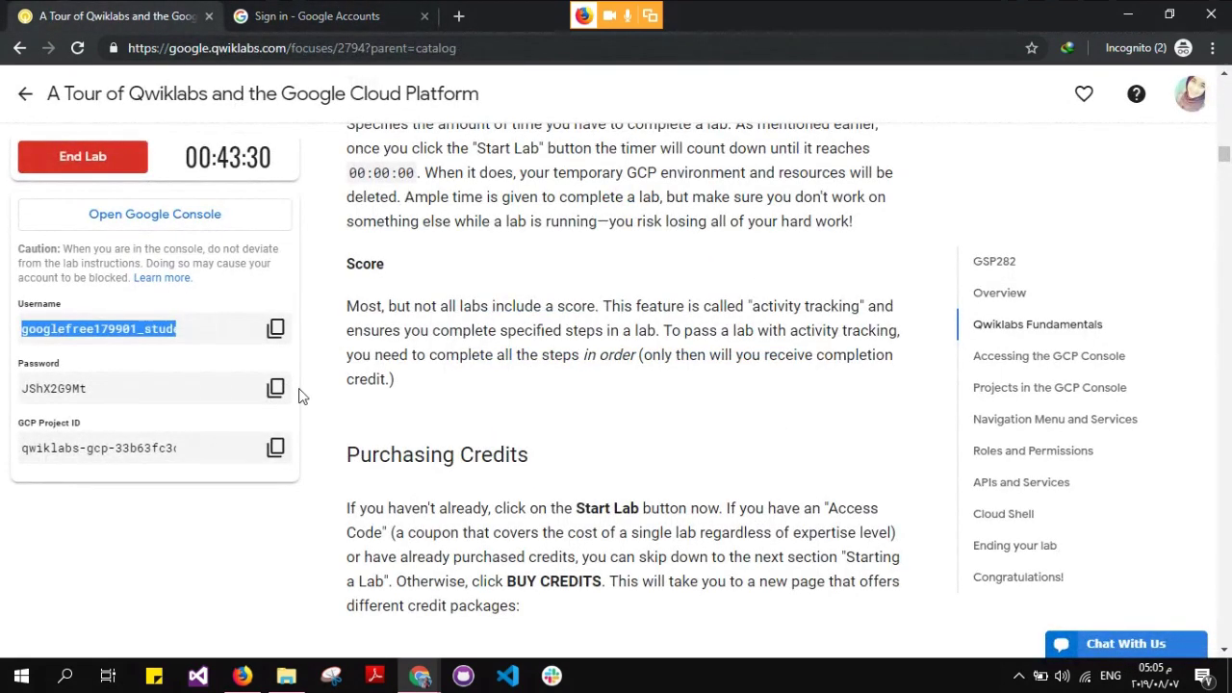
key("ctrl+Tab")
double_click(557, 349)
key("ctrl+v")
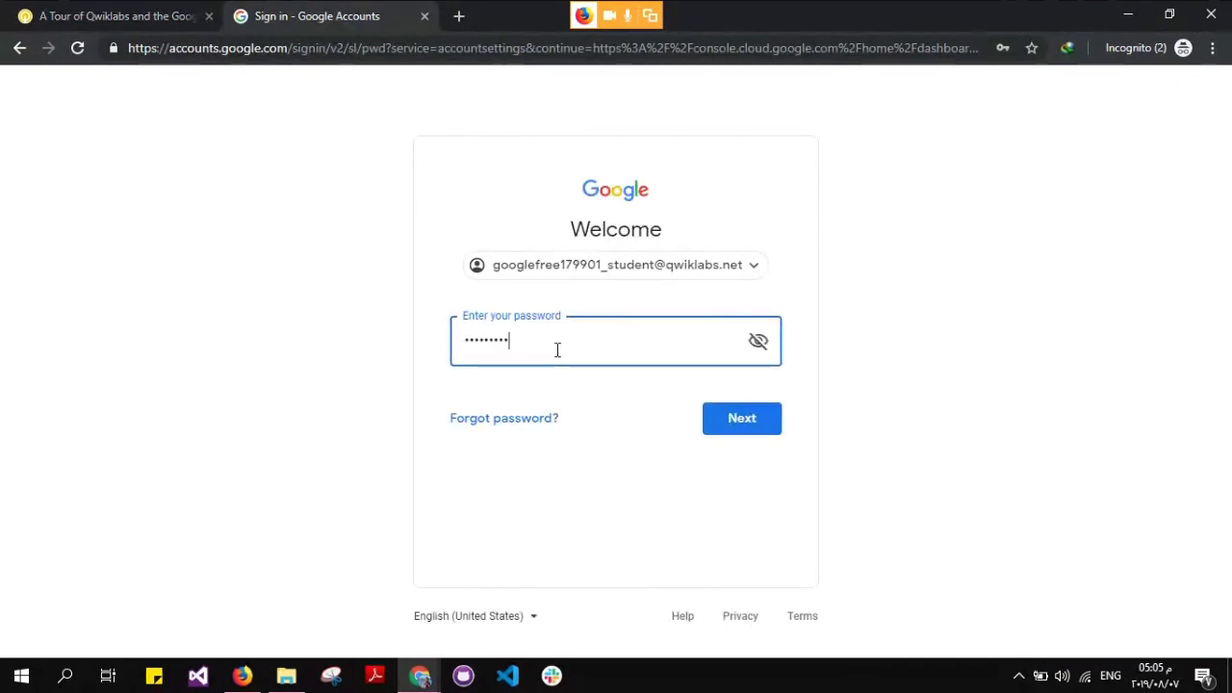
key("Return")
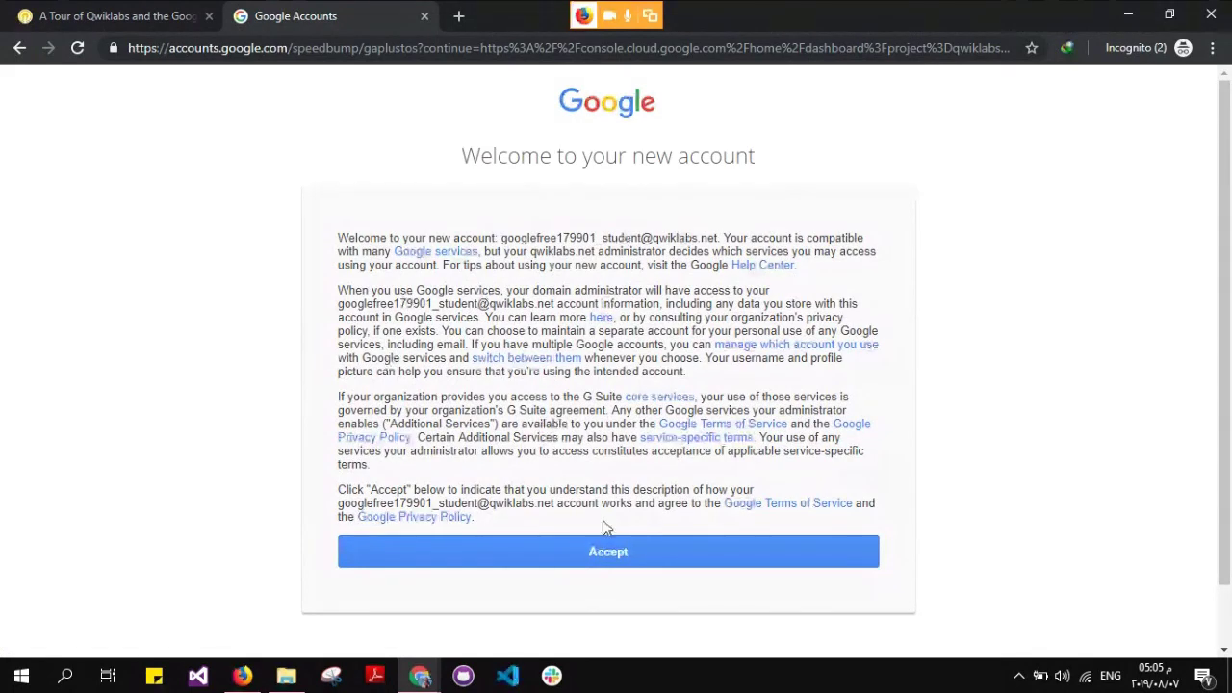
Accept the new account and Google Cloud Platform terms, leaving the account recovery options and email updates unset
left_click(618, 548)
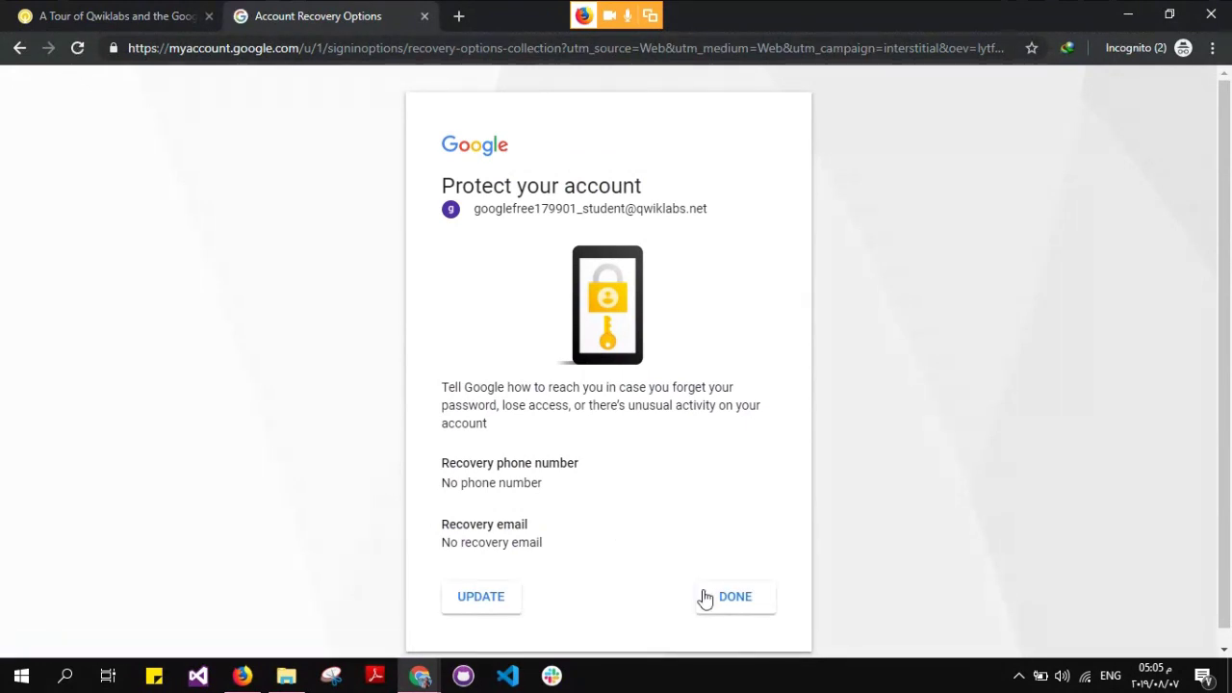
left_click(712, 609)
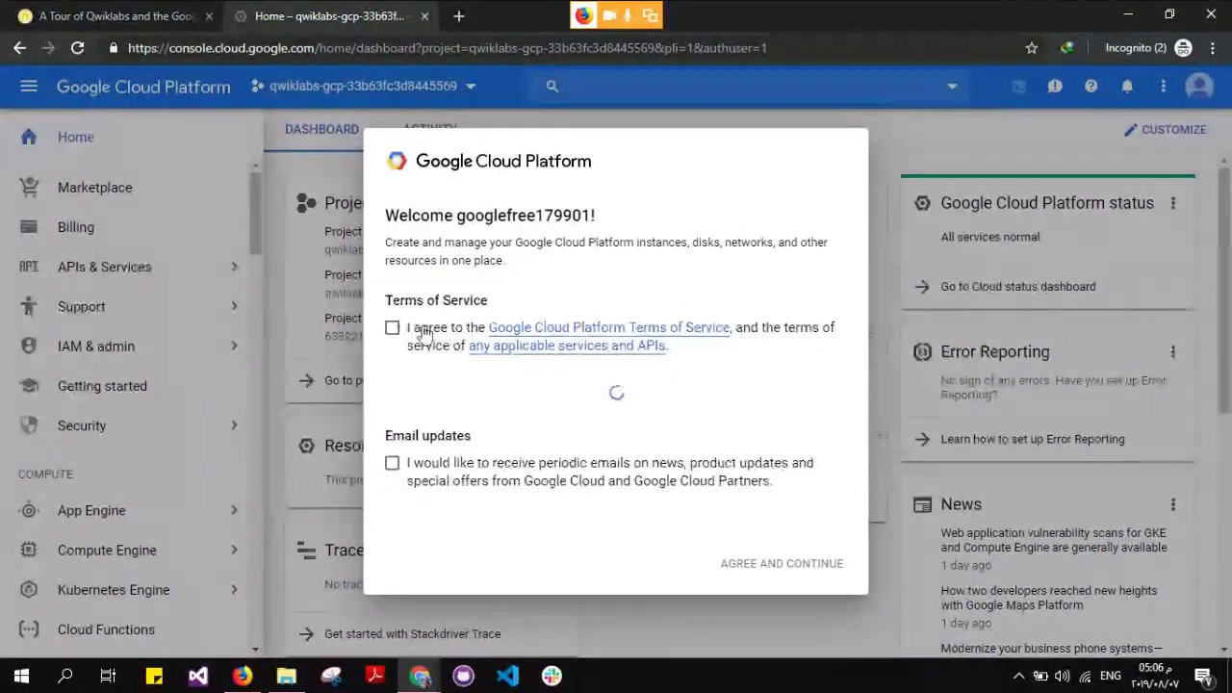
left_click(433, 332)
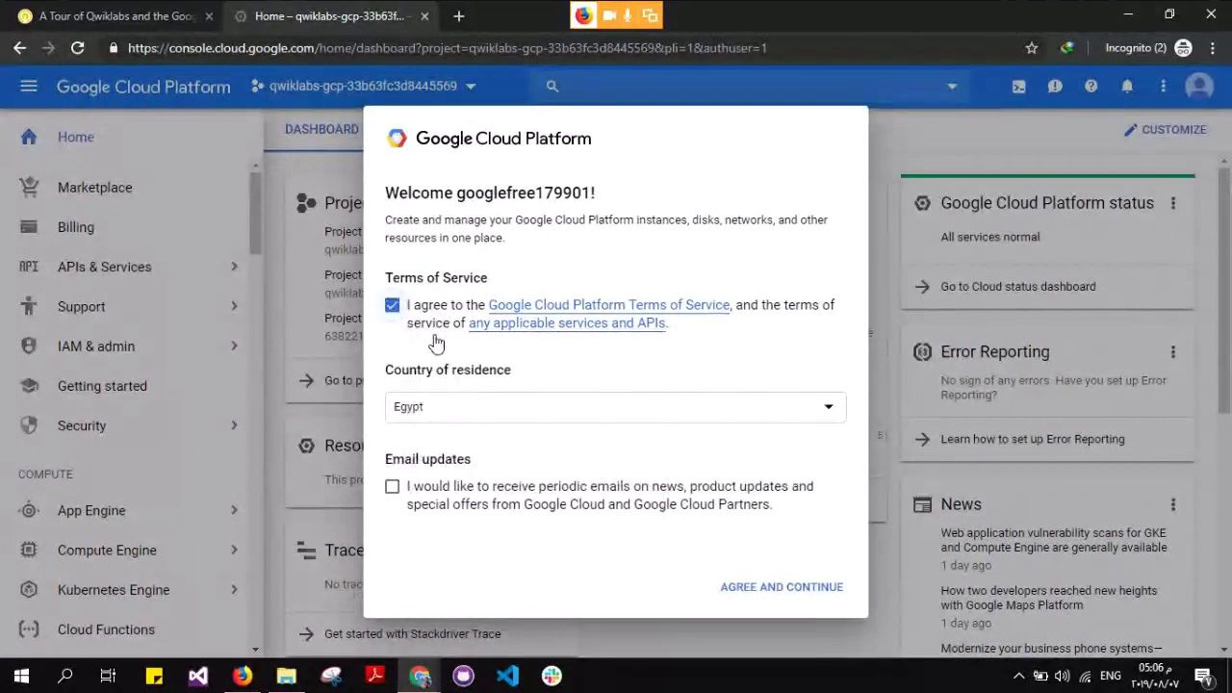
left_click(775, 589)
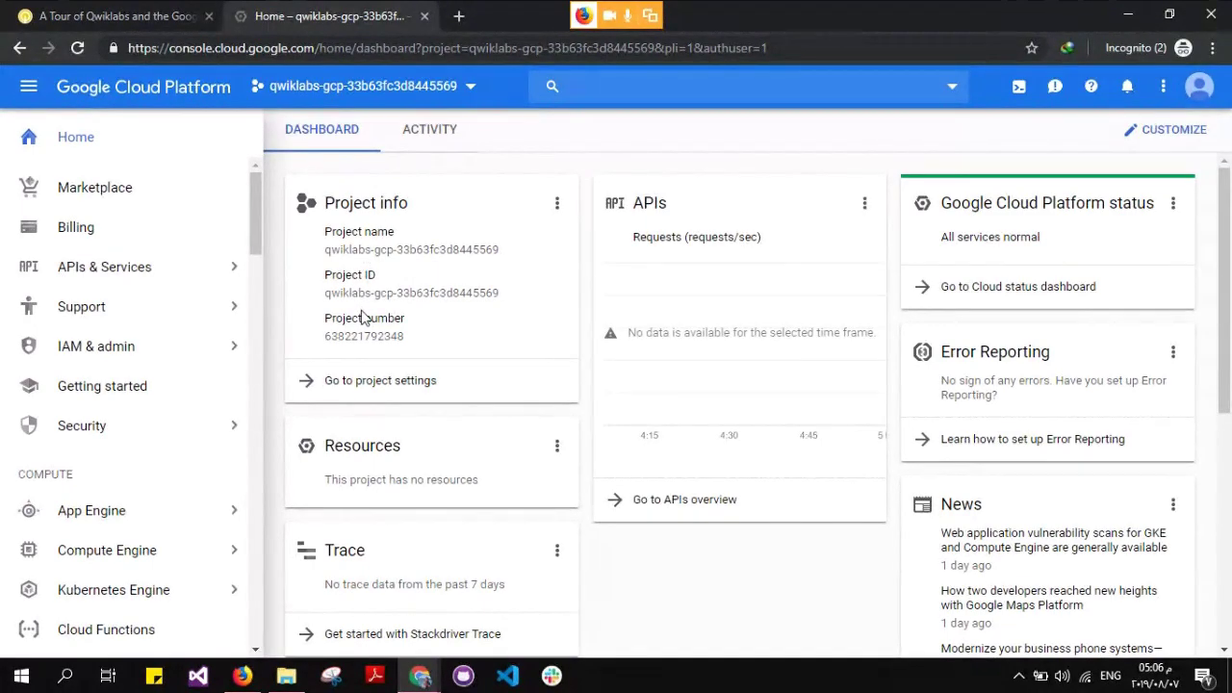
Compare the GCP Project ID in the lab's connection details with the Project ID in the console's Project info card
left_click(103, 11)
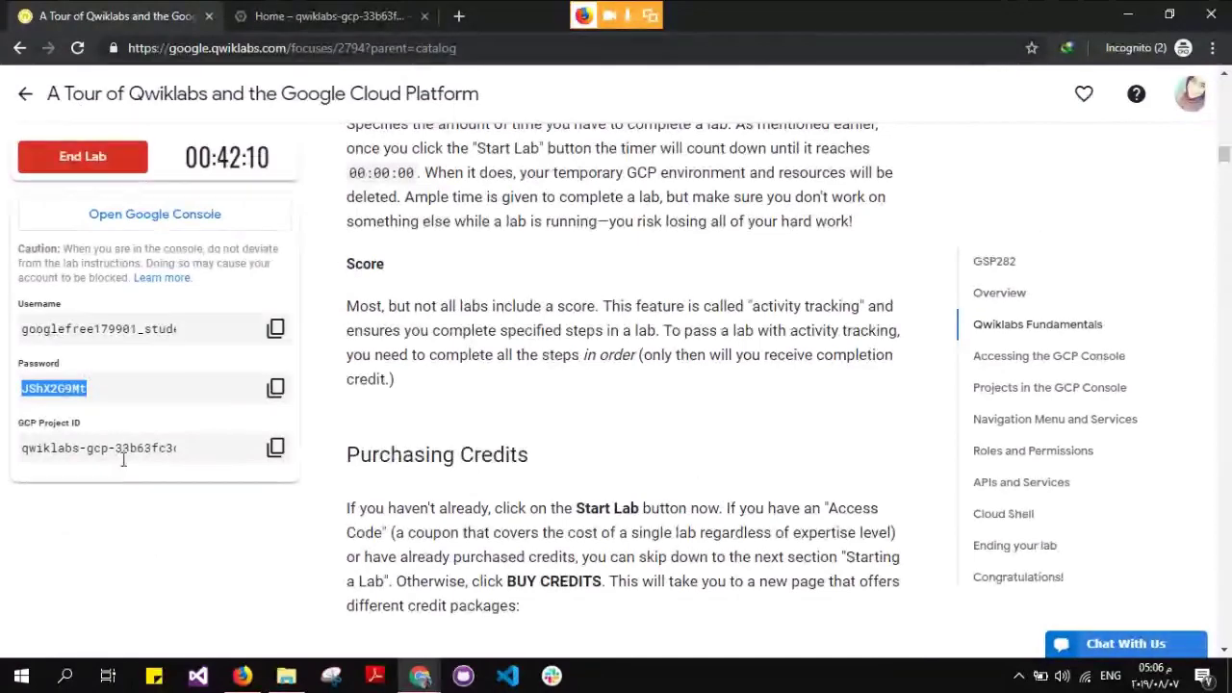
left_click_drag(18, 446, 189, 466)
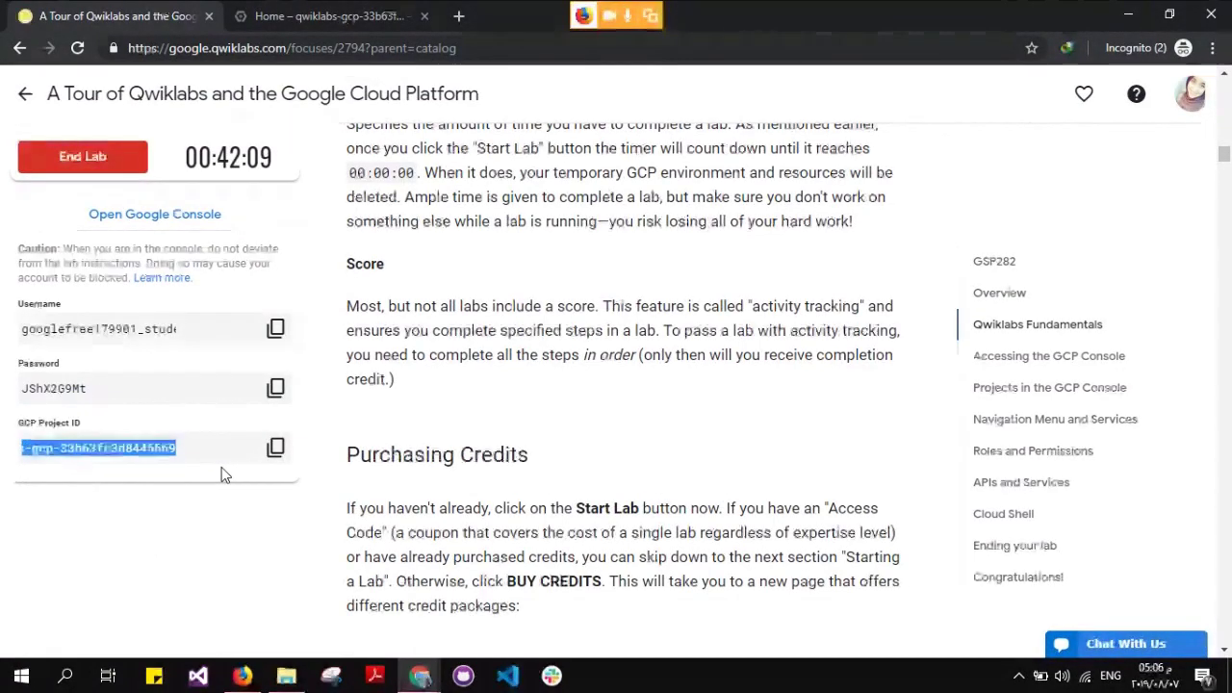
left_click(389, 12)
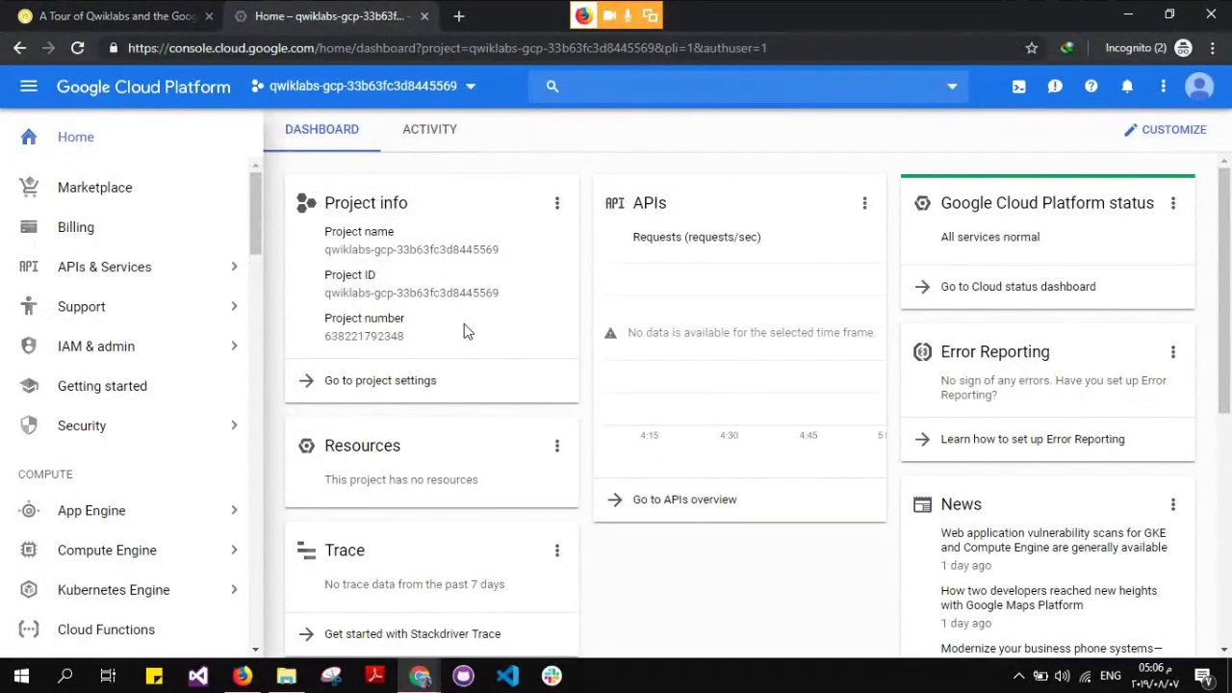
left_click_drag(500, 294, 477, 292)
left_click(478, 291)
View the available projects in the project selector without switching, and collapse and reopen the console's navigation menu
left_click(470, 89)
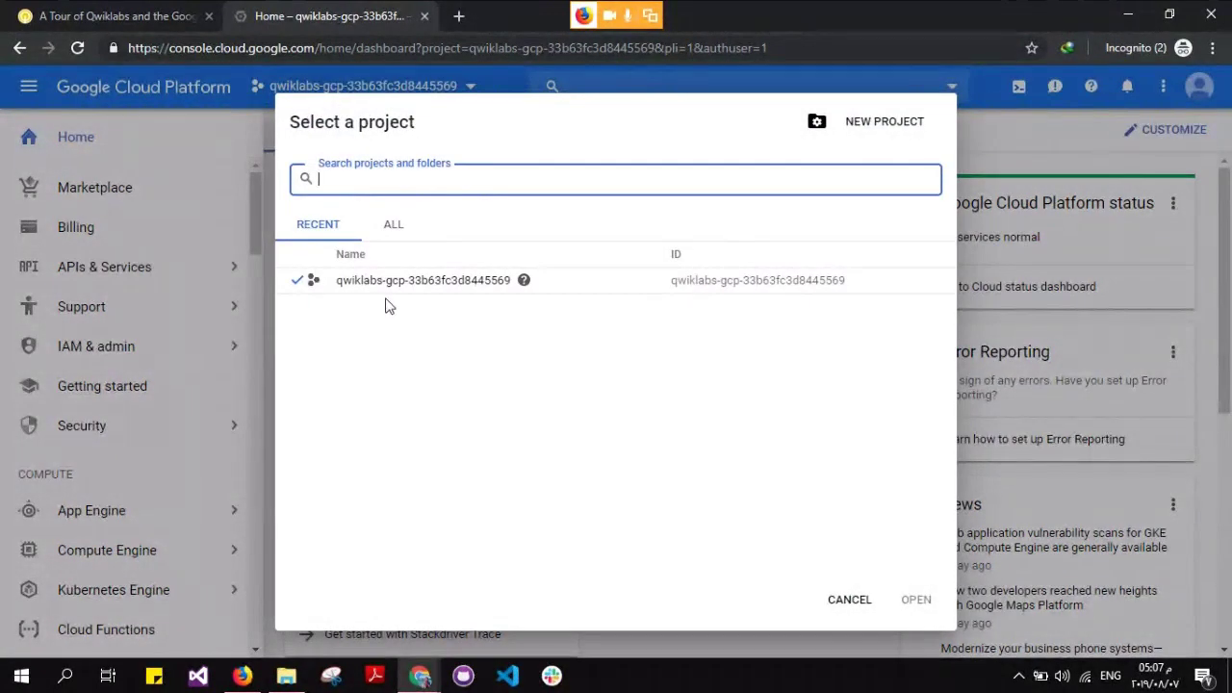
left_click(828, 595)
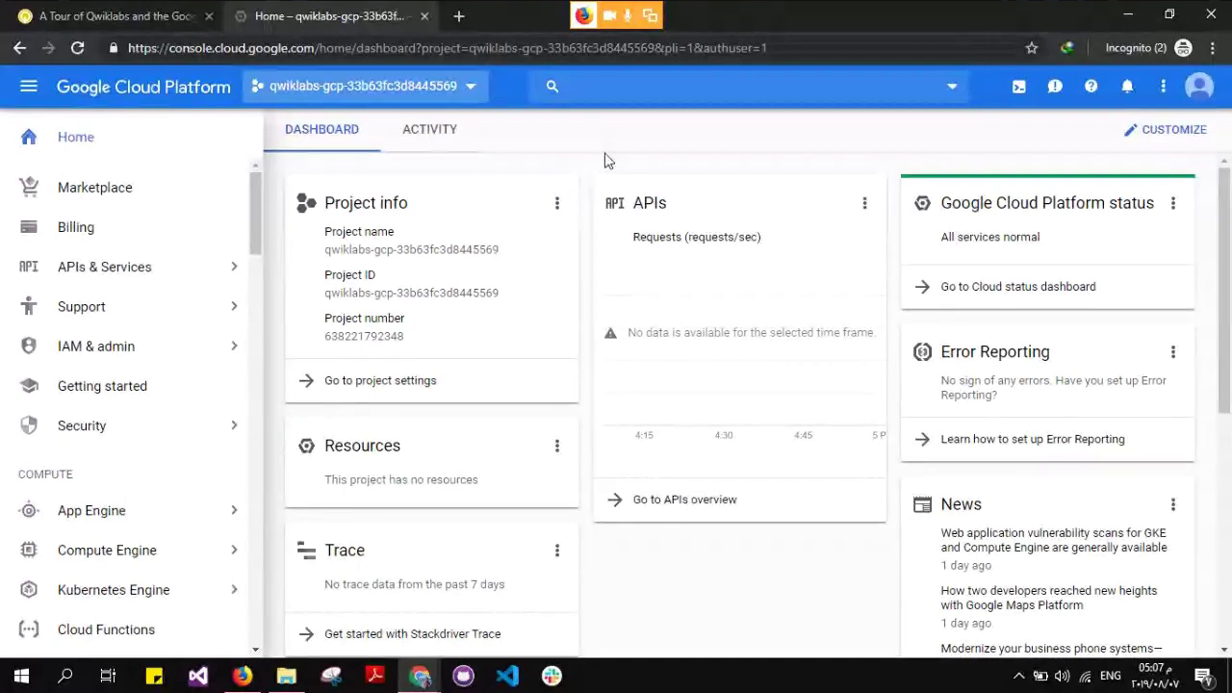
left_click(24, 81)
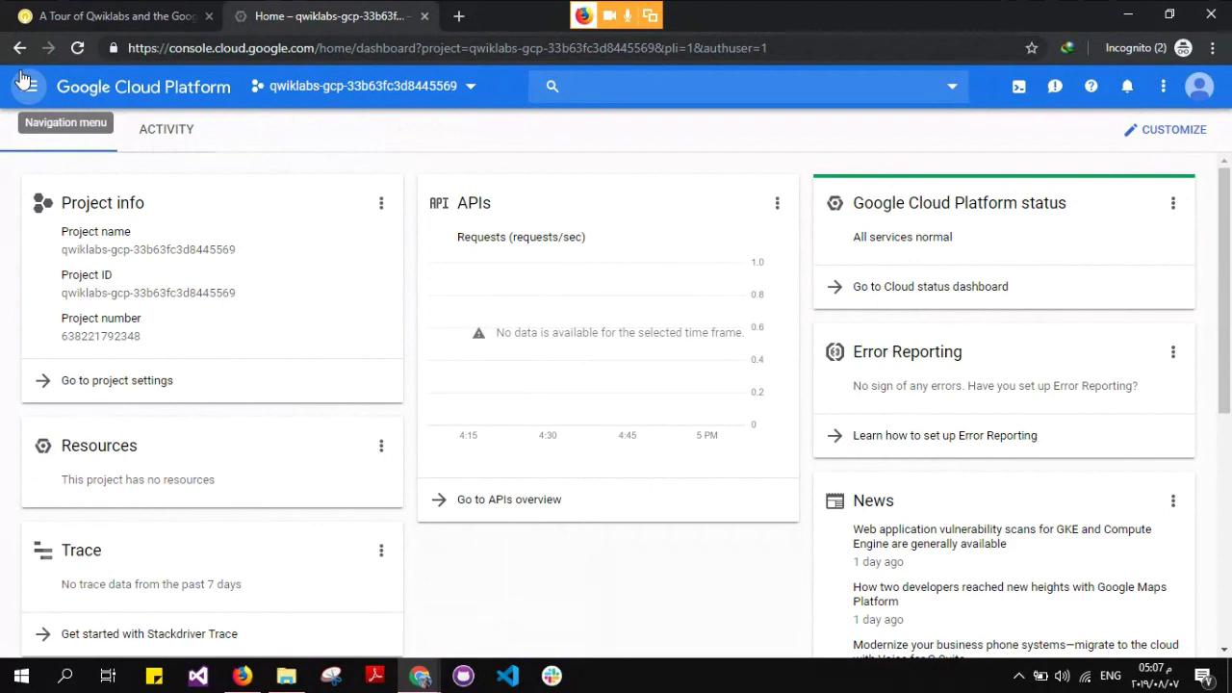
left_click(24, 82)
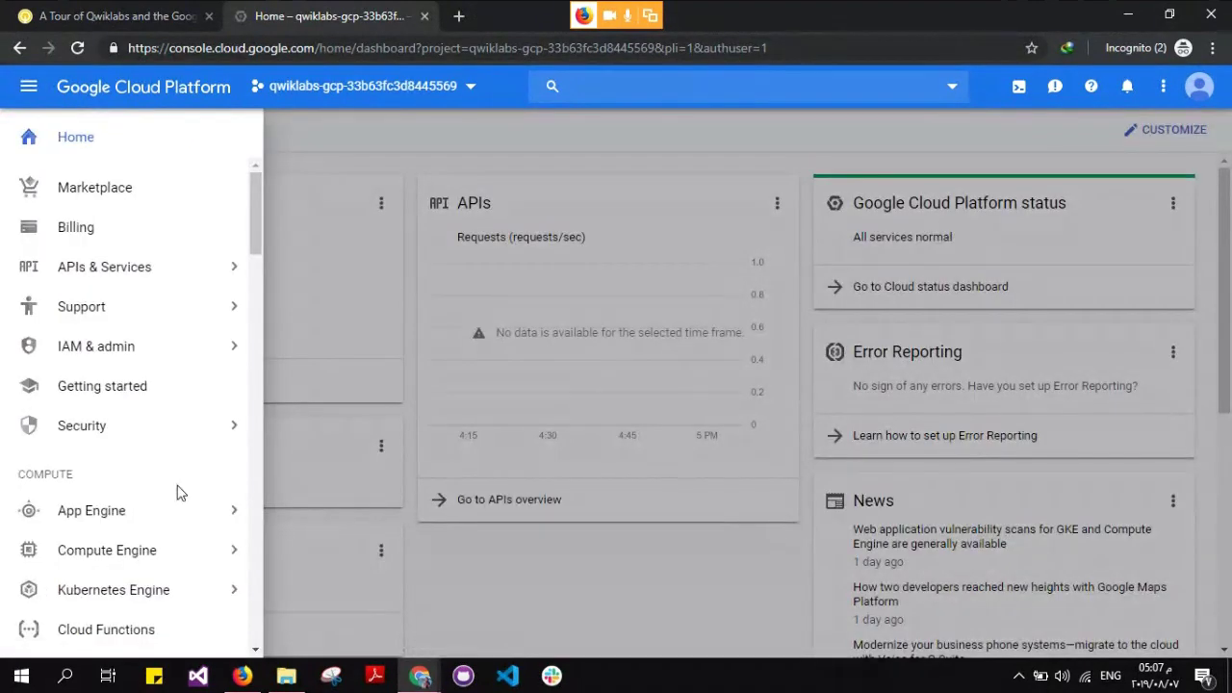
Examine the Compute services and Compute Engine options in the navigation menu, and close the Google Cloud console tab
scroll(176, 488, "down", 5)
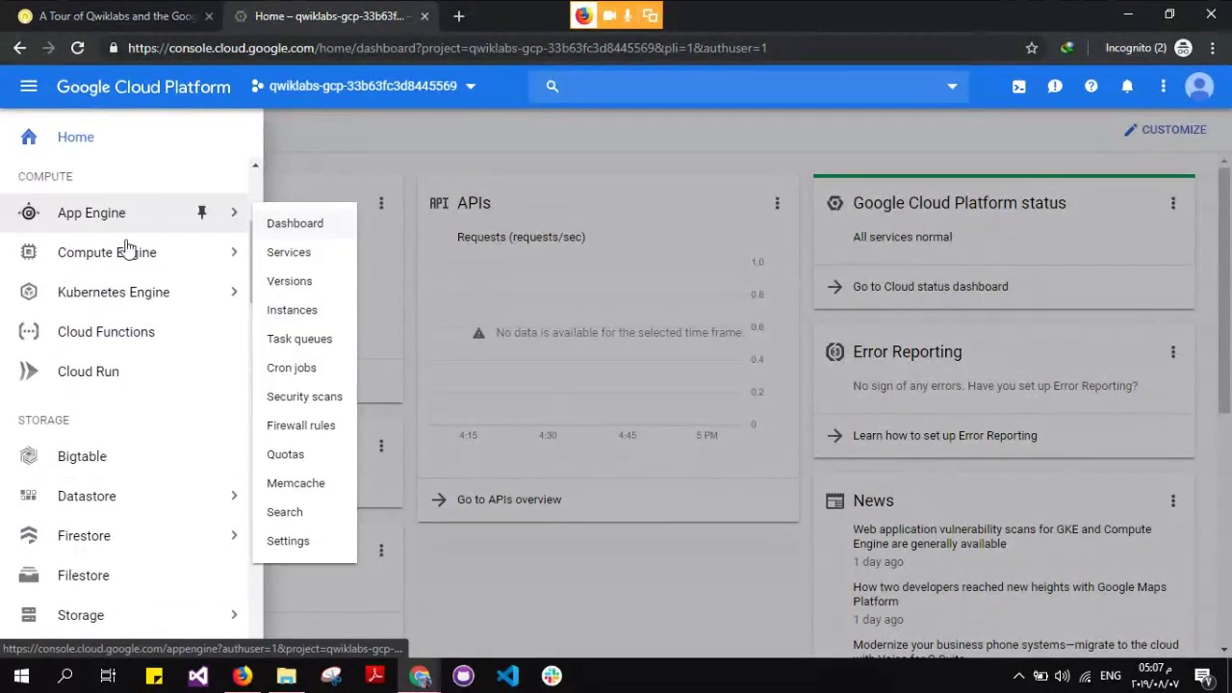
mouse_move(128, 251)
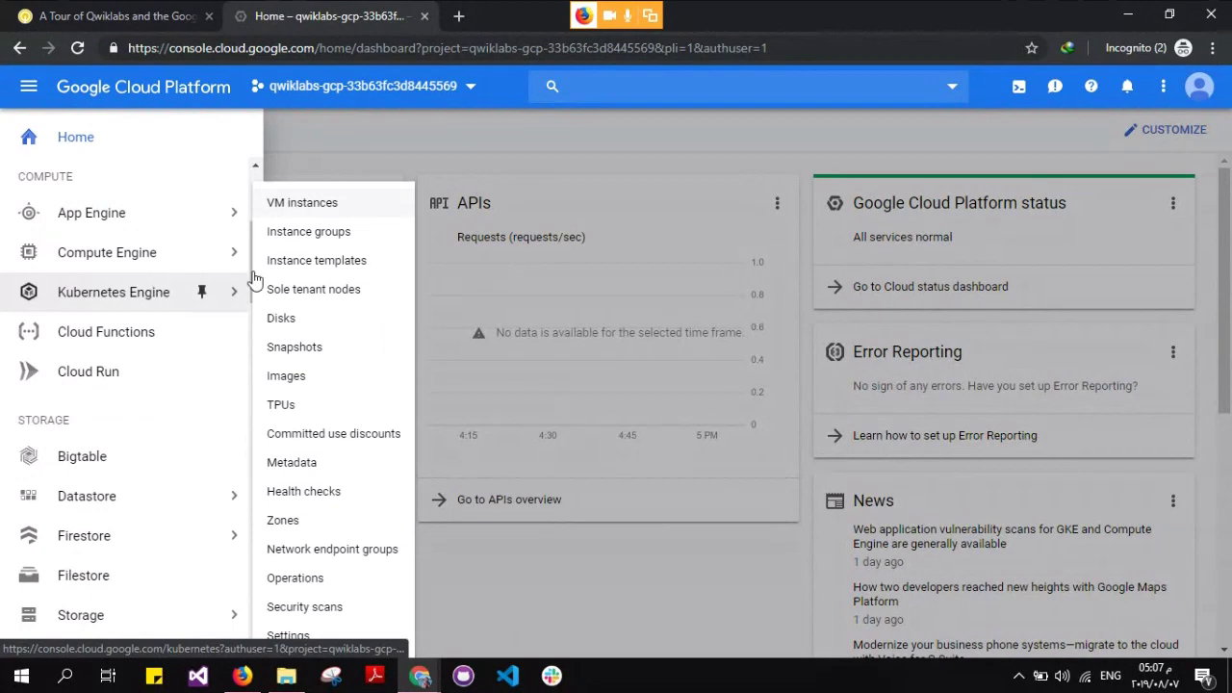
left_click(891, 138)
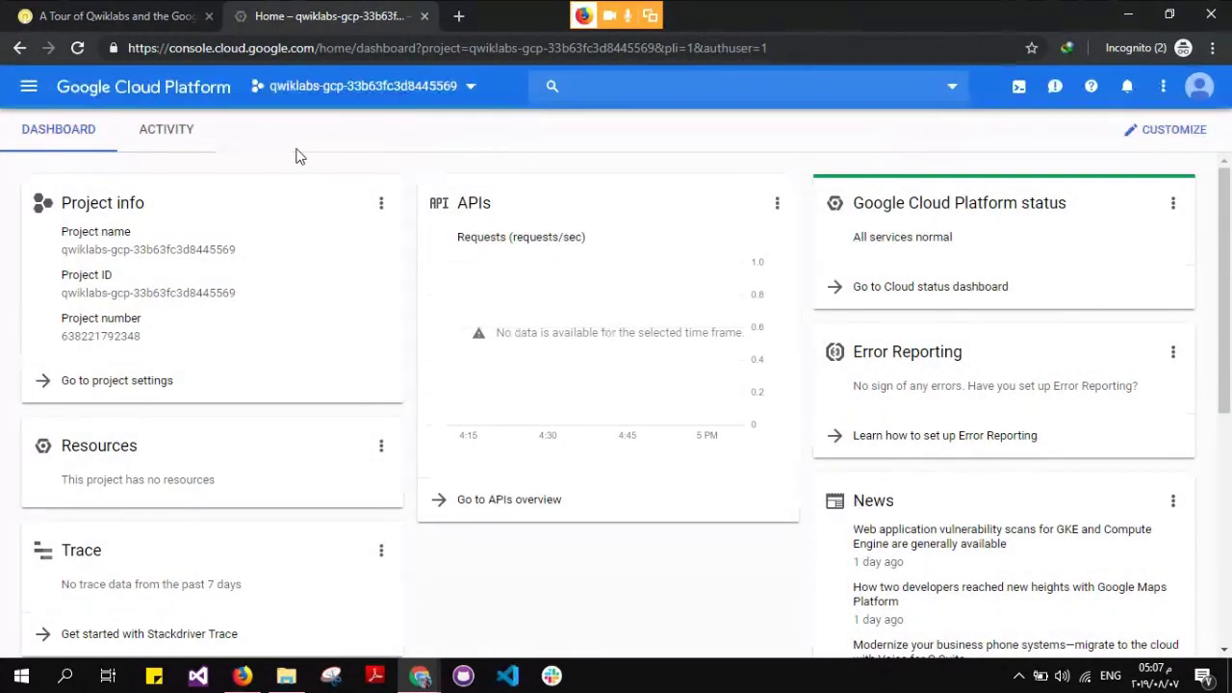
left_click(425, 17)
Read the multiple-choice questions under Test your understanding in the Qwiklabs Fundamentals section of the lab instructions
scroll(496, 235, "down", 5)
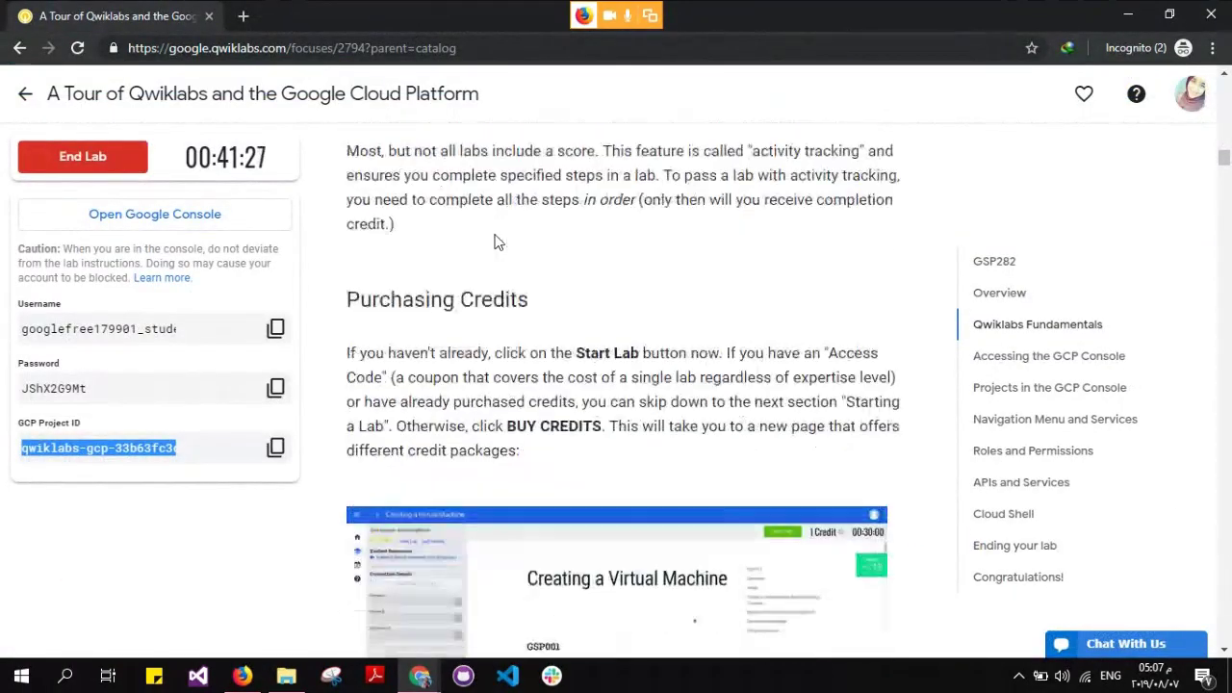
scroll(496, 235, "down", 15)
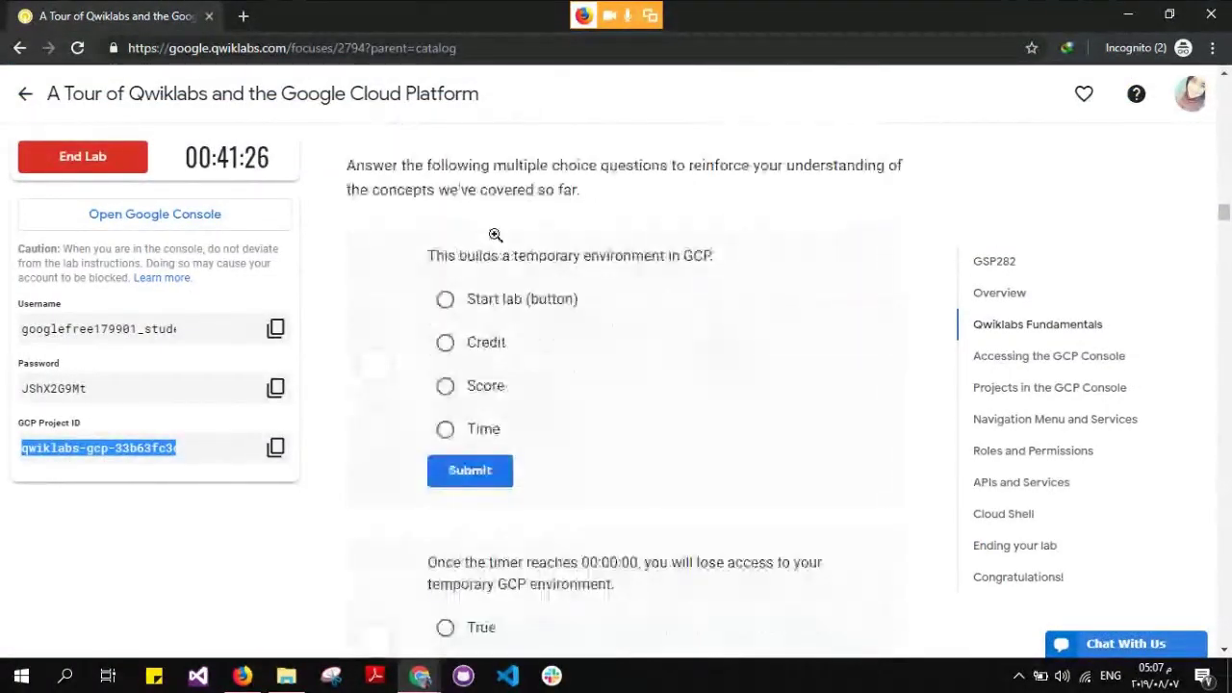
scroll(496, 240, "down", 5)
scroll(495, 240, "up", 10)
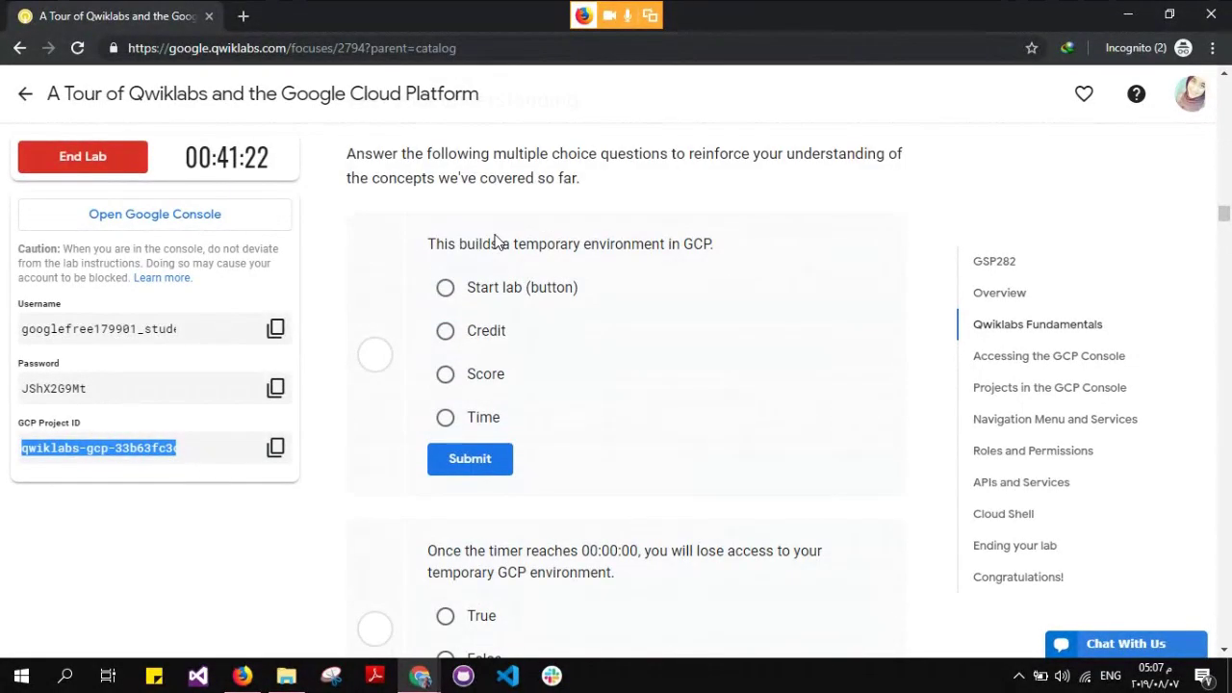
scroll(496, 241, "up", 1)
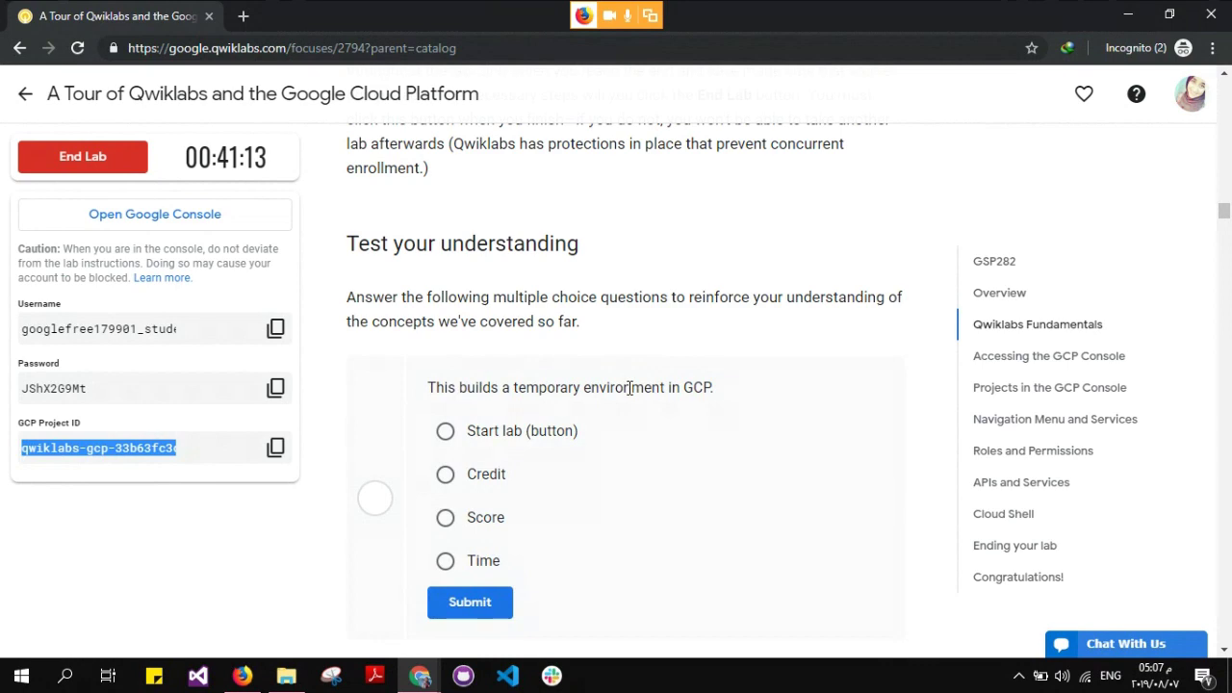
scroll(630, 390, "down", 5)
scroll(630, 395, "down", 1)
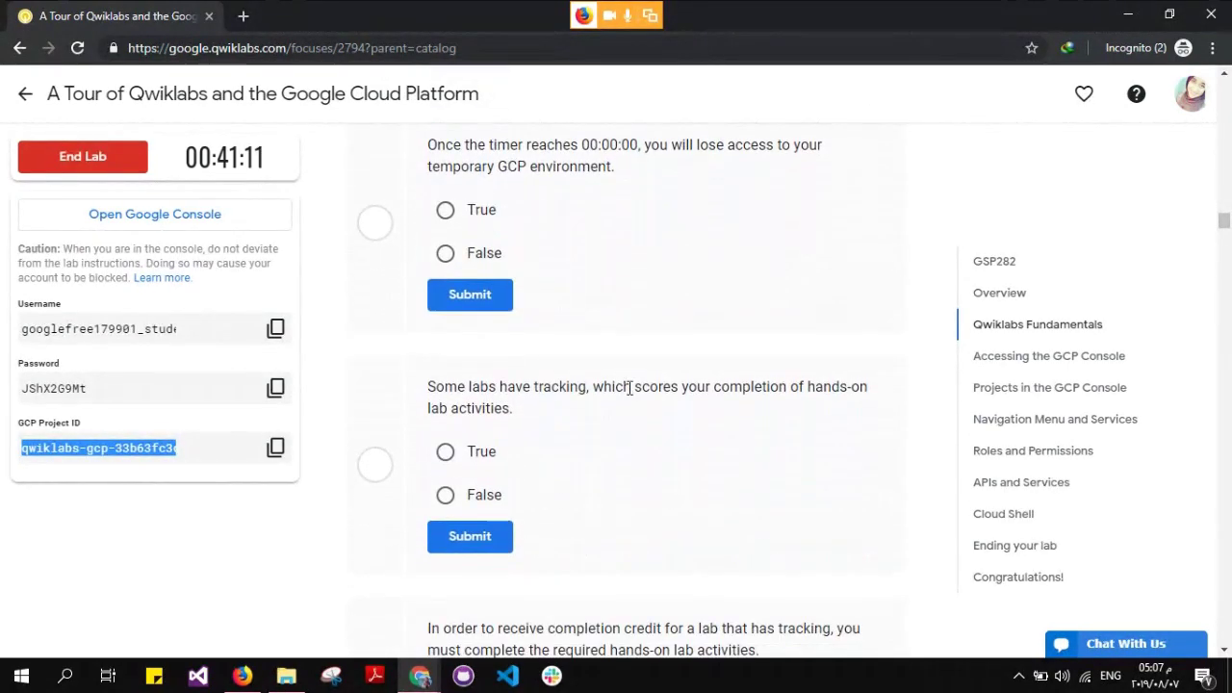
scroll(630, 394, "down", 1)
scroll(630, 395, "down", 1)
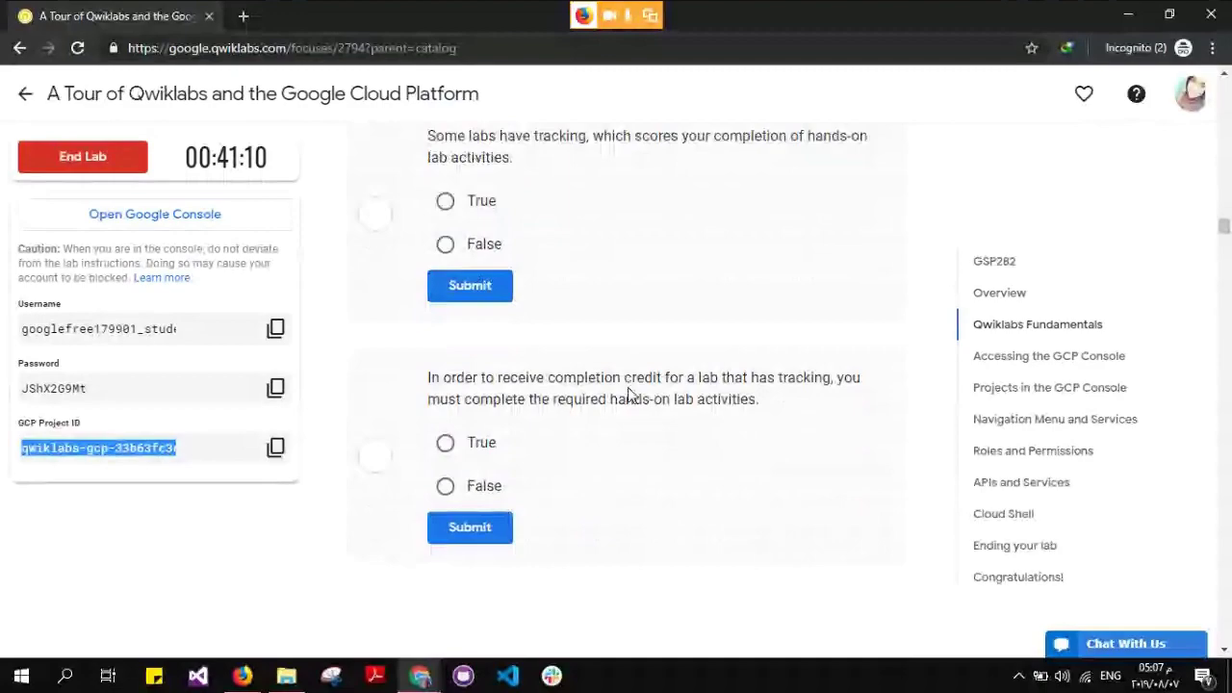
Skim the remaining lab instructions, including APIs and Services and Cloud Shell, through to the Congratulations section
scroll(628, 393, "down", 15)
scroll(628, 388, "down", 20)
scroll(630, 394, "down", 20)
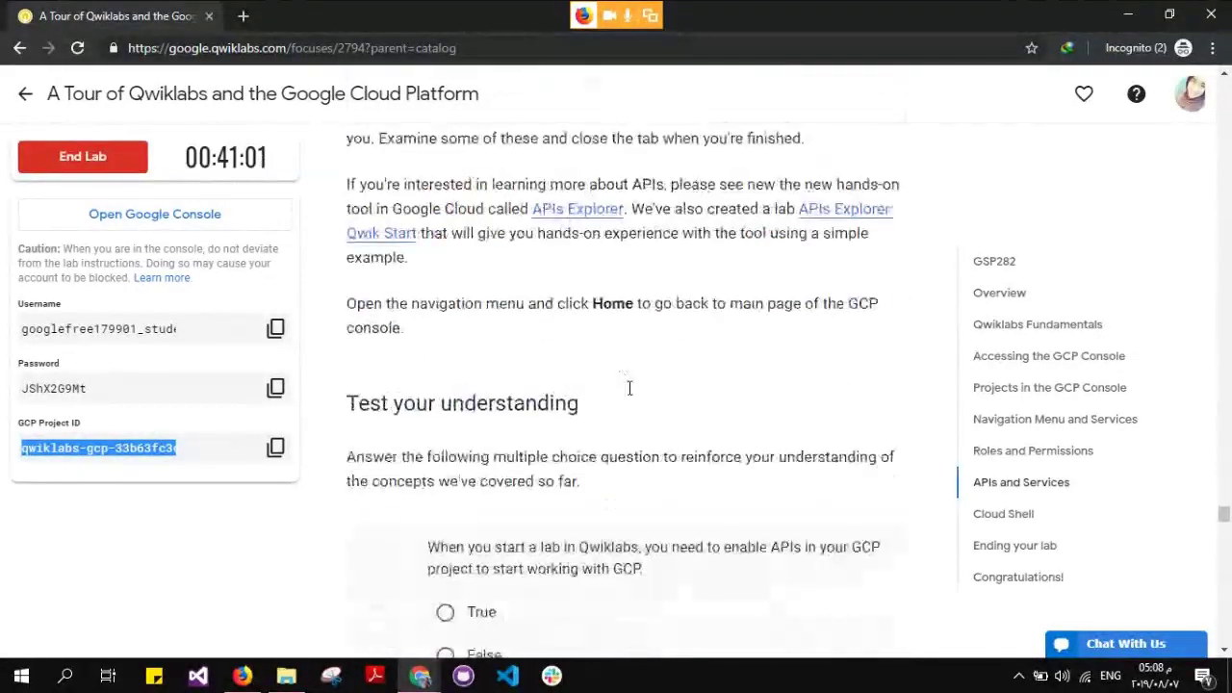
scroll(630, 387, "down", 12)
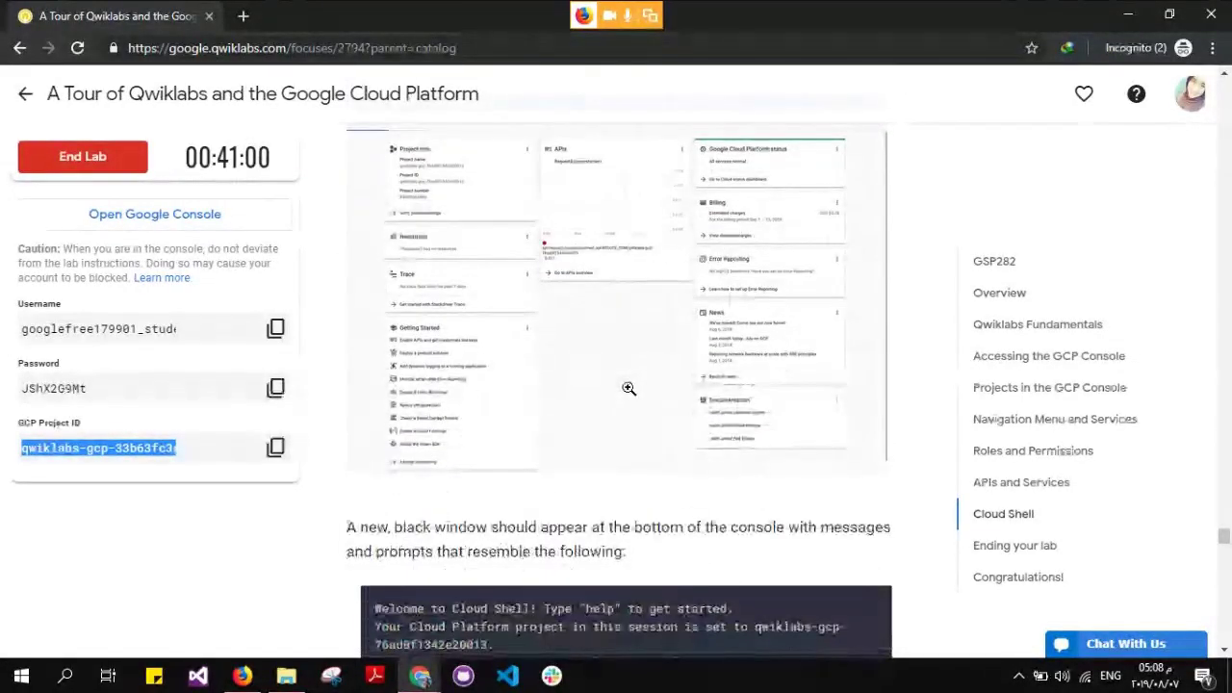
scroll(628, 388, "down", 20)
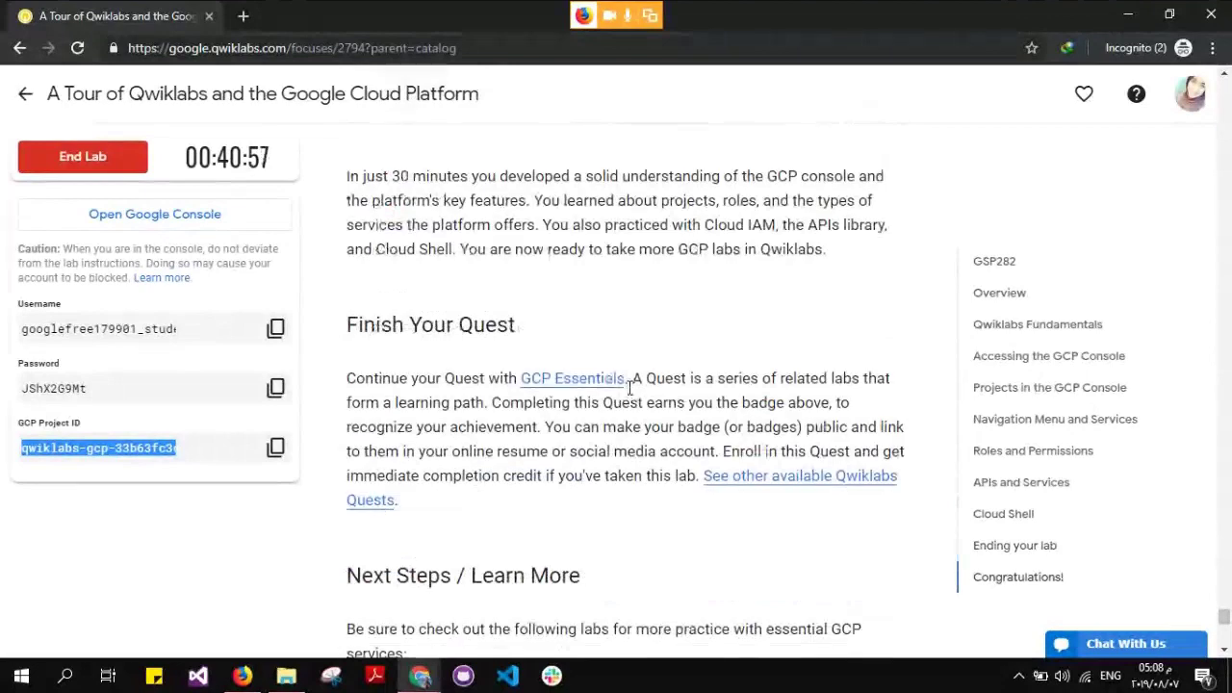
scroll(630, 395, "up", 6)
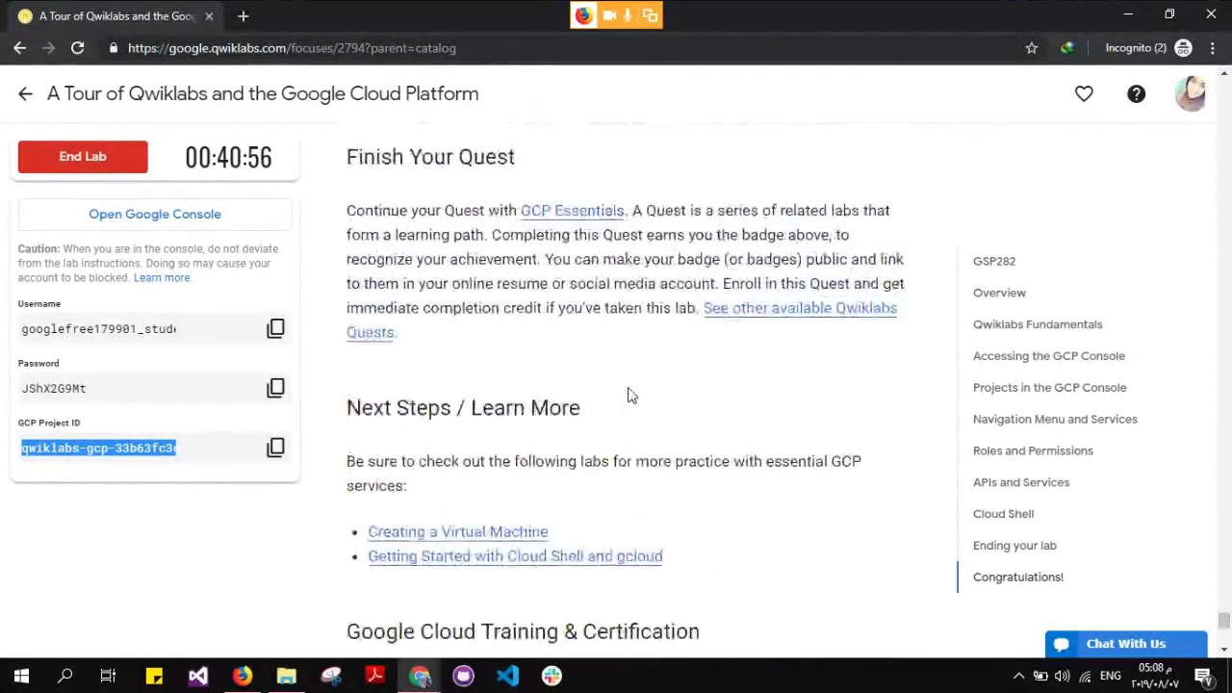
scroll(630, 395, "up", 5)
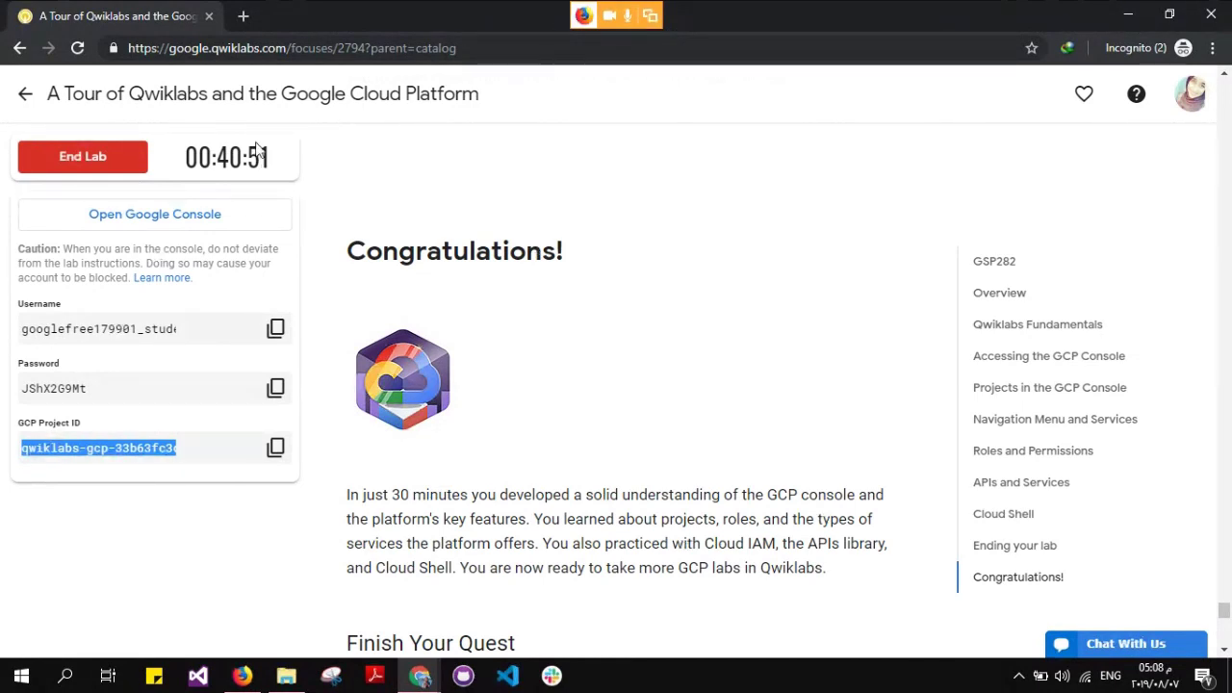
End the tour lab and dismiss the satisfaction survey without submitting a rating
left_click(54, 171)
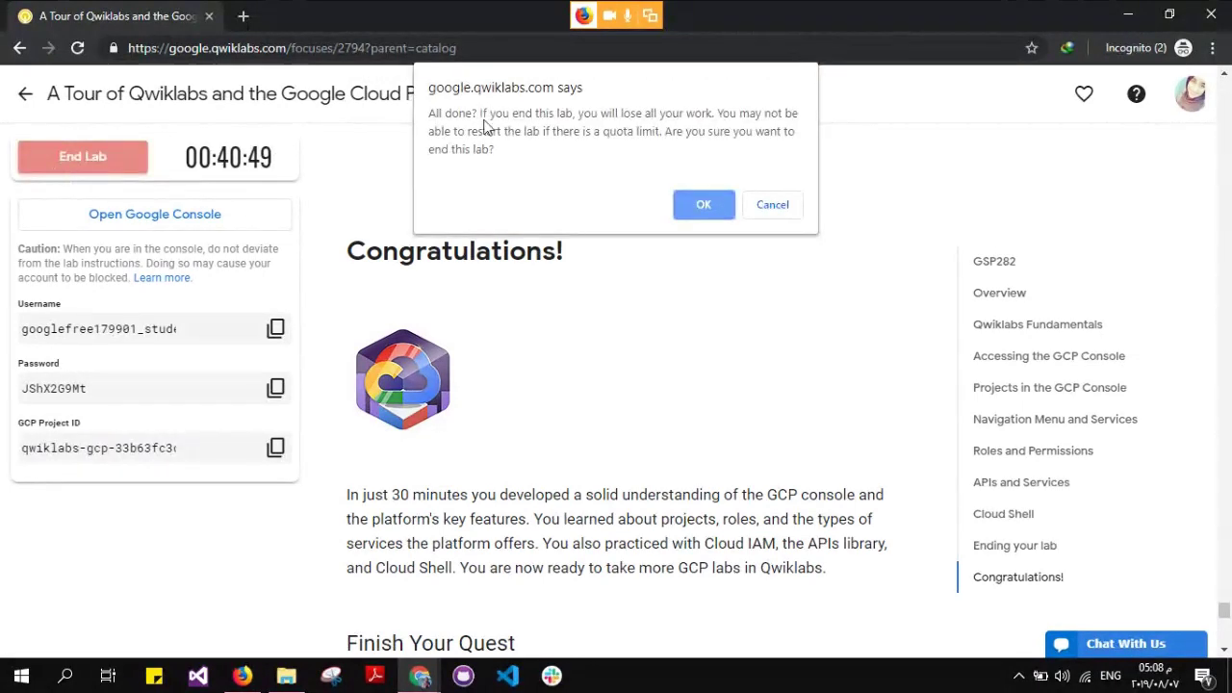
left_click(687, 206)
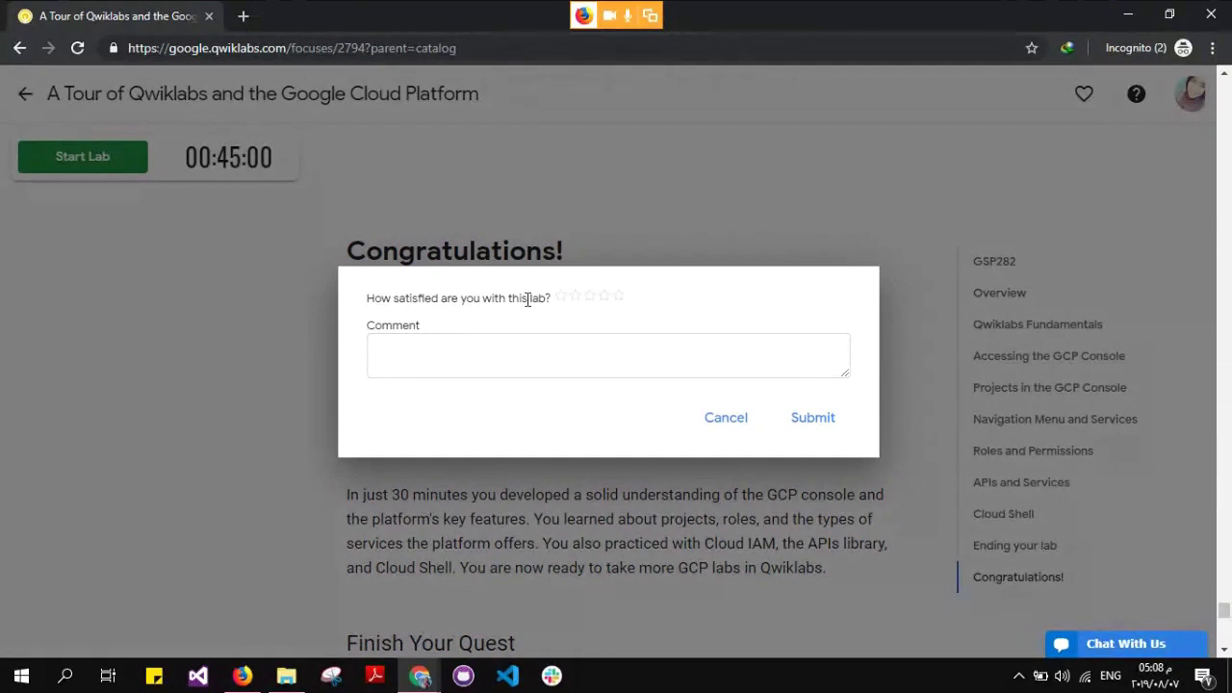
left_click(726, 418)
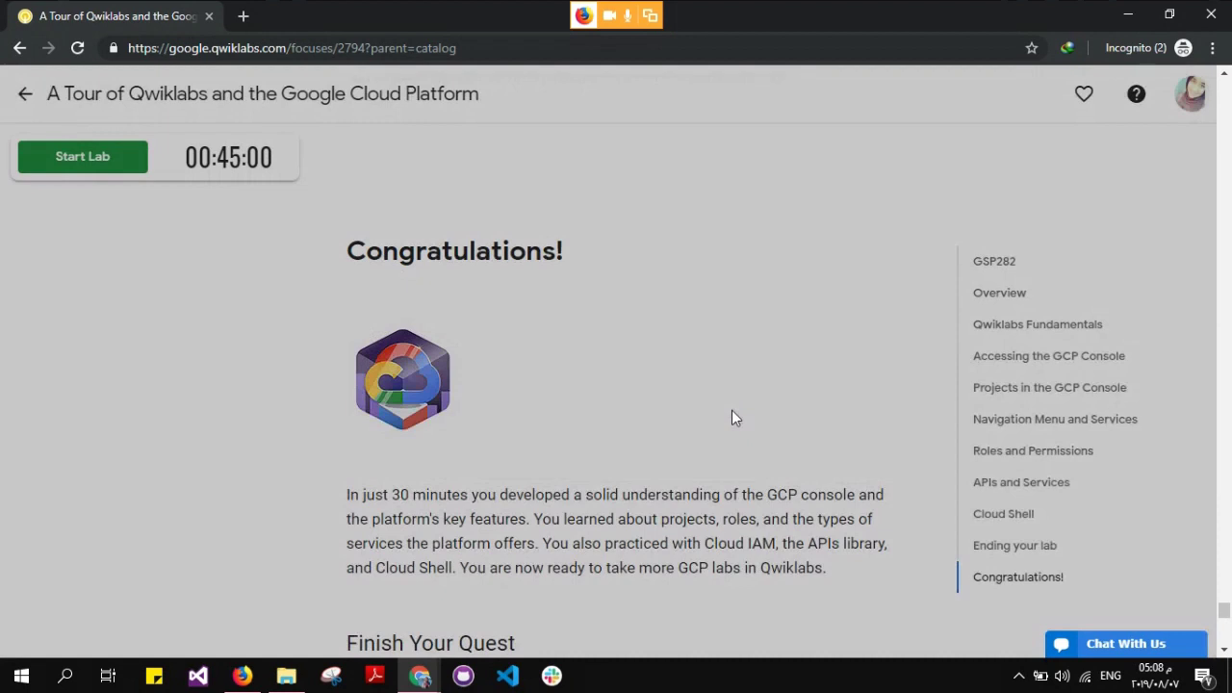
Return to the GCP Essentials quest page and review the labs in its Quest Outline
left_click(24, 93)
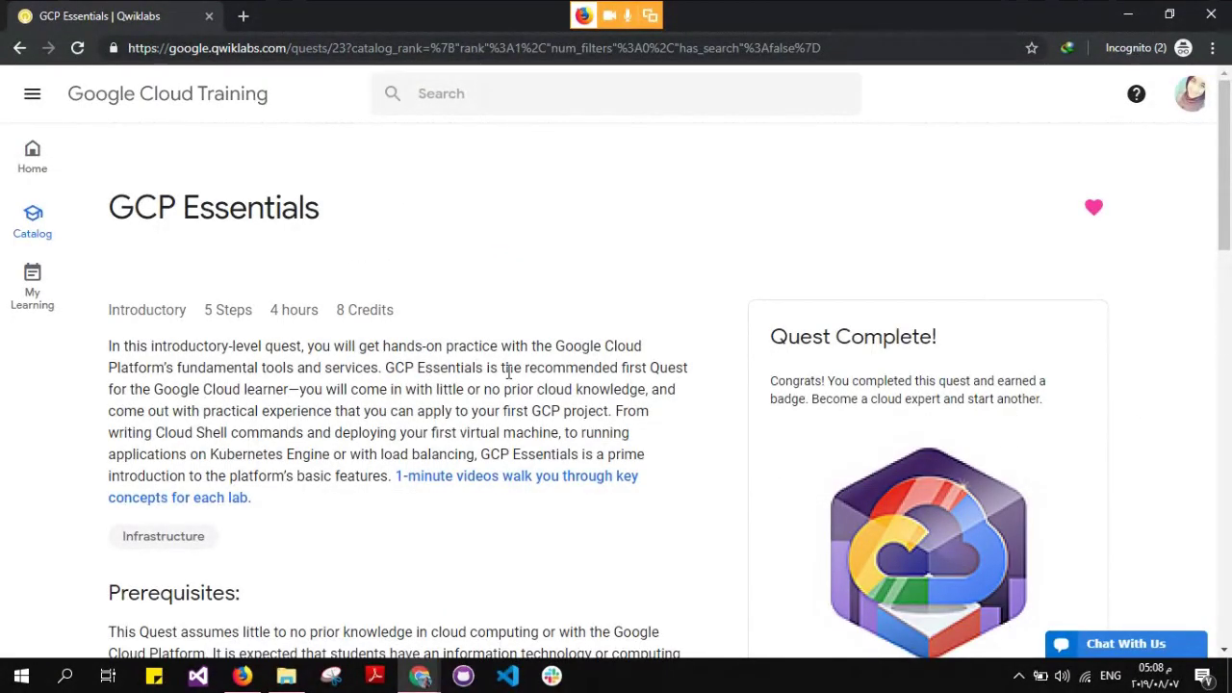
scroll(509, 378, "down", 4)
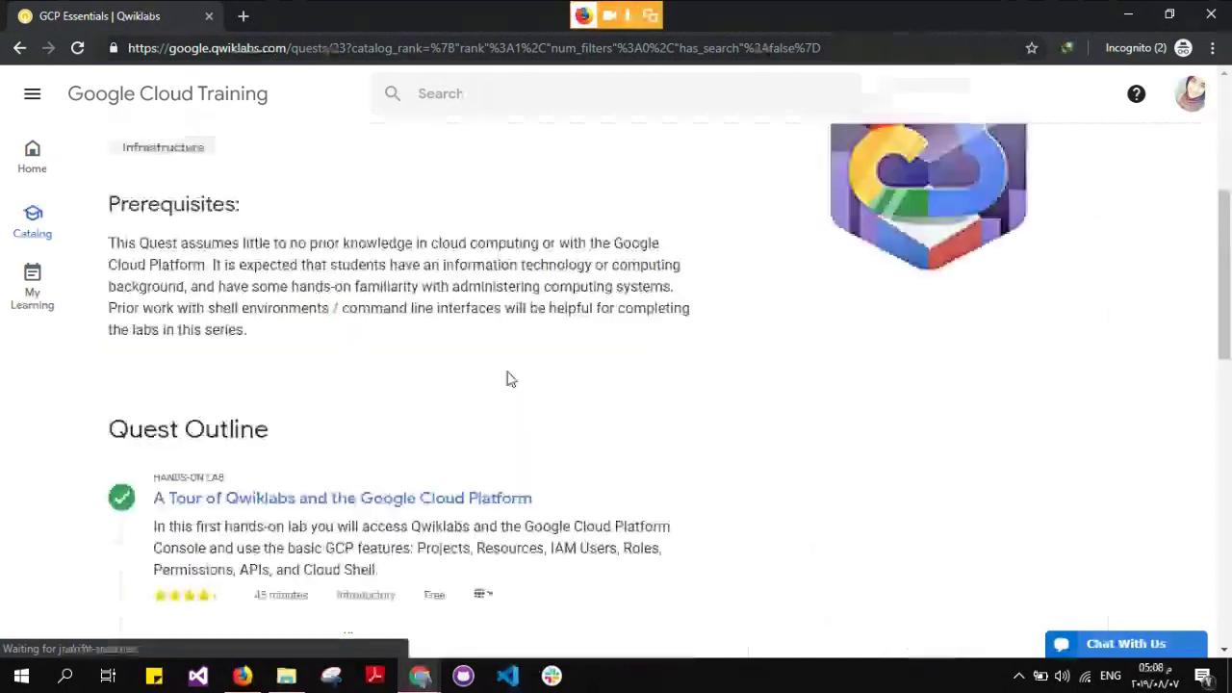
scroll(509, 378, "down", 3)
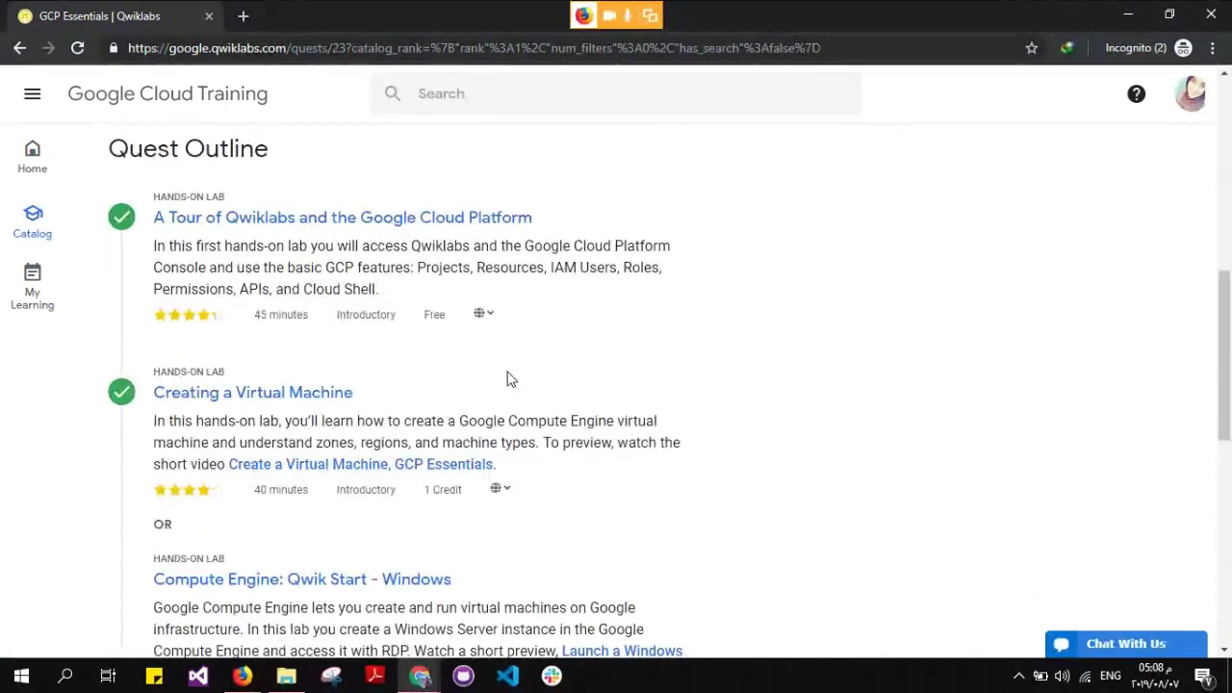
scroll(509, 378, "down", 1)
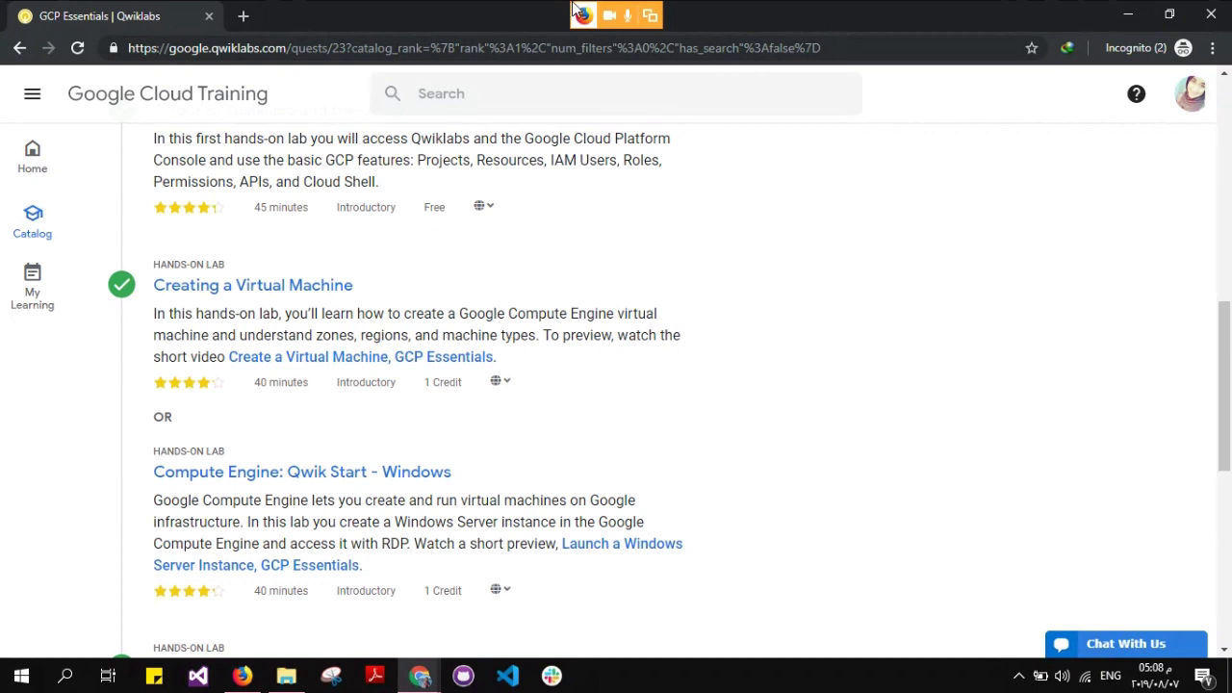
Switch to the StreamYard studio in Firefox and return to the Qwiklabs free-access slide in Google Slides
key("alt+Tab")
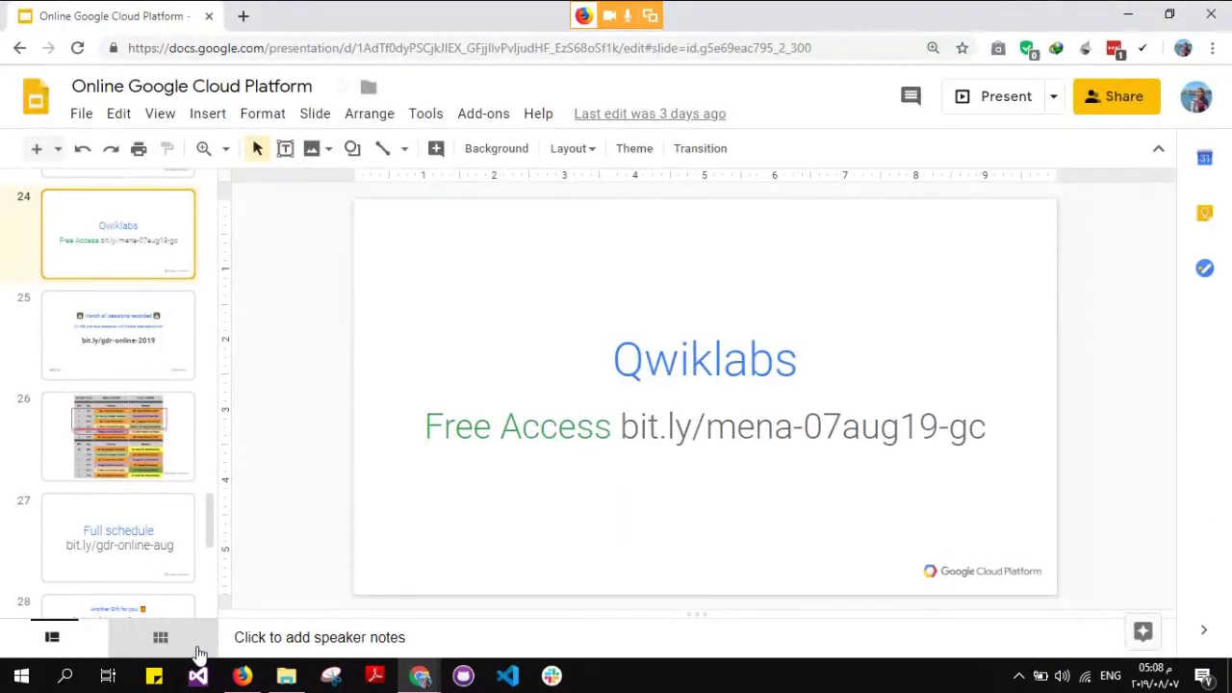
key("alt+Tab")
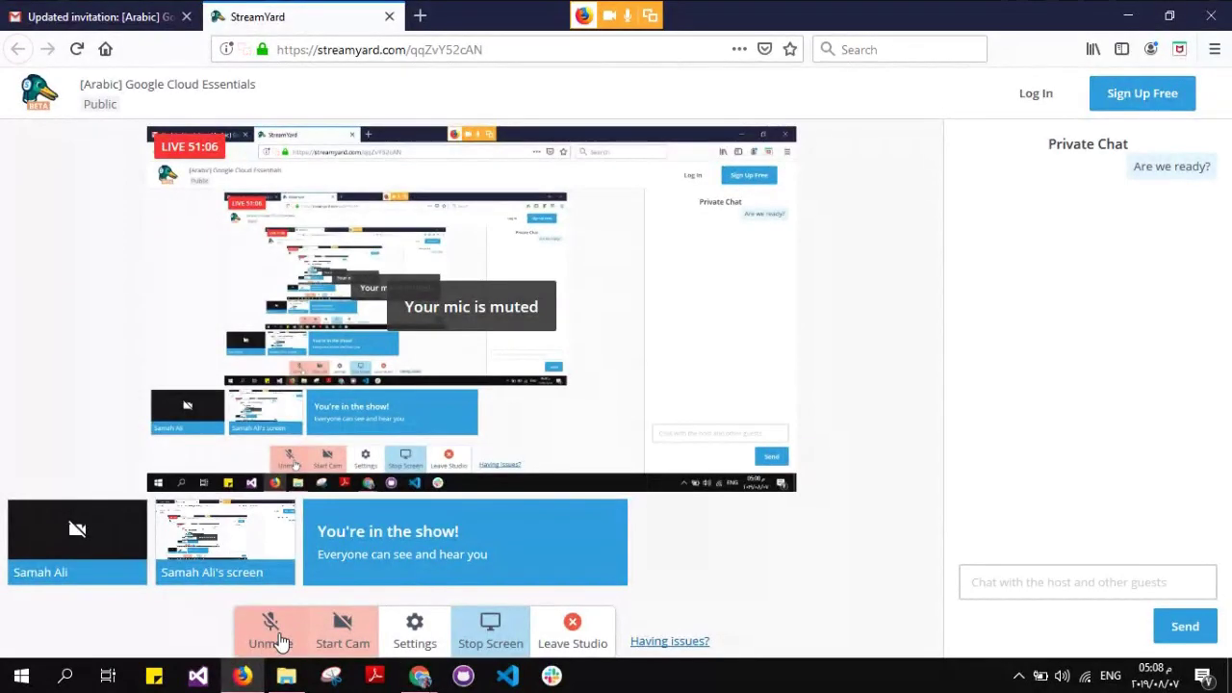
key("alt+Tab")
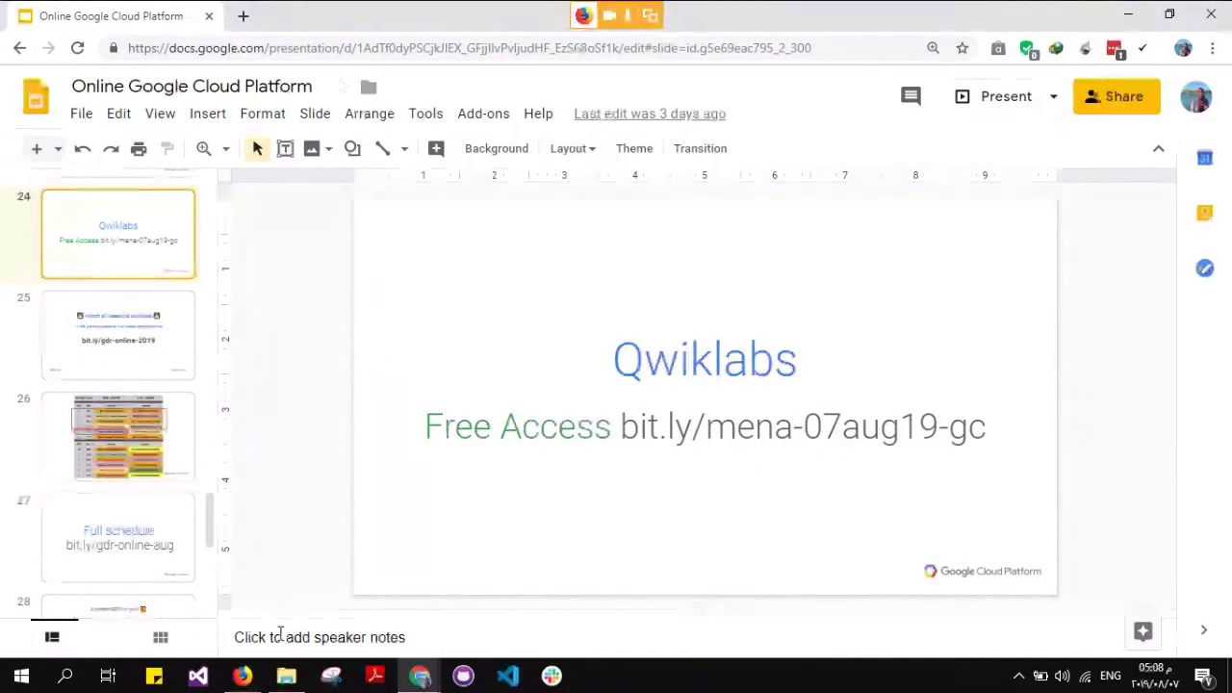
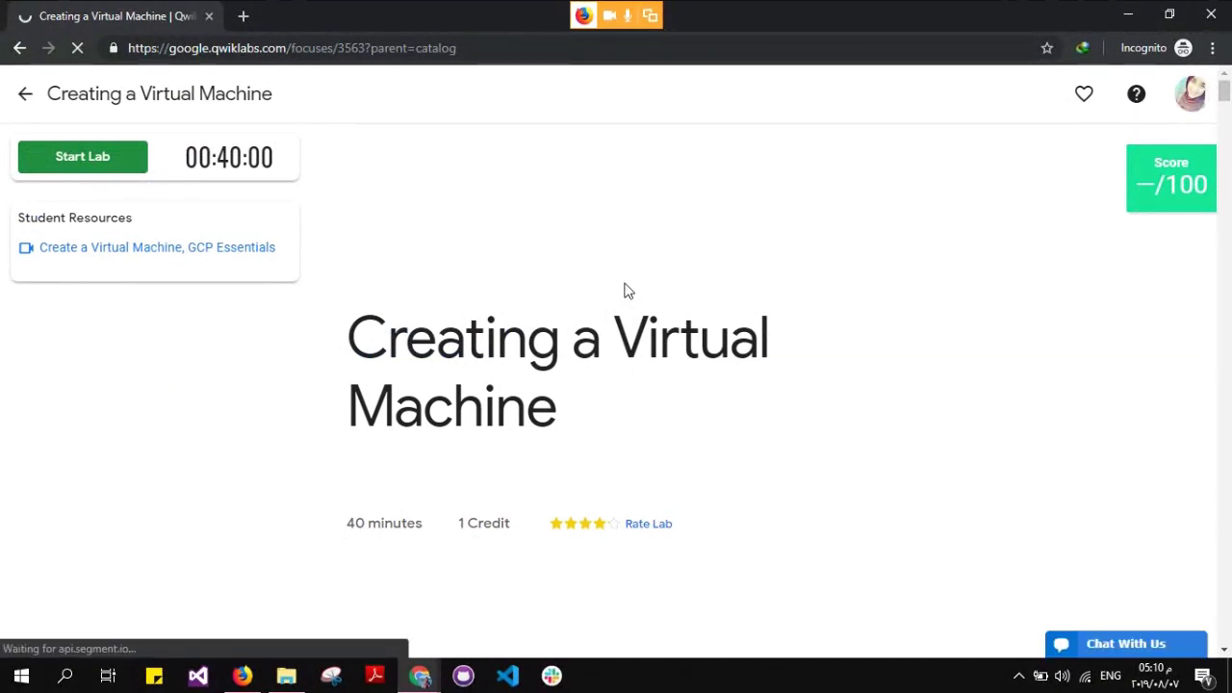
View the score breakdown of the Creating a Virtual Machine lab and collapse it again
scroll(790, 238, "down", 1)
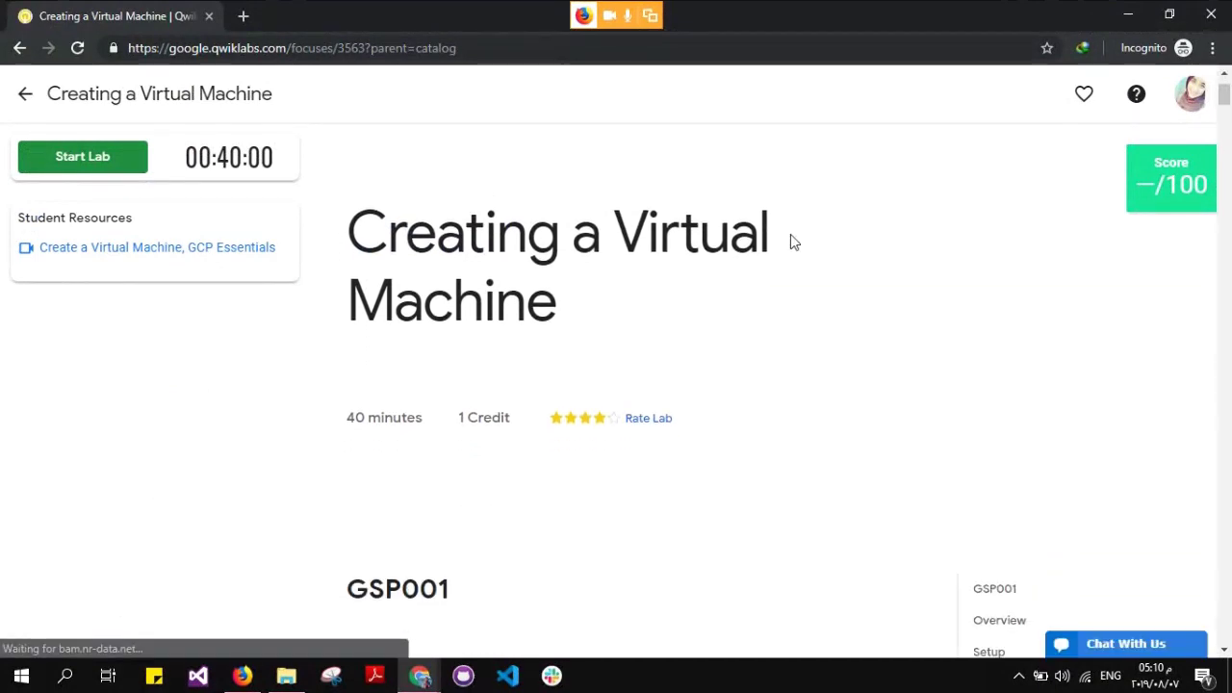
left_click(1186, 197)
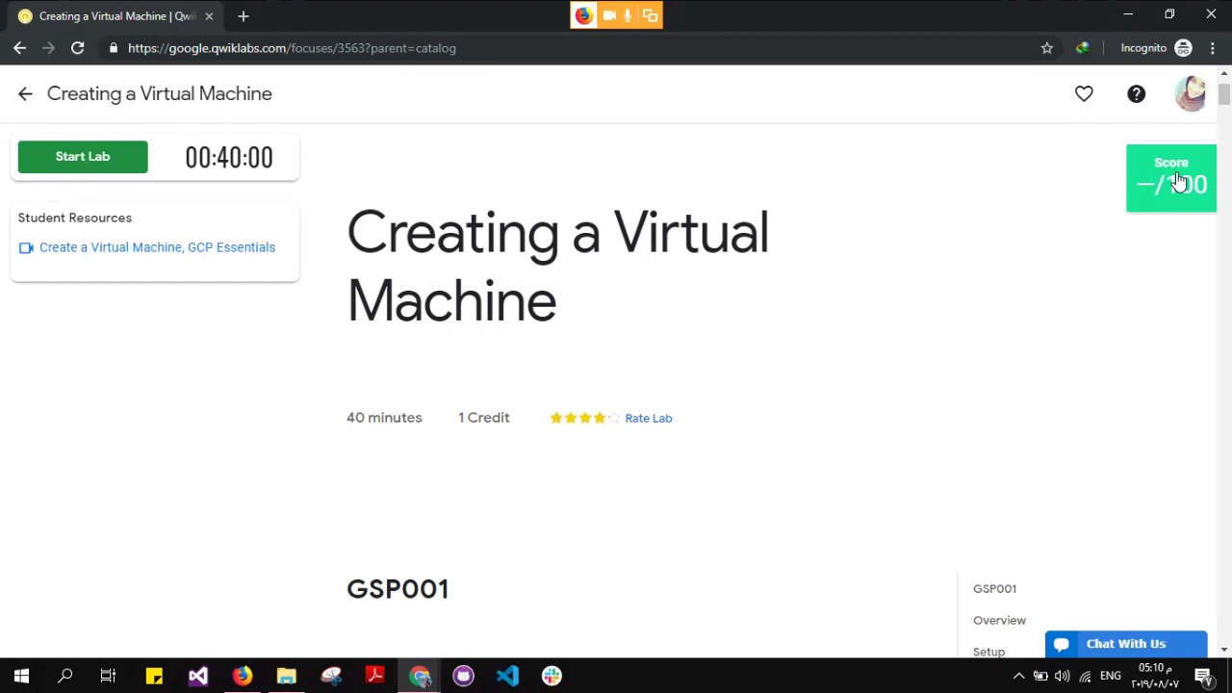
left_click(1177, 180)
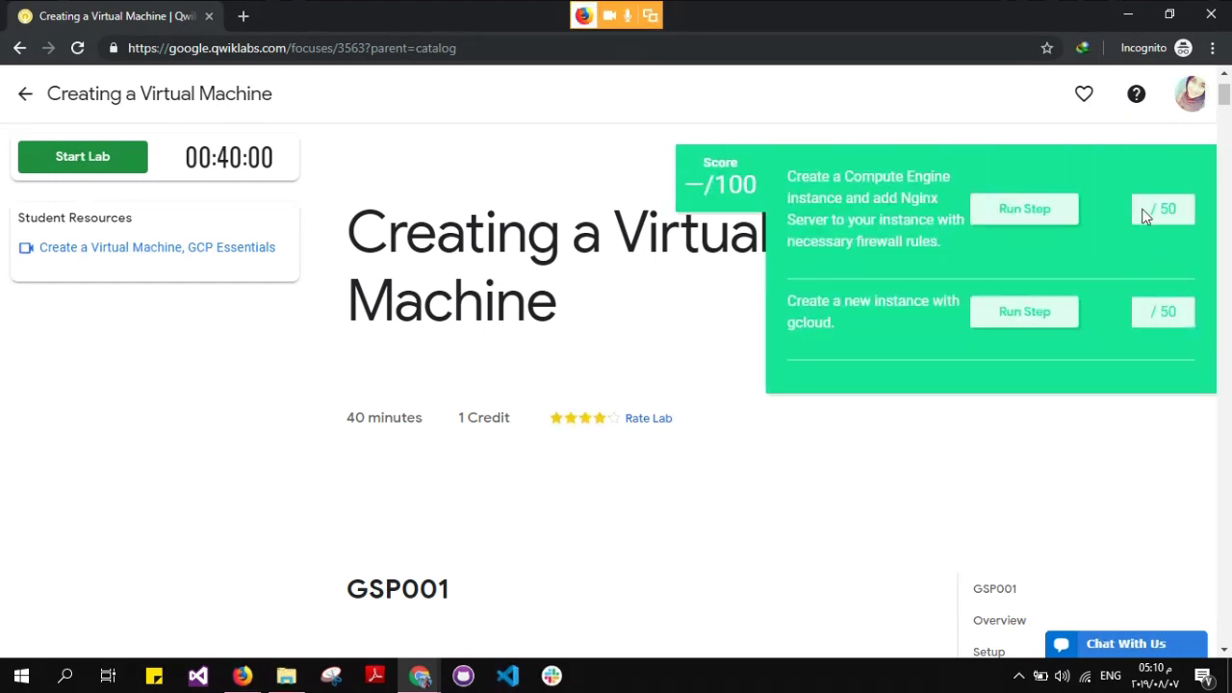
left_click(731, 199)
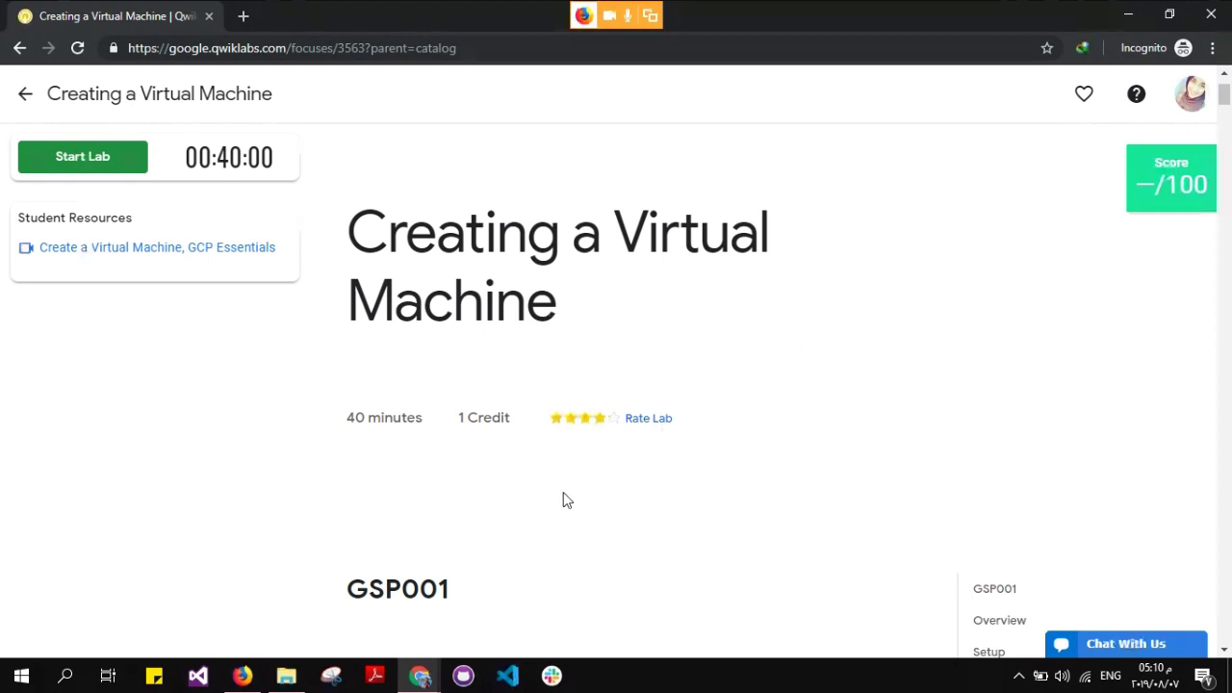
Review the lab's Overview and Setup instructions, including the console sign-in and Activate Google Cloud Shell sections
scroll(566, 499, "down", 5)
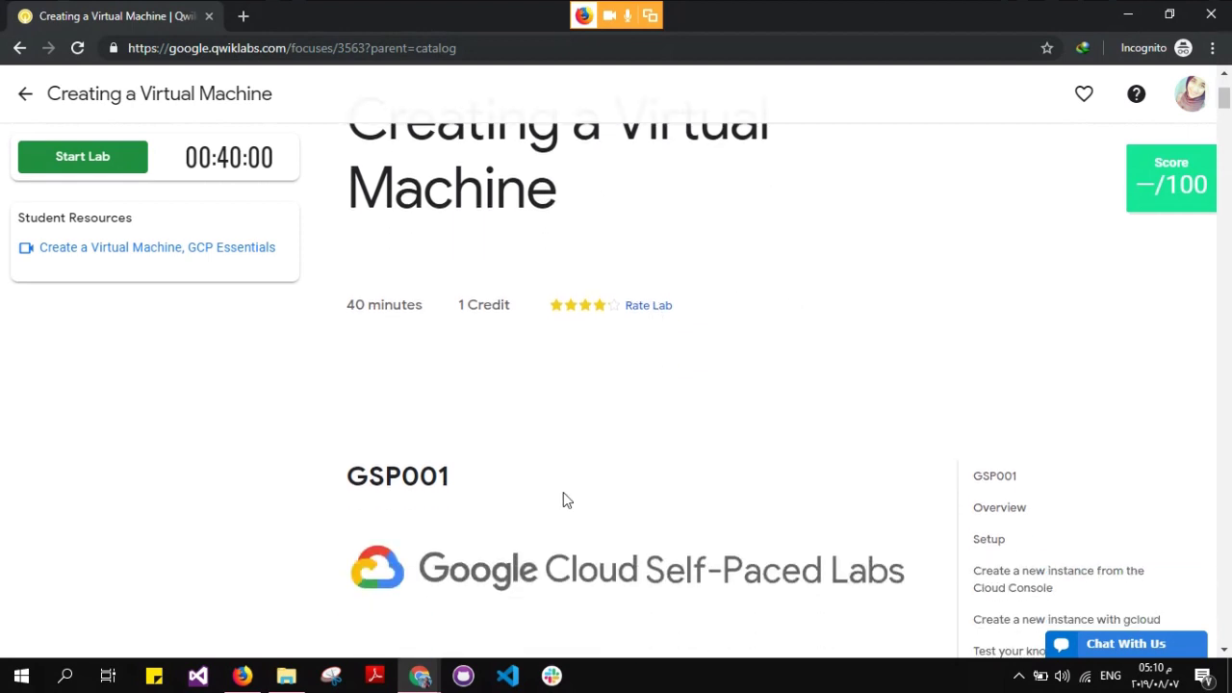
scroll(735, 434, "down", 2)
scroll(734, 439, "down", 2)
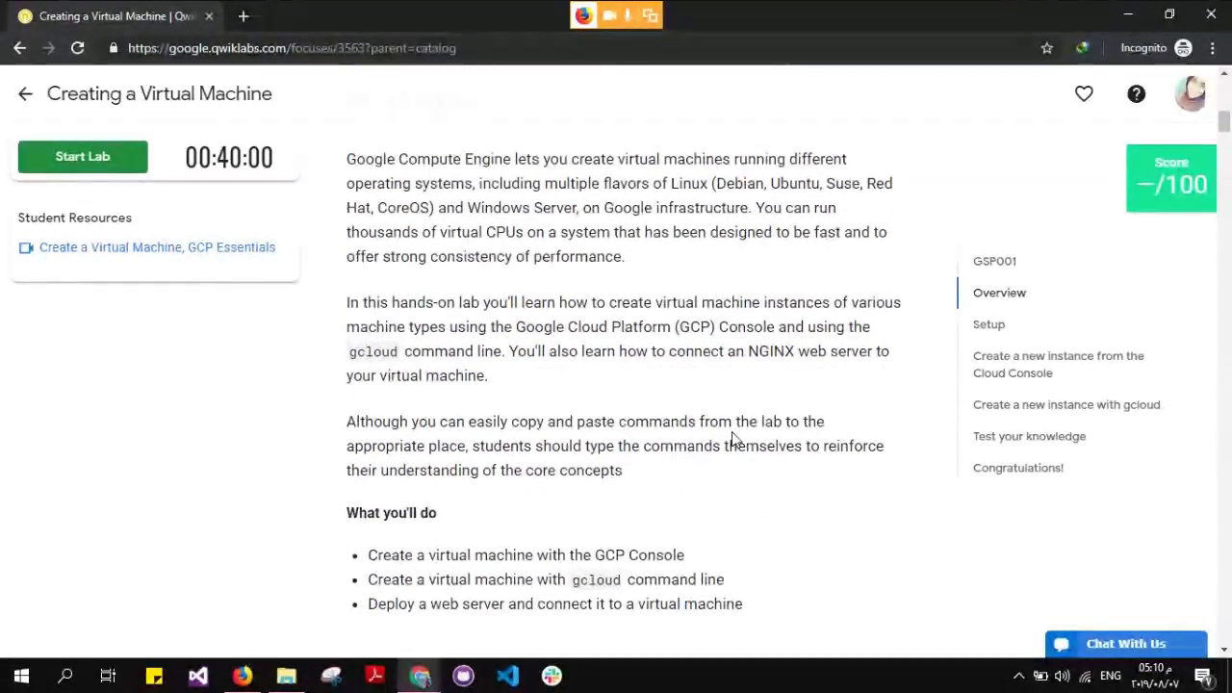
scroll(732, 439, "down", 5)
scroll(732, 438, "down", 5)
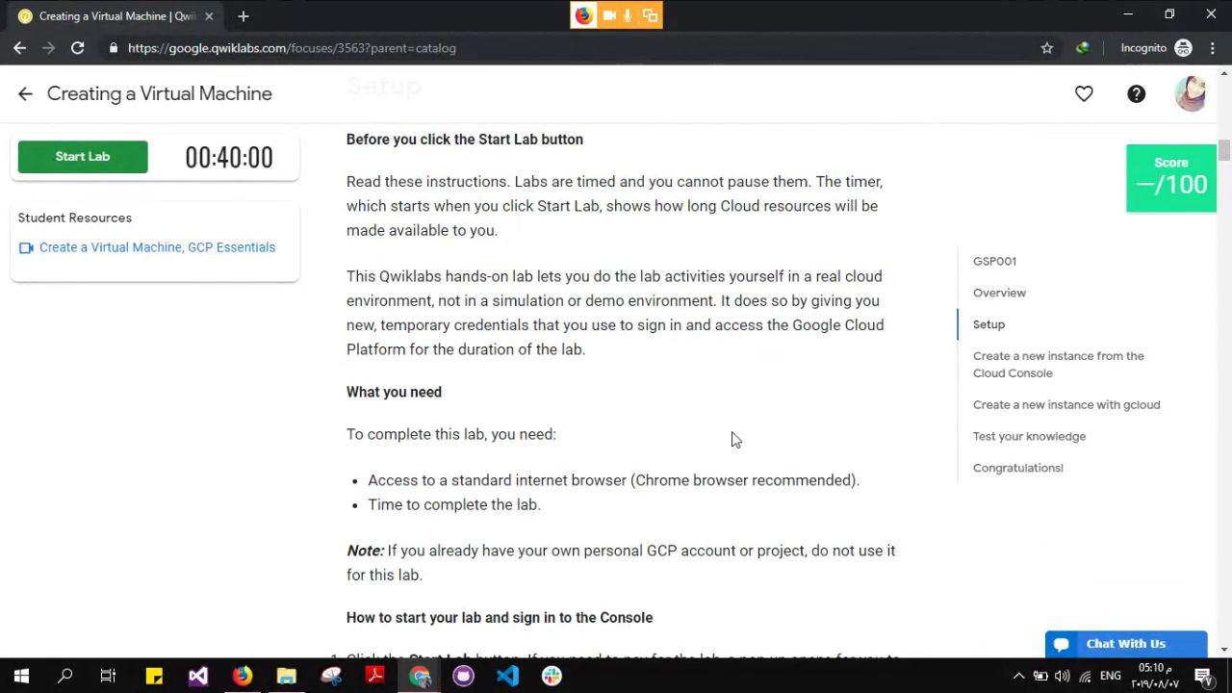
scroll(392, 272, "down", 7)
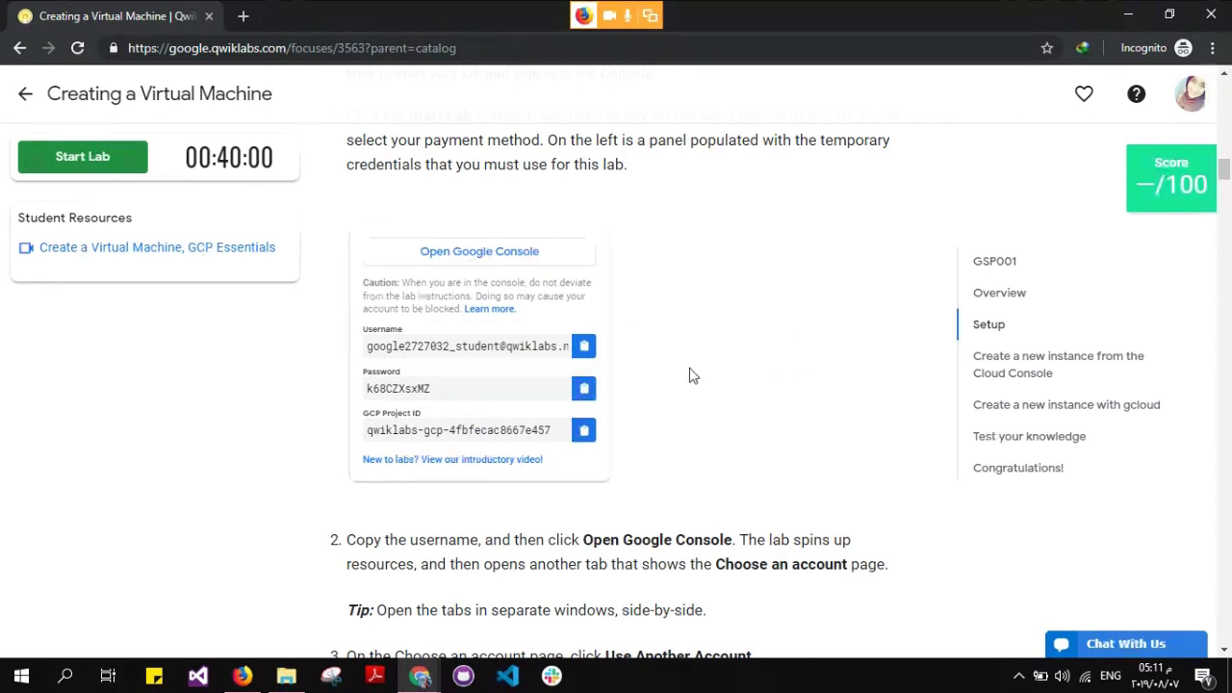
scroll(689, 376, "down", 2)
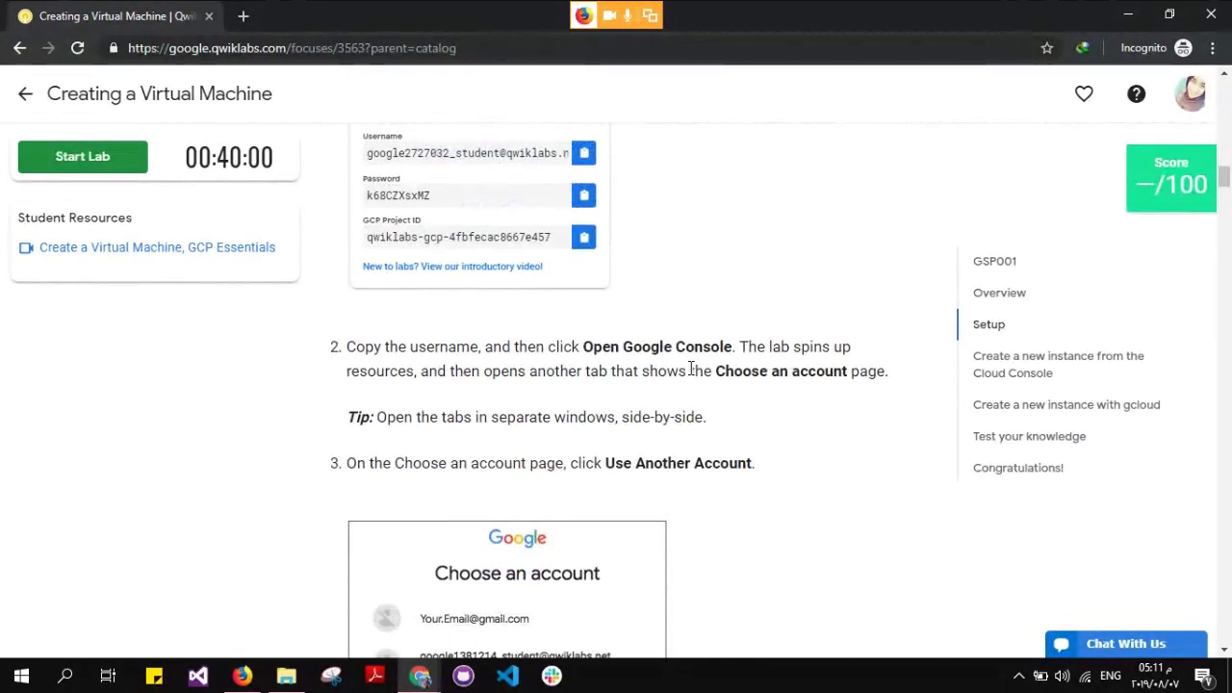
scroll(689, 369, "down", 10)
scroll(689, 368, "down", 2)
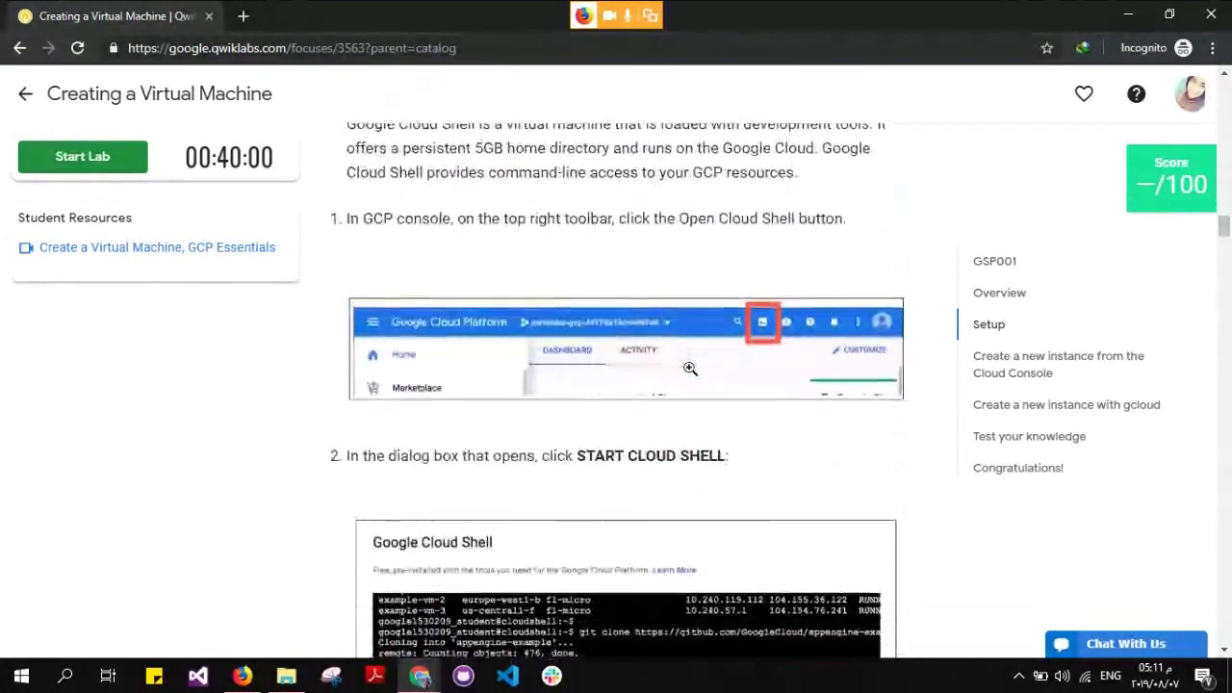
scroll(689, 368, "up", 1)
scroll(689, 368, "down", 1)
scroll(689, 368, "down", 2)
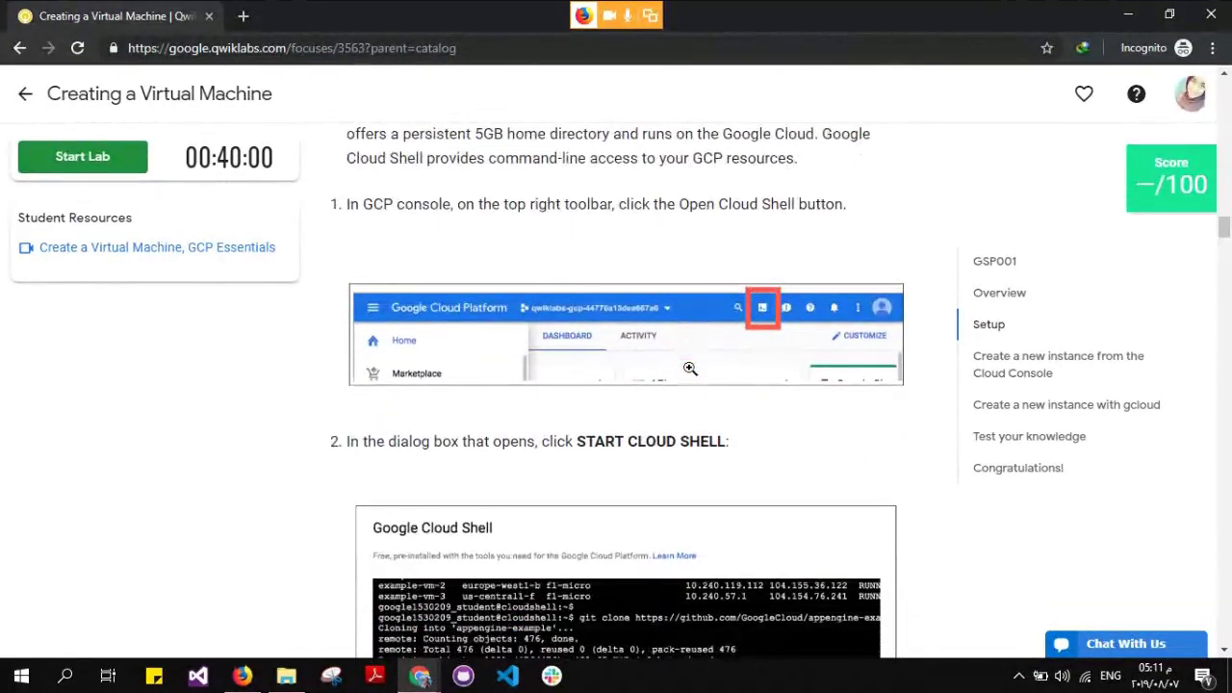
scroll(689, 368, "down", 10)
scroll(689, 368, "up", 8)
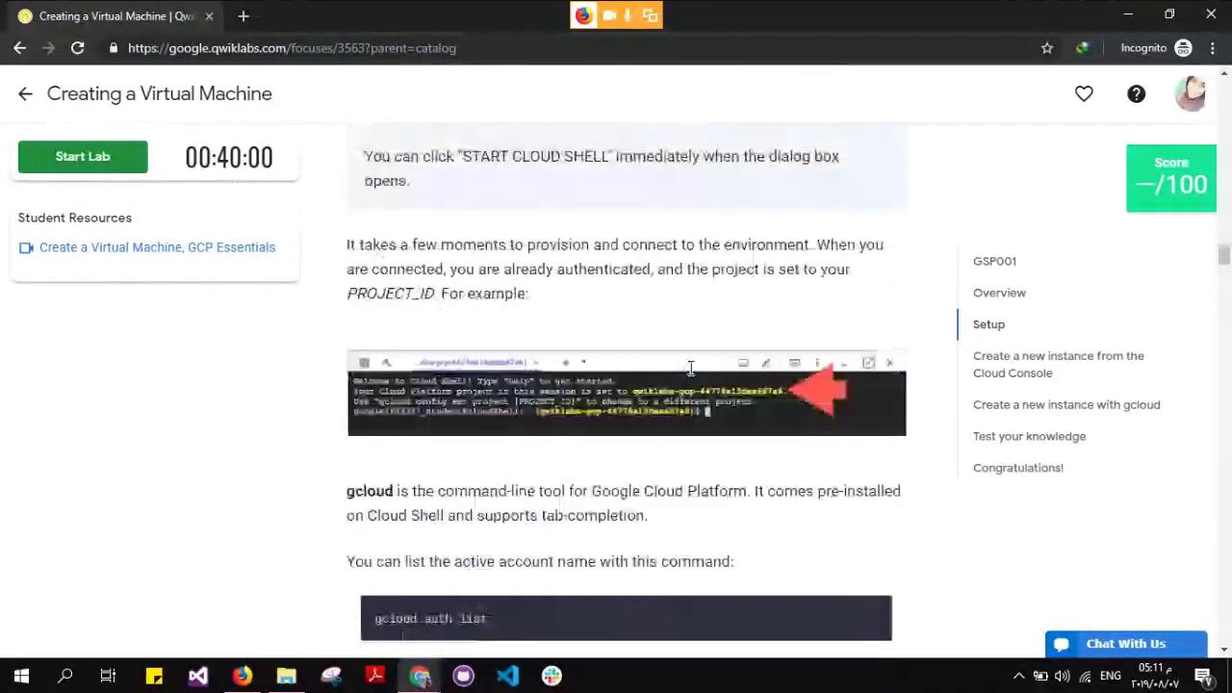
scroll(689, 367, "up", 5)
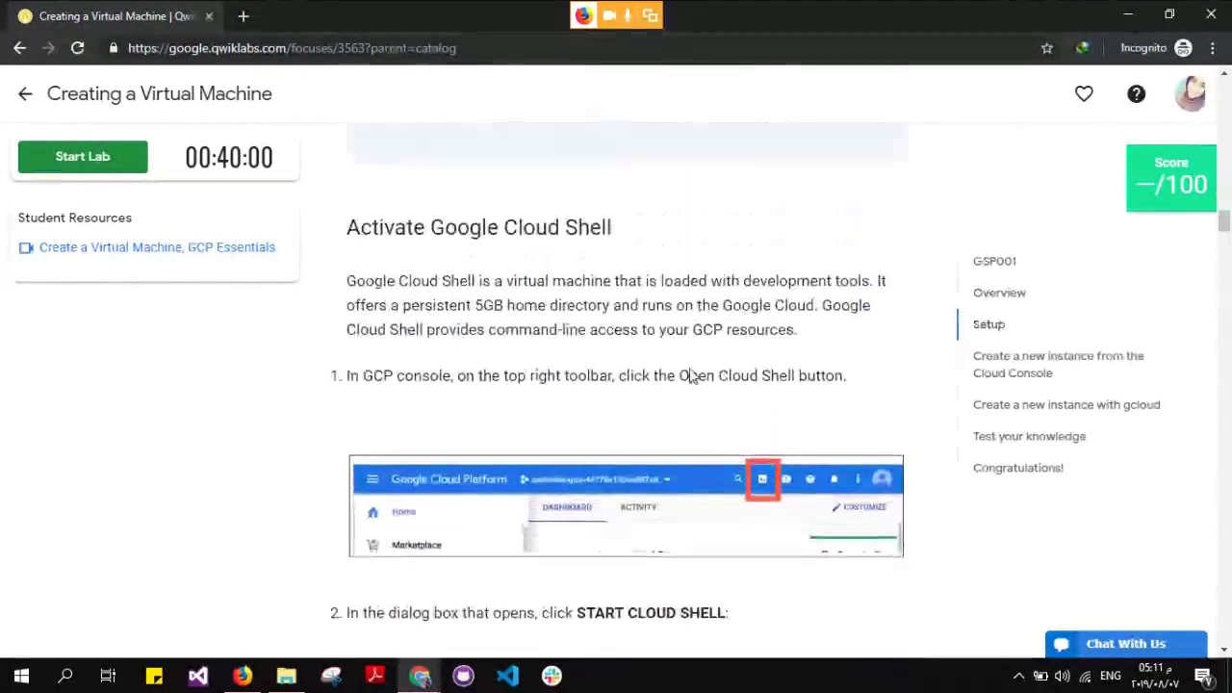
left_click(93, 168)
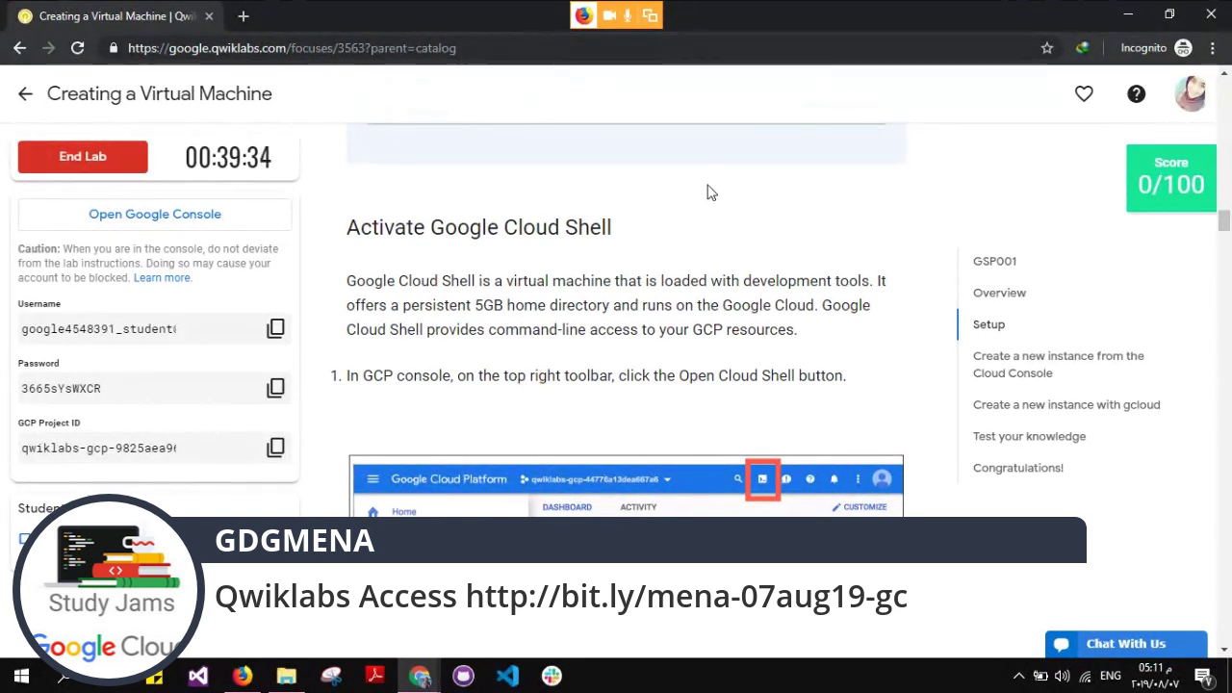
left_click(94, 176)
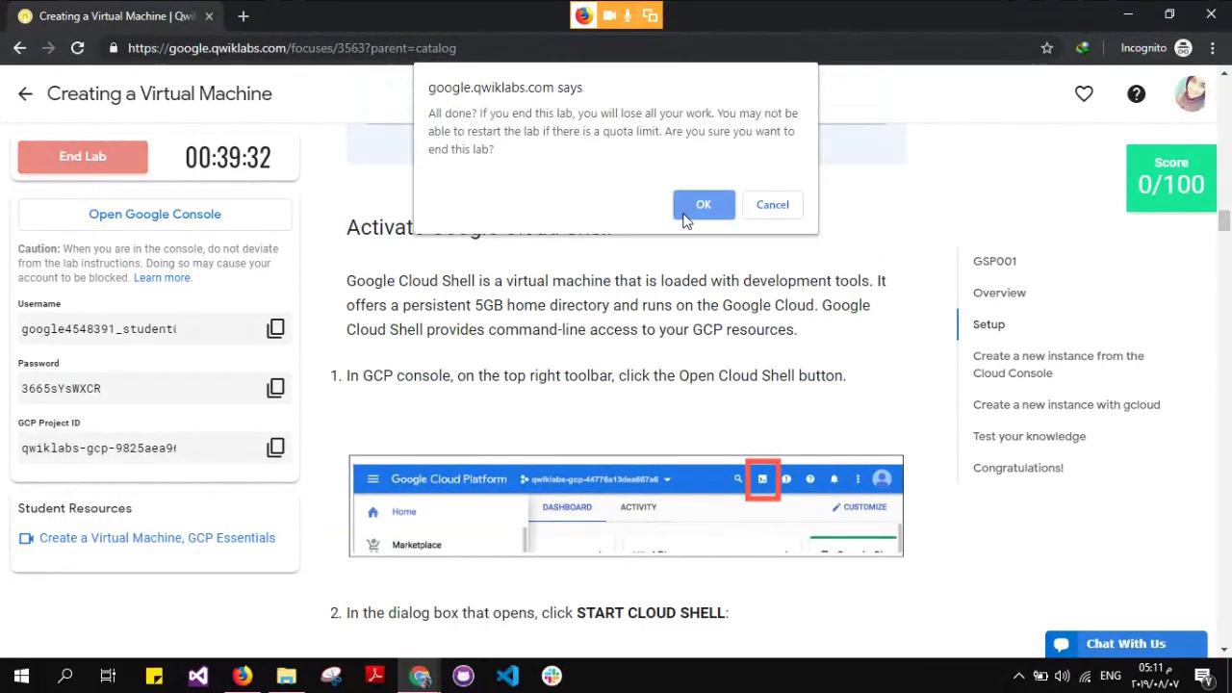
left_click(684, 213)
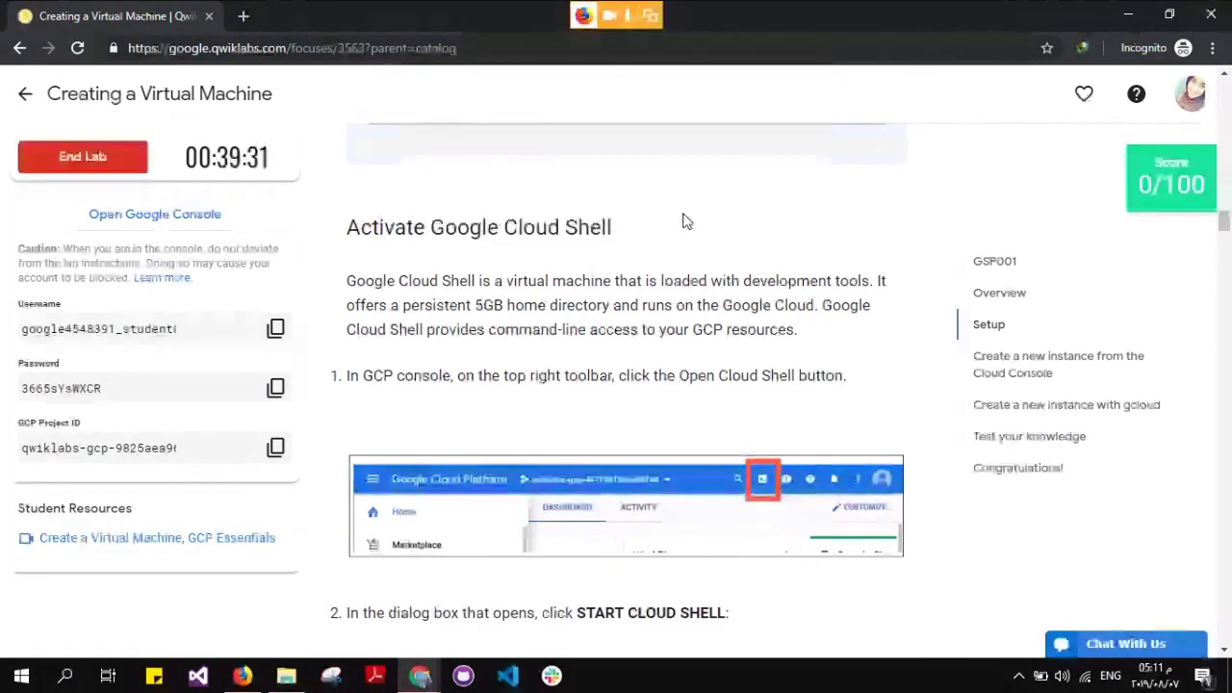
Start the Creating a Virtual Machine lab, charging it to the subscription
left_click(88, 159)
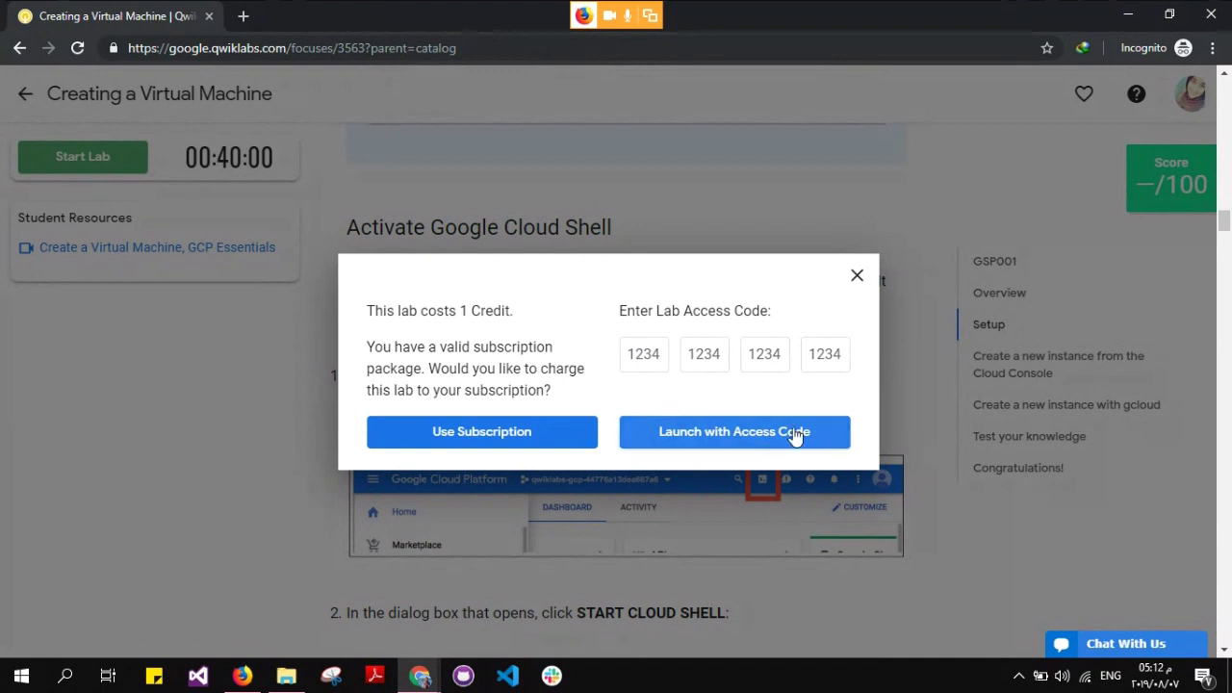
left_click(663, 352)
left_click(433, 362)
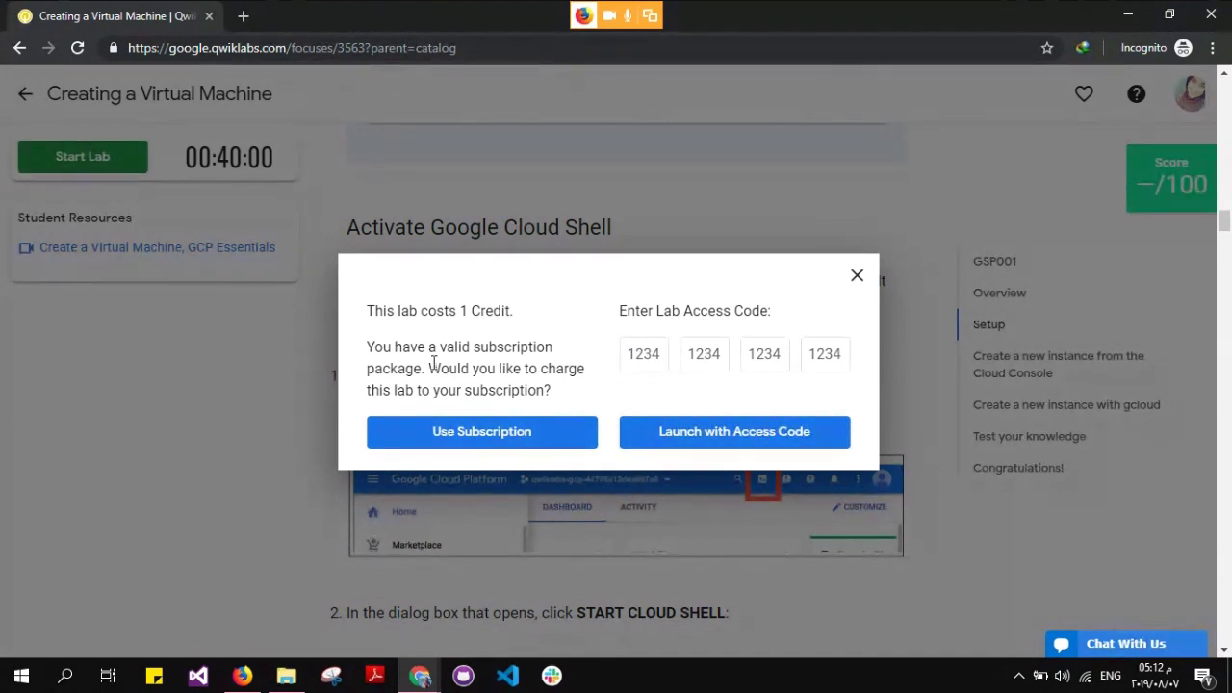
left_click(474, 433)
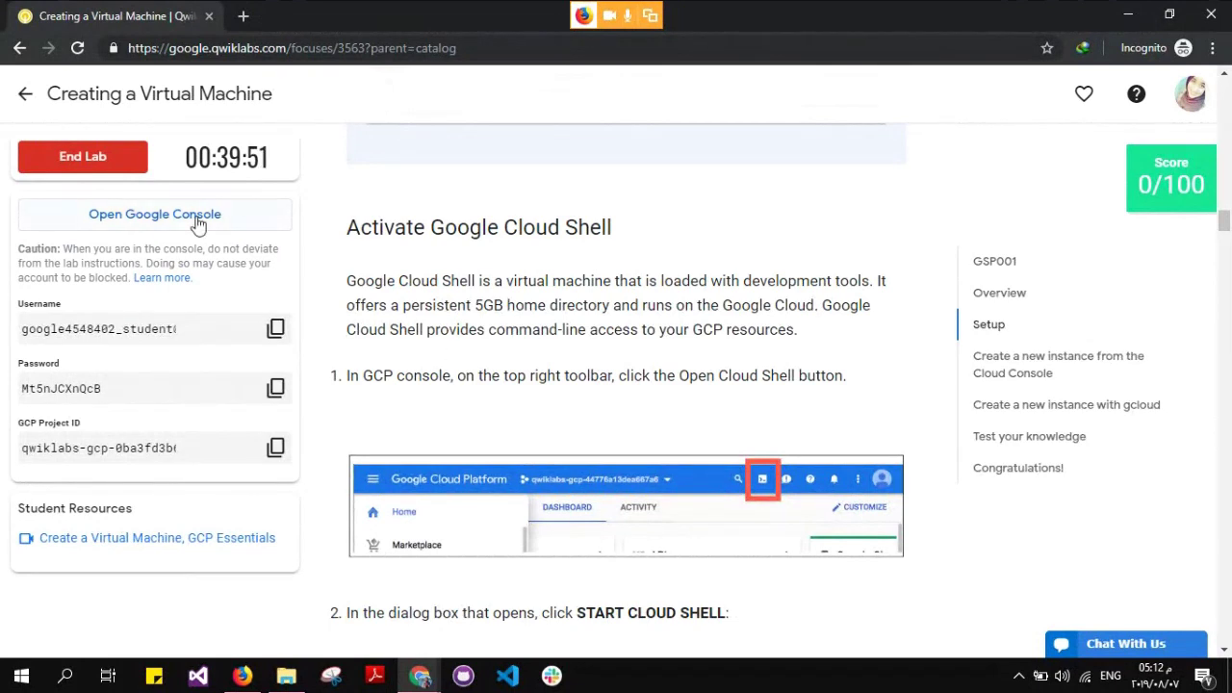
Open the lab's Google Console sign-in page and submit the temporary username copied from the lab page
left_click(197, 217)
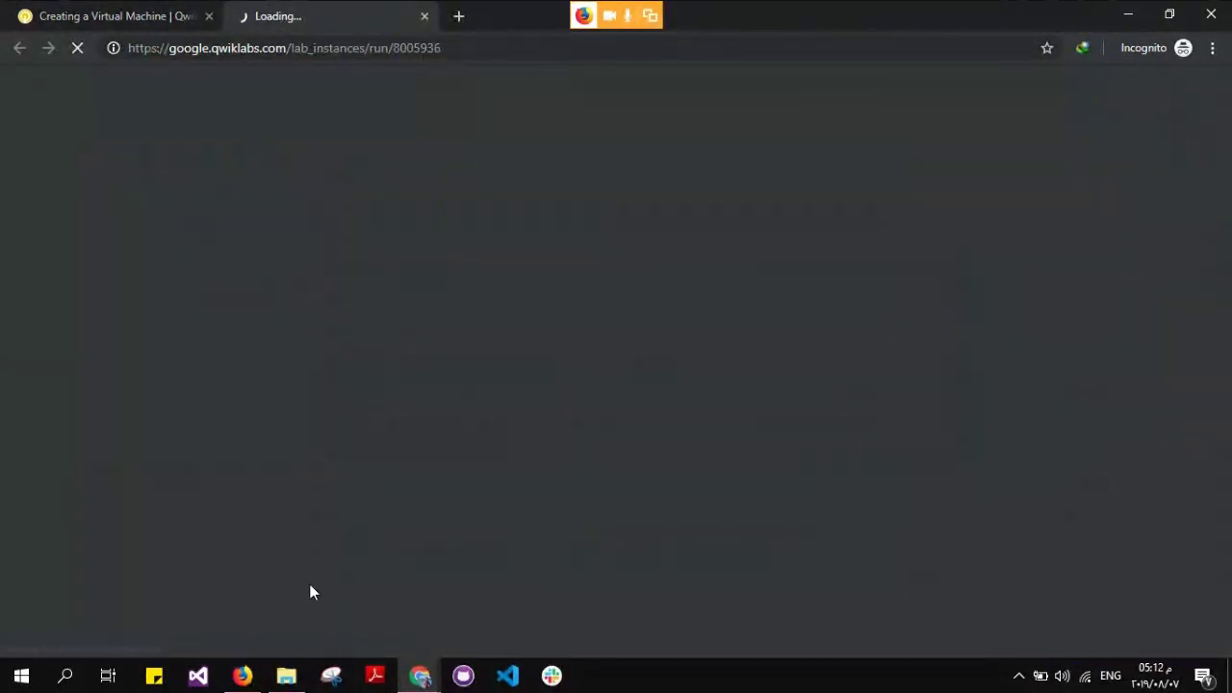
left_click(105, 12)
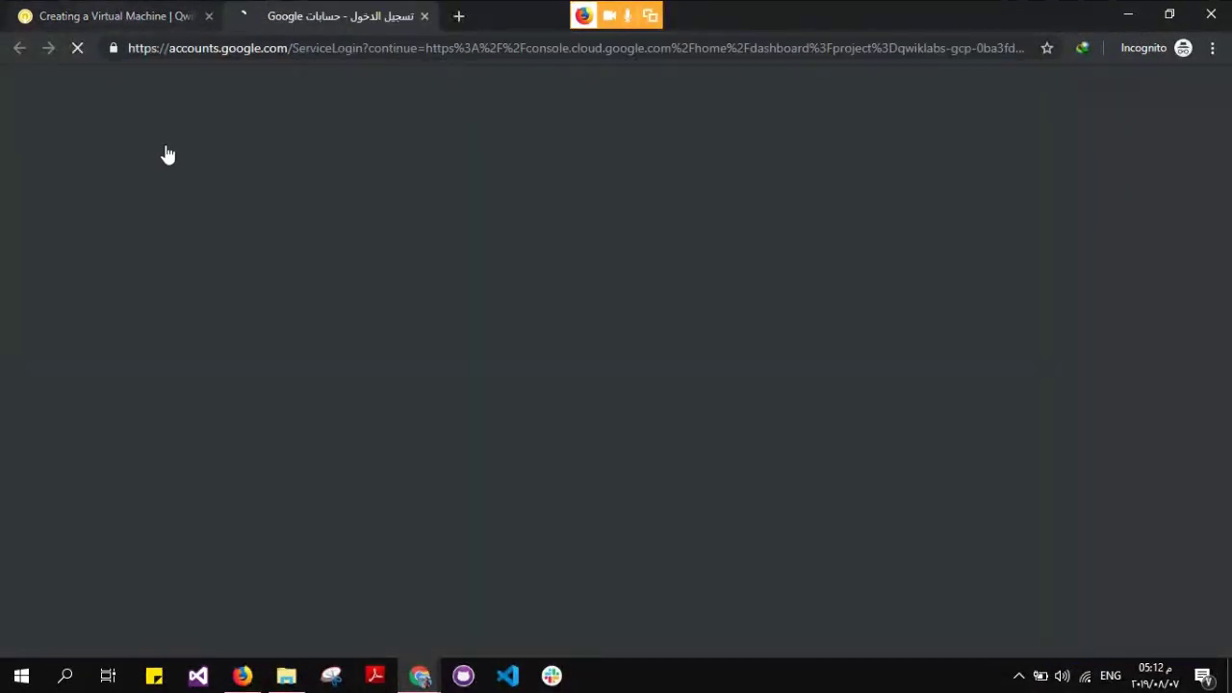
left_click(276, 332)
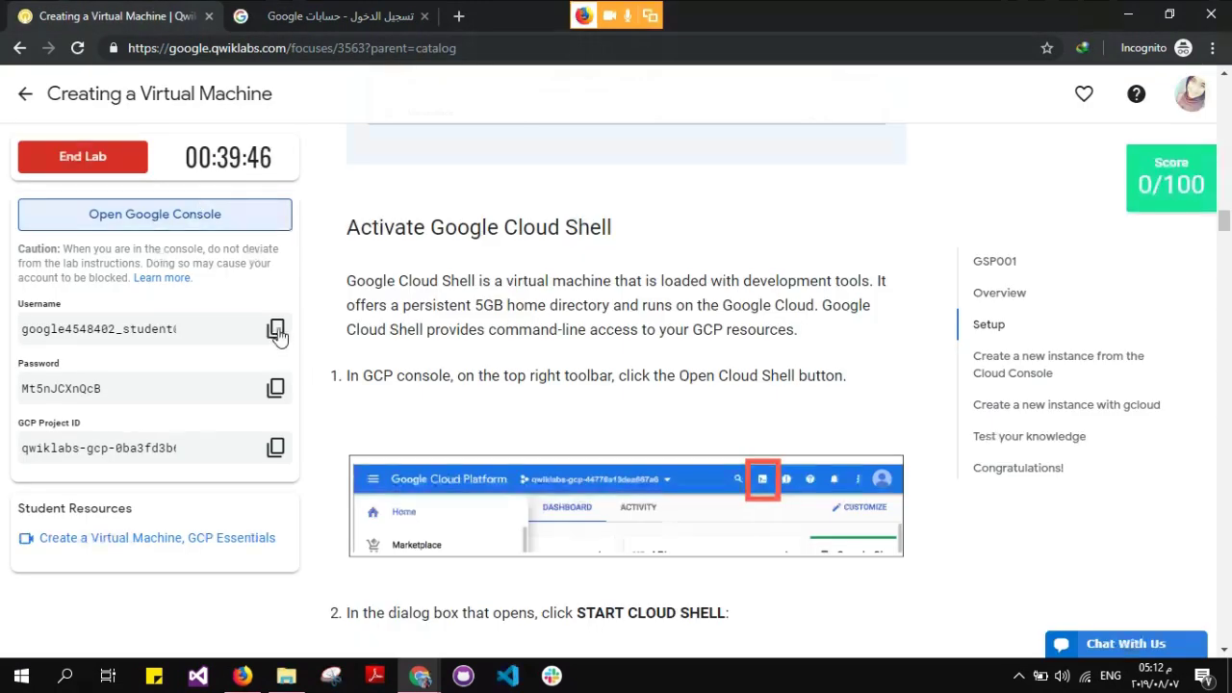
left_click(277, 330)
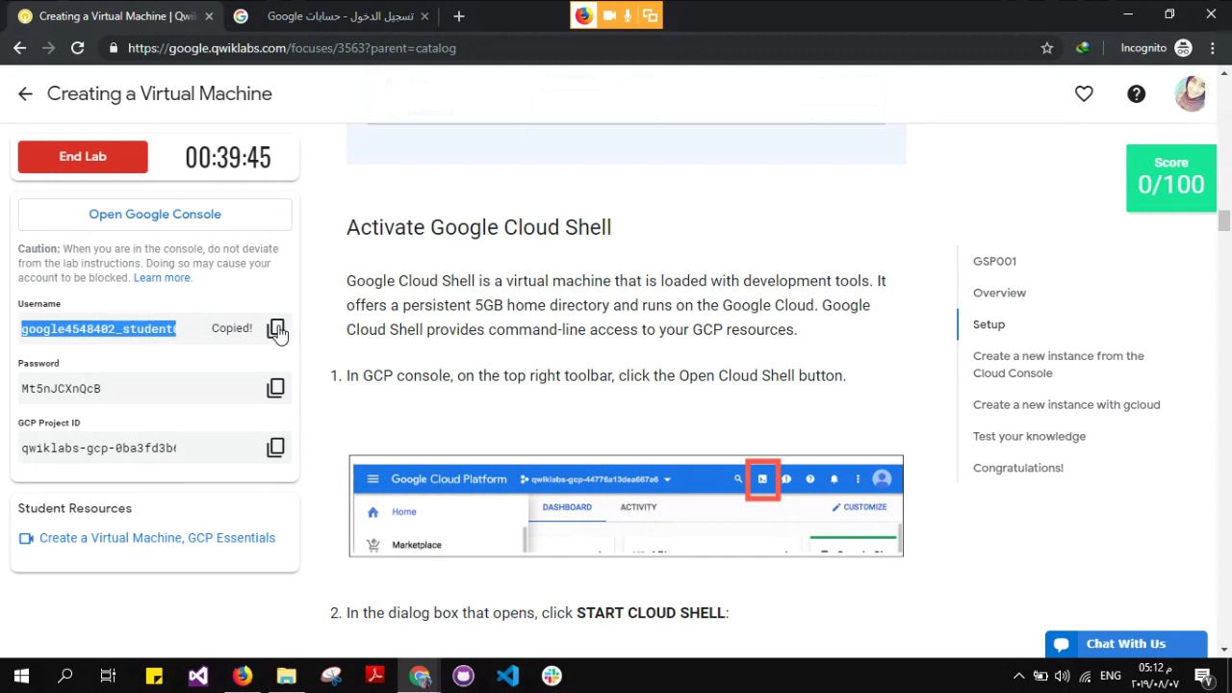
key("ctrl+Tab")
left_click(647, 404)
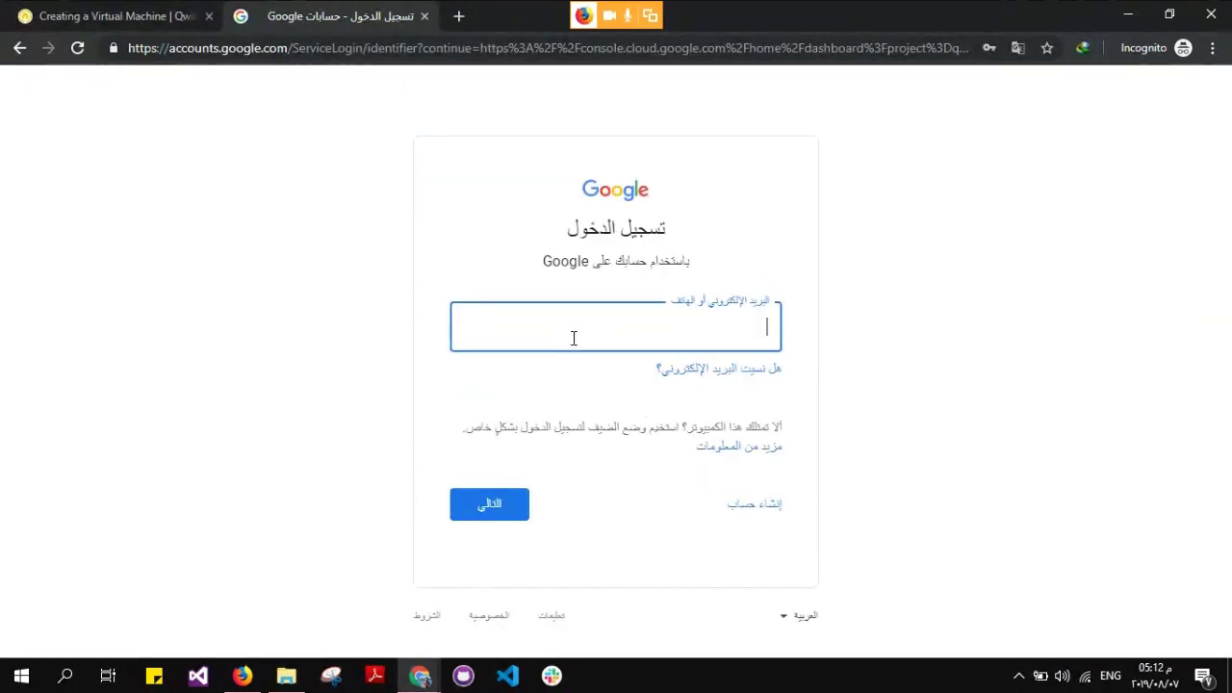
key("ctrl+v")
key("Return")
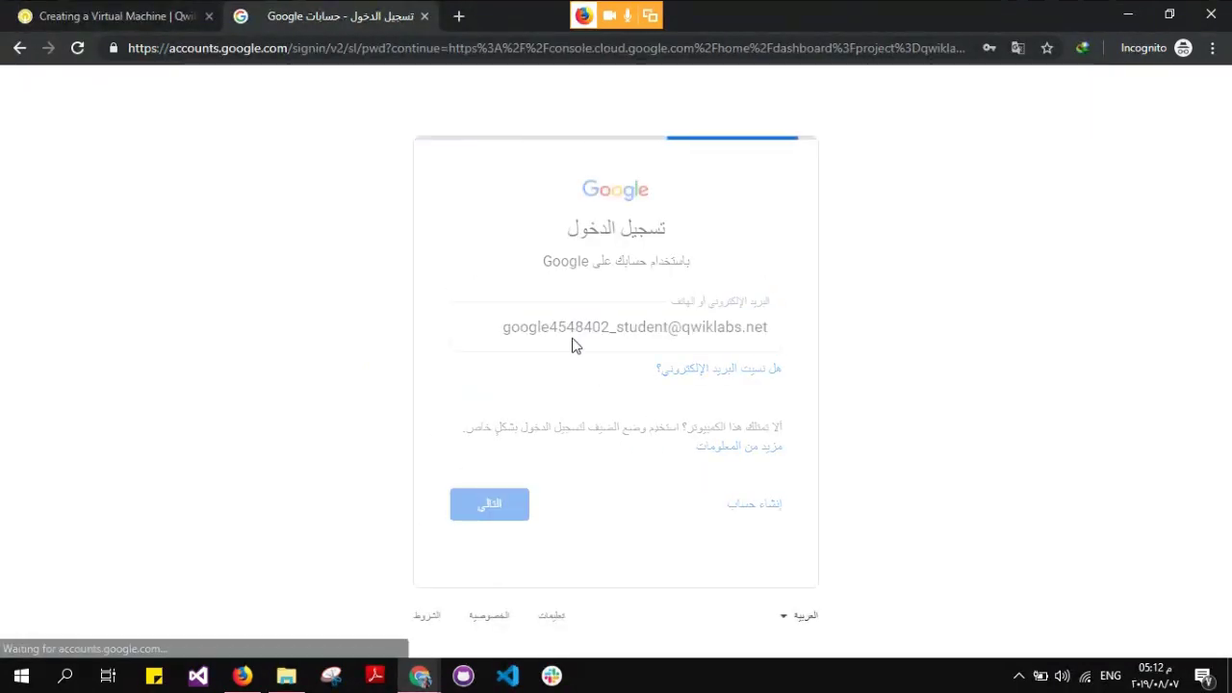
Sign in with the lab's temporary password, accepting the new account terms and leaving the recovery options unset
left_click(144, 15)
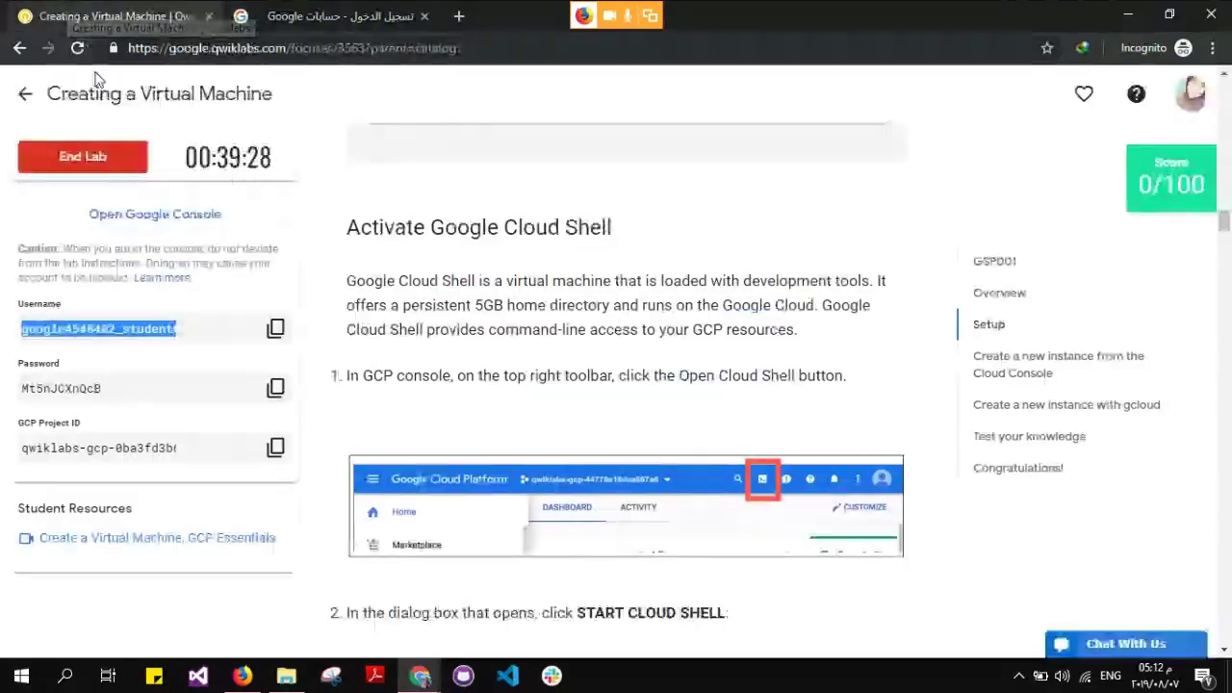
left_click(275, 389)
left_click(344, 11)
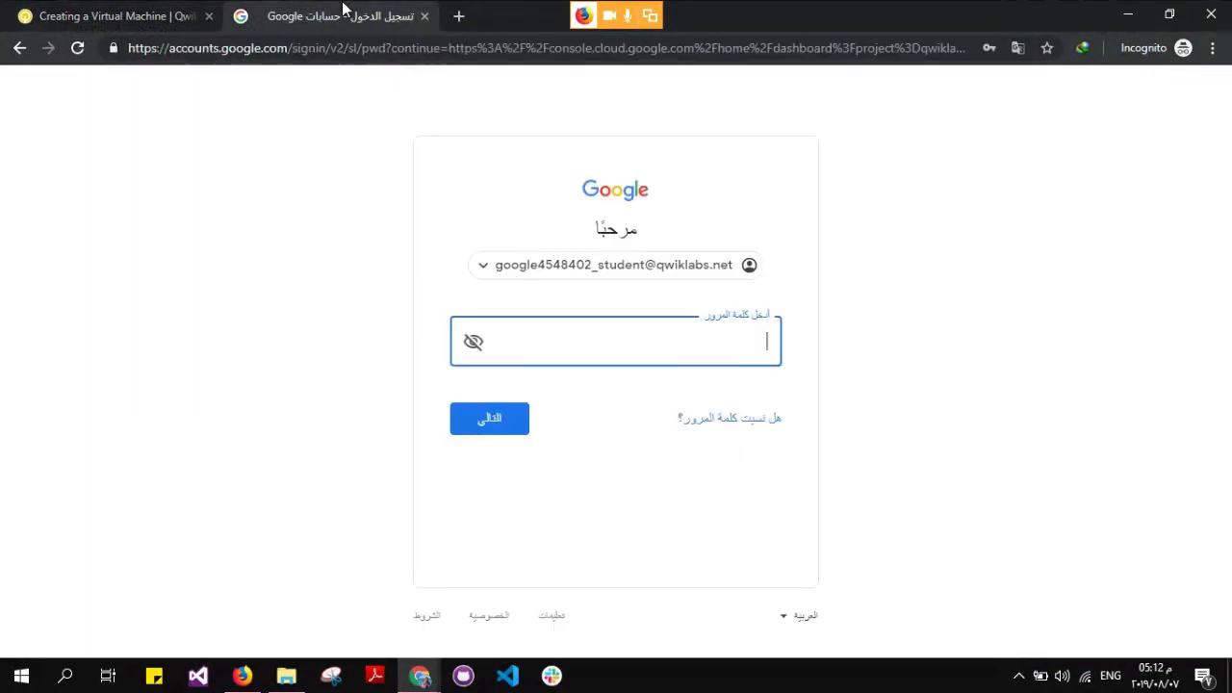
key("ctrl+v")
key("Return")
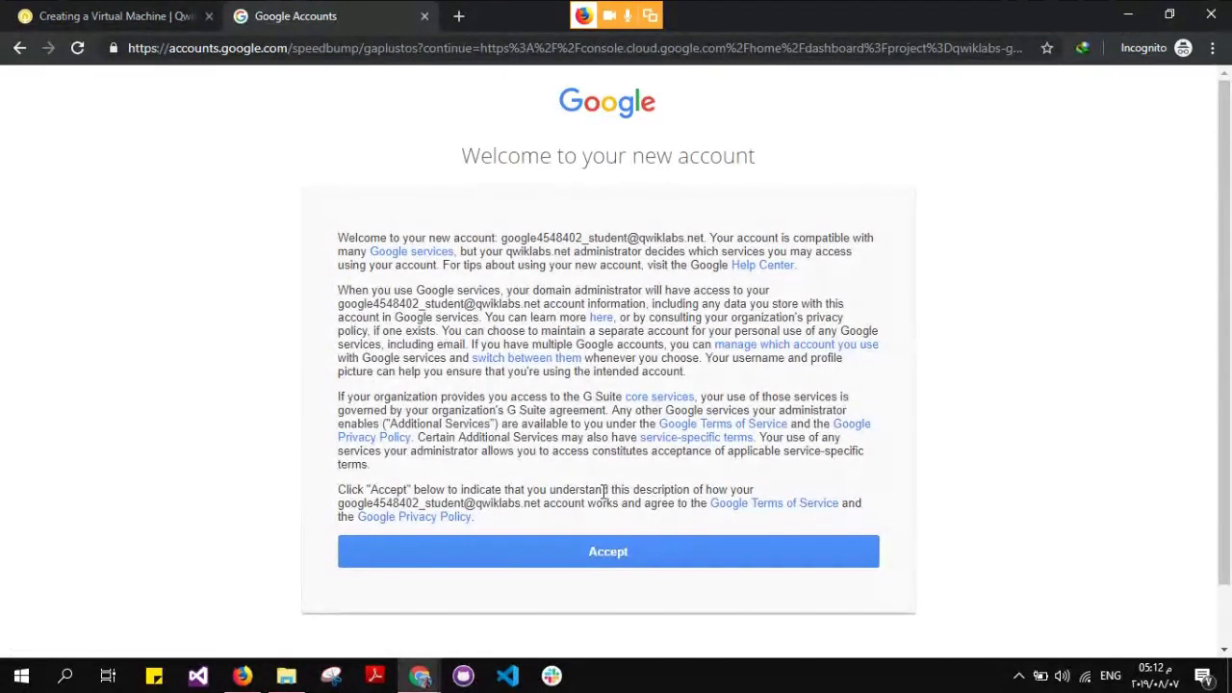
left_click(577, 551)
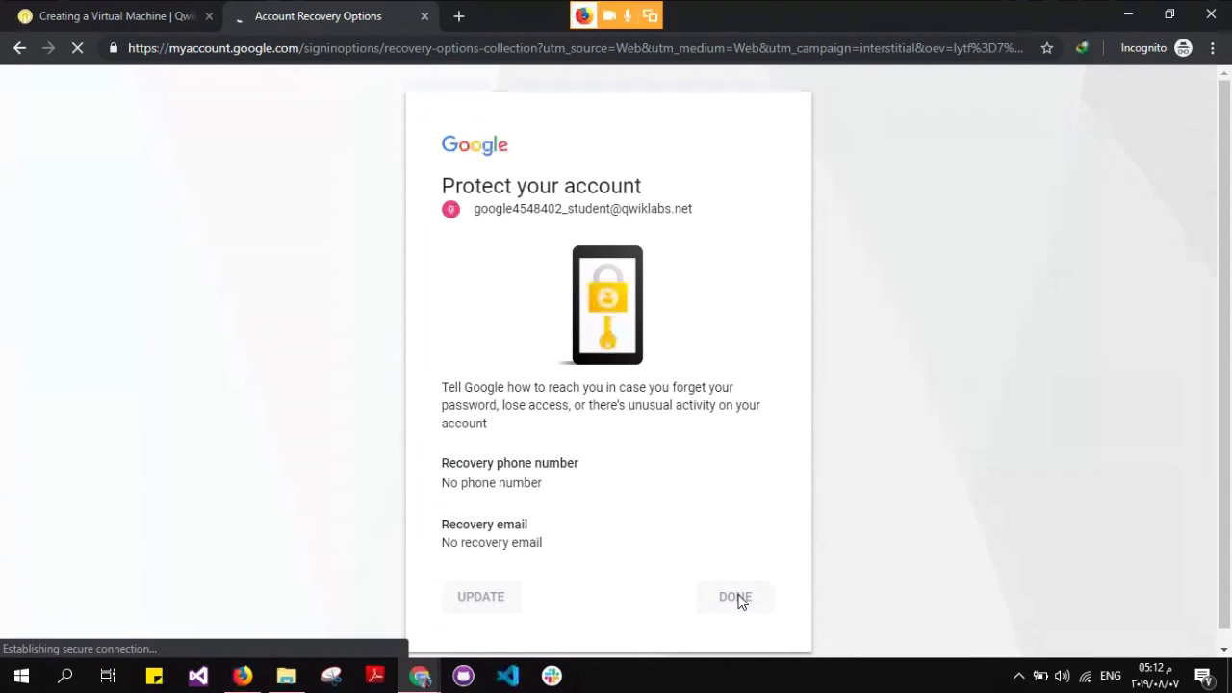
left_click(736, 599)
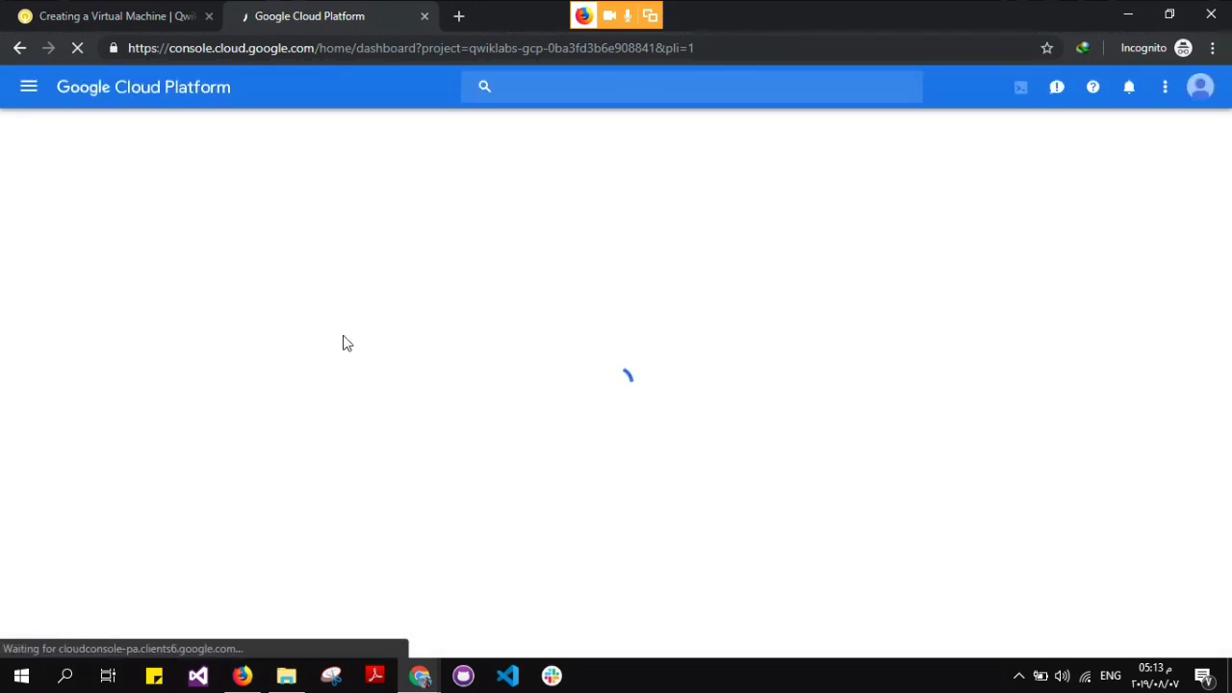
Check the lab's Activate Google Cloud Shell instructions and agree to the Google Cloud Platform Terms of Service in the console
left_click(143, 12)
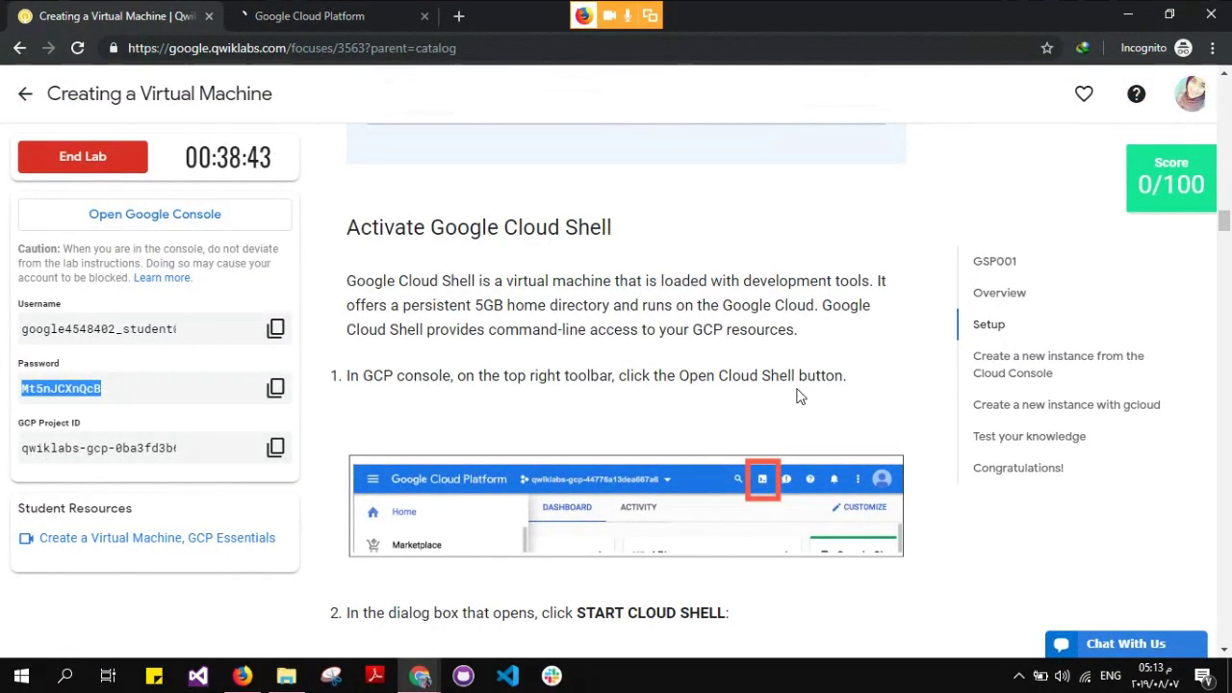
scroll(796, 396, "down", 1)
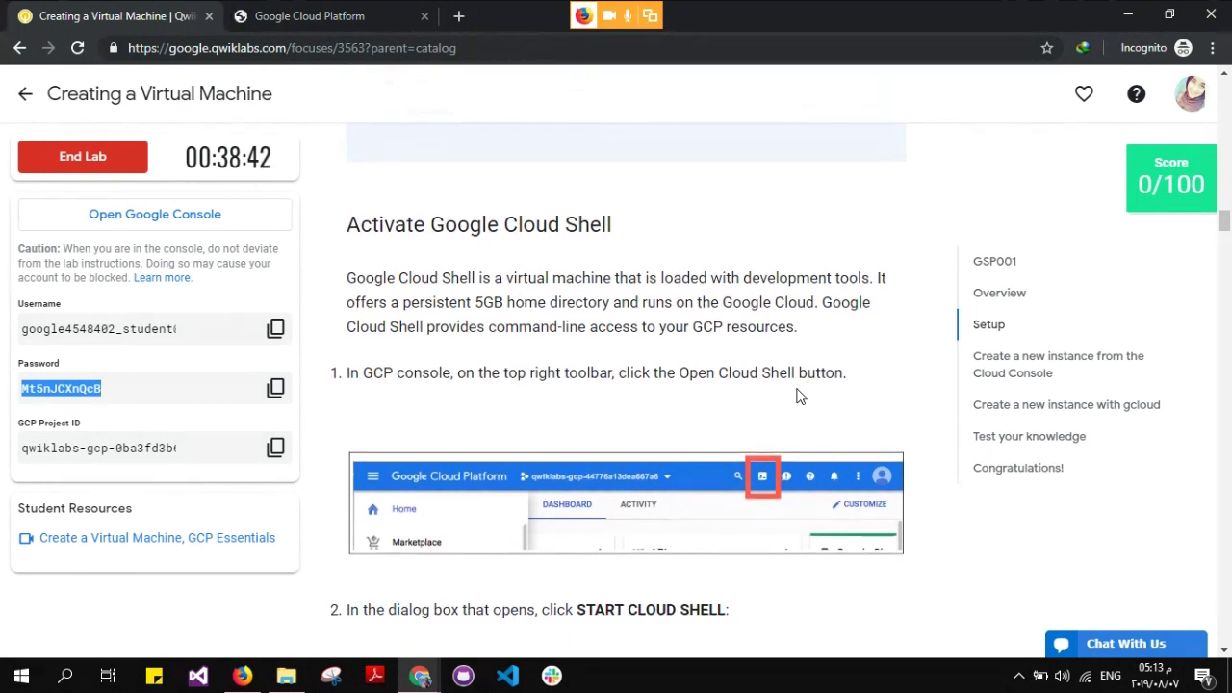
scroll(797, 396, "down", 1)
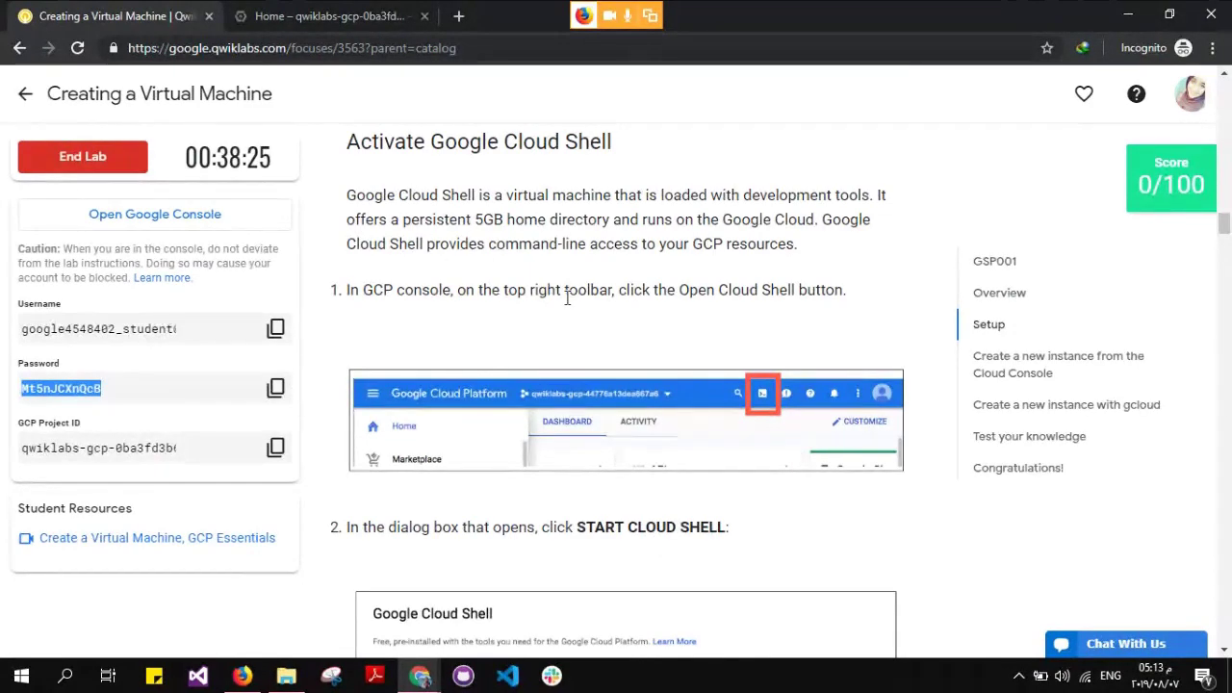
scroll(575, 316, "down", 2)
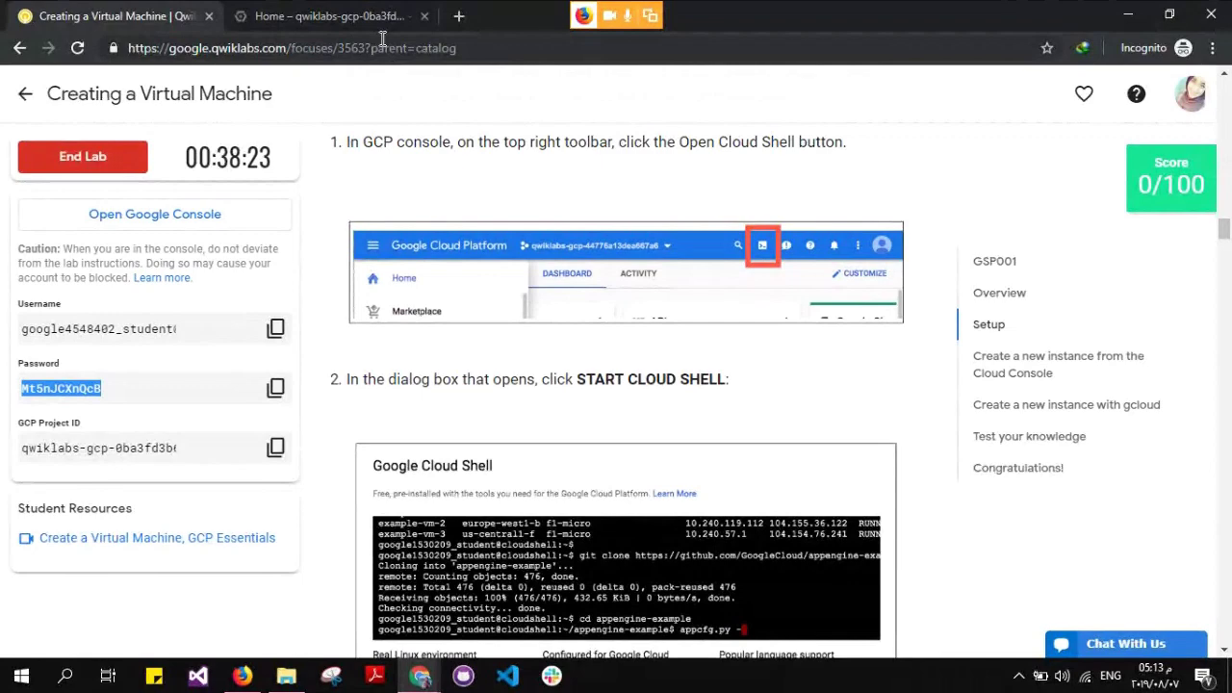
left_click(327, 17)
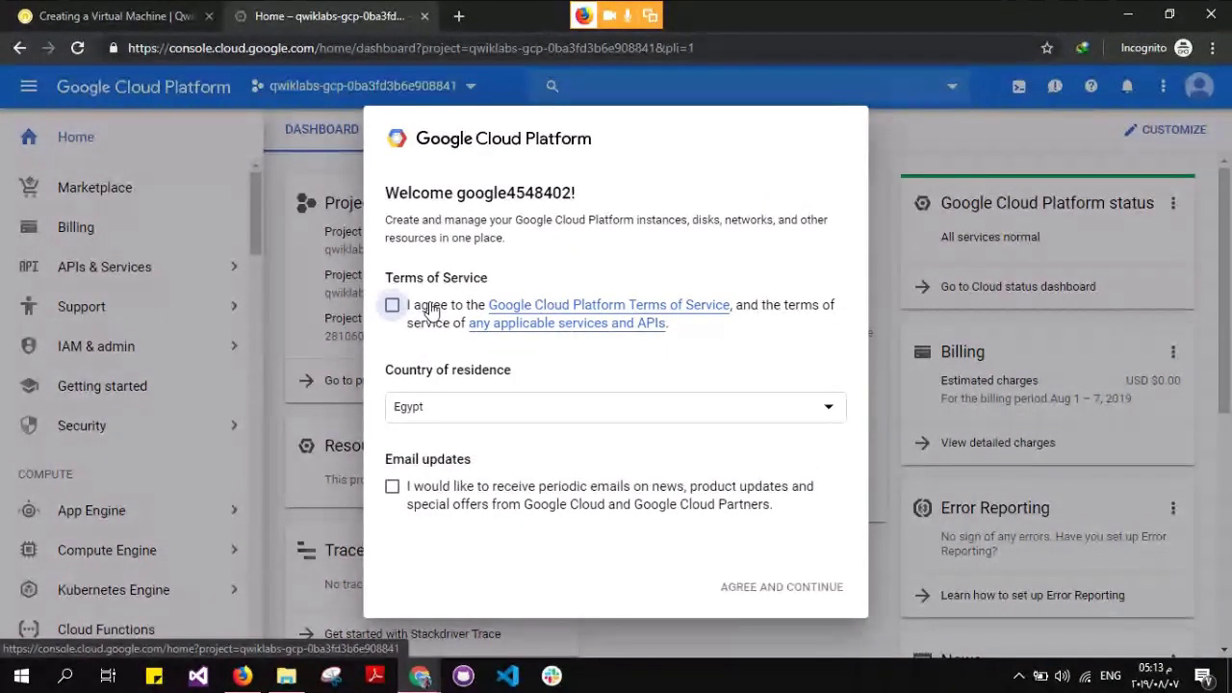
left_click(430, 308)
left_click(780, 586)
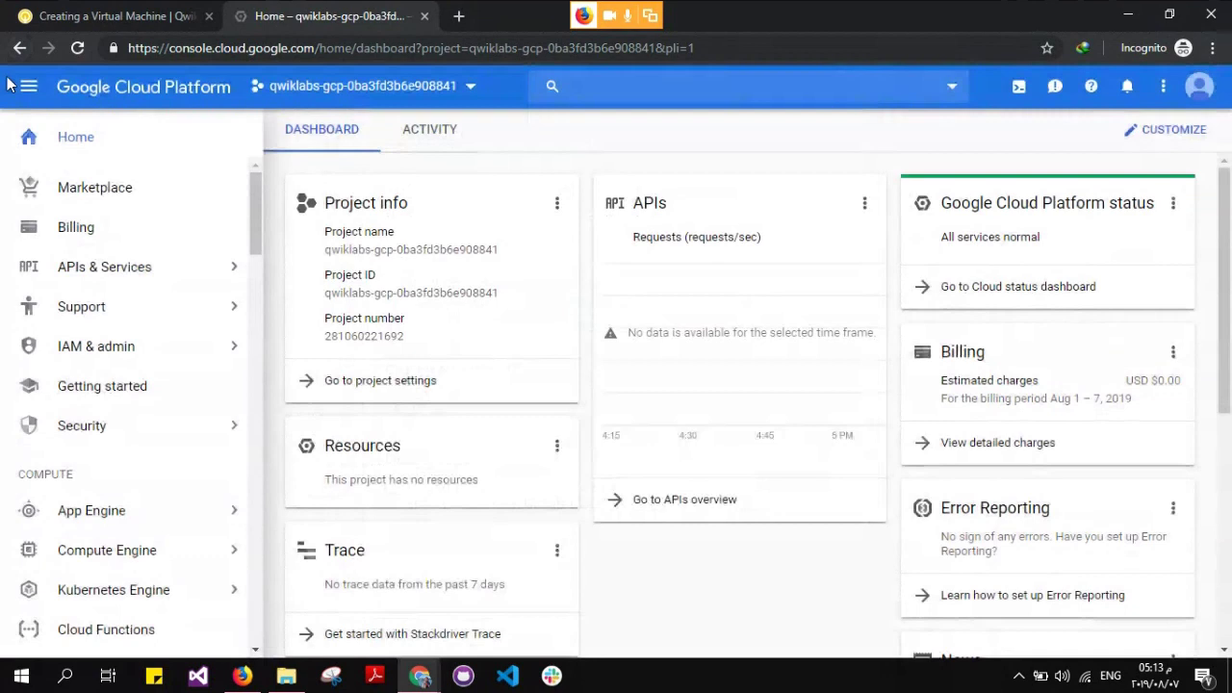
Activate Google Cloud Shell for the lab project and start its session
left_click(1015, 89)
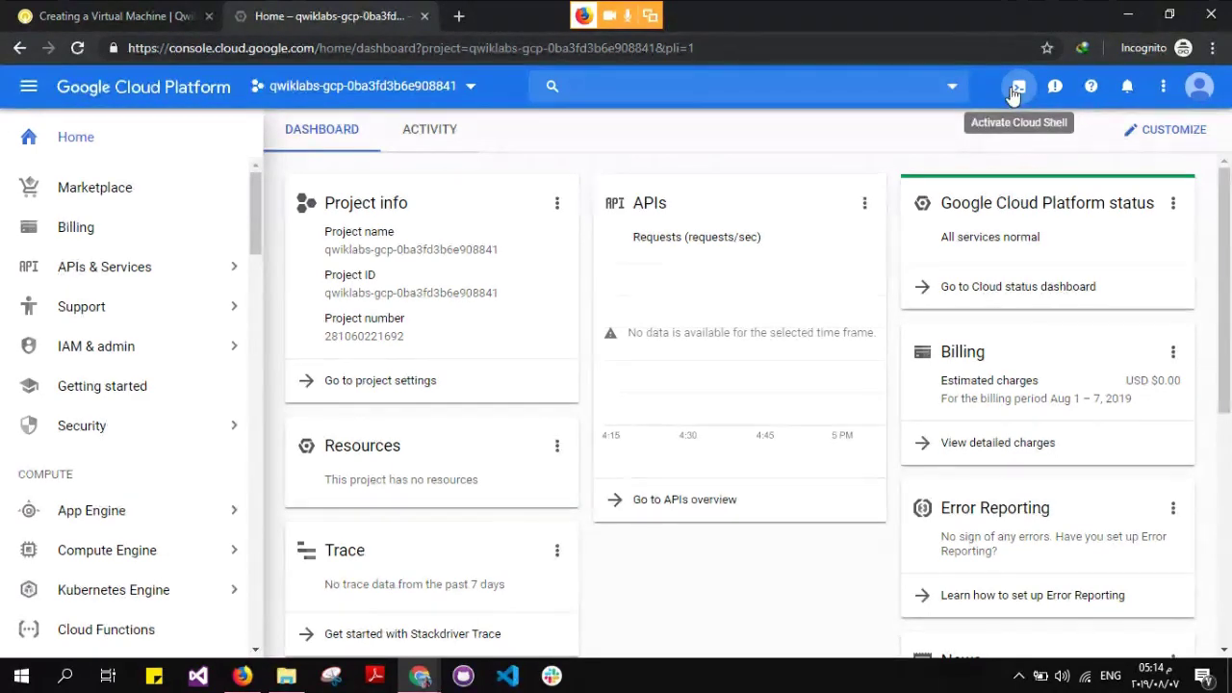
left_click(1015, 88)
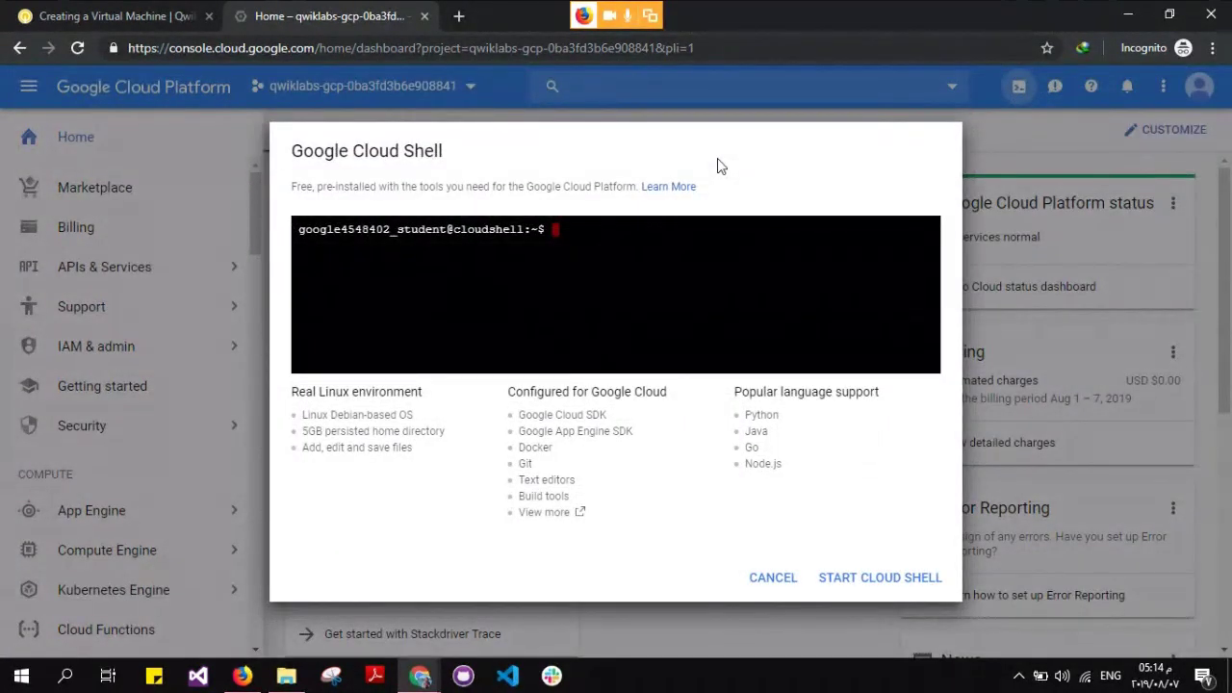
key("Return")
type("gcloud compute instances list")
key("Return")
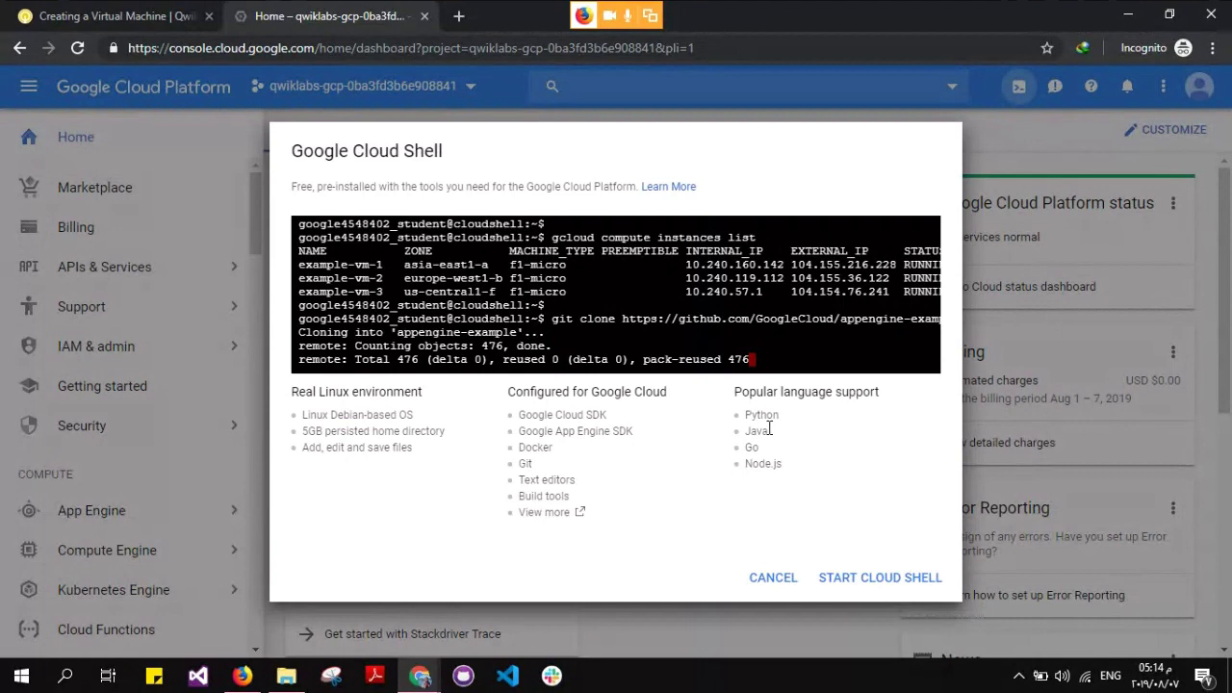
left_click(857, 580)
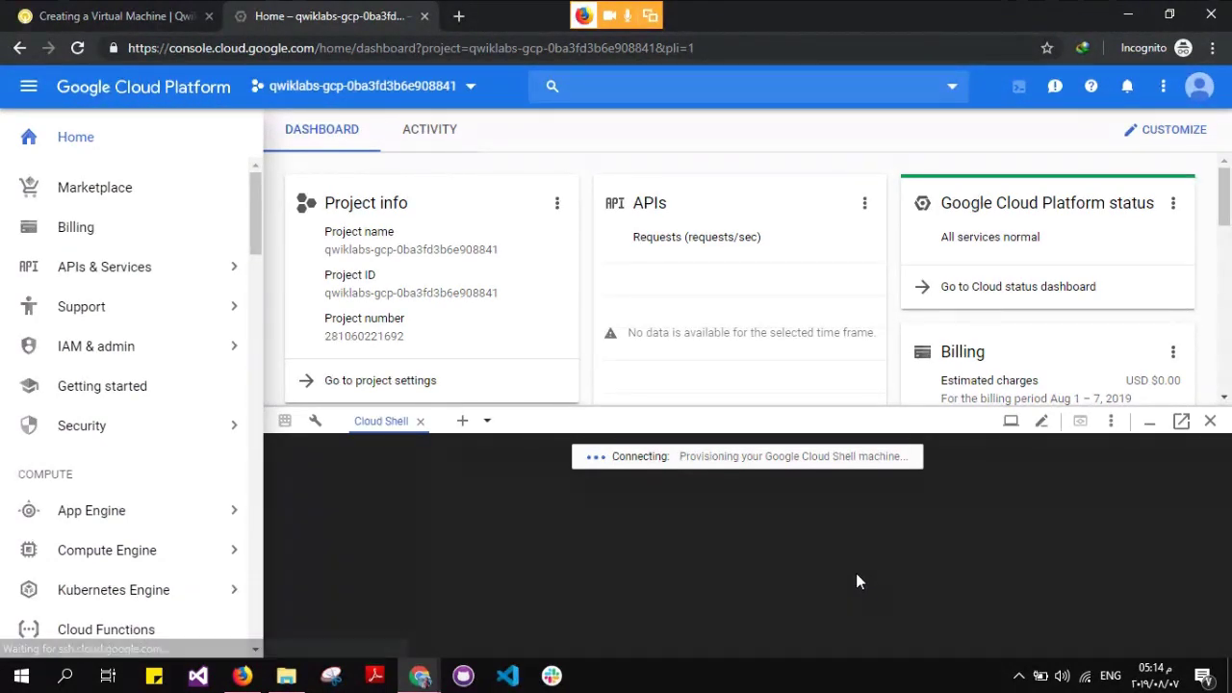
Compare the lab's Cloud Shell connection notes with the console's session and collapse the console's navigation menu
left_click(116, 15)
scroll(669, 354, "down", 6)
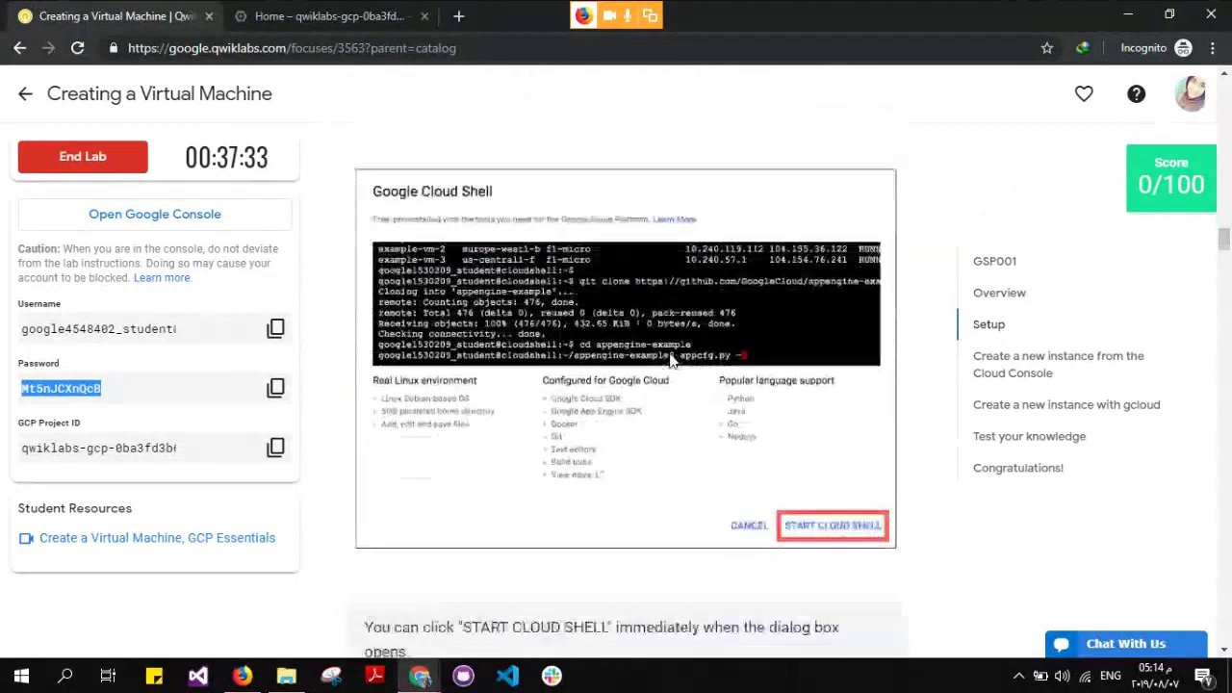
scroll(670, 354, "down", 2)
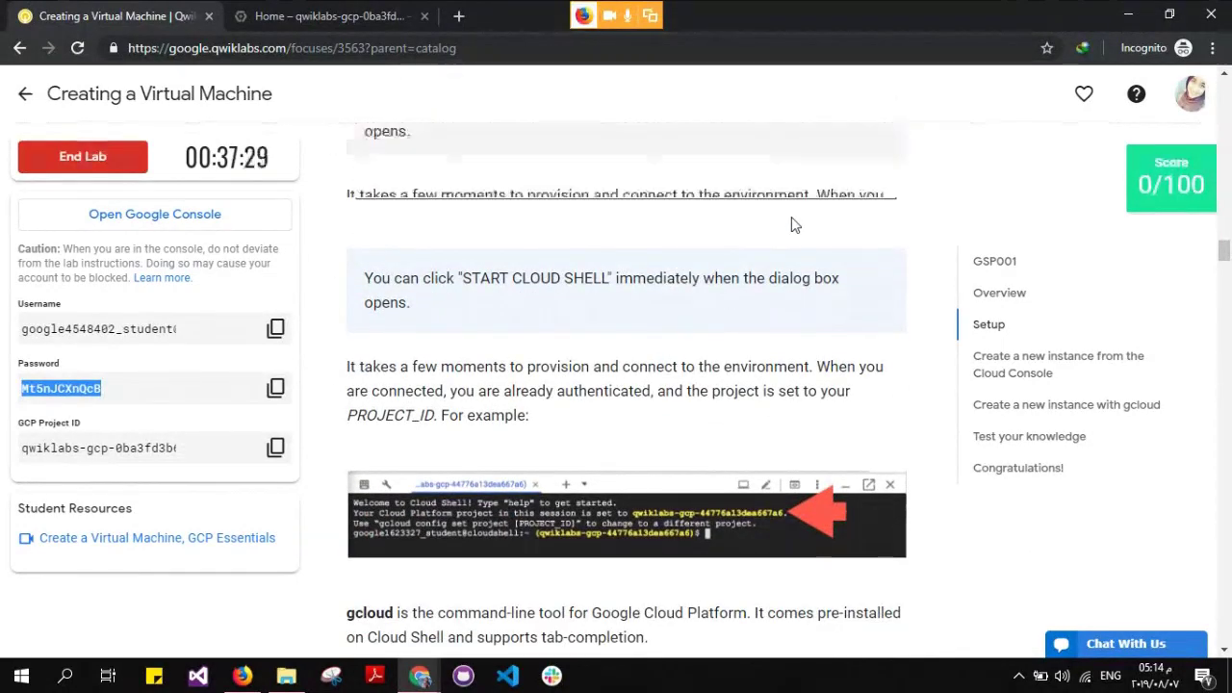
scroll(795, 224, "down", 5)
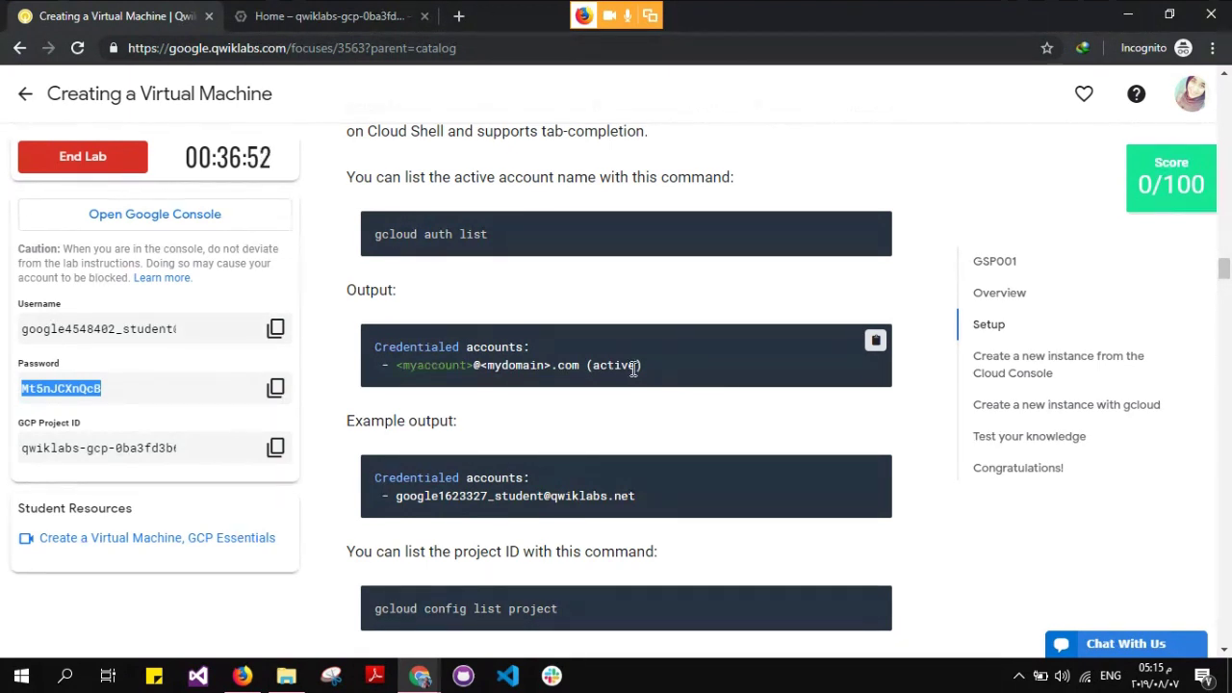
left_click(407, 12)
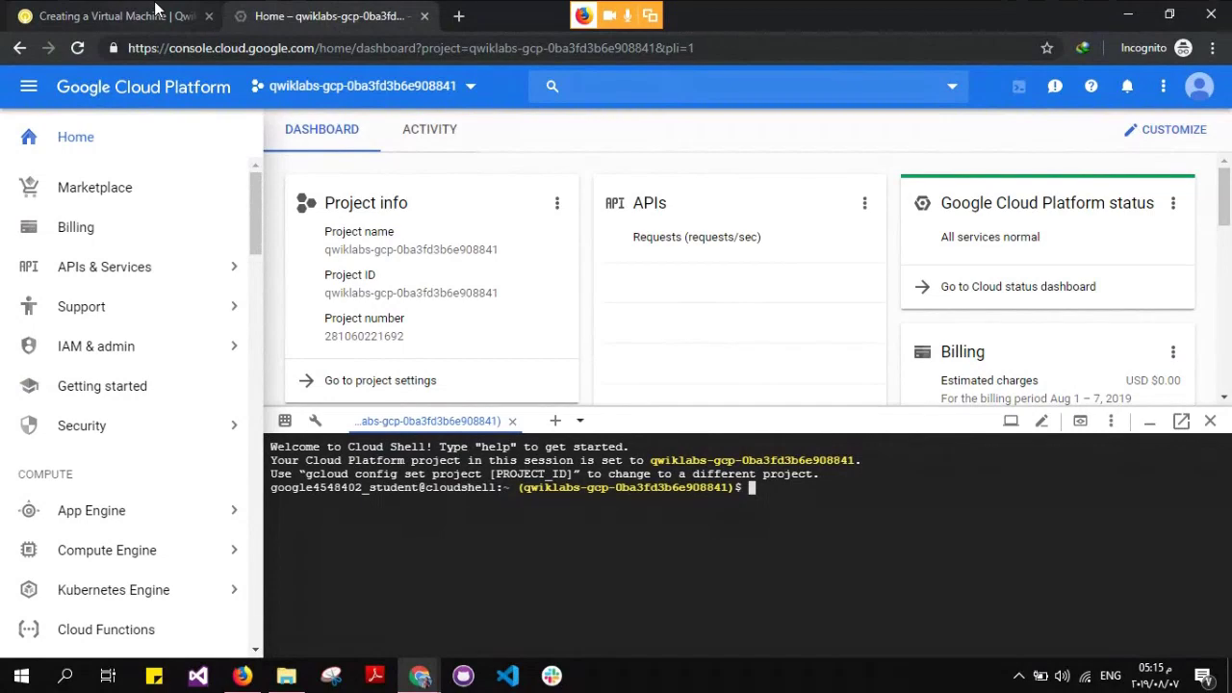
left_click(156, 9)
left_click(284, 15)
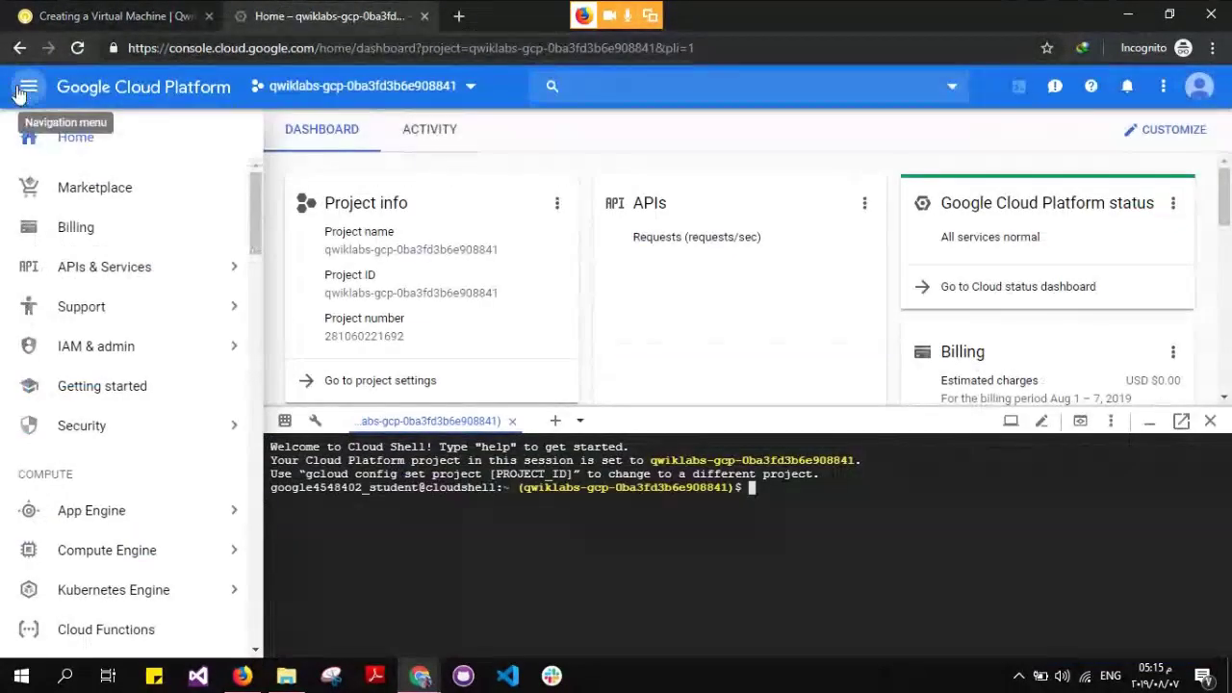
left_click(24, 86)
left_click(71, 9)
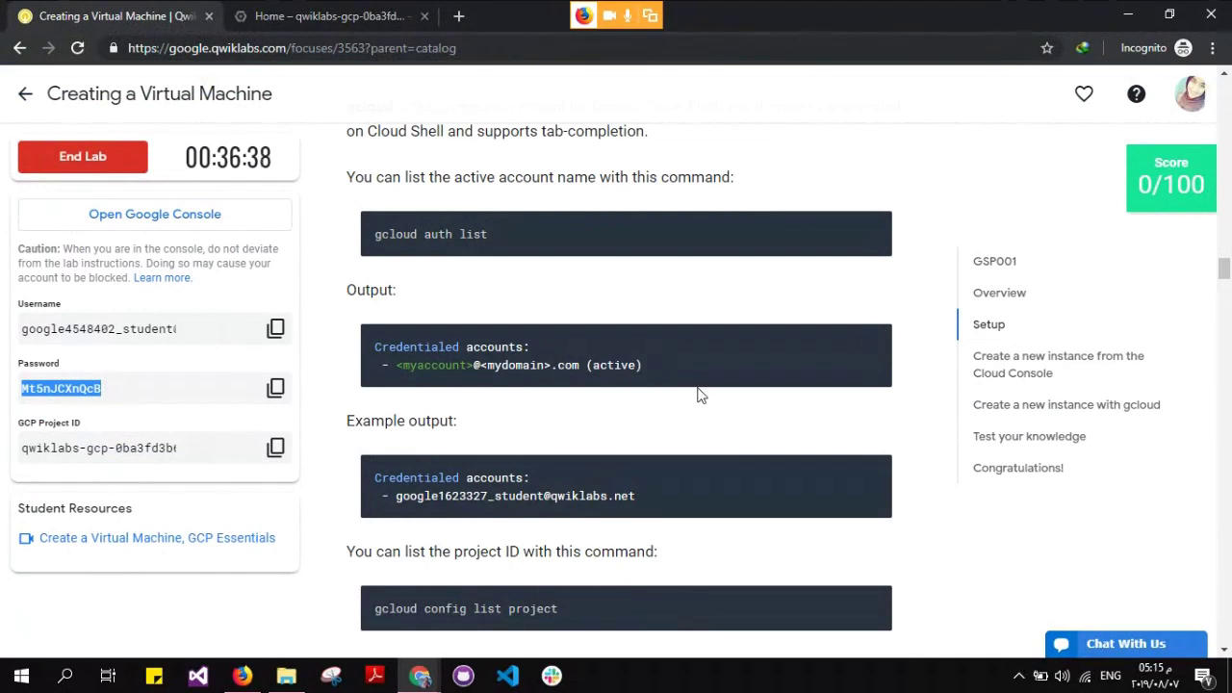
Read the lab's gcloud listing commands, the Understanding Regions and Zones section and the instructions for reaching VM Instances
scroll(700, 392, "down", 1)
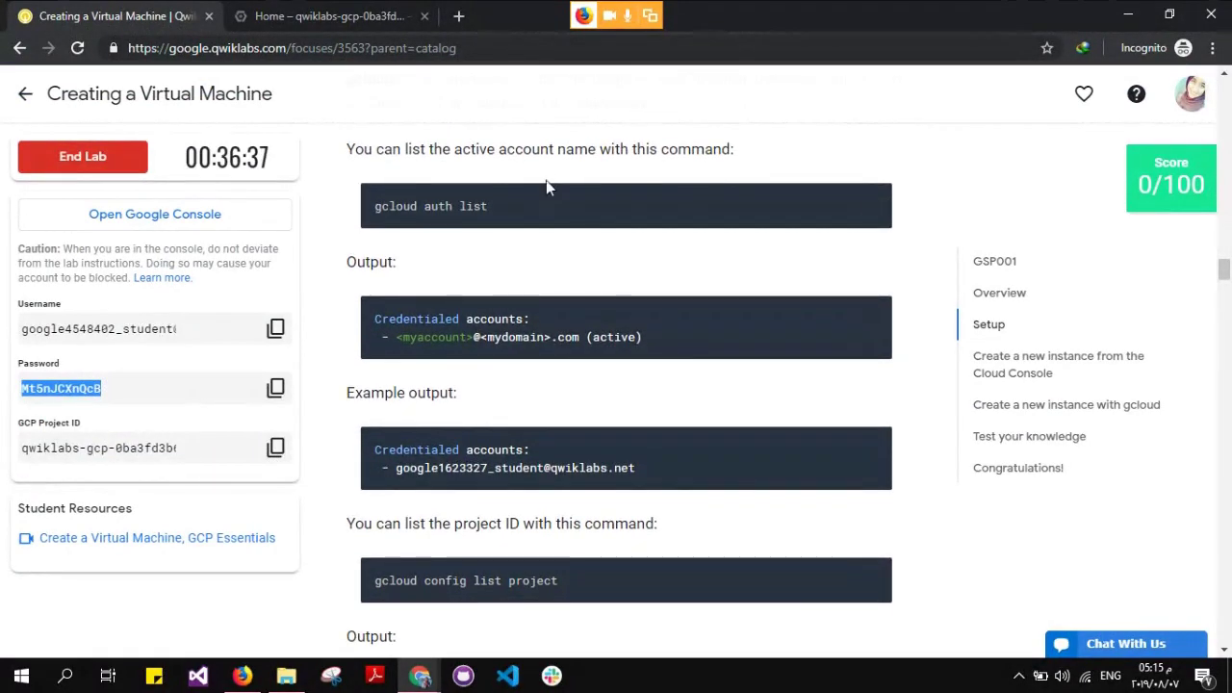
scroll(646, 465, "down", 2)
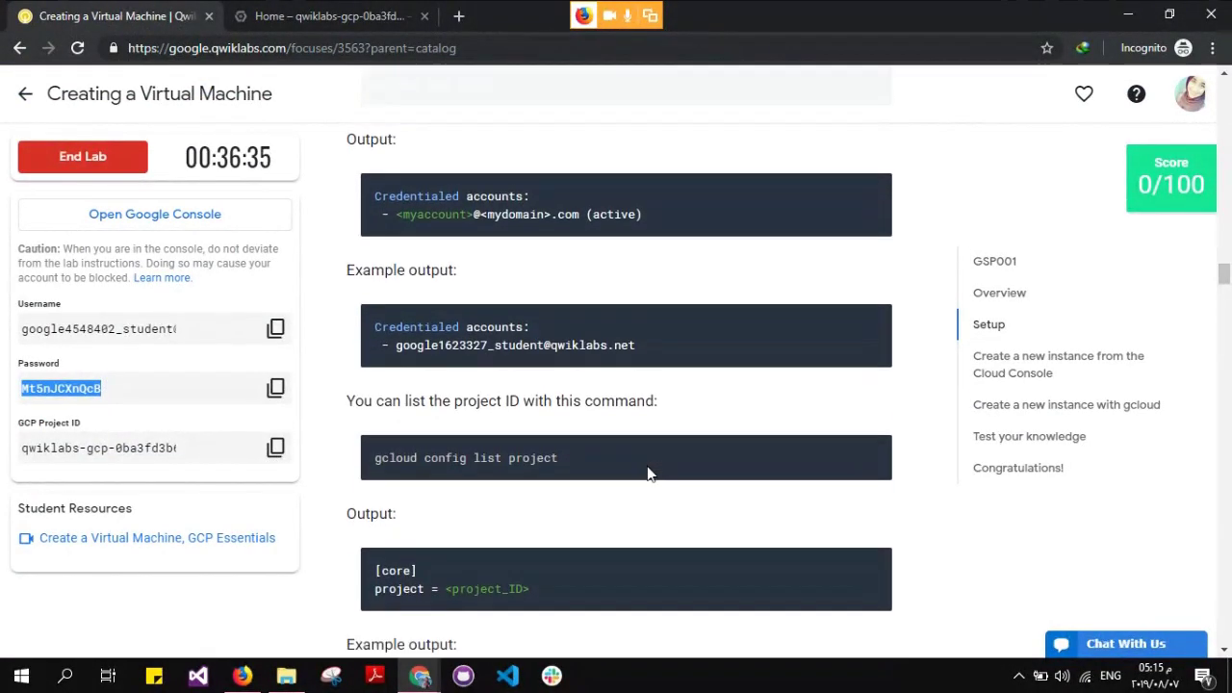
scroll(646, 471, "down", 4)
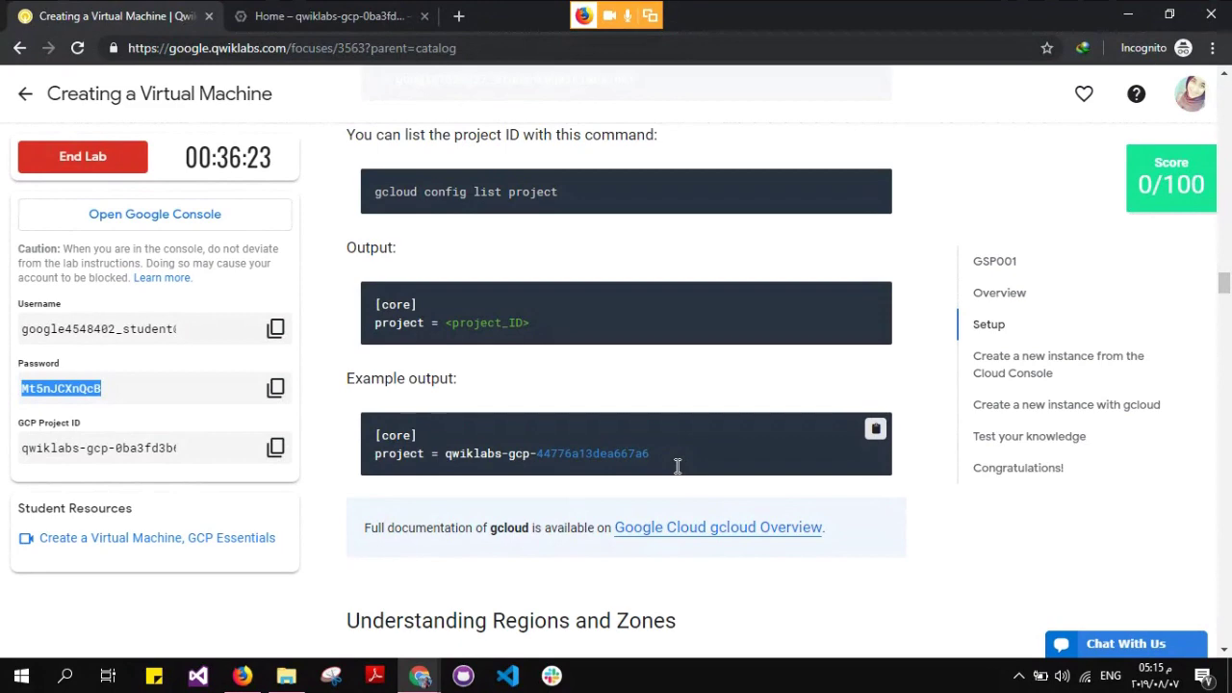
scroll(677, 466, "down", 5)
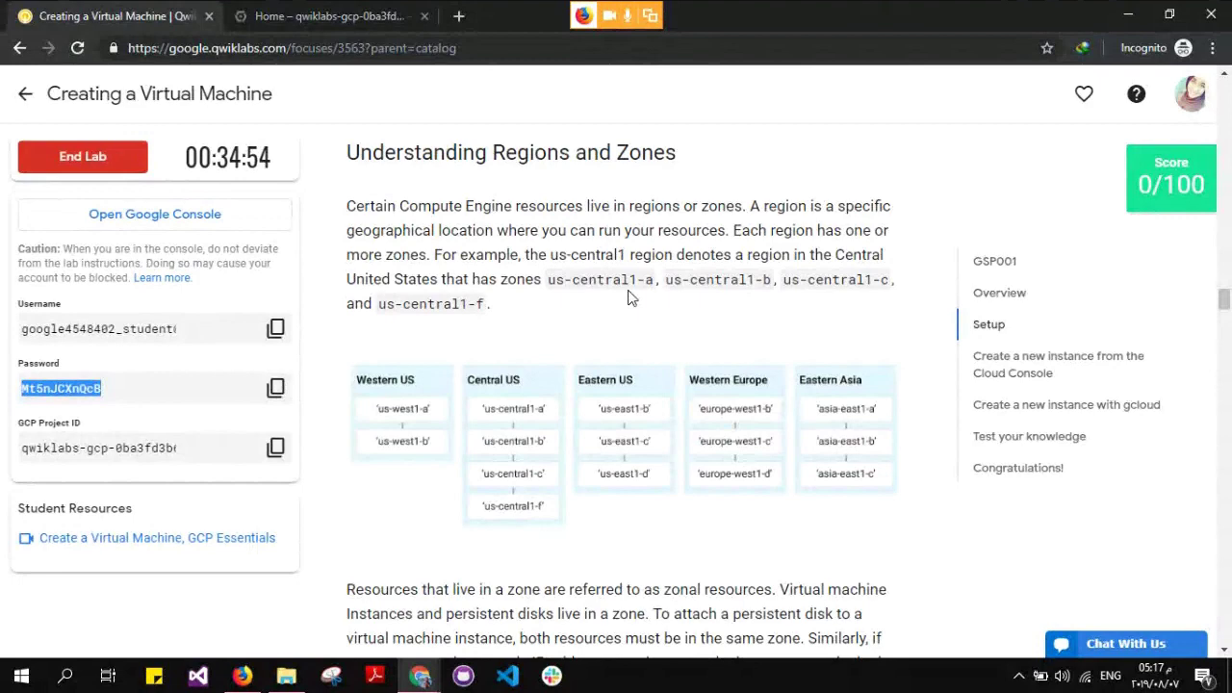
left_click_drag(546, 279, 653, 279)
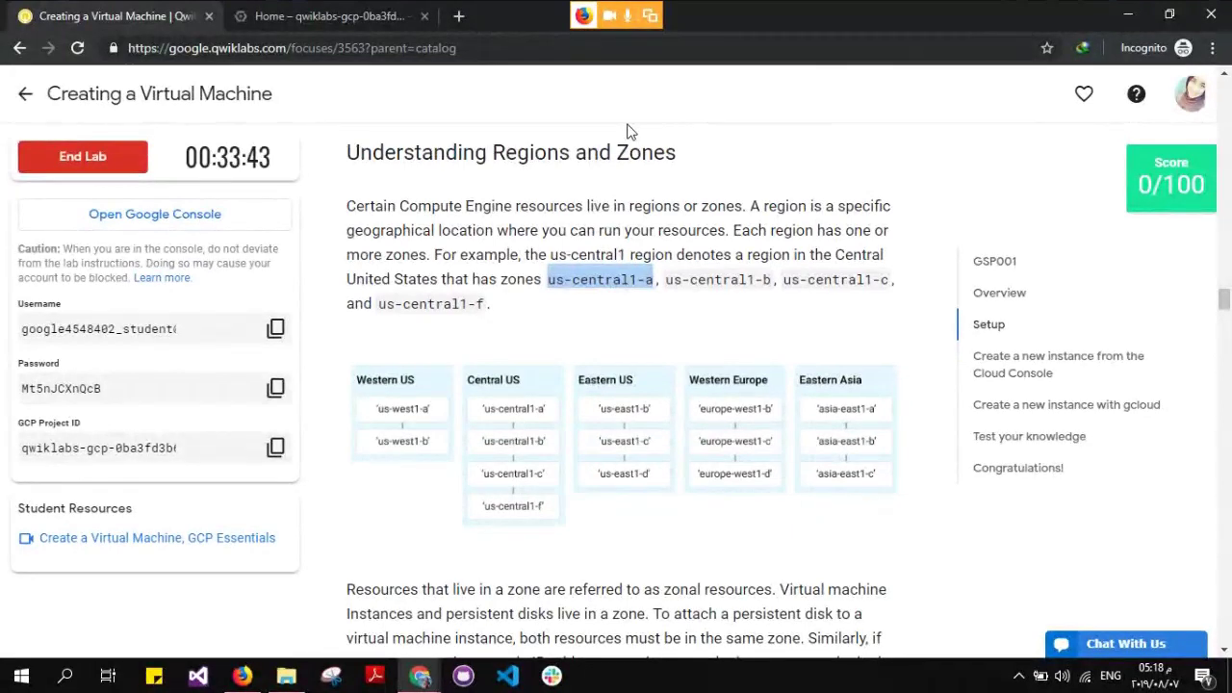
left_click(651, 284)
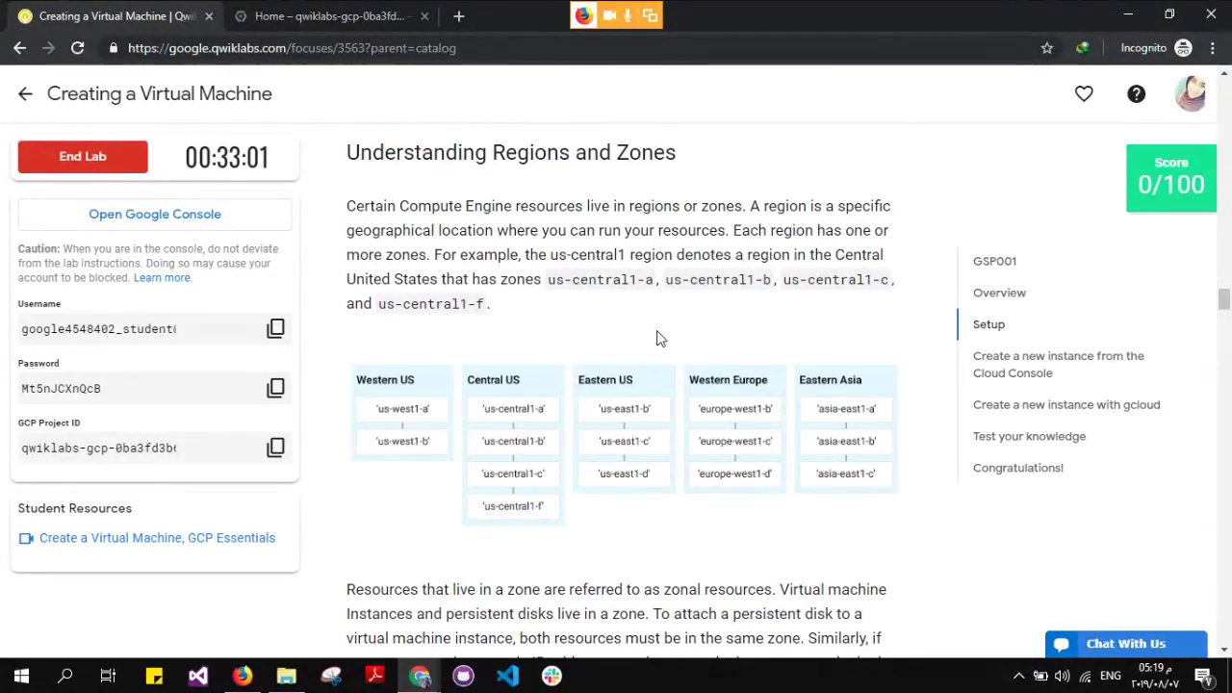
scroll(660, 336, "down", 5)
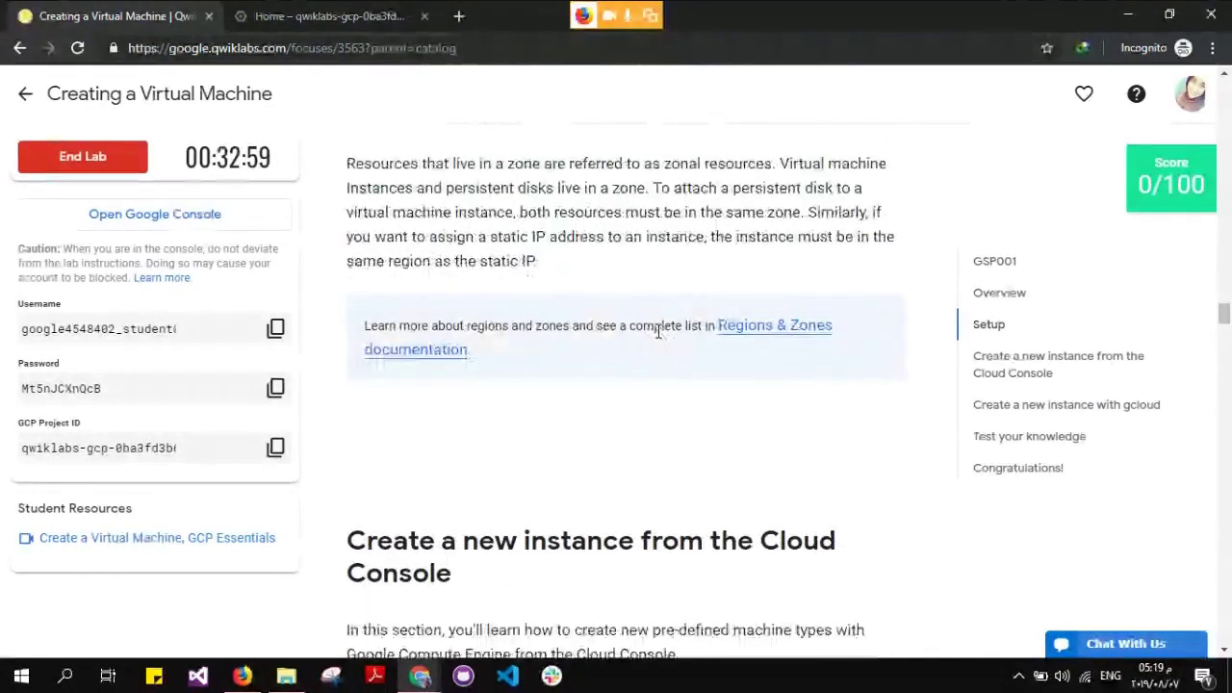
scroll(659, 337, "down", 2)
scroll(658, 331, "up", 2)
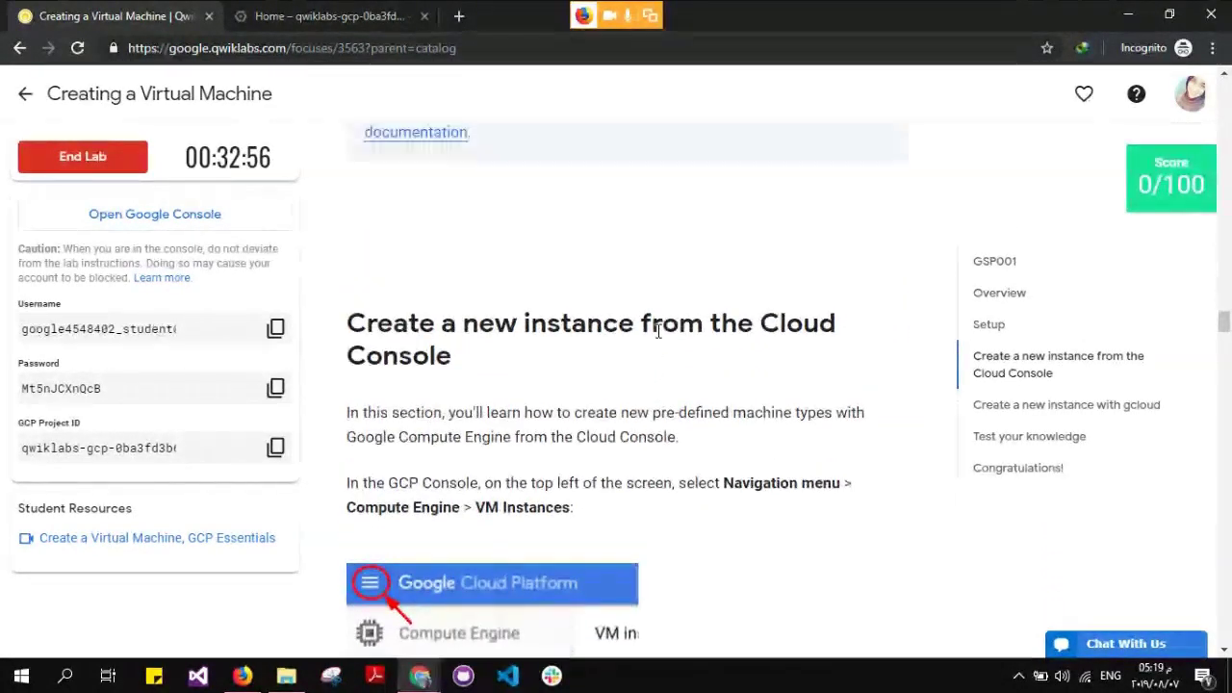
scroll(658, 331, "up", 1)
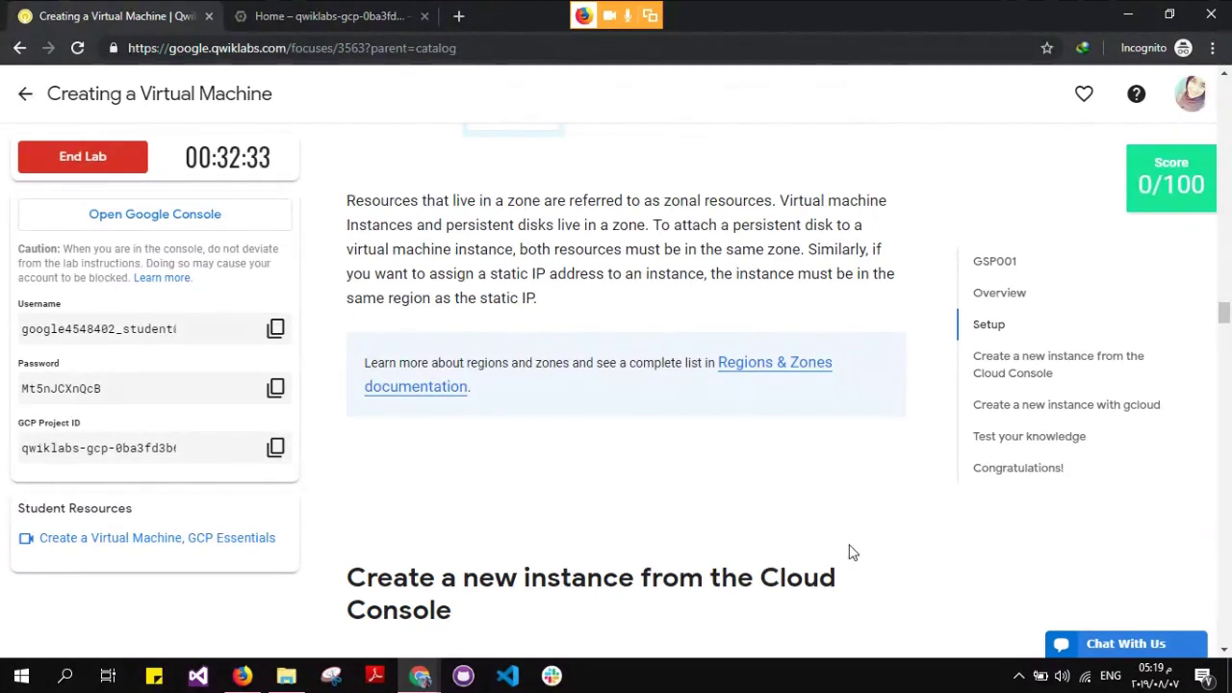
scroll(850, 553, "down", 1)
scroll(851, 553, "down", 1)
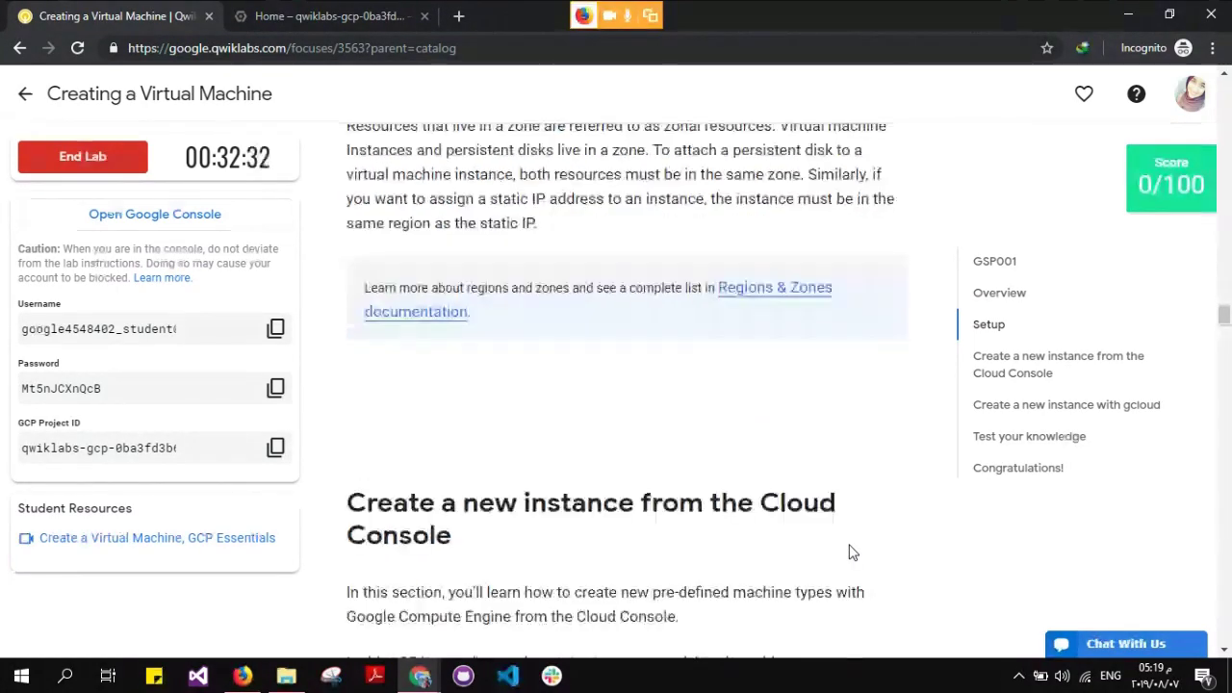
scroll(850, 552, "down", 4)
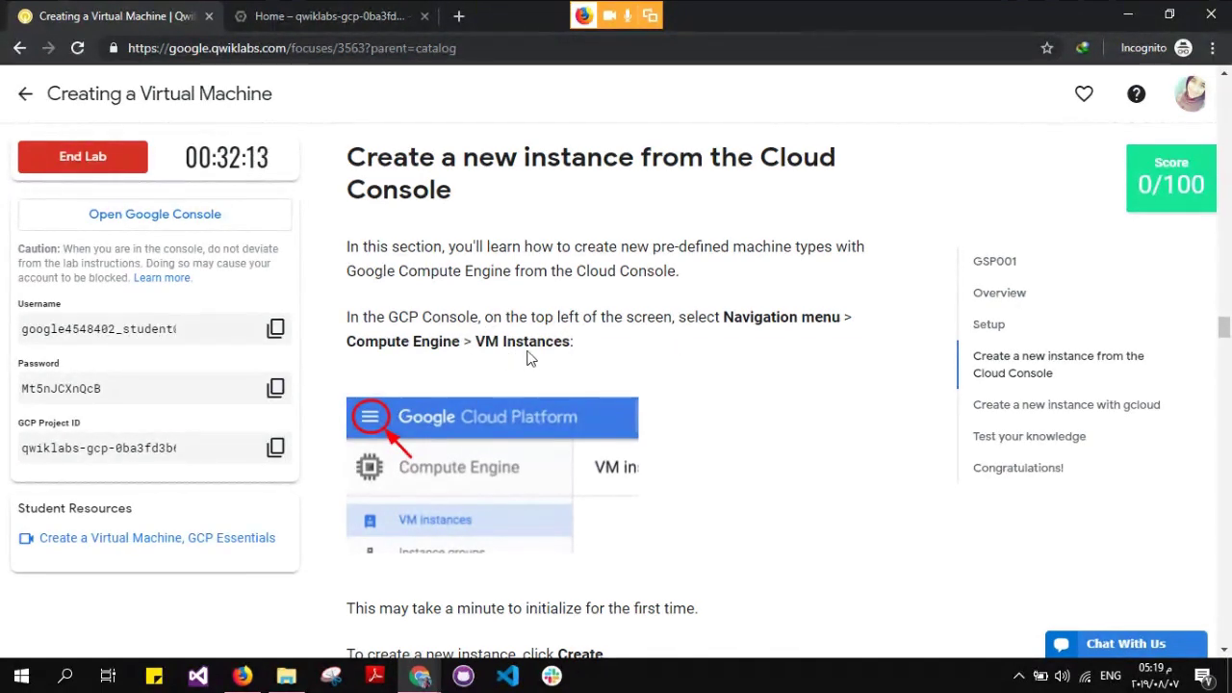
Shrink the console's Cloud Shell pane, then start creating a new instance from Compute Engine's VM instances page
left_click(363, 12)
left_click_drag(467, 428, 483, 603)
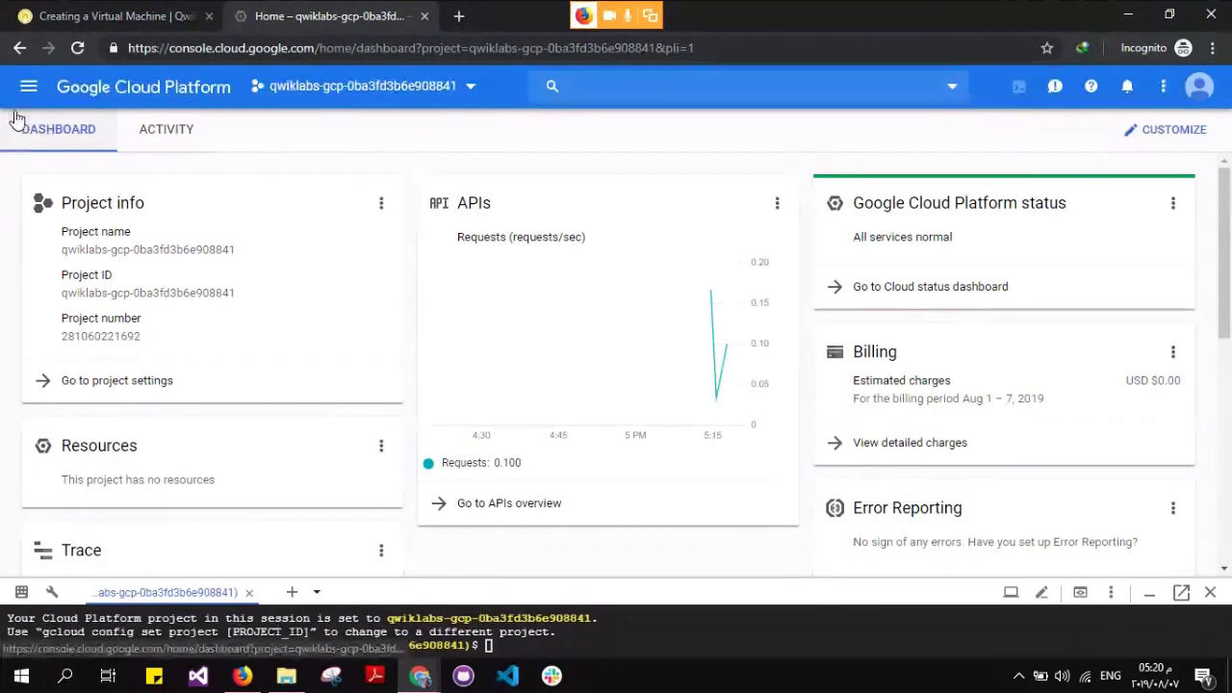
left_click(28, 87)
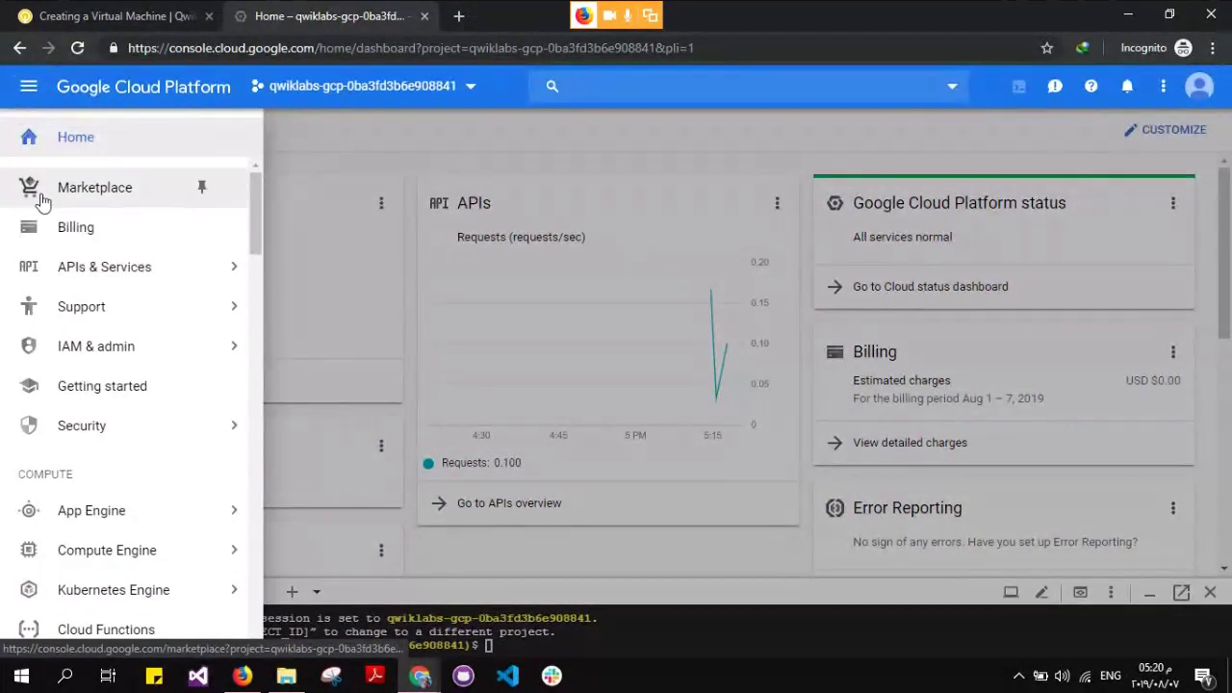
mouse_move(122, 306)
scroll(121, 306, "down", 3)
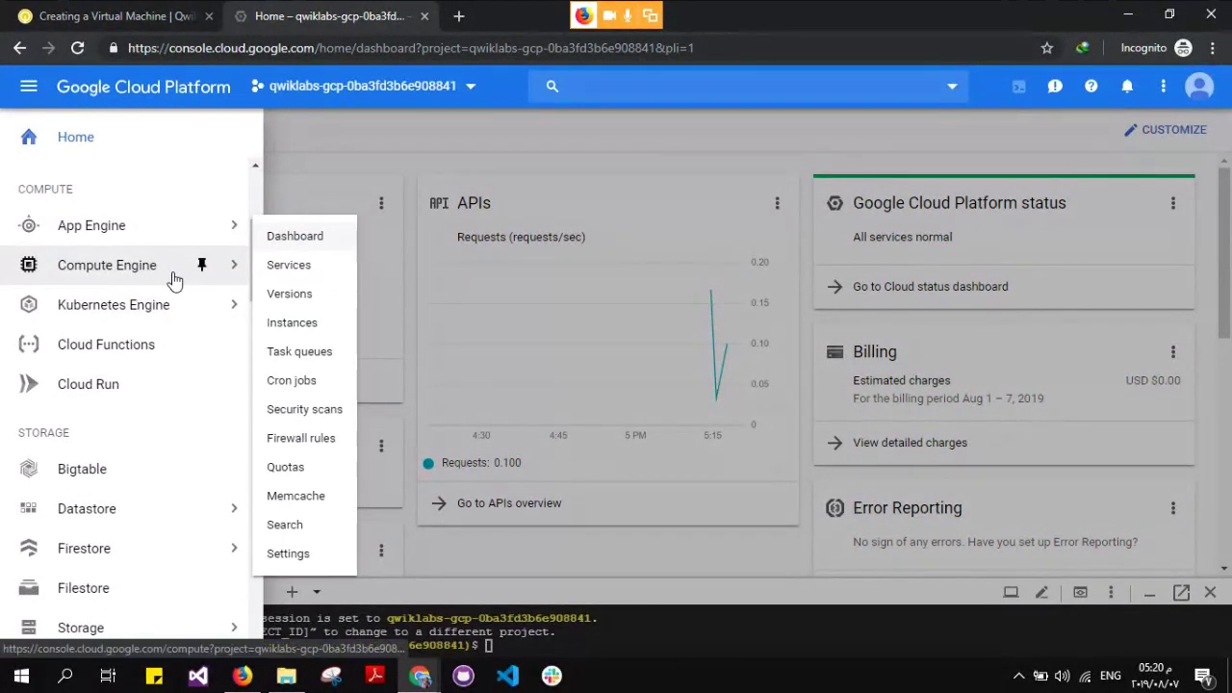
mouse_move(237, 278)
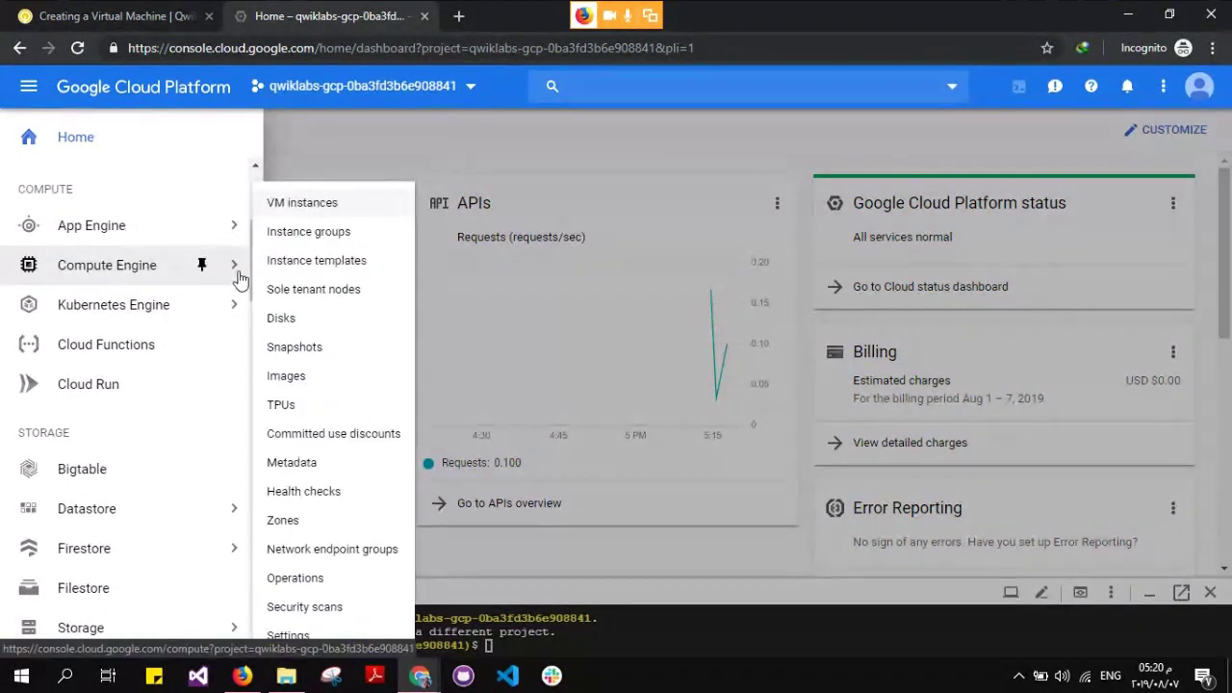
left_click(361, 204)
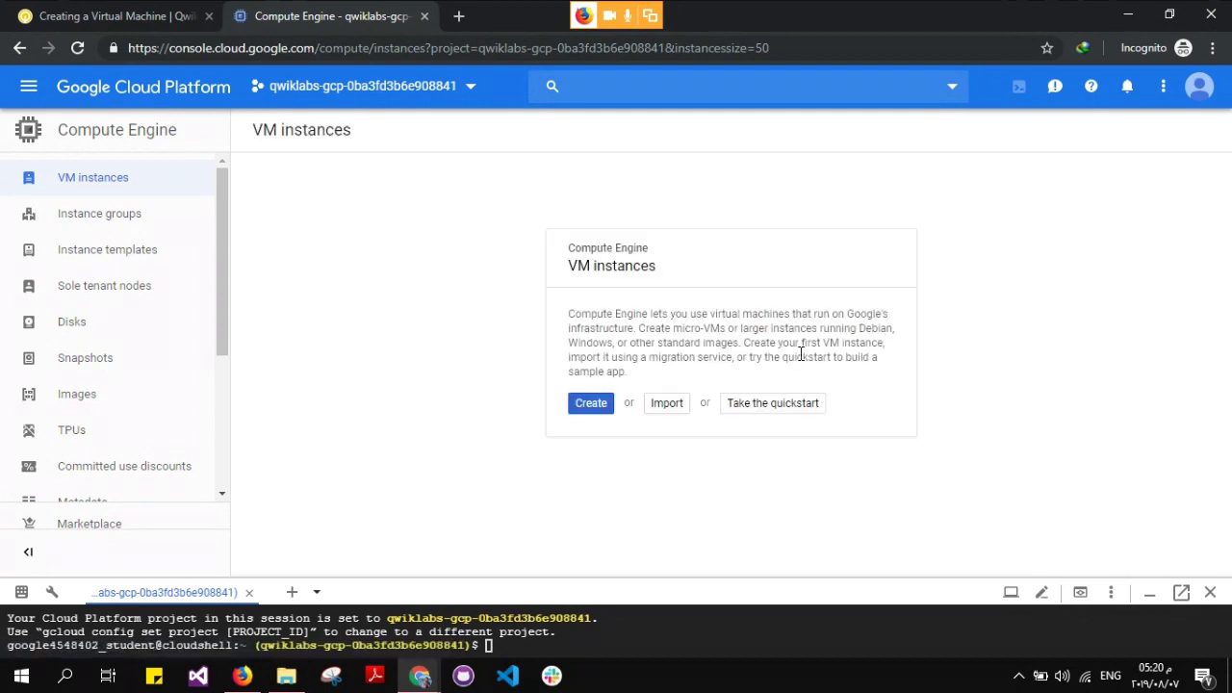
left_click(587, 405)
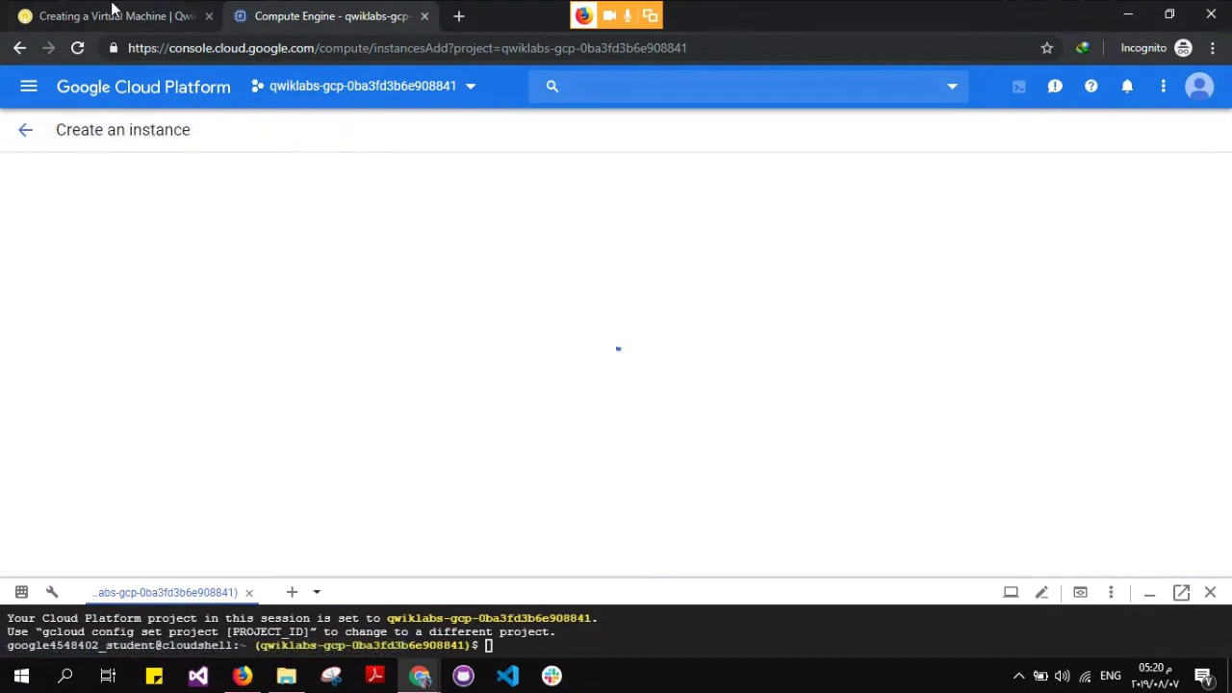
Find the instance parameters table in the lab instructions and set the new VM instance's name to gcelab
left_click(111, 14)
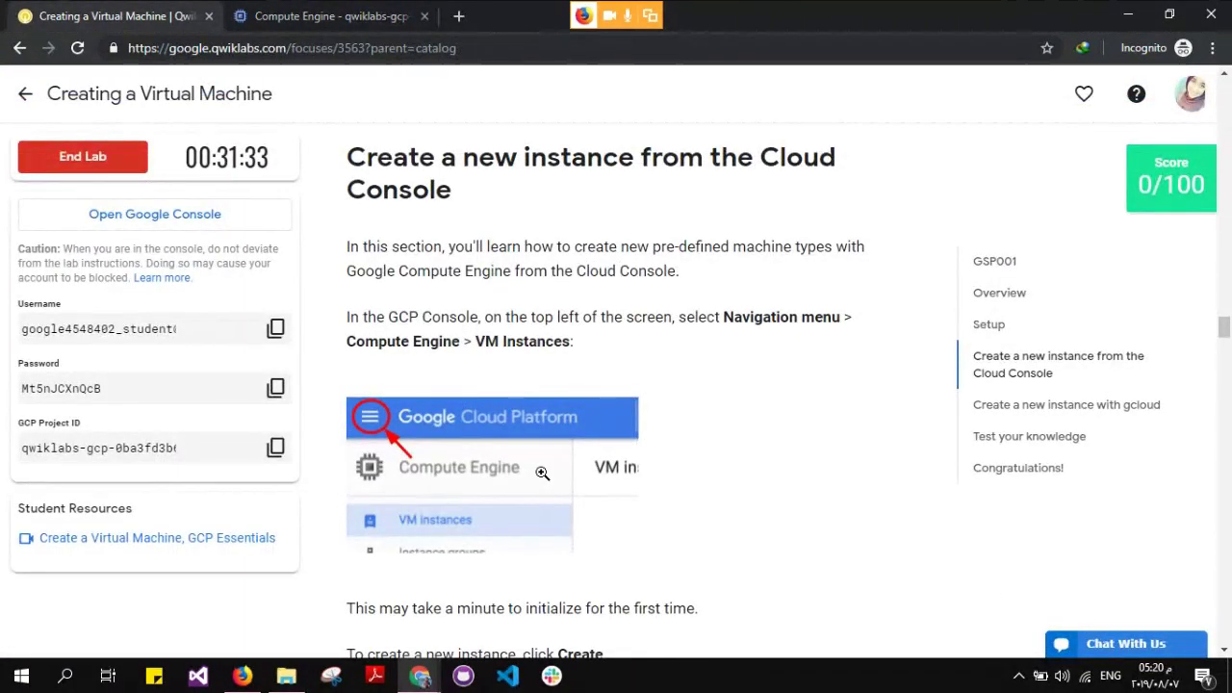
scroll(542, 473, "down", 5)
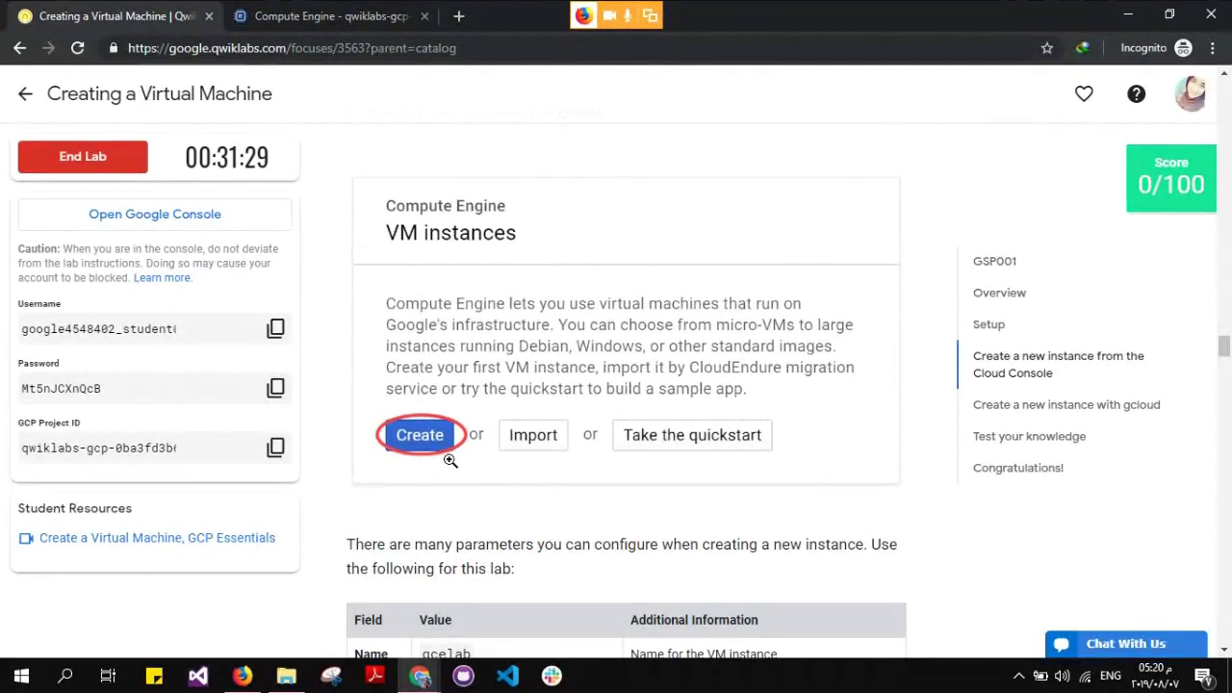
scroll(429, 457, "down", 2)
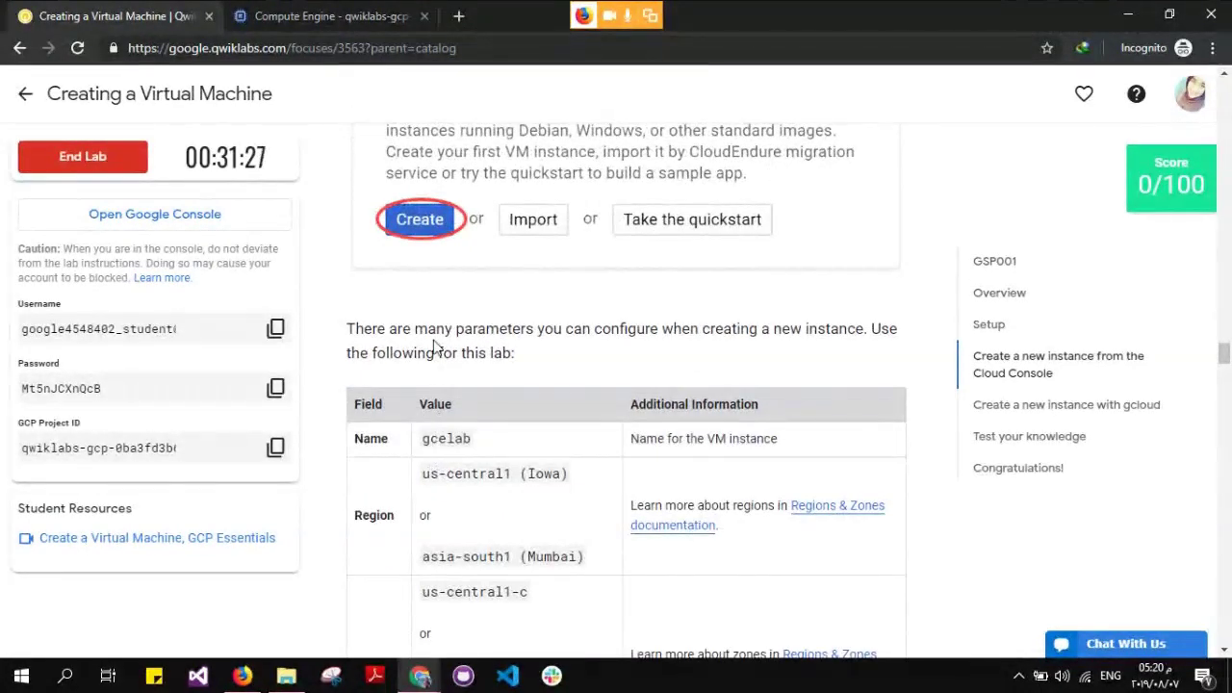
left_click(382, 8)
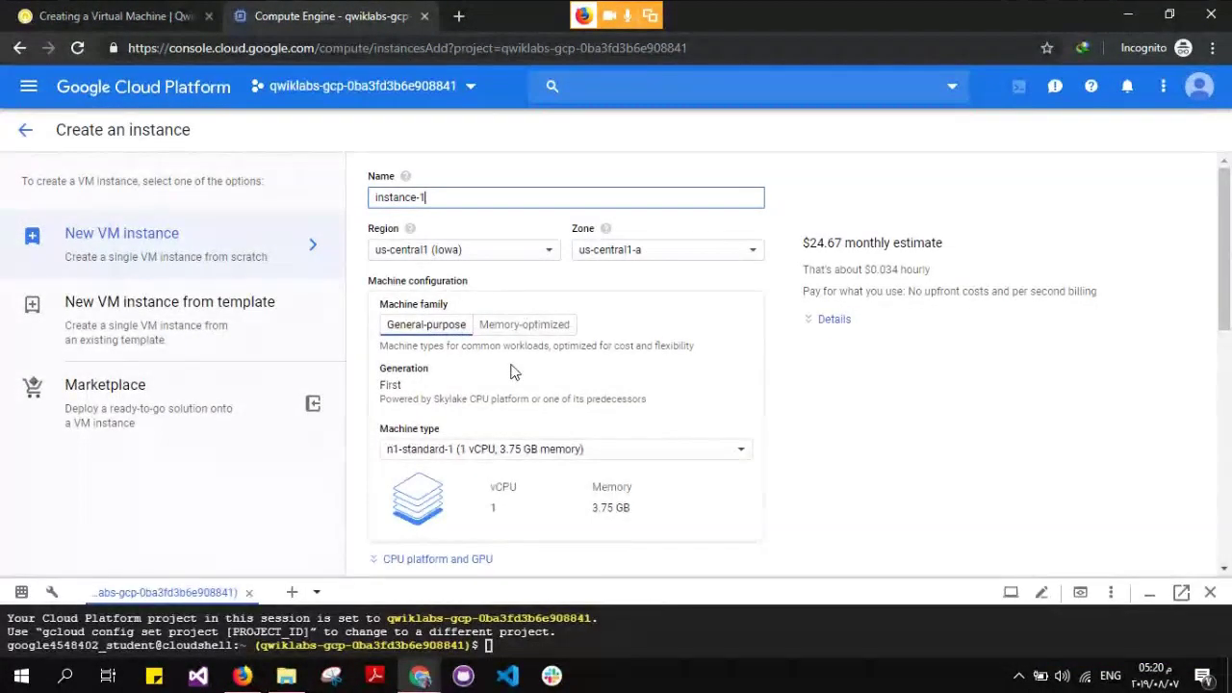
left_click(106, 8)
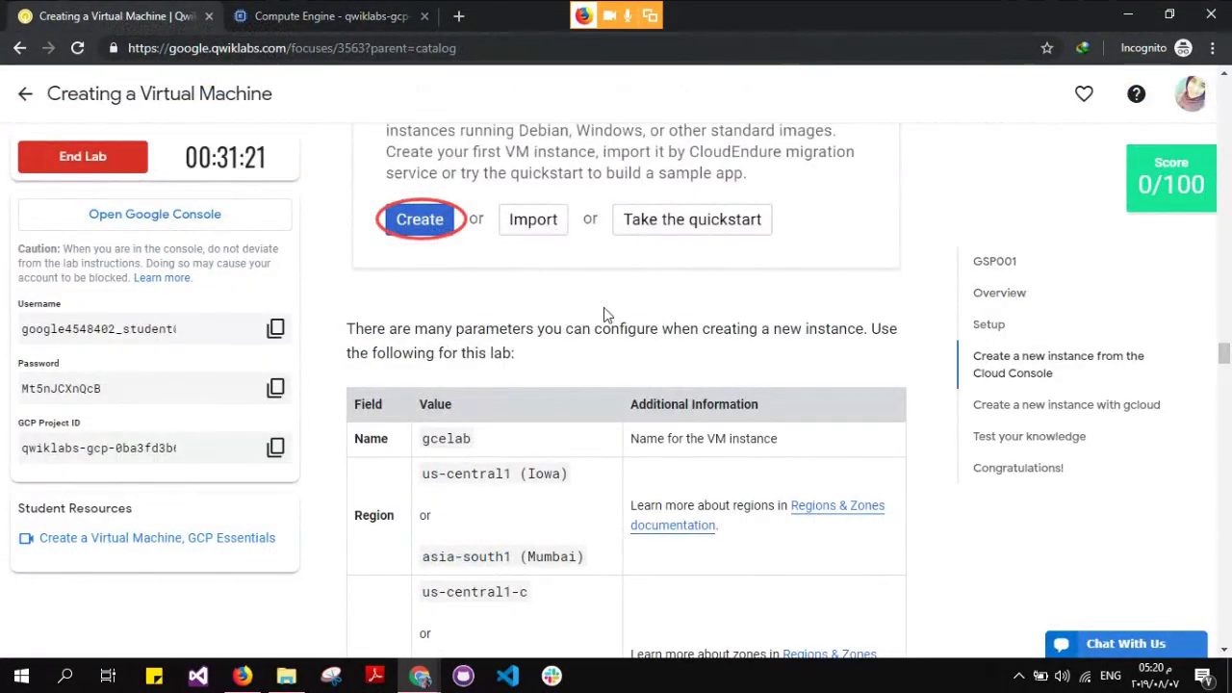
scroll(604, 308, "down", 1)
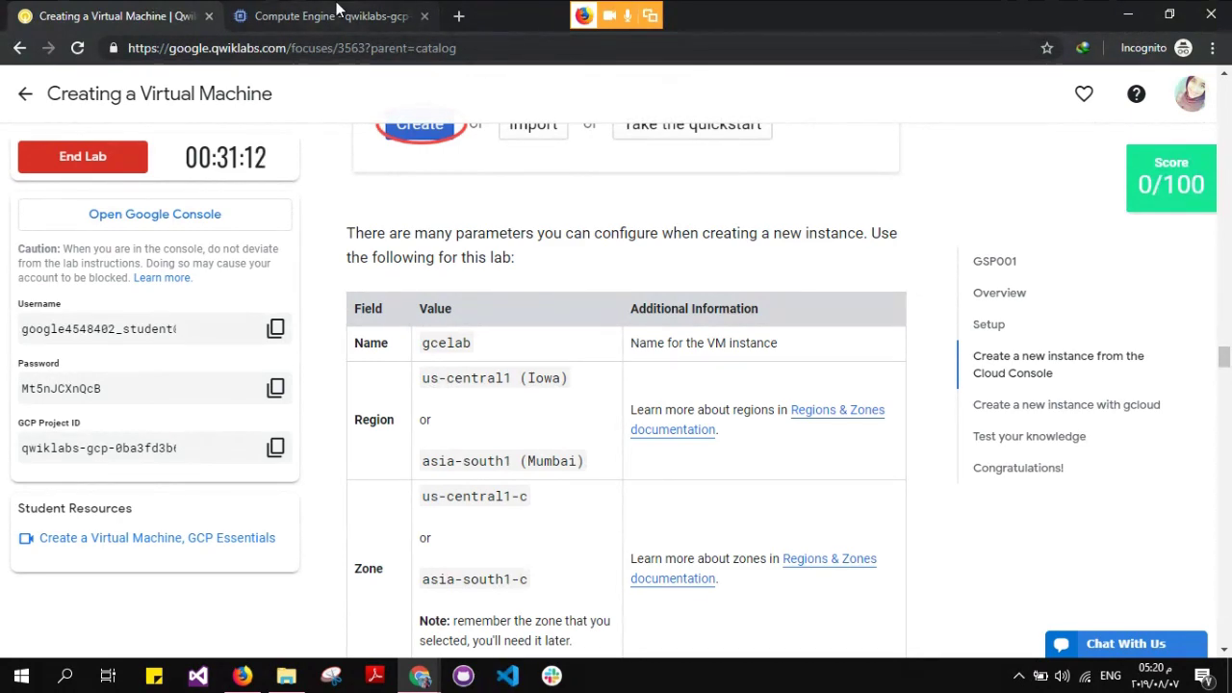
scroll(600, 346, "down", 3)
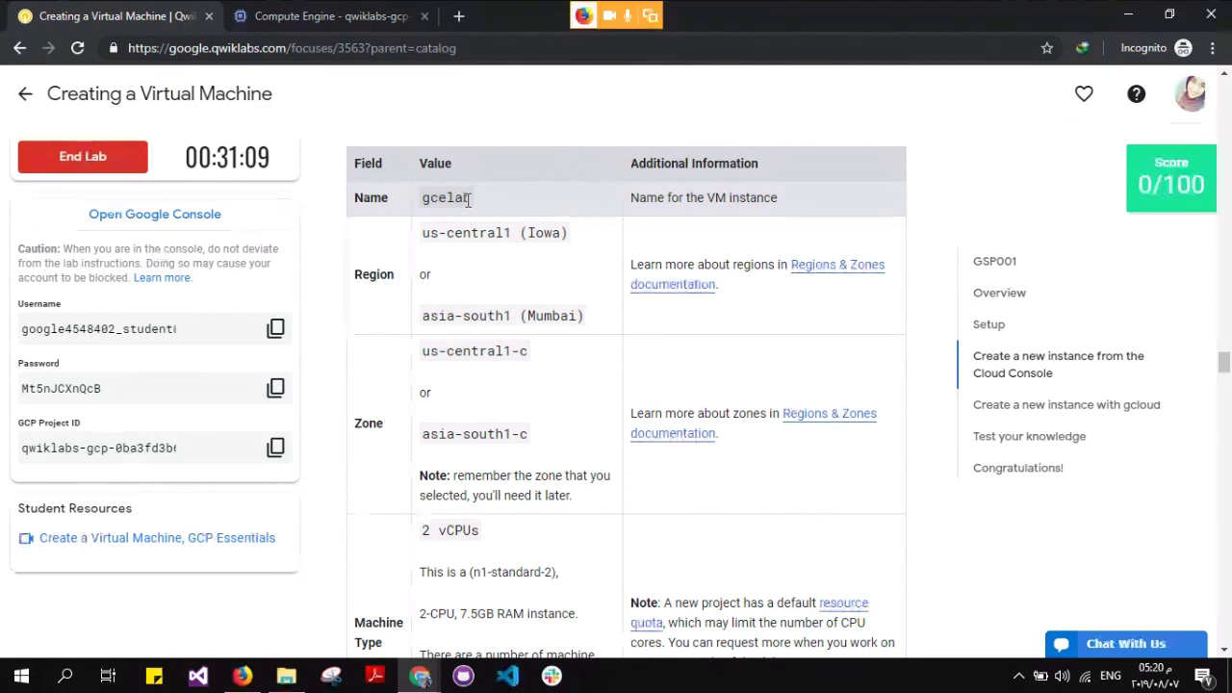
left_click_drag(468, 199, 421, 202)
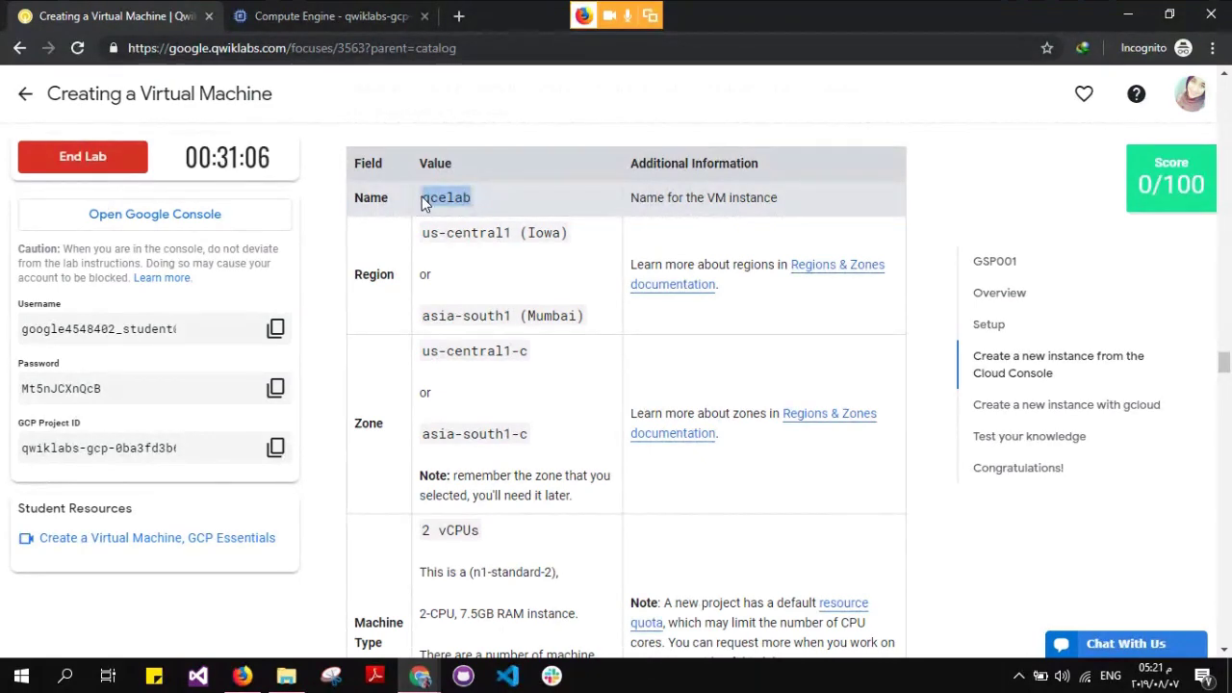
left_click(327, 15)
triple_click(438, 190)
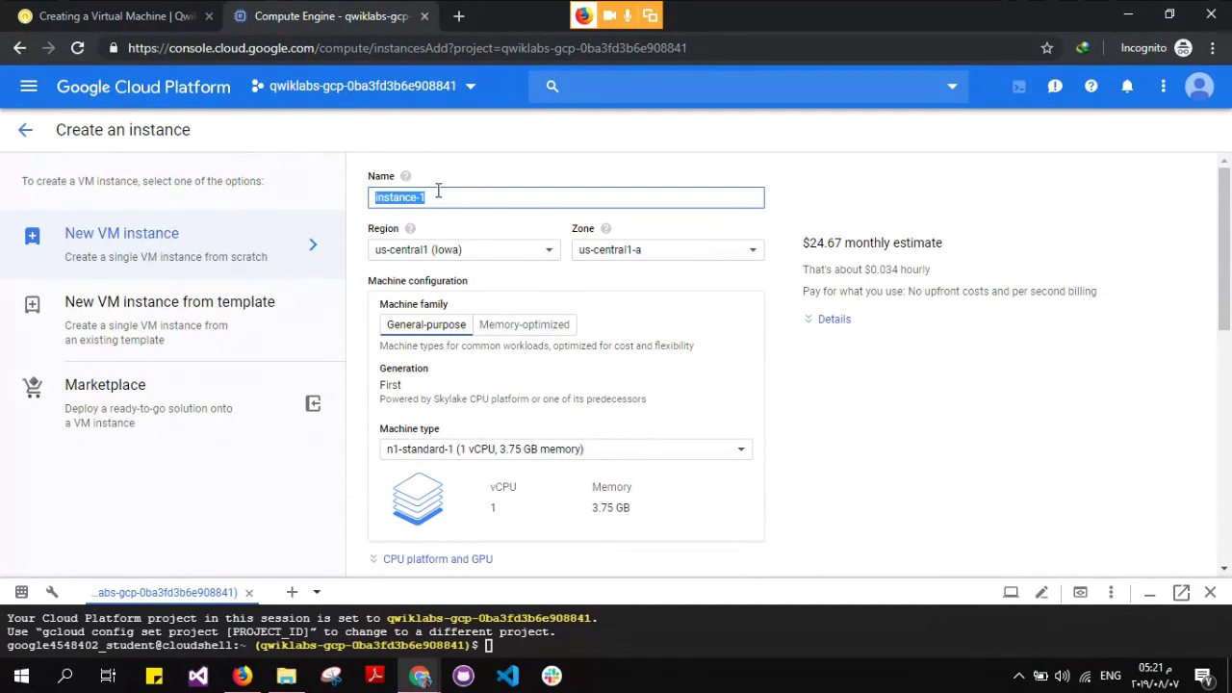
type("gcelab")
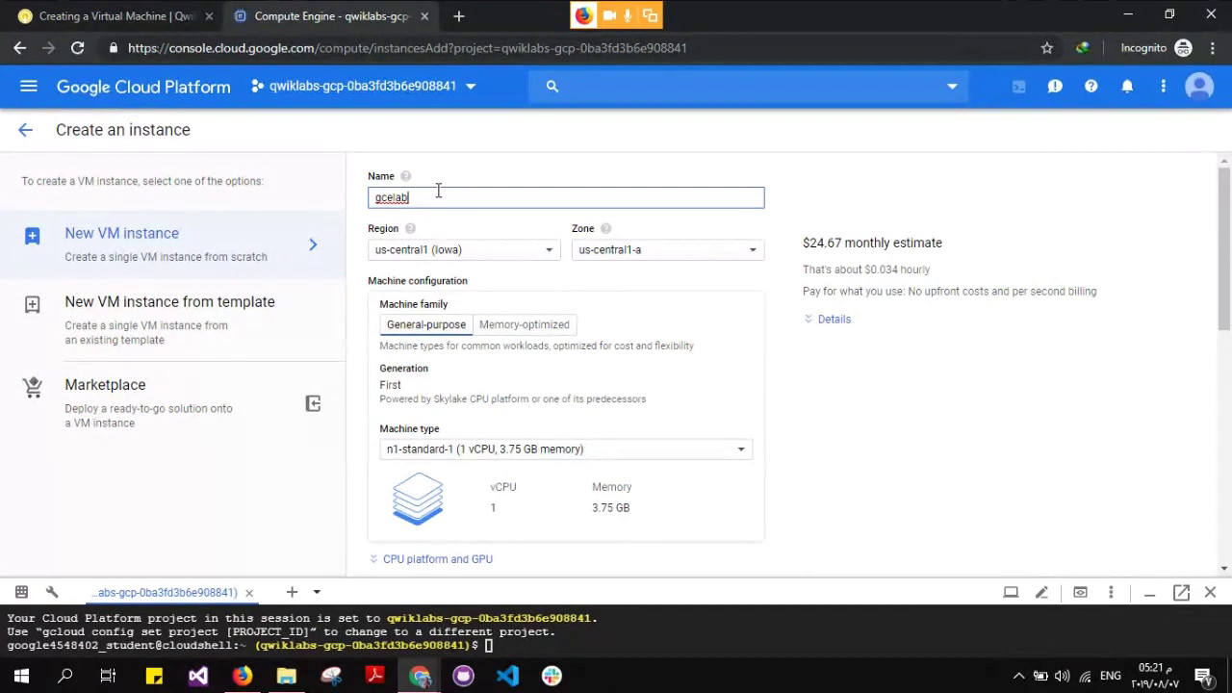
Check the form's region against the lab's Region and Zone values and set the instance's zone to us-central1-c
left_click(82, 10)
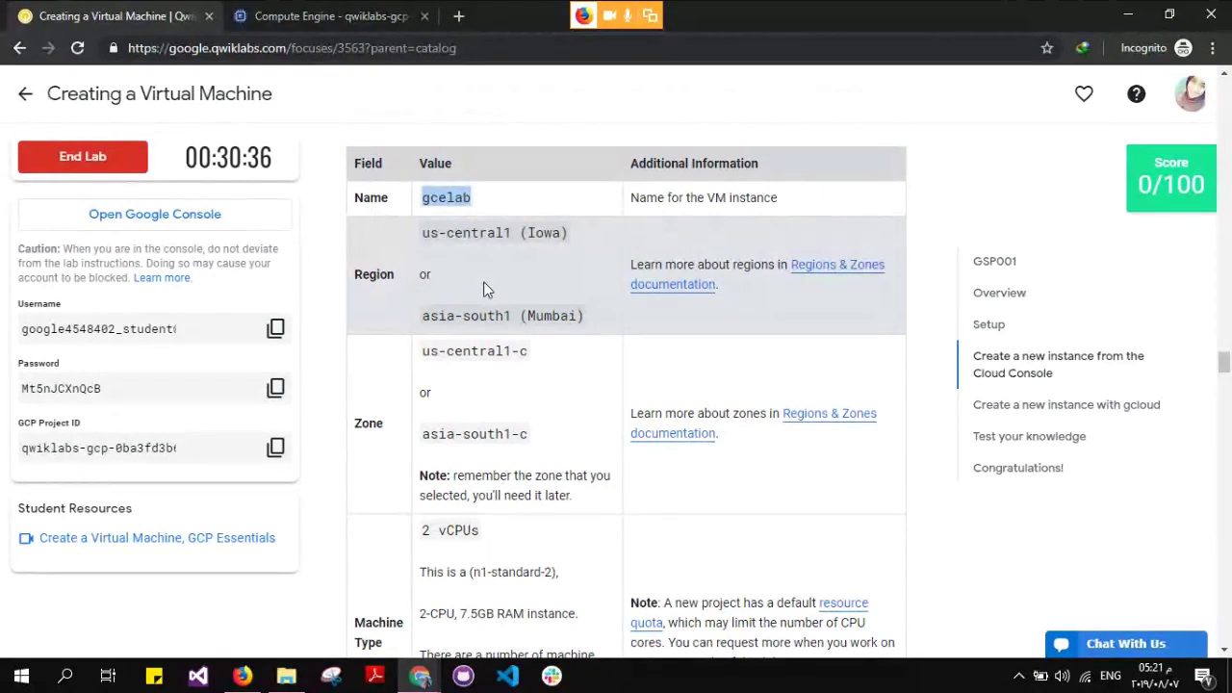
key("ctrl+Tab")
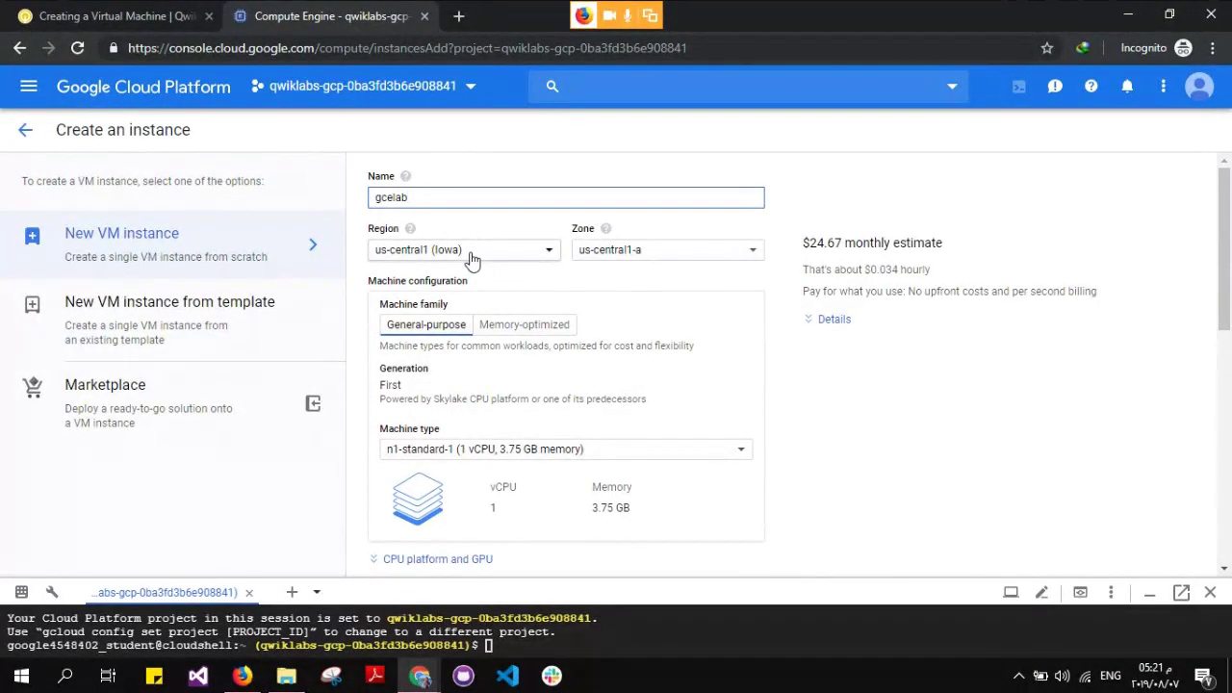
left_click(79, 9)
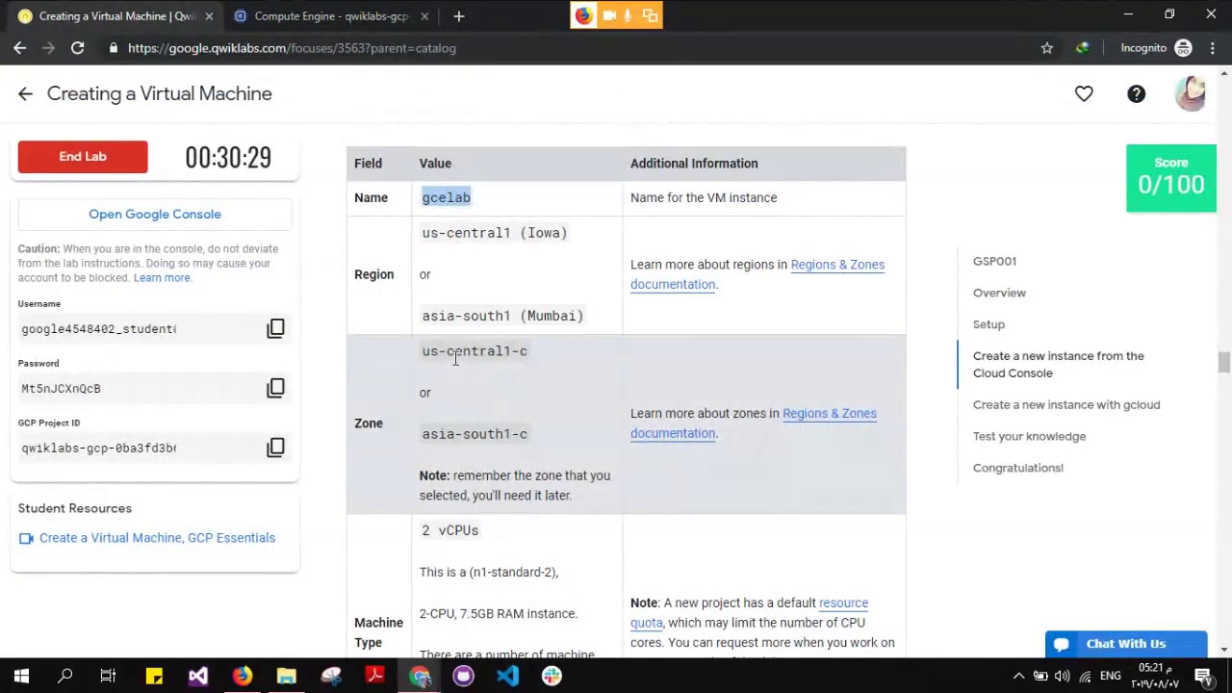
left_click(317, 13)
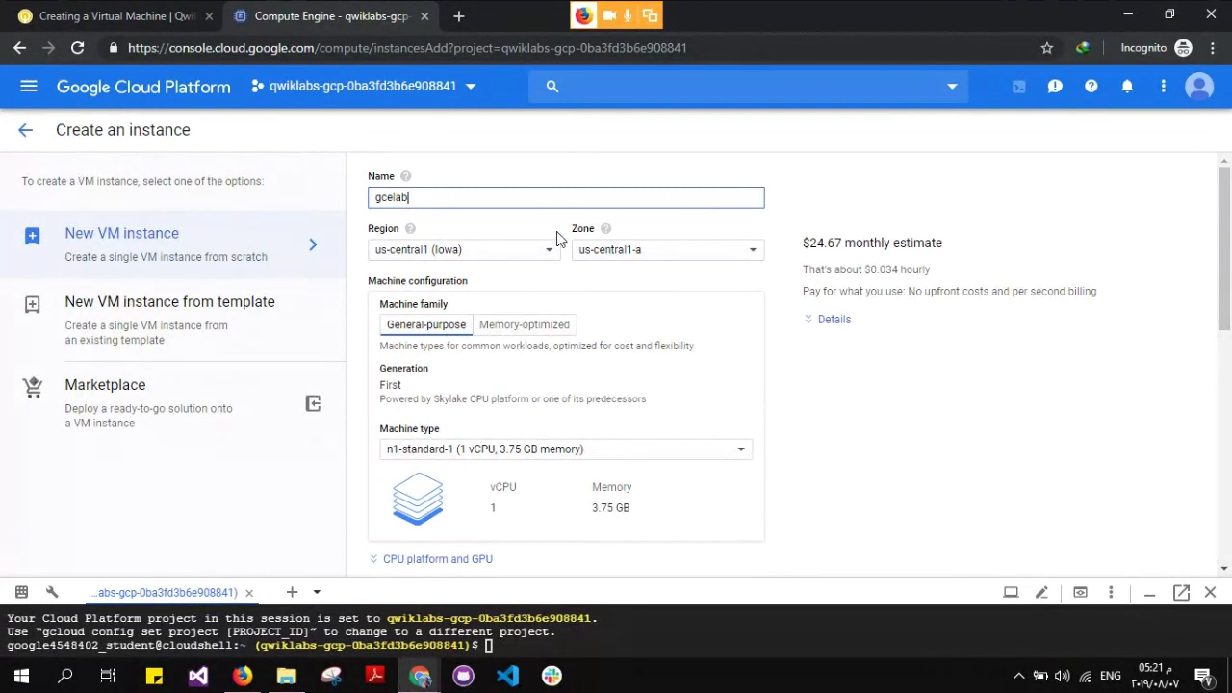
left_click(722, 256)
left_click(677, 235)
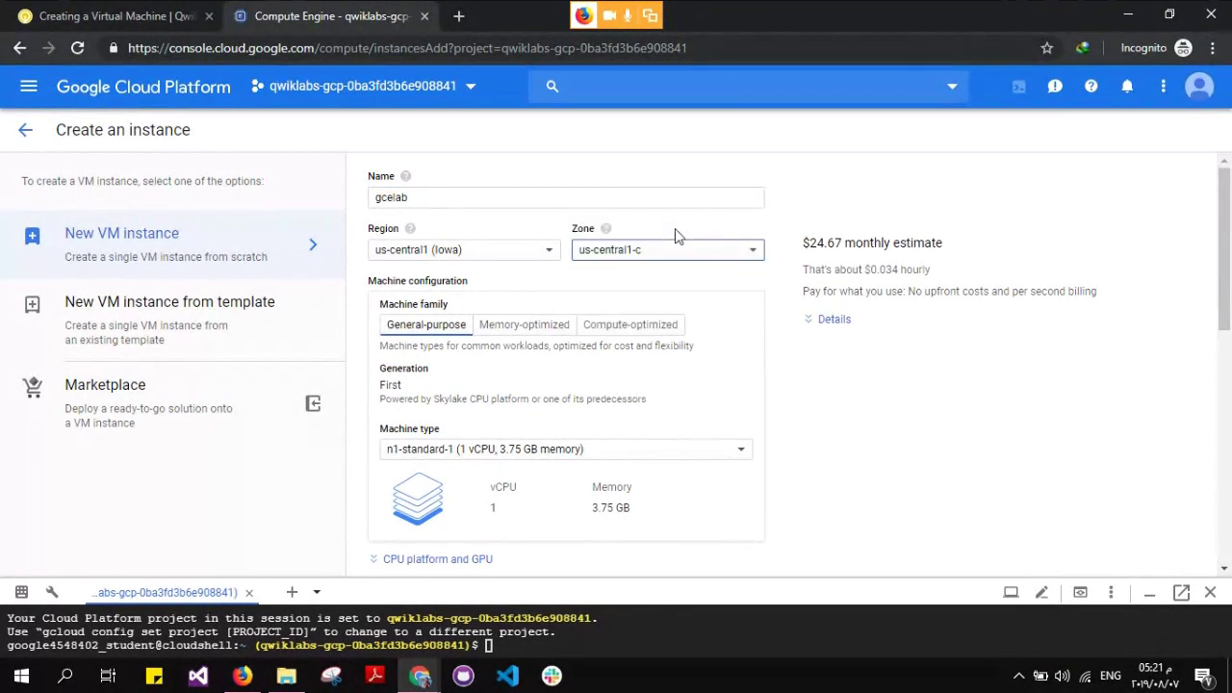
Look up the lab's Machine Type requirement and set the instance's machine type to n1-standard-2 (2 vCPU, 7.5 GB memory)
left_click(46, 8)
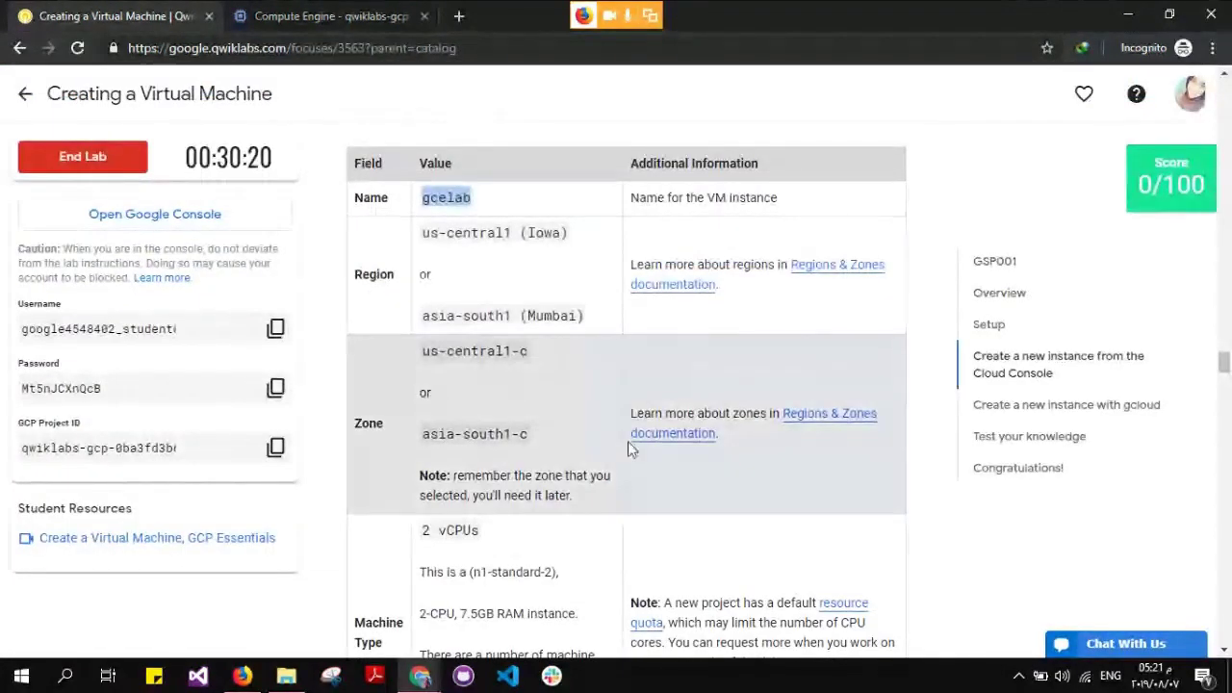
scroll(630, 449, "down", 4)
scroll(630, 449, "up", 1)
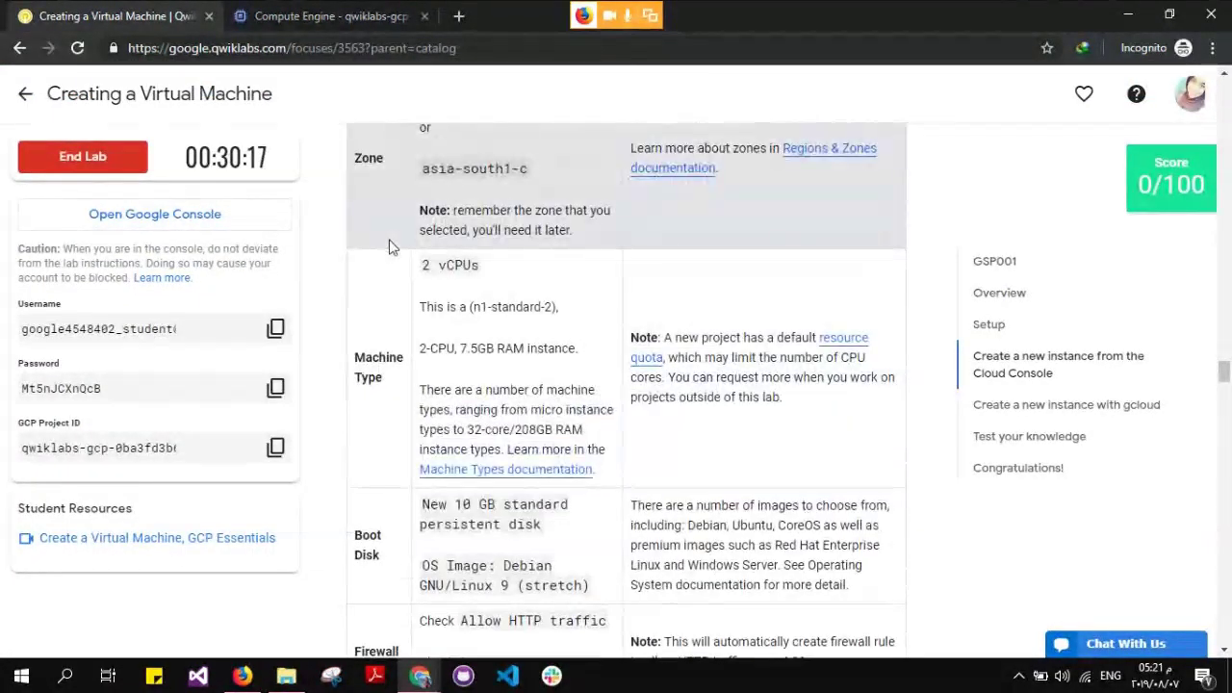
left_click(323, 15)
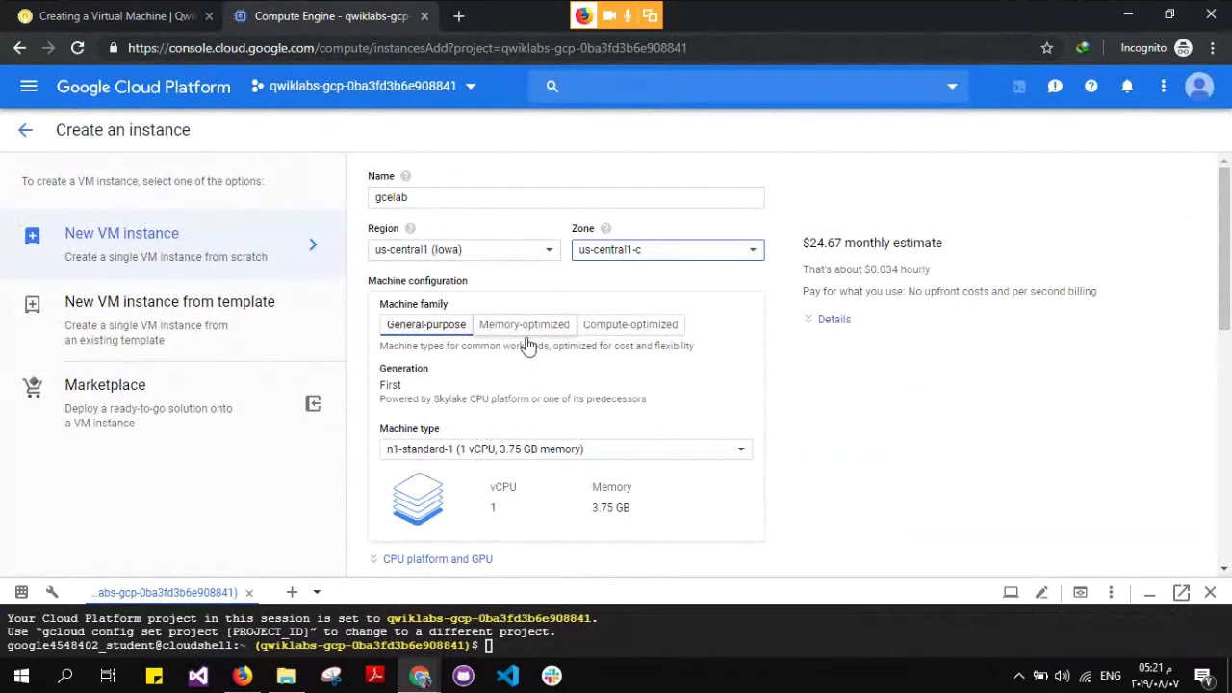
scroll(537, 356, "down", 1)
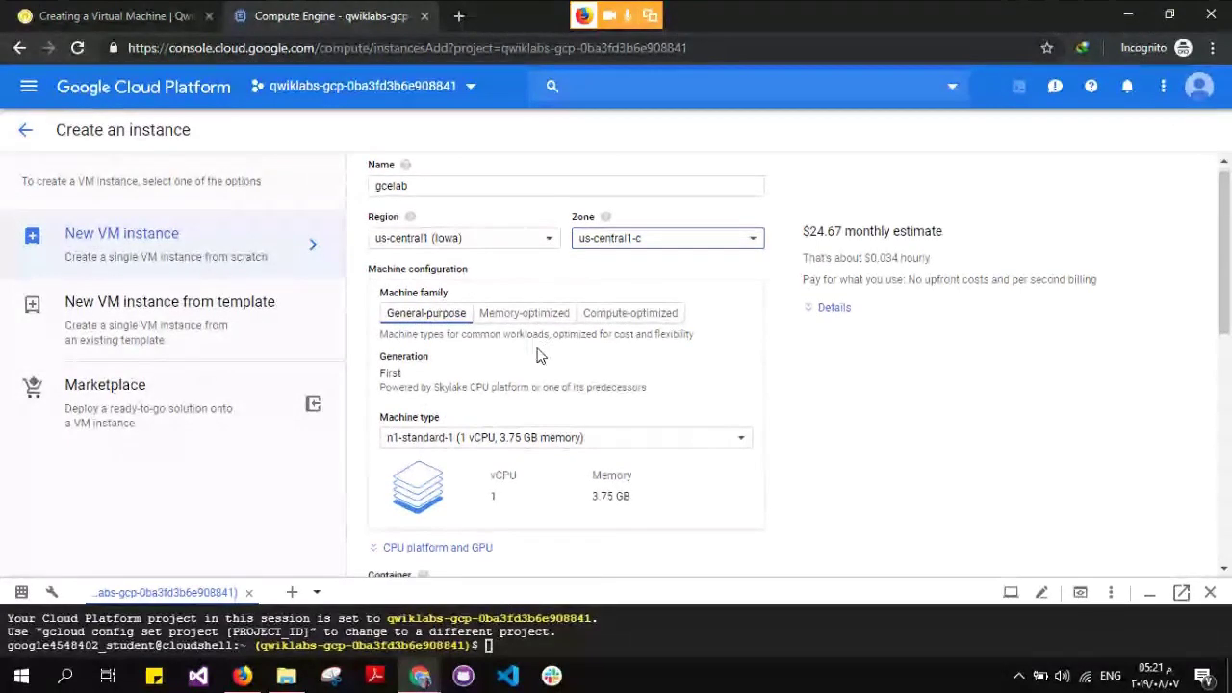
scroll(537, 356, "down", 1)
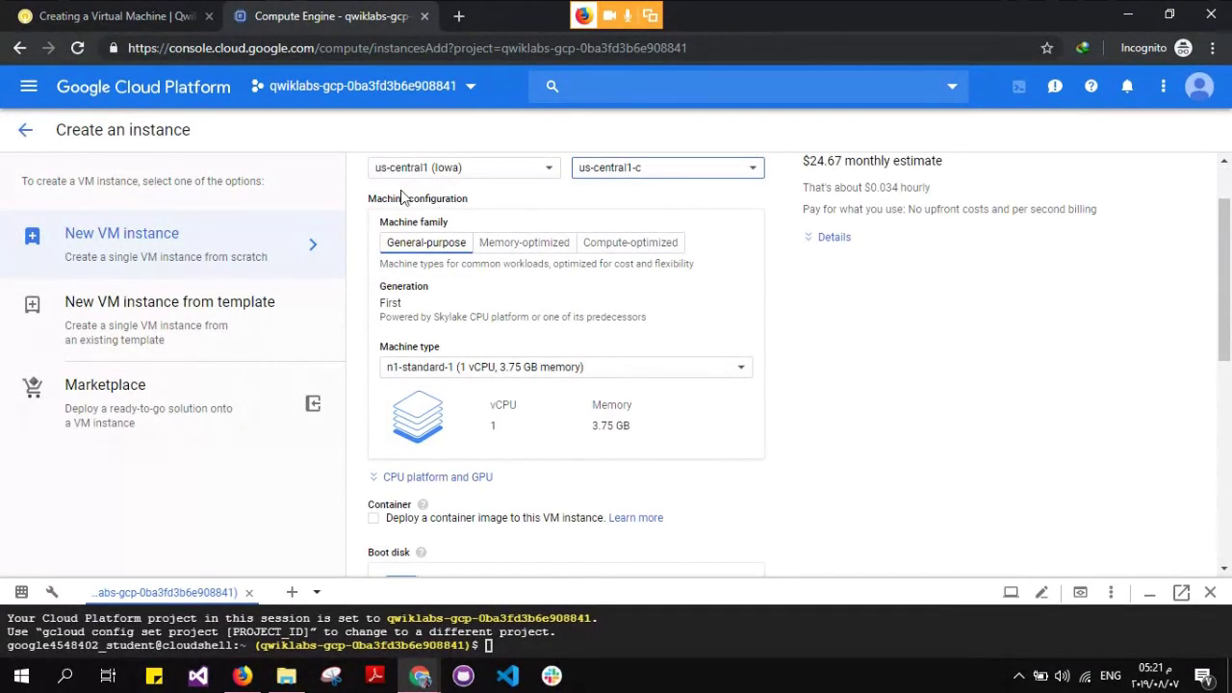
left_click(101, 14)
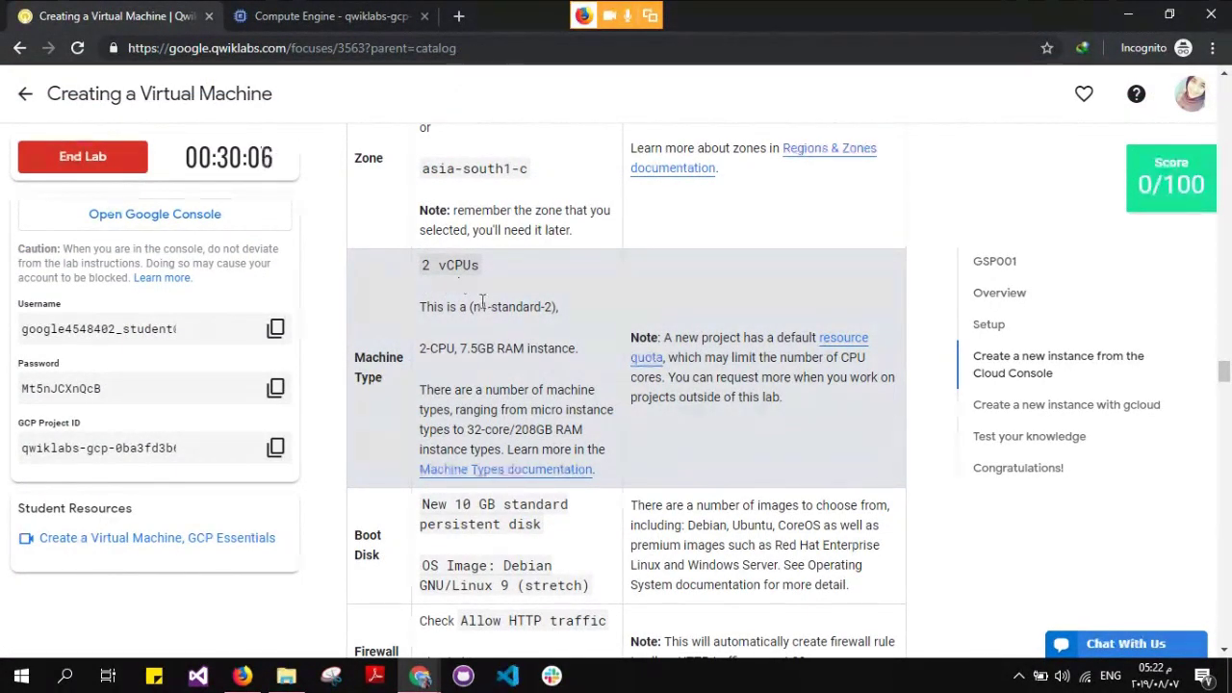
left_click_drag(420, 349, 580, 350)
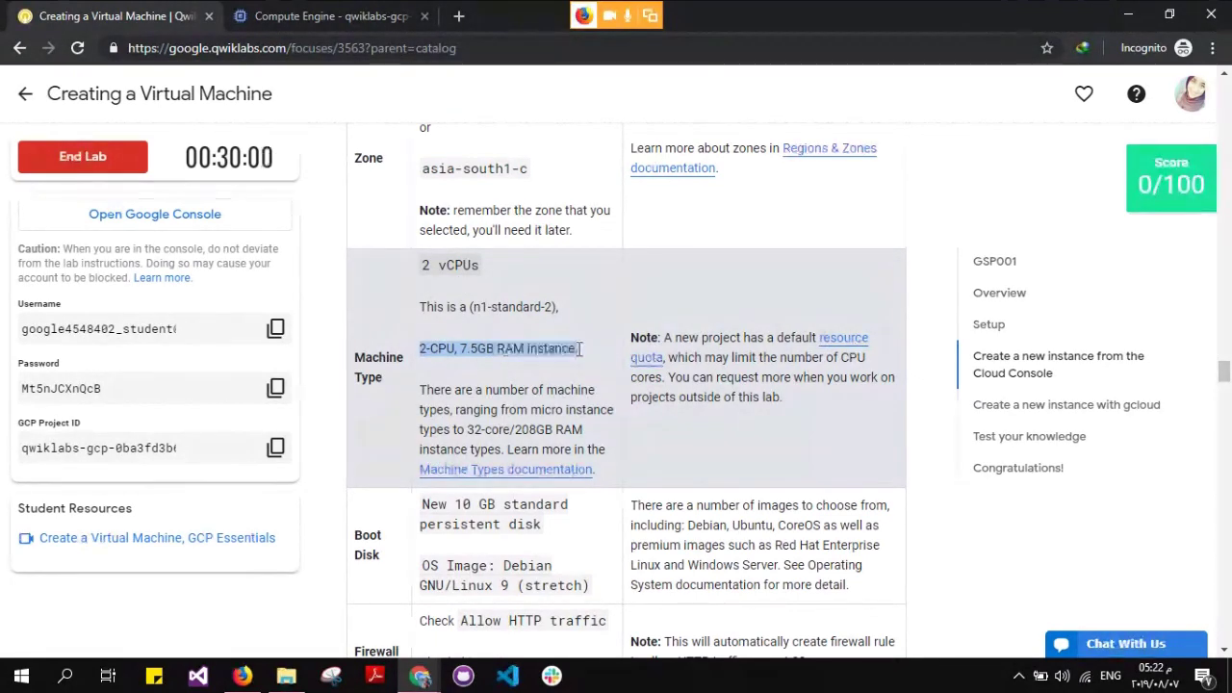
left_click(580, 349)
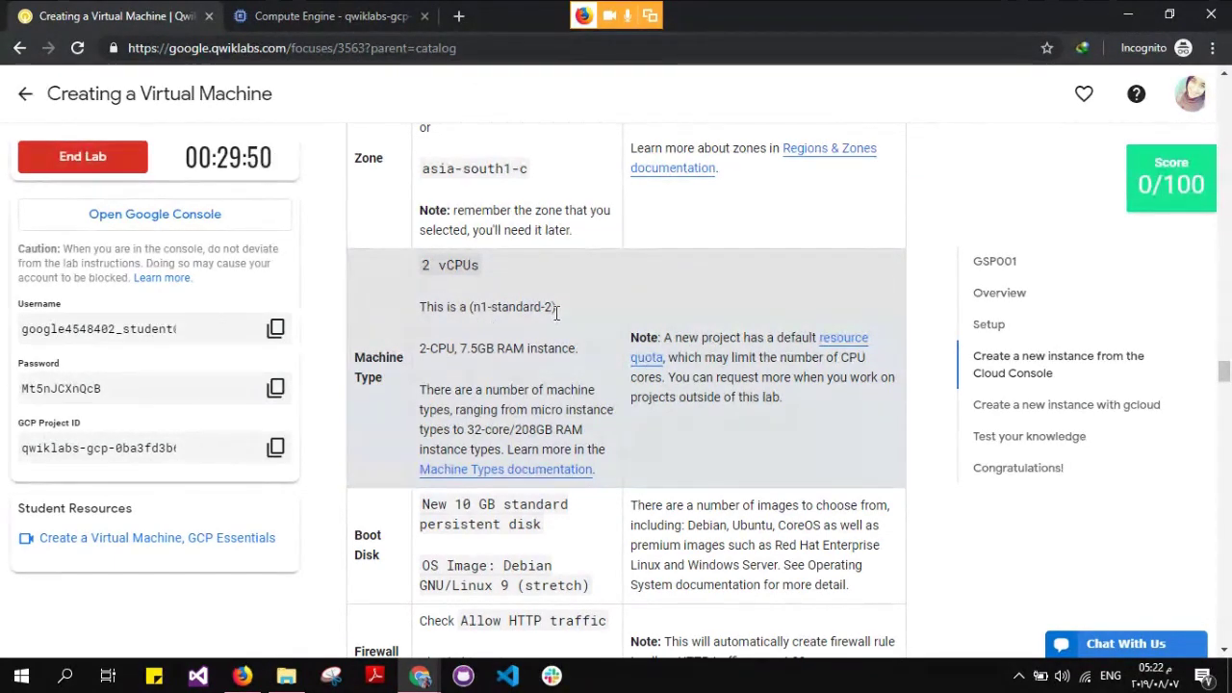
left_click(332, 15)
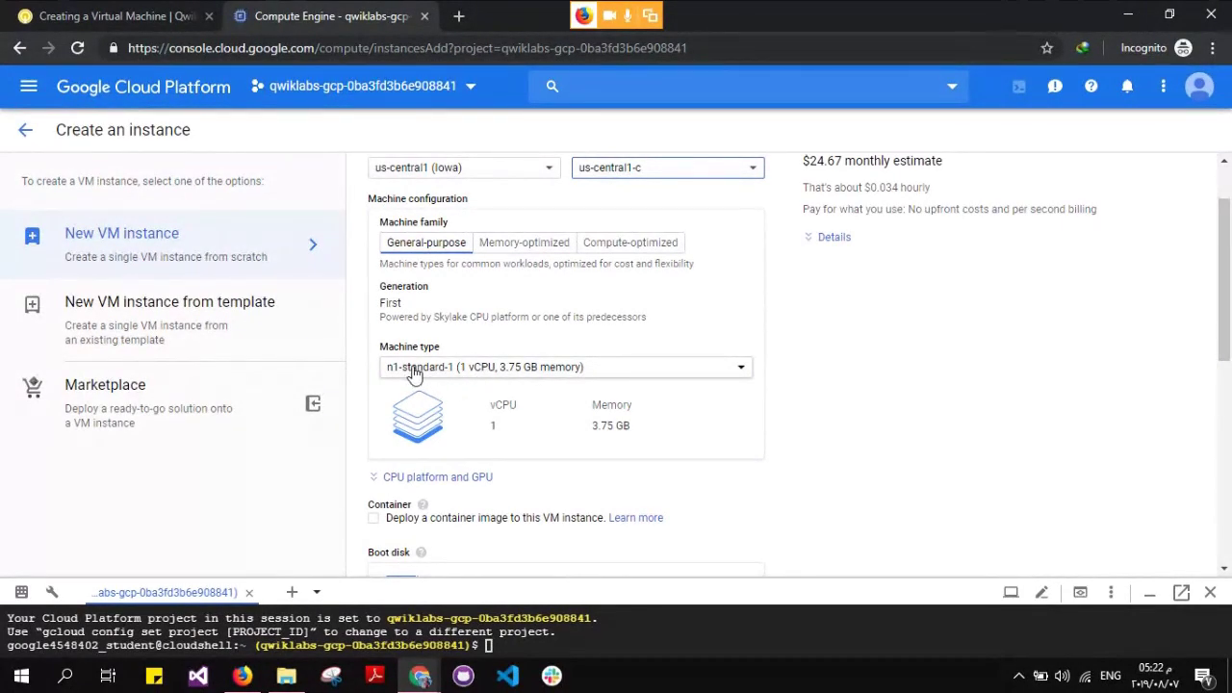
left_click(414, 372)
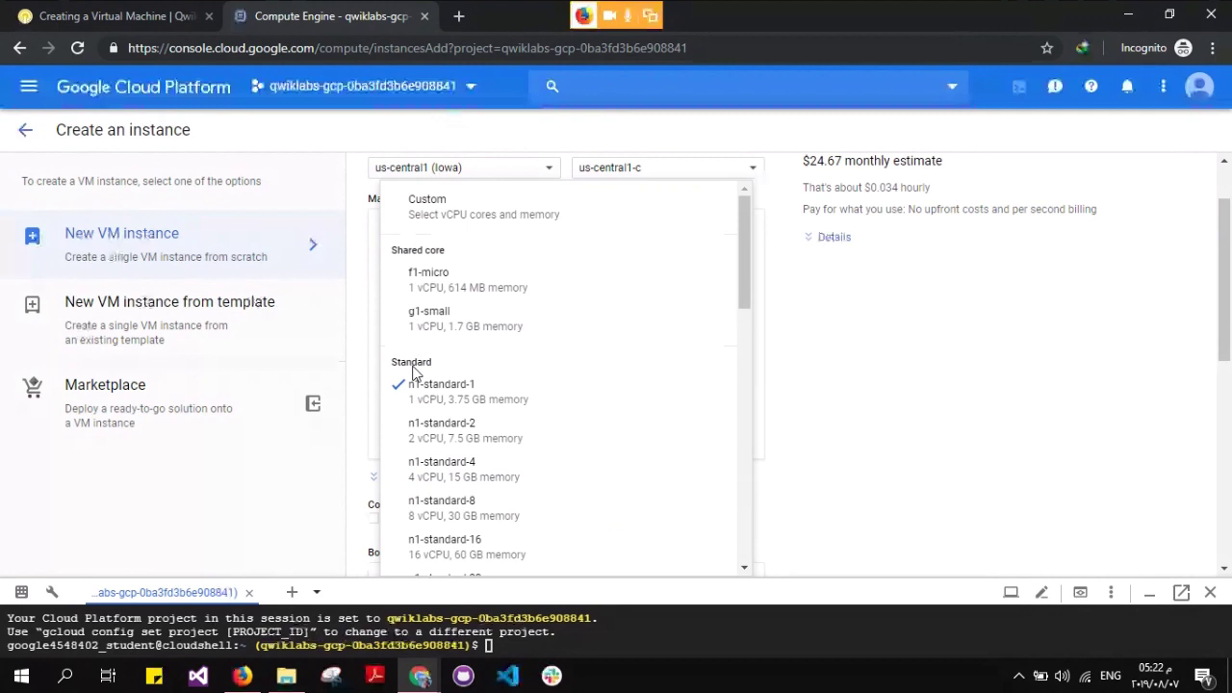
left_click(441, 428)
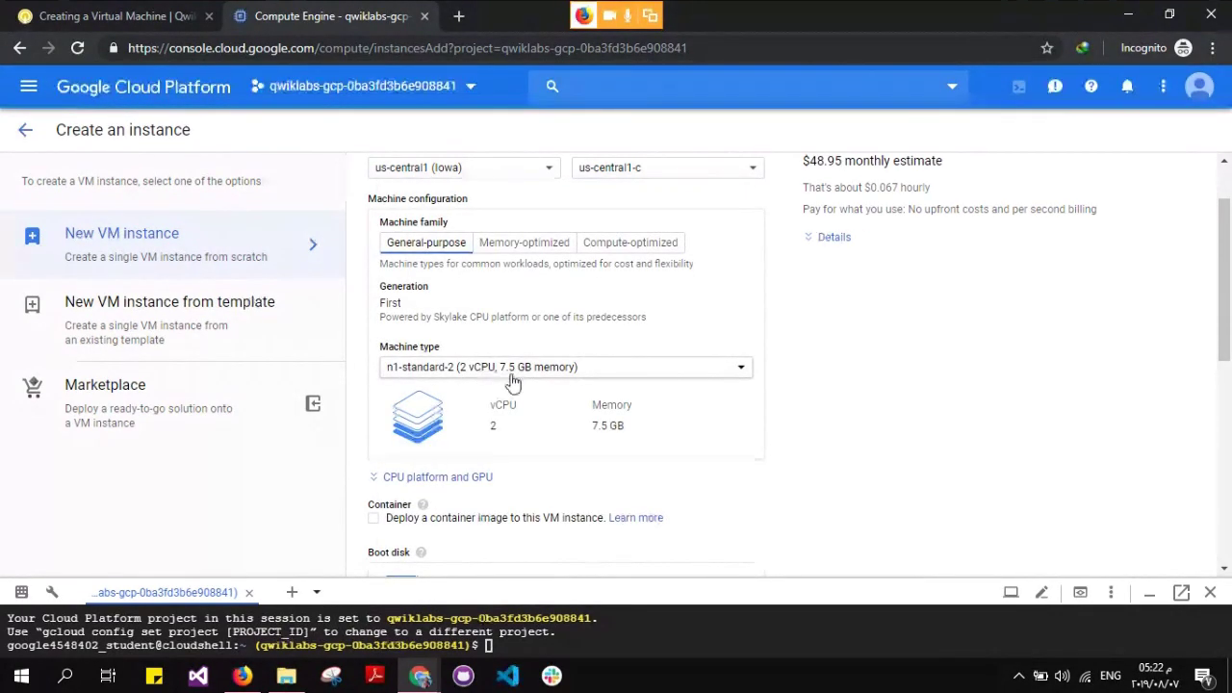
Compare the instance form's boot disk size and OS image with the lab's Boot Disk requirements
left_click(145, 19)
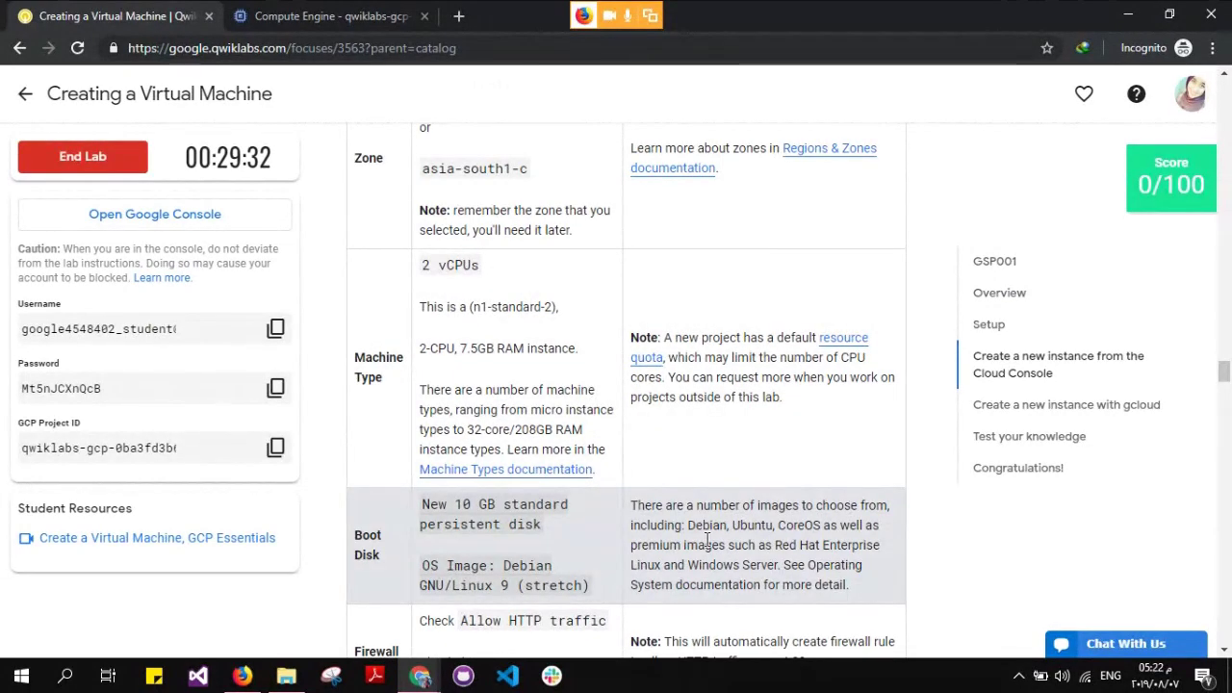
scroll(519, 283, "down", 2)
left_click(308, 17)
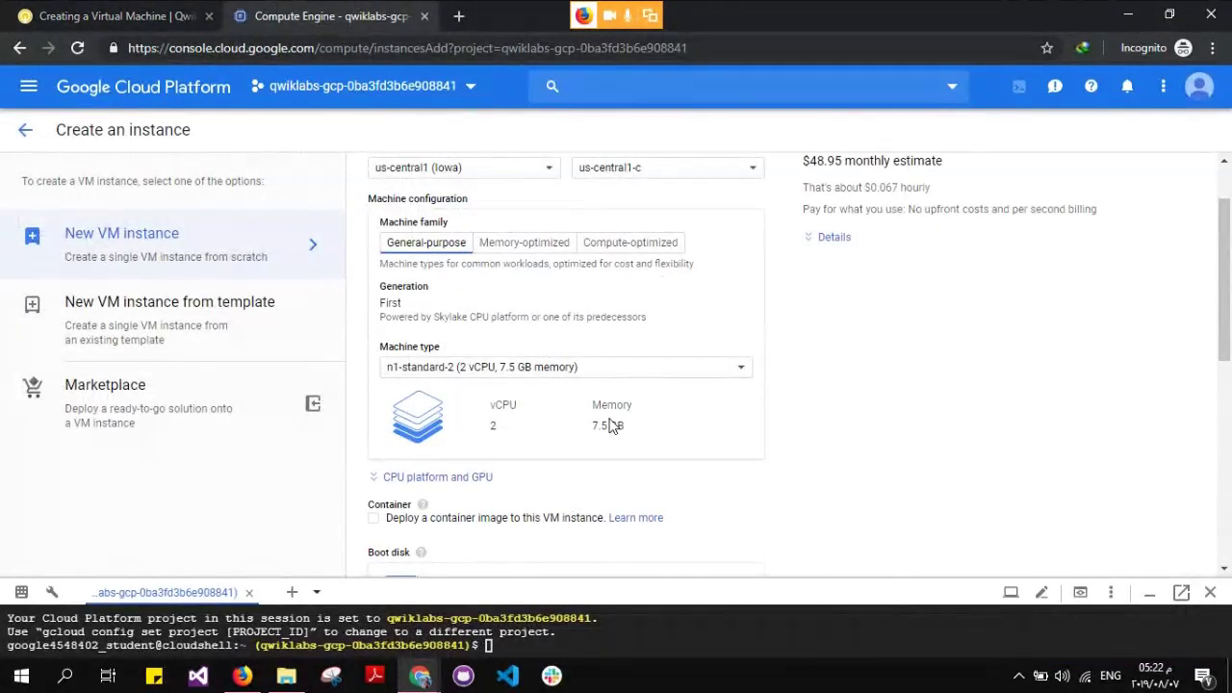
scroll(610, 423, "down", 4)
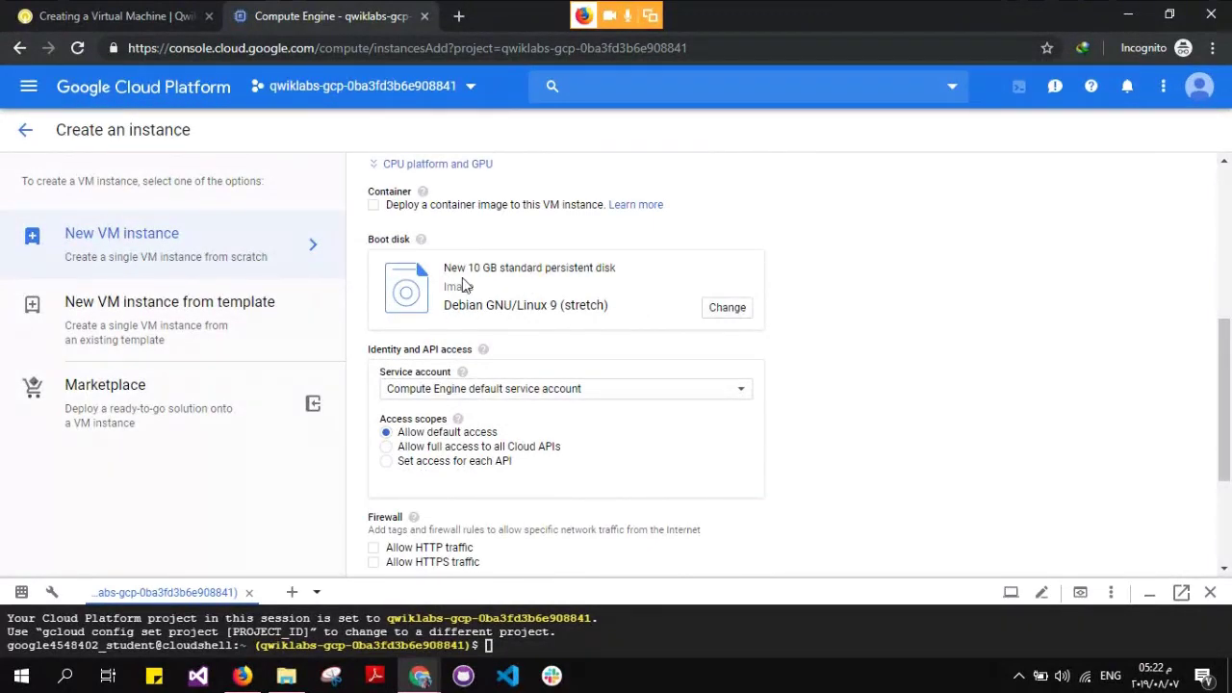
Look up the lab's Firewall requirement and allow HTTP traffic in the new VM instance's firewall settings
key("ctrl+shift+Tab")
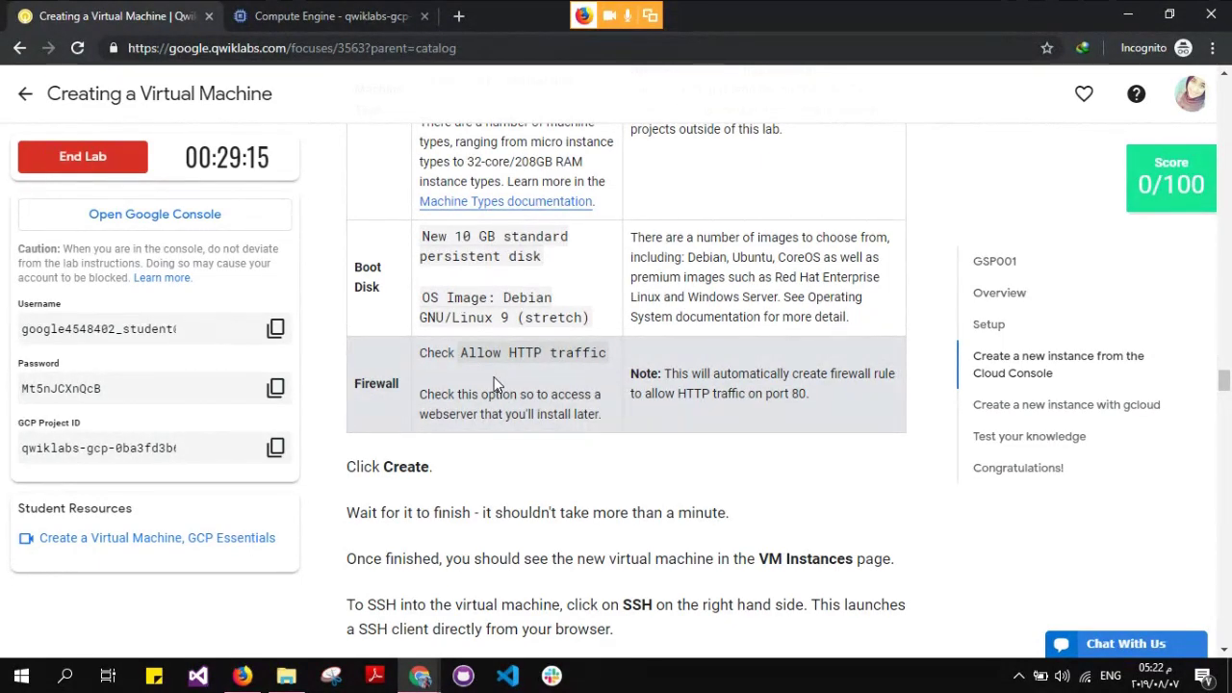
left_click(327, 15)
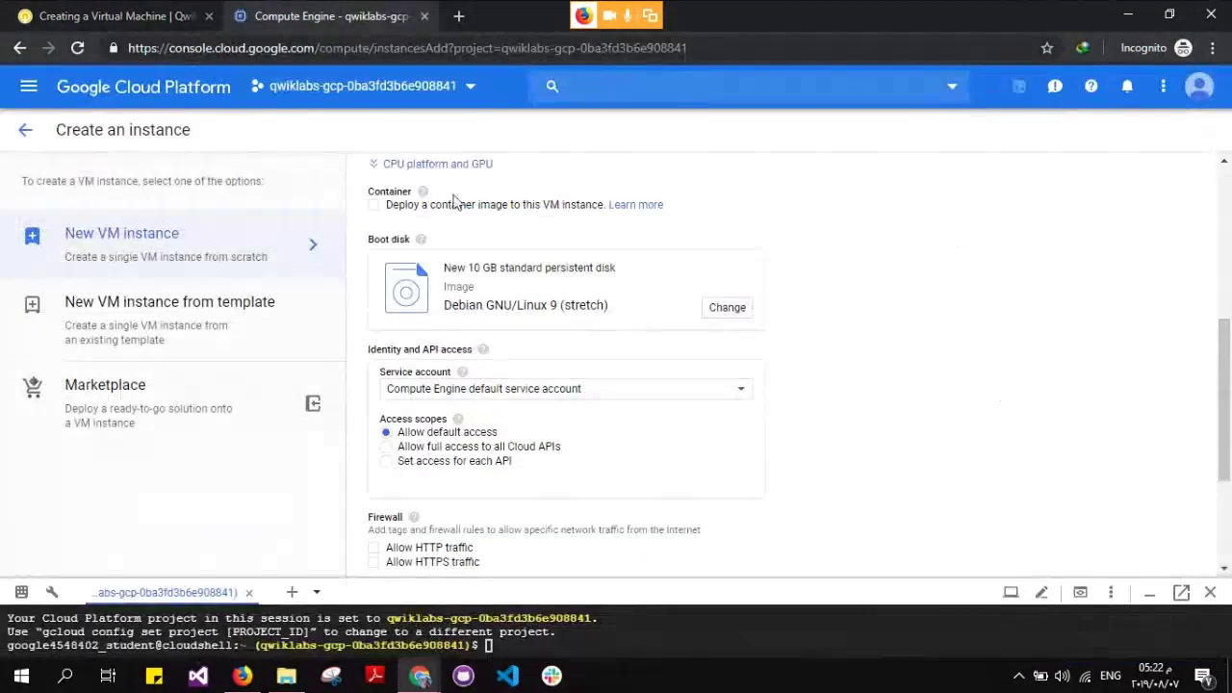
scroll(689, 432, "down", 2)
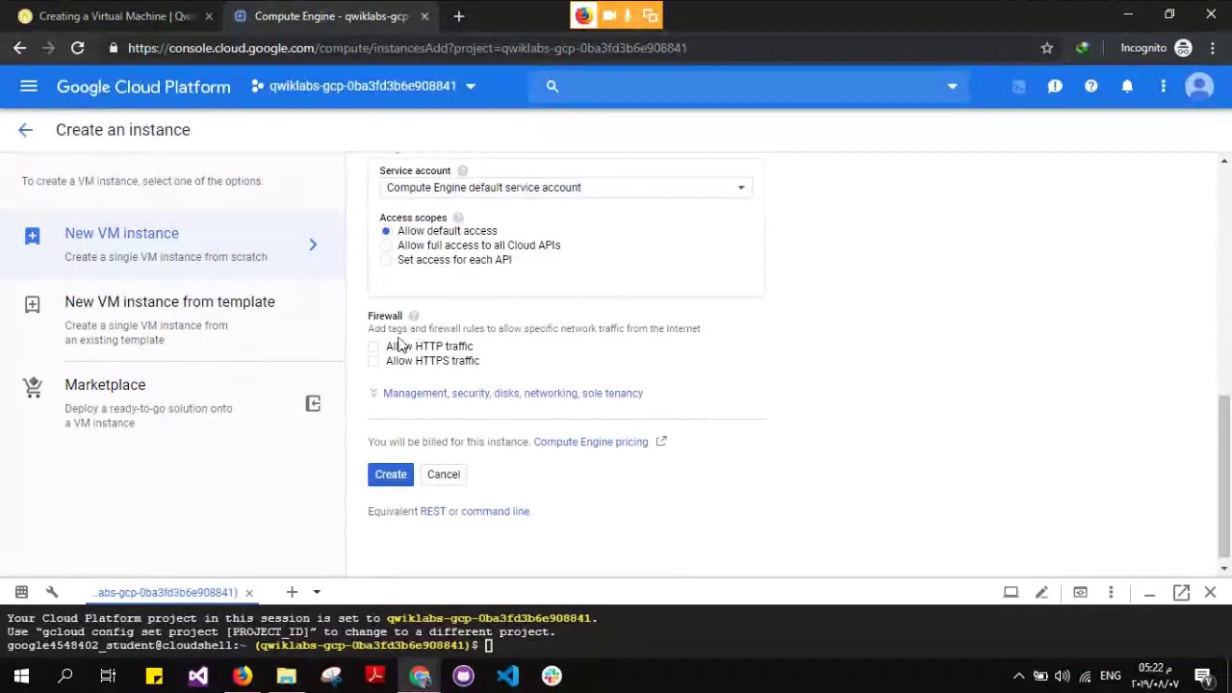
key("ctrl+Tab")
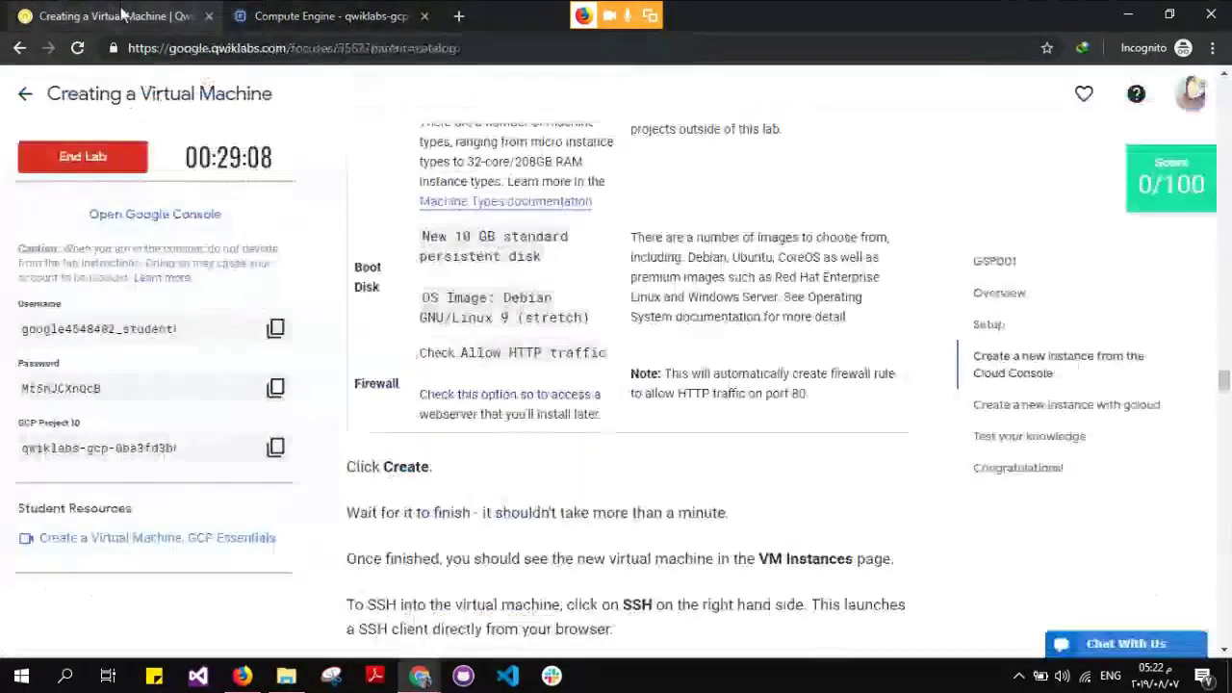
scroll(605, 501, "down", 2)
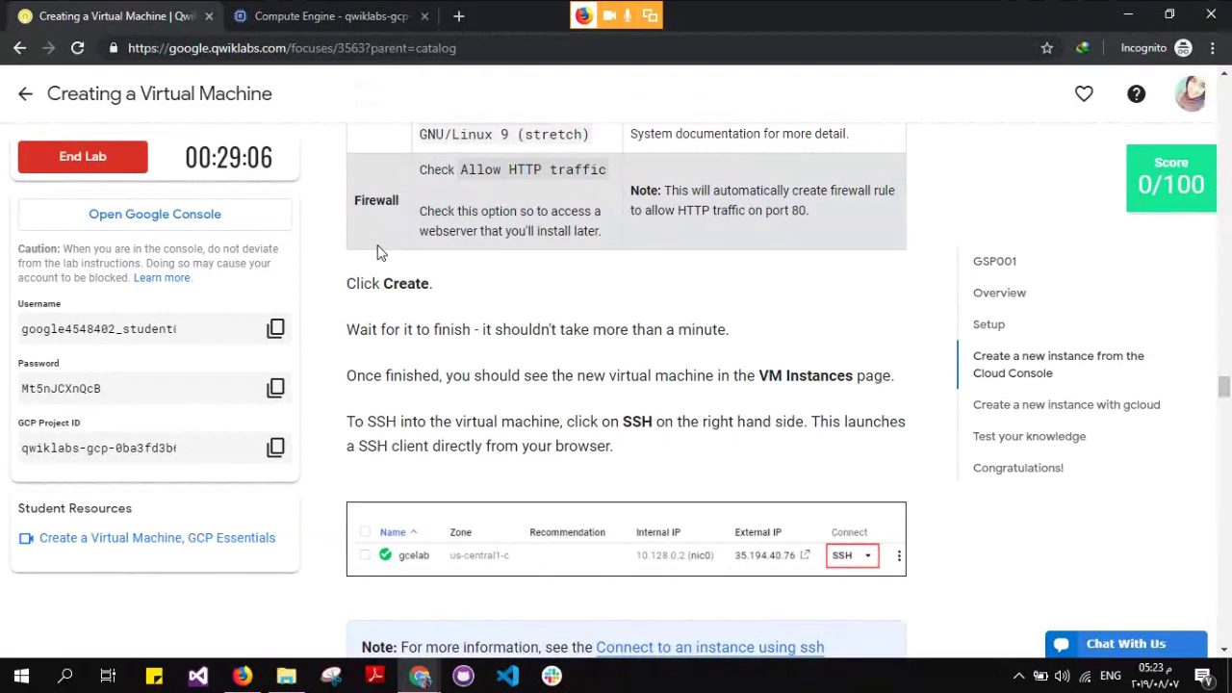
key("ctrl+Tab")
Review the settings configured in the instance form and create the gcelab VM instance
scroll(489, 321, "up", 4)
scroll(486, 336, "down", 2)
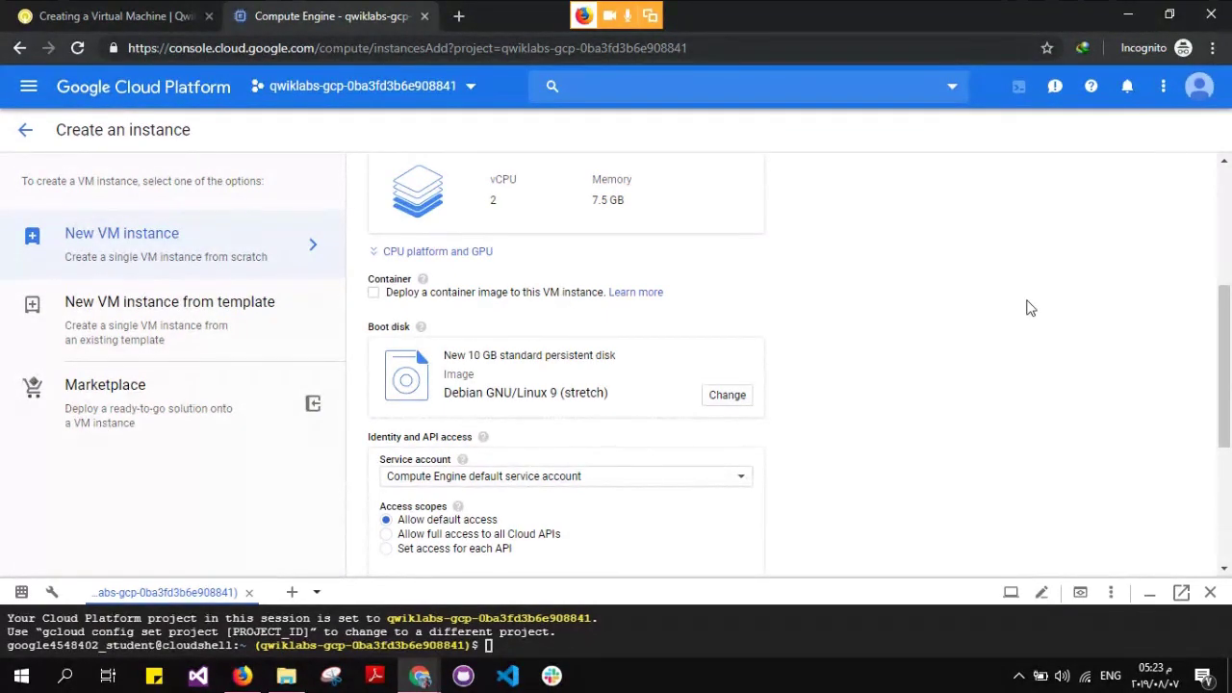
scroll(1029, 305, "up", 3)
scroll(1029, 305, "down", 10)
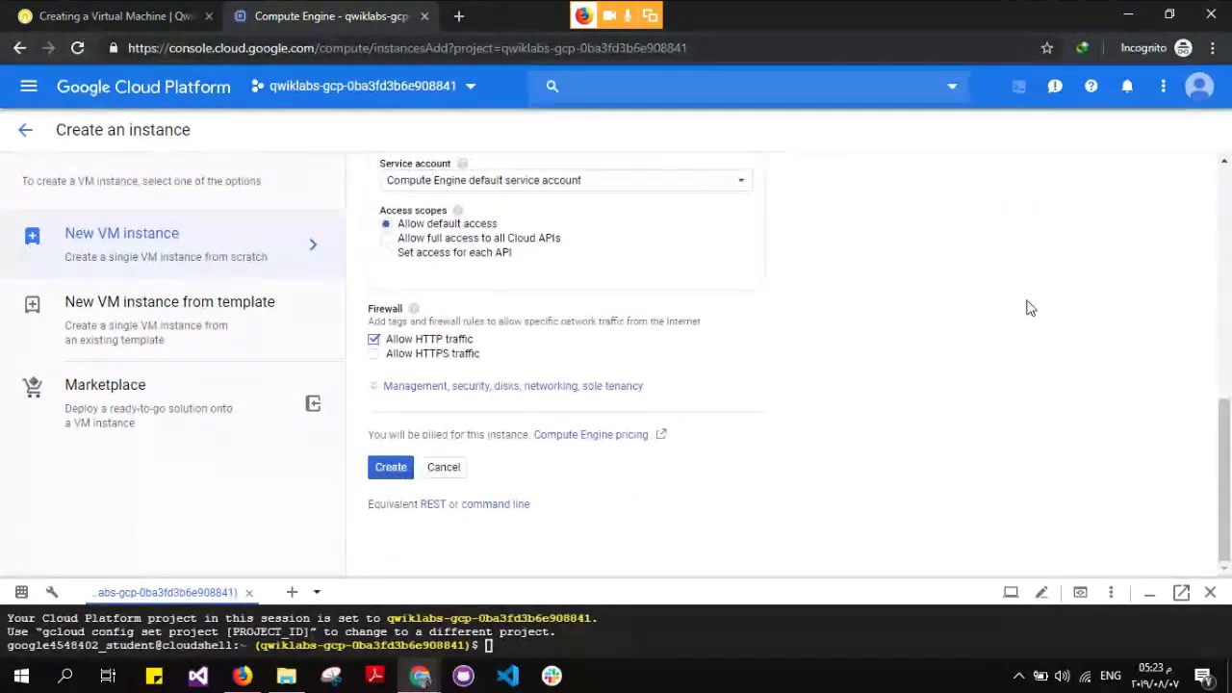
left_click(377, 469)
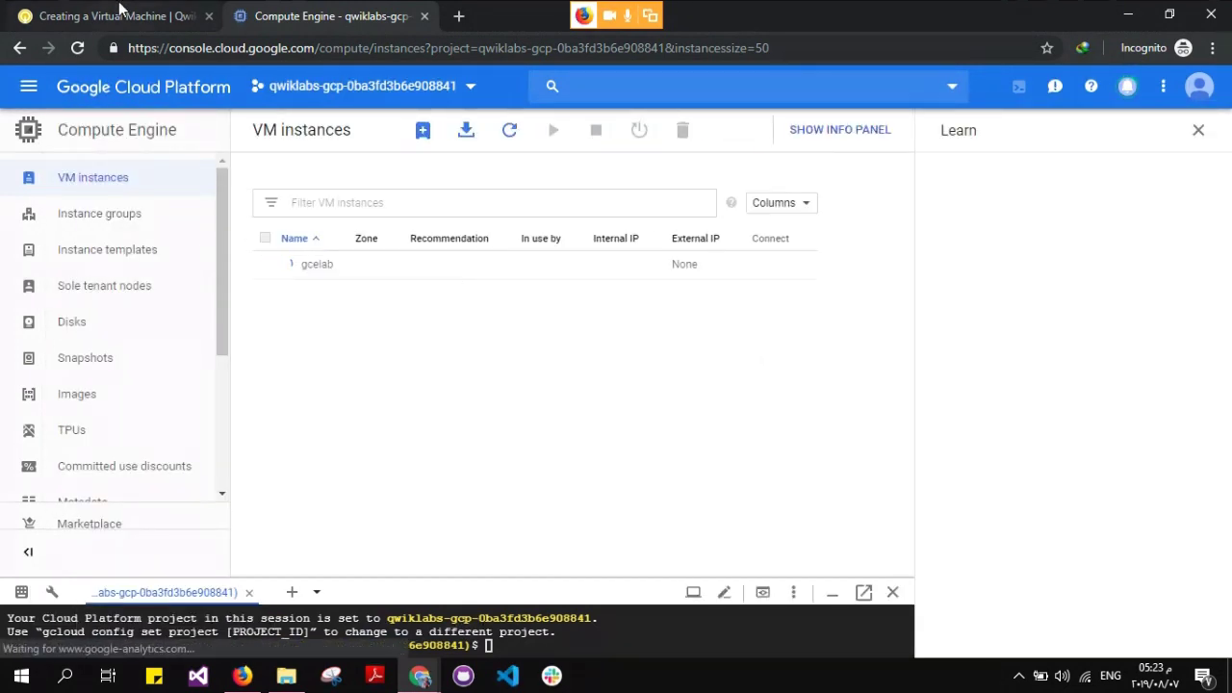
Read the lab's instructions for connecting to the VM and open an SSH session to the gcelab instance in its own window
key("ctrl+shift+Tab")
scroll(644, 515, "down", 1)
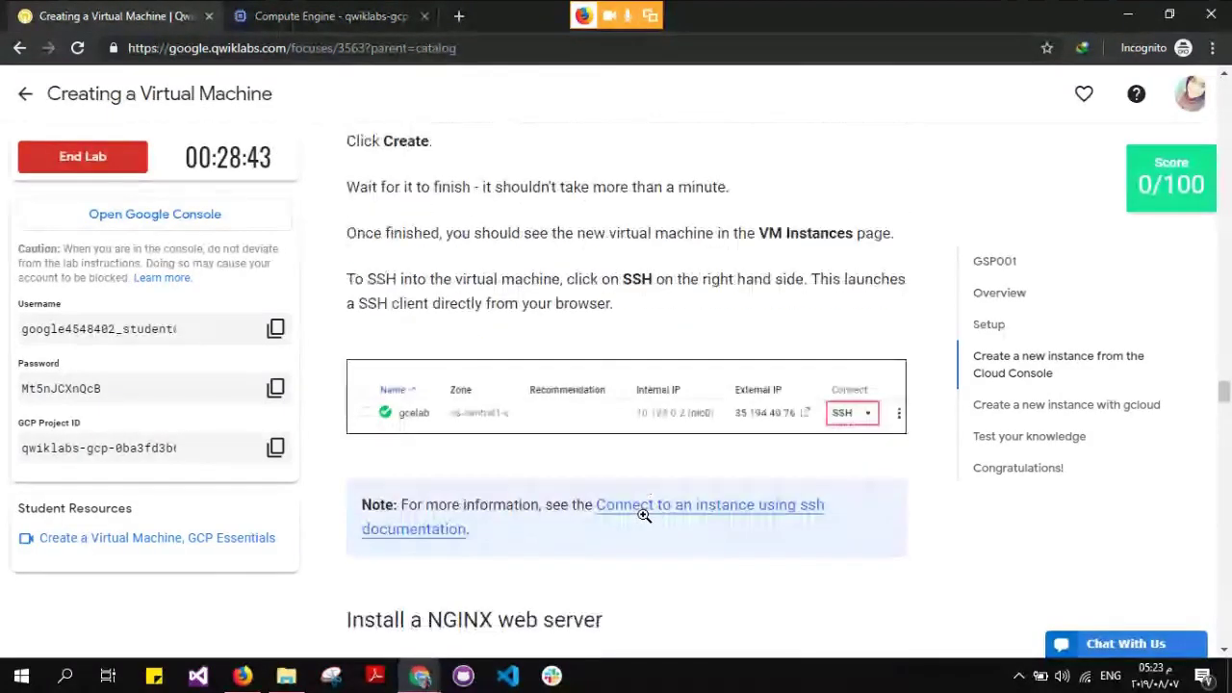
scroll(643, 516, "up", 2)
scroll(644, 516, "down", 3)
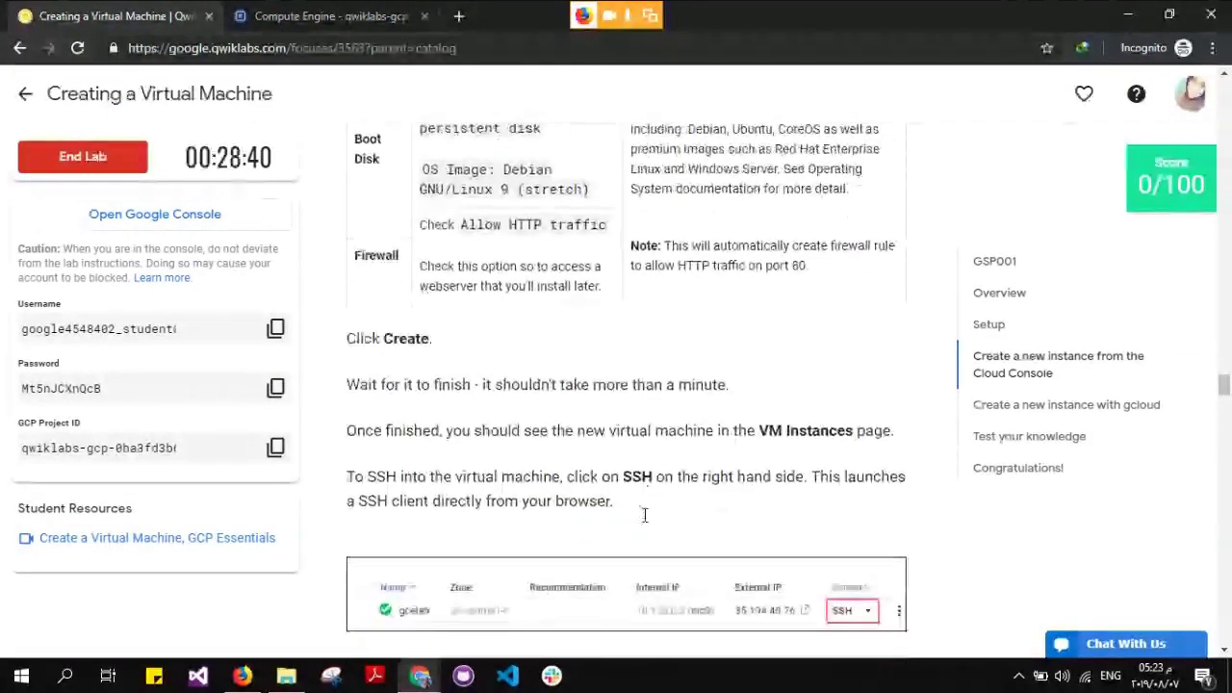
scroll(644, 522, "up", 1)
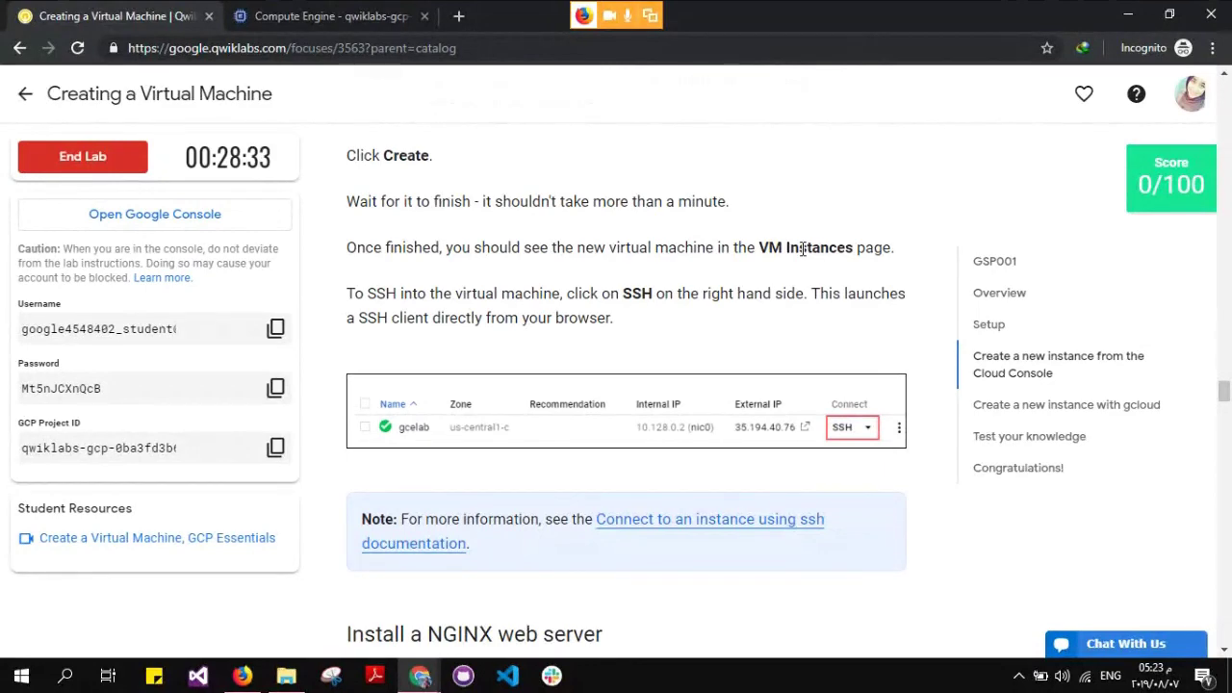
left_click(316, 10)
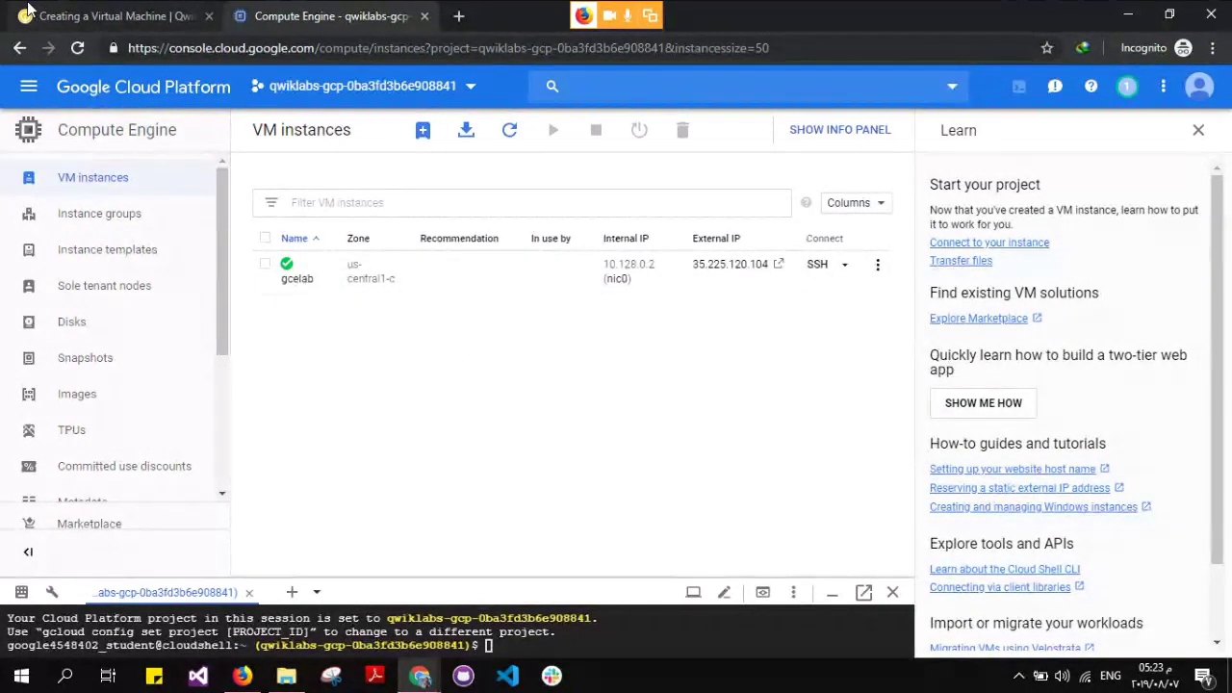
left_click(96, 16)
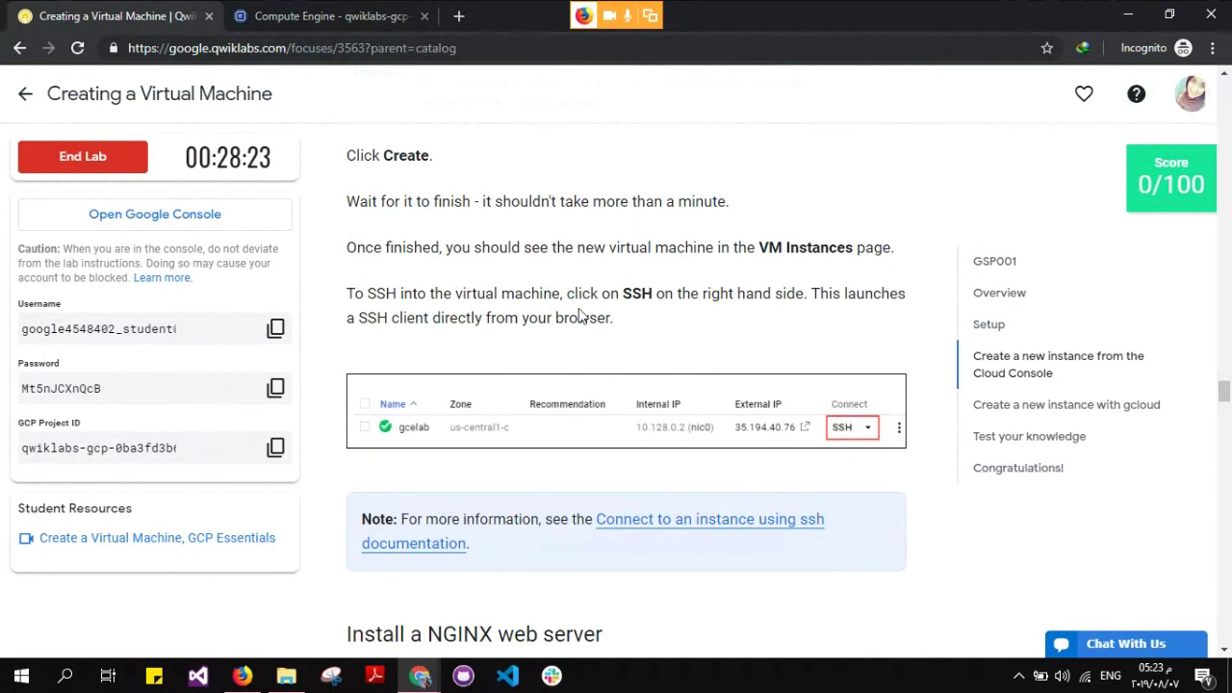
left_click(339, 12)
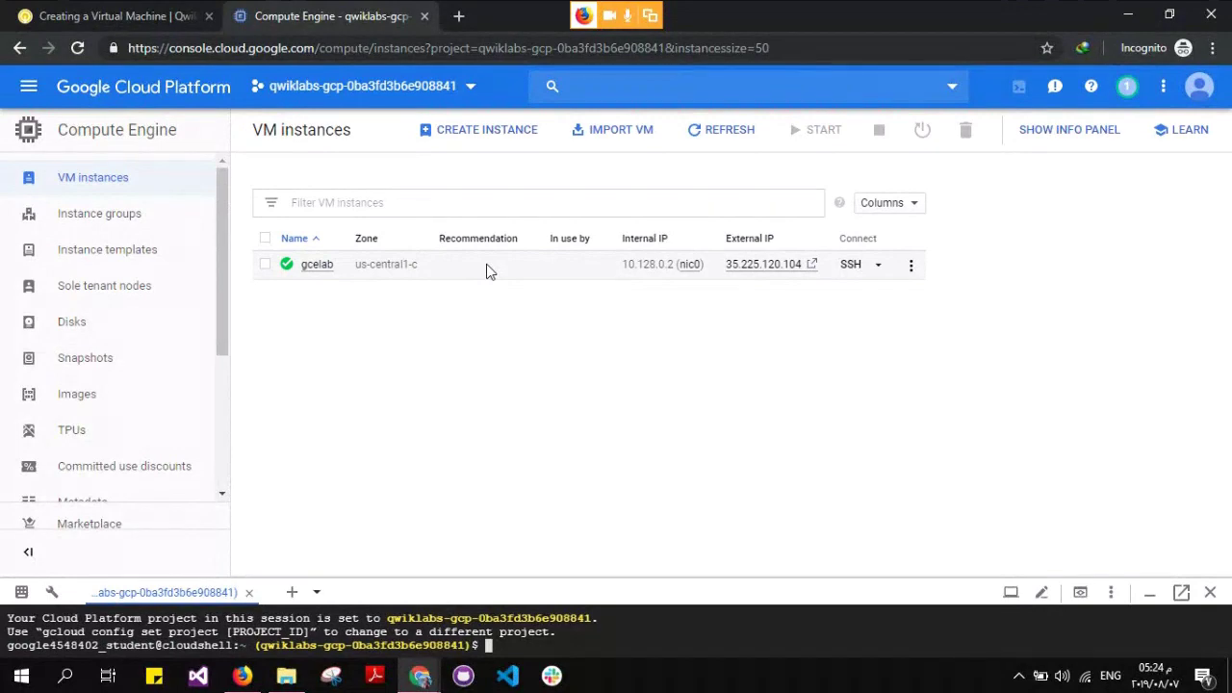
left_click(853, 269)
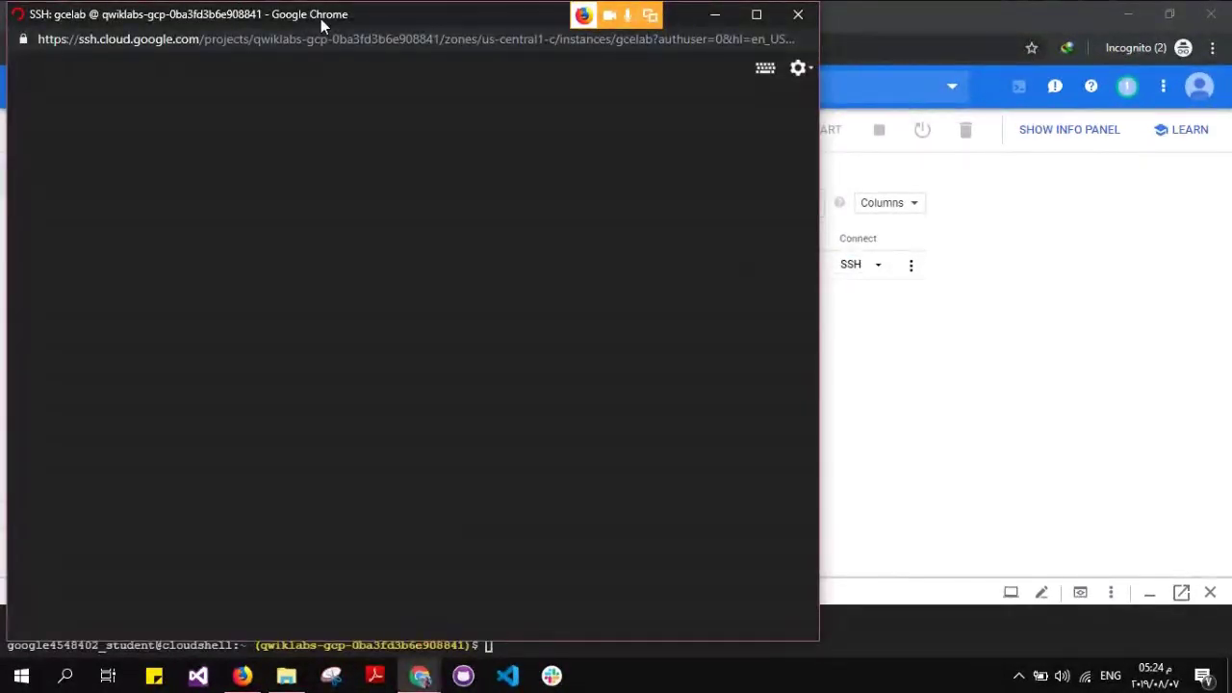
left_click_drag(389, 18, 755, 27)
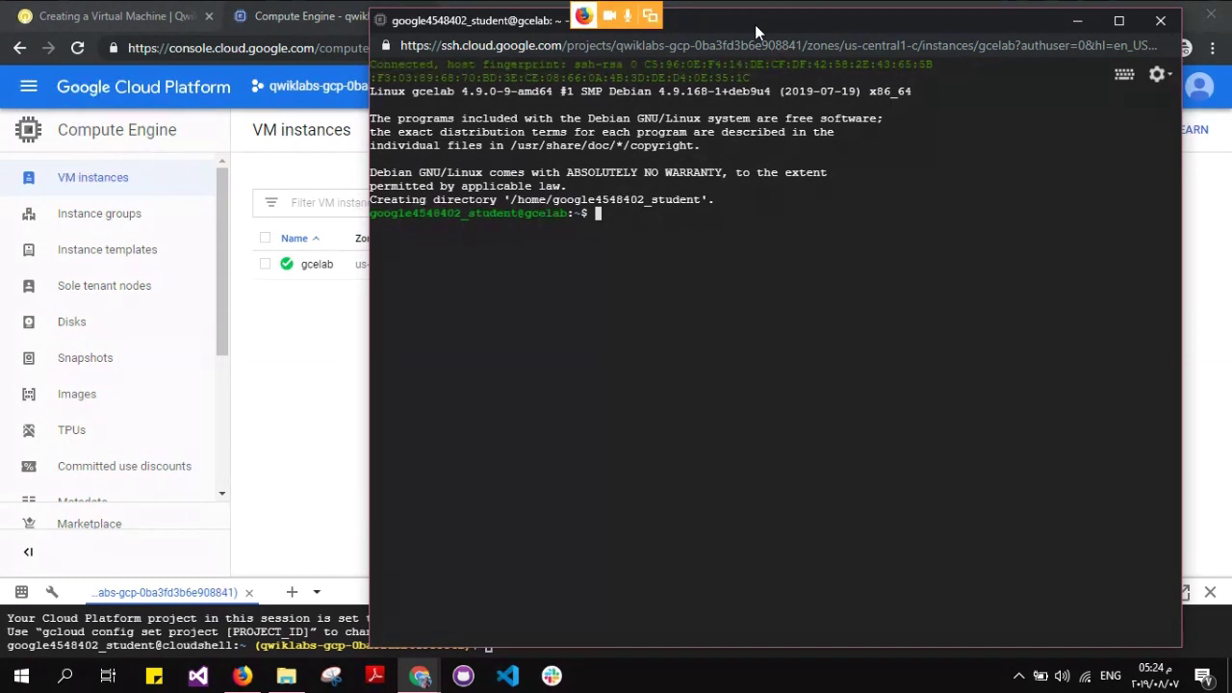
Copy the root access command from the lab's NGINX section and run sudo su - in the gcelab SSH session
left_click(166, 12)
scroll(769, 402, "down", 6)
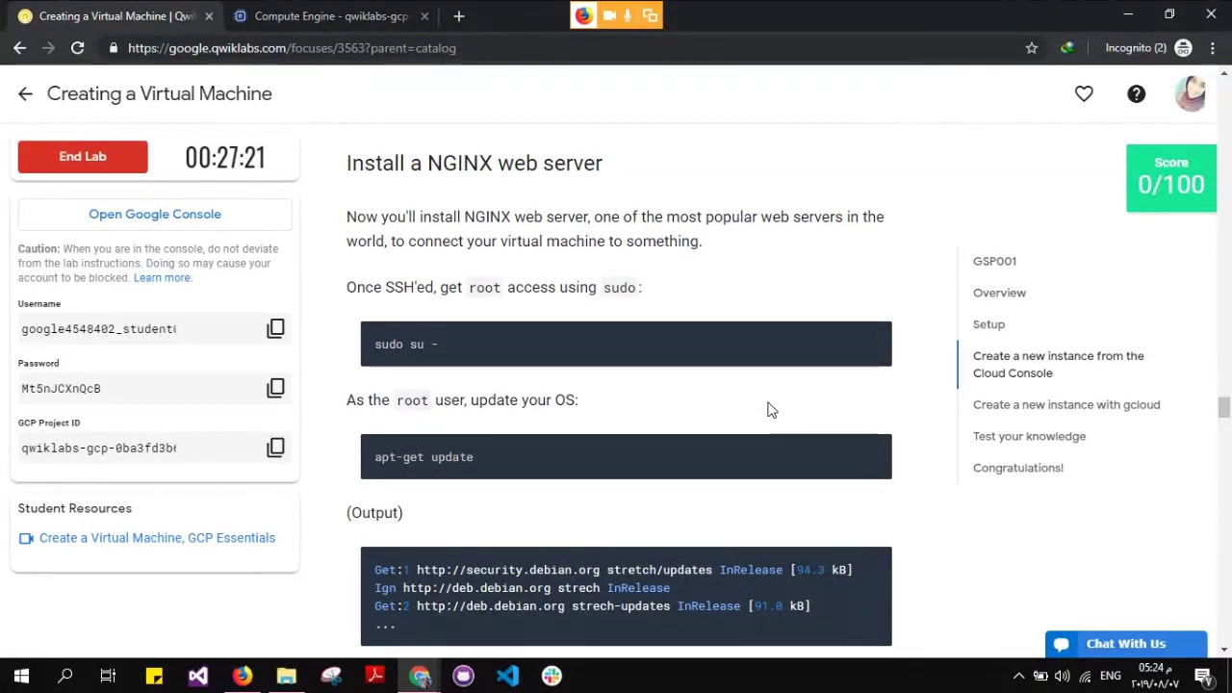
mouse_move(875, 344)
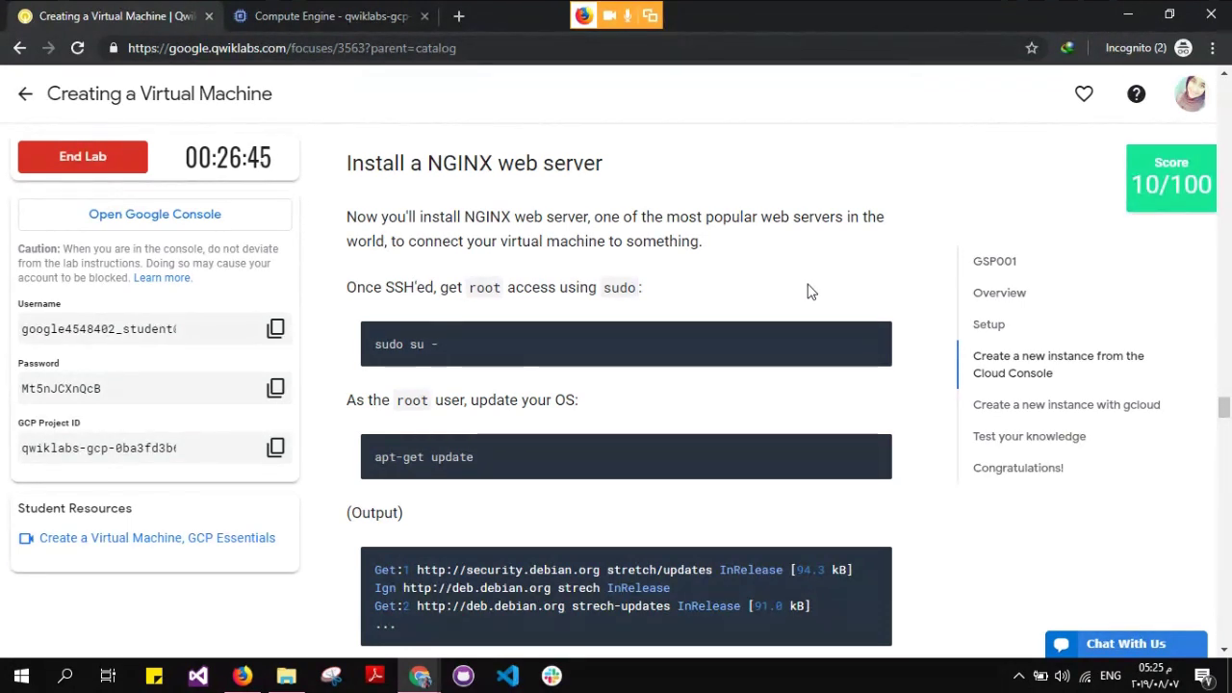
mouse_move(448, 355)
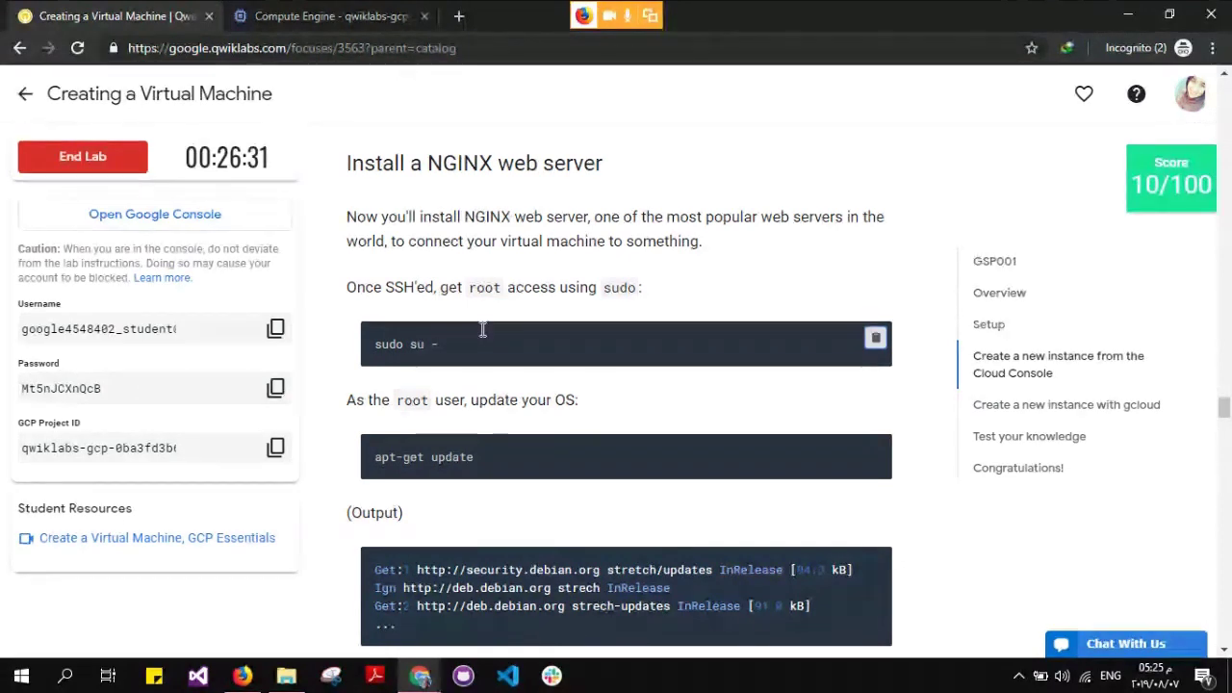
mouse_move(877, 341)
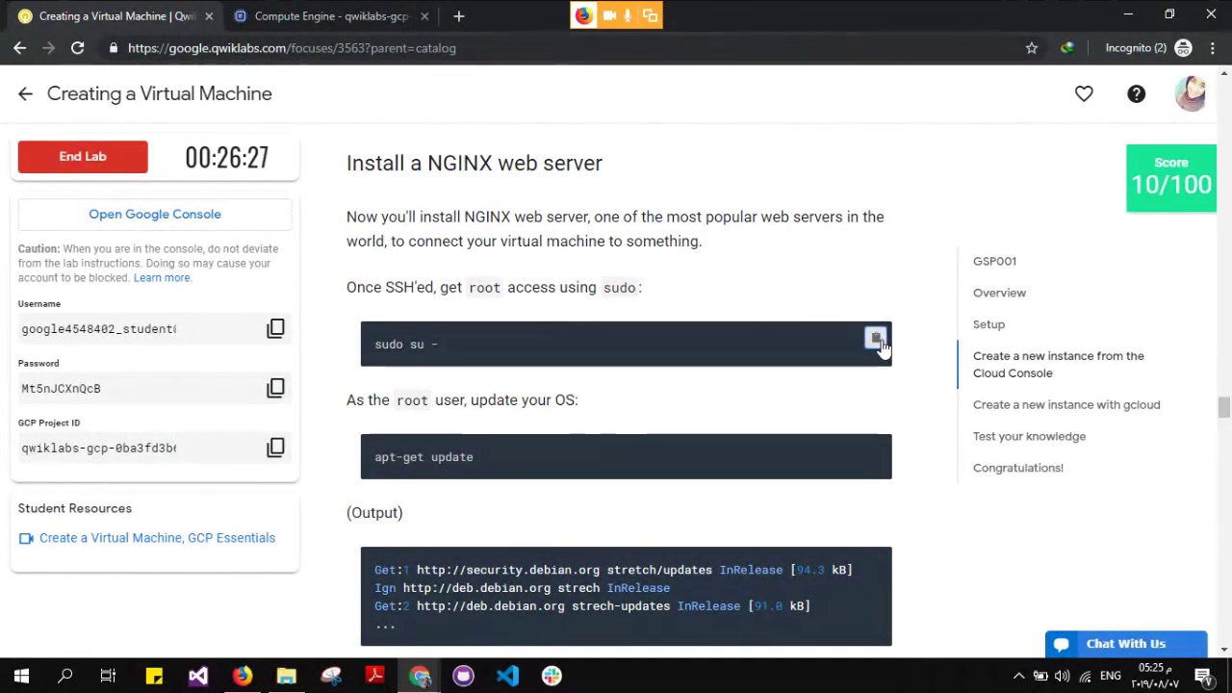
left_click(876, 339)
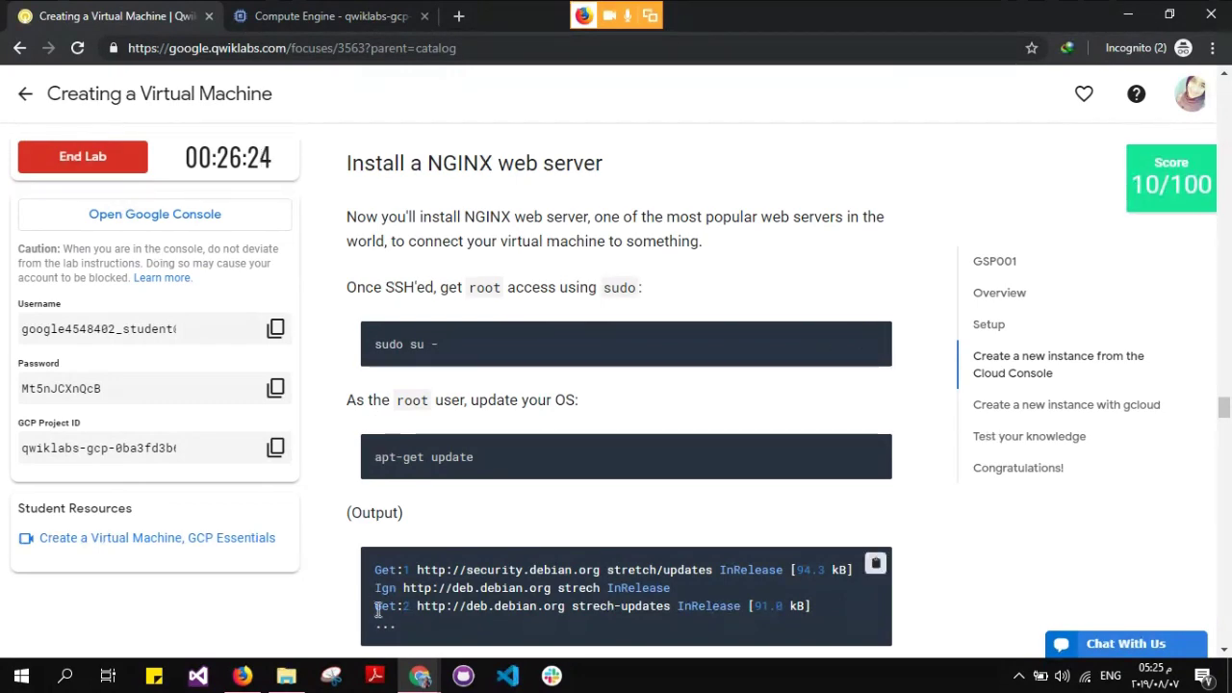
key("alt+Tab")
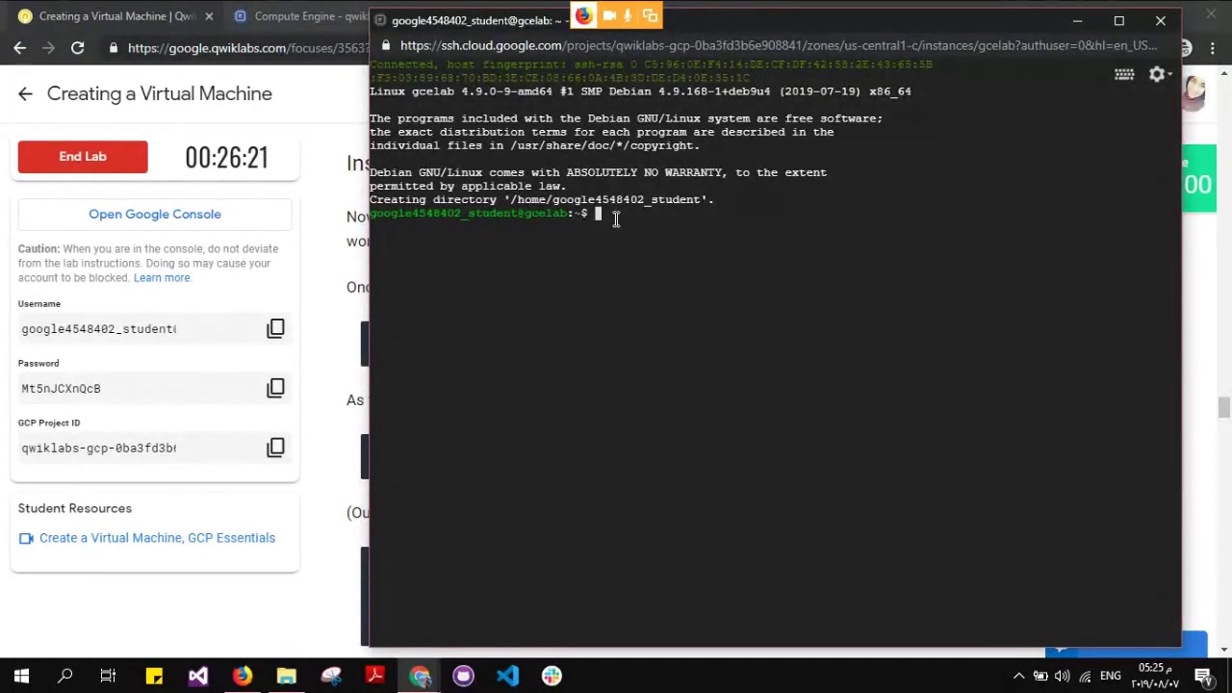
key("ctrl+v")
key("Return")
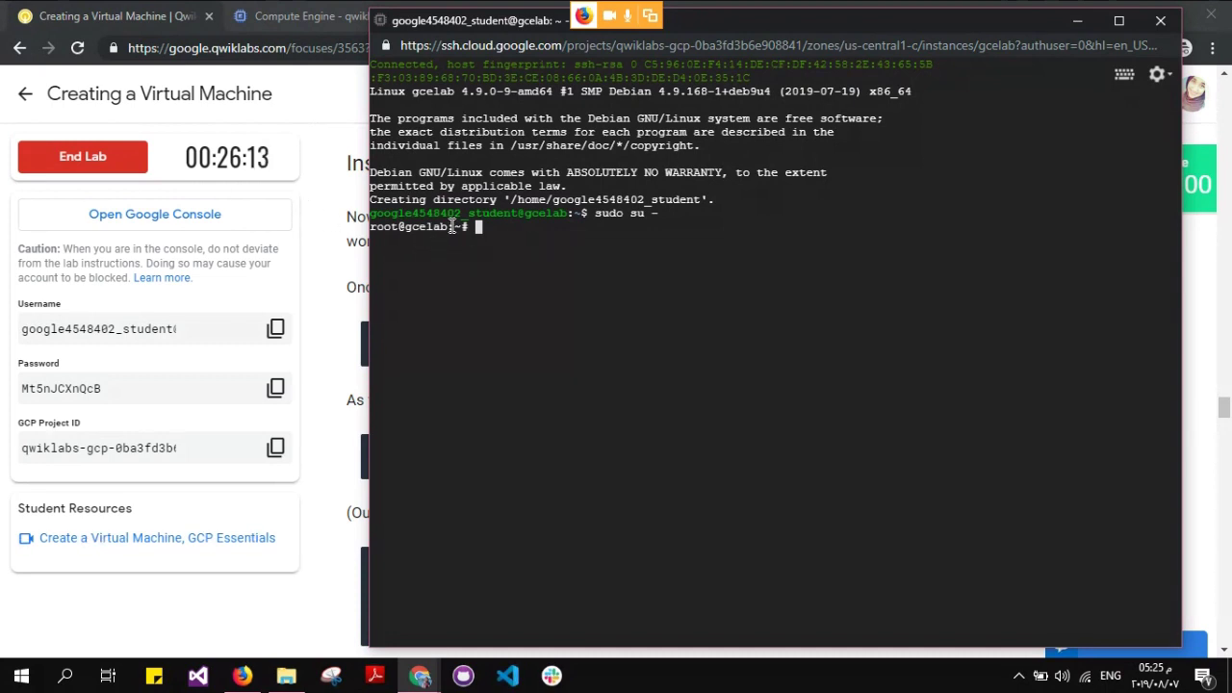
left_click_drag(449, 227, 409, 227)
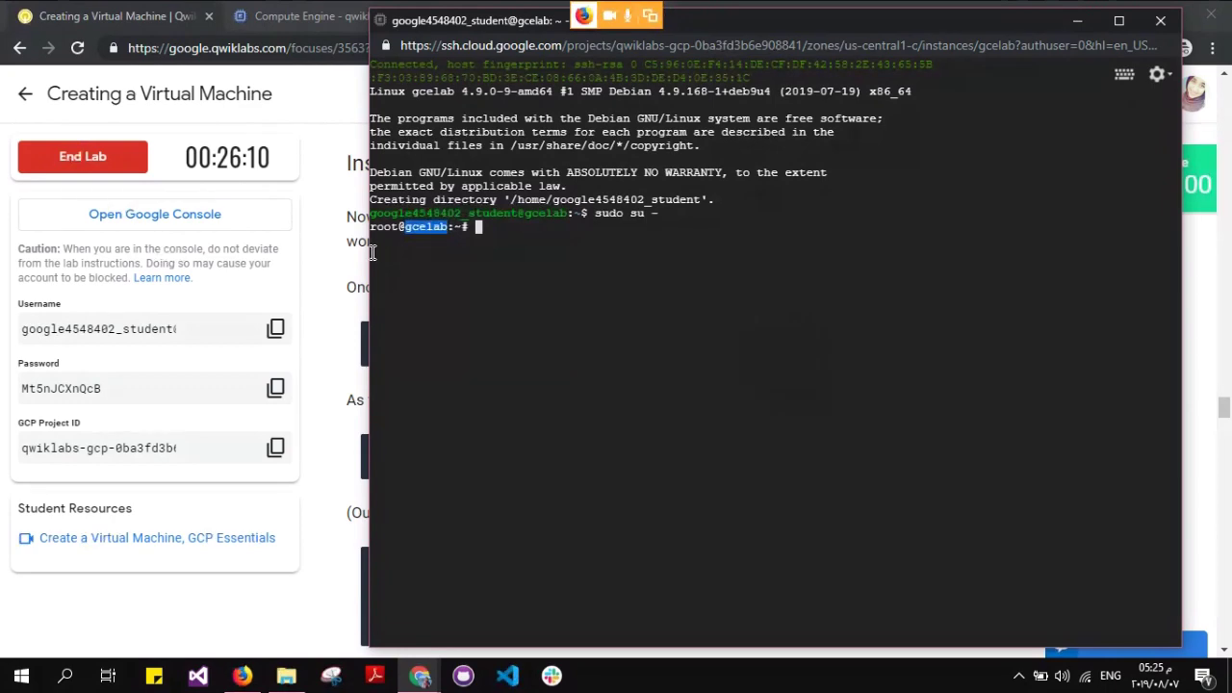
Copy the OS update command from the lab and run apt-get update as root in the gcelab SSH session
left_click(332, 266)
scroll(567, 275, "down", 2)
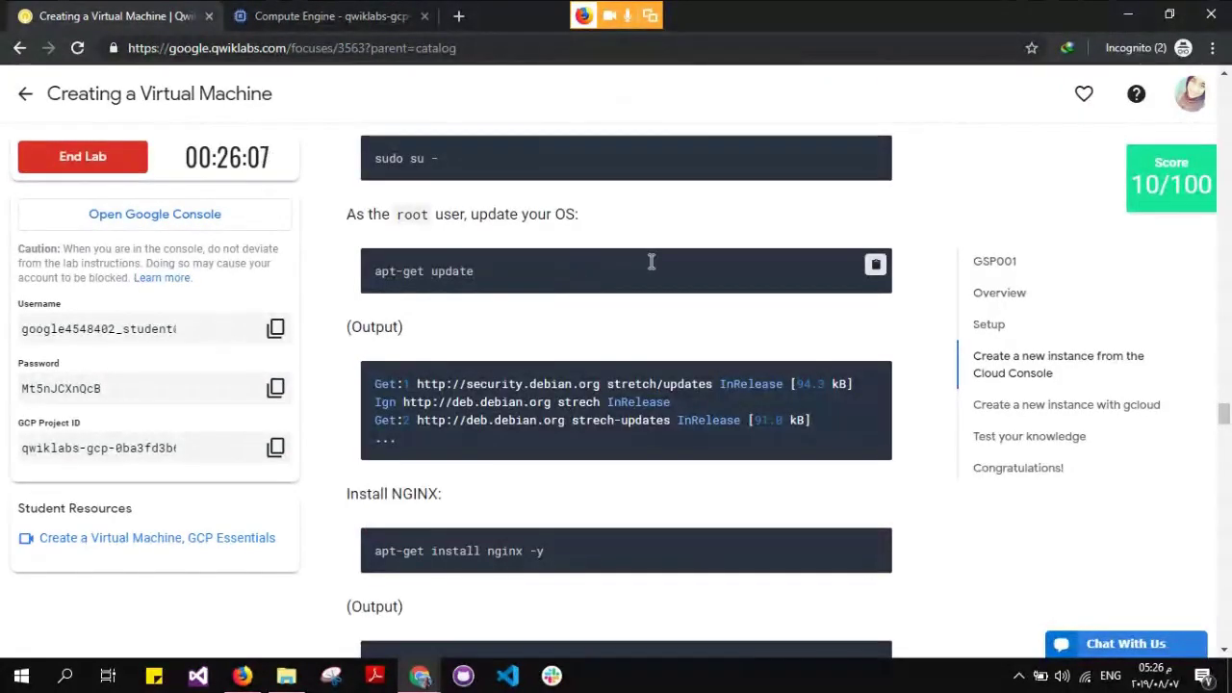
left_click(874, 265)
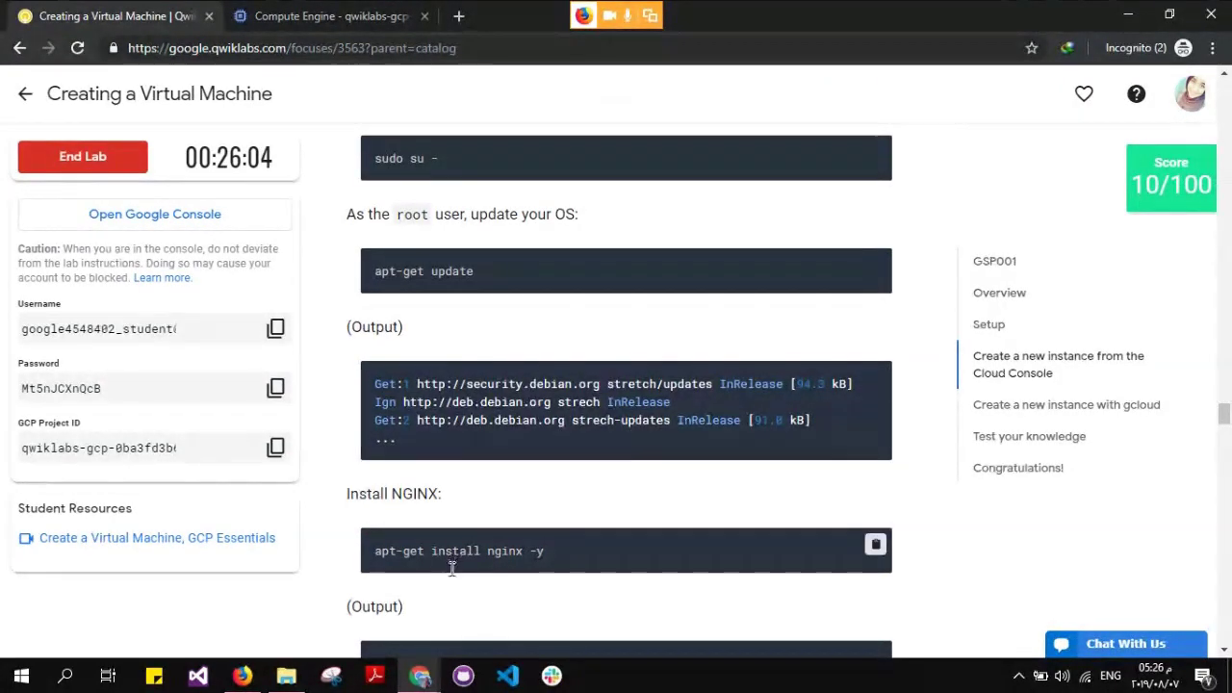
mouse_move(419, 674)
left_click(644, 574)
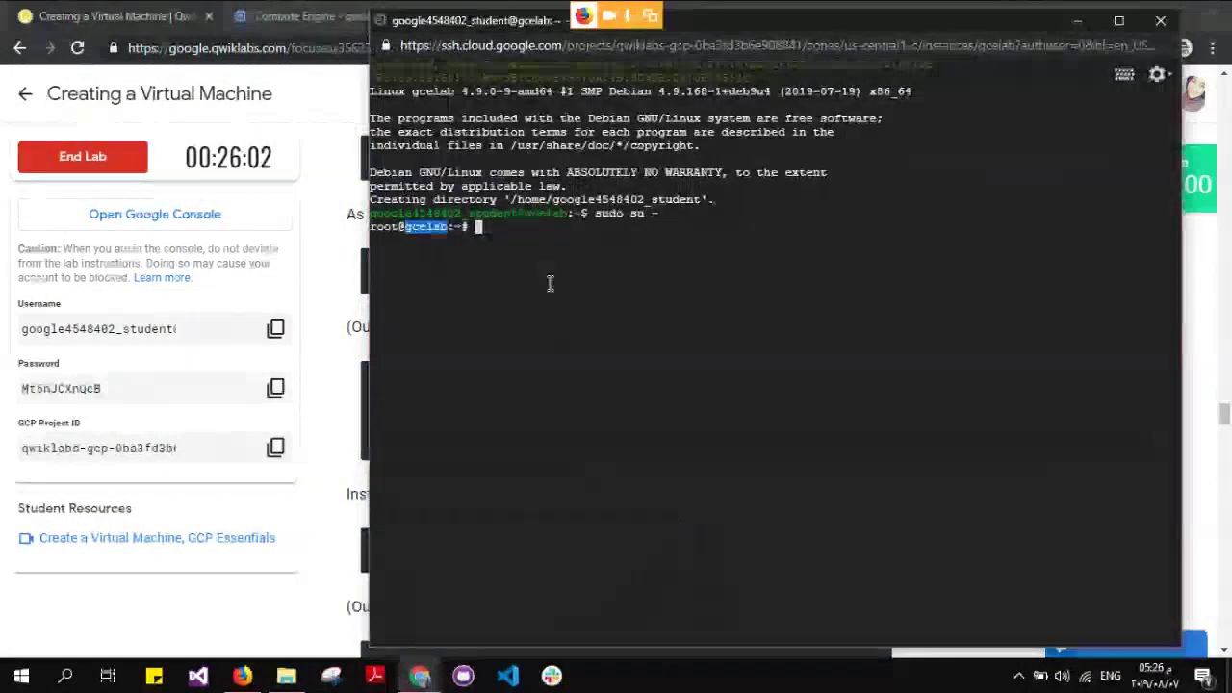
key("ctrl+v")
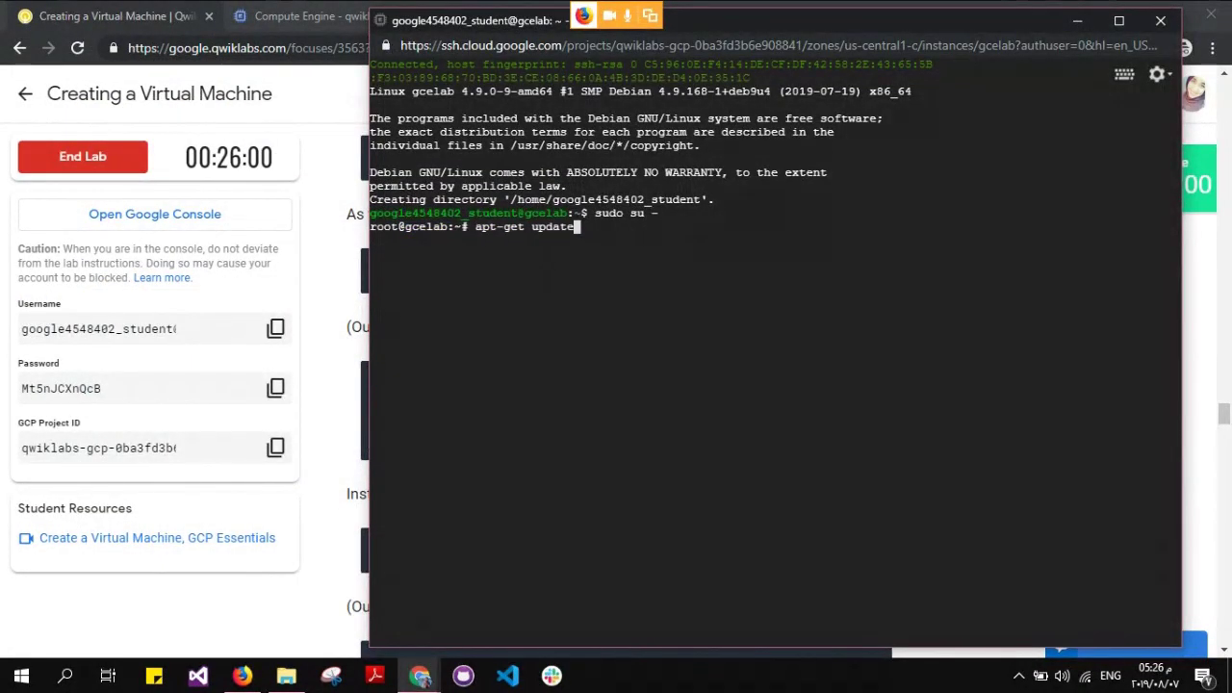
key("Return")
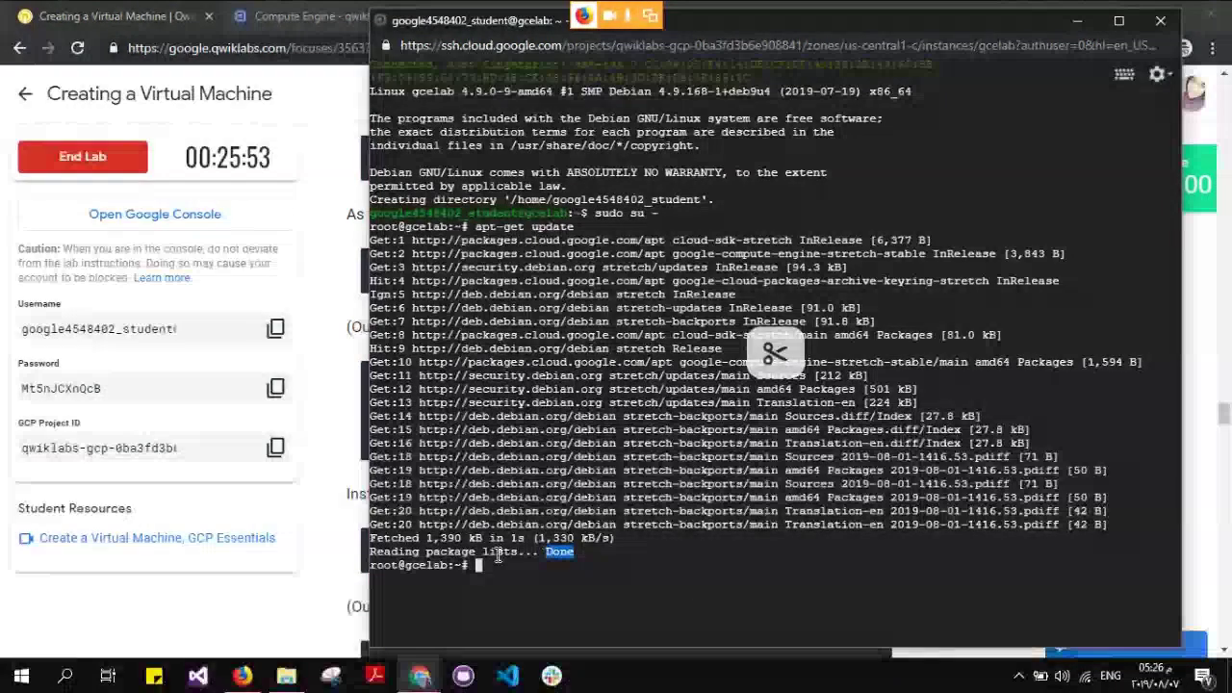
Find the lab's NGINX install command and run apt-get install nginx -y in the gcelab SSH session
left_click(357, 509)
scroll(632, 395, "down", 3)
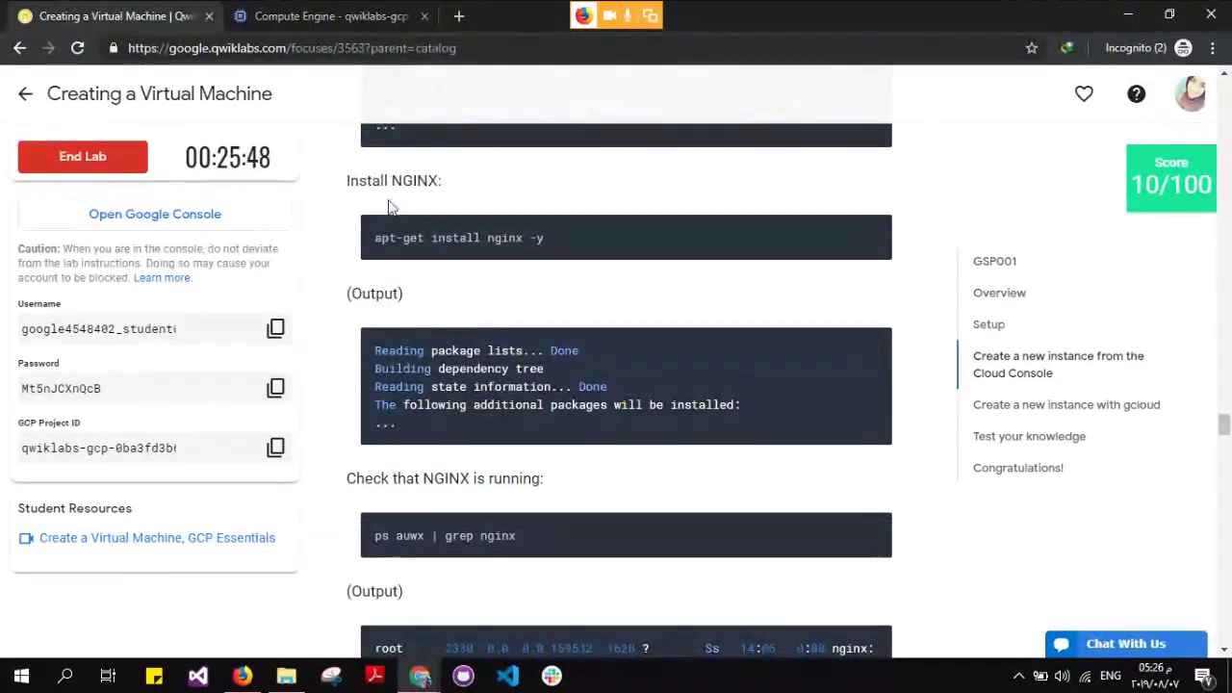
mouse_move(536, 239)
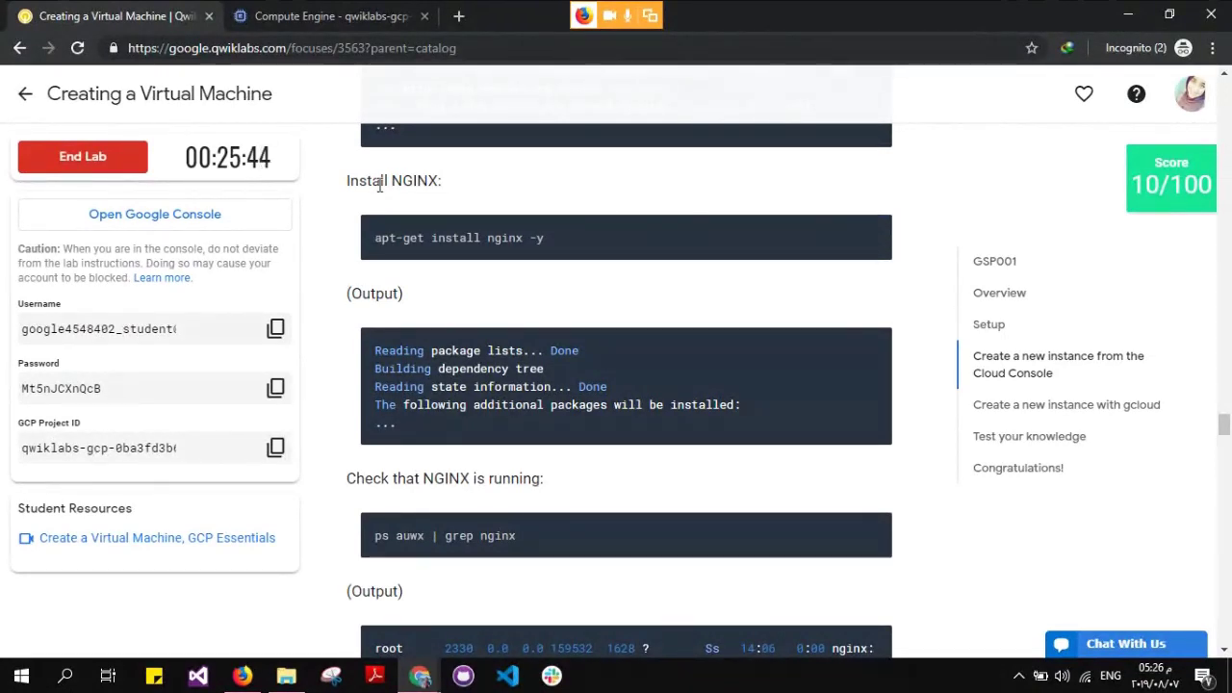
mouse_move(380, 246)
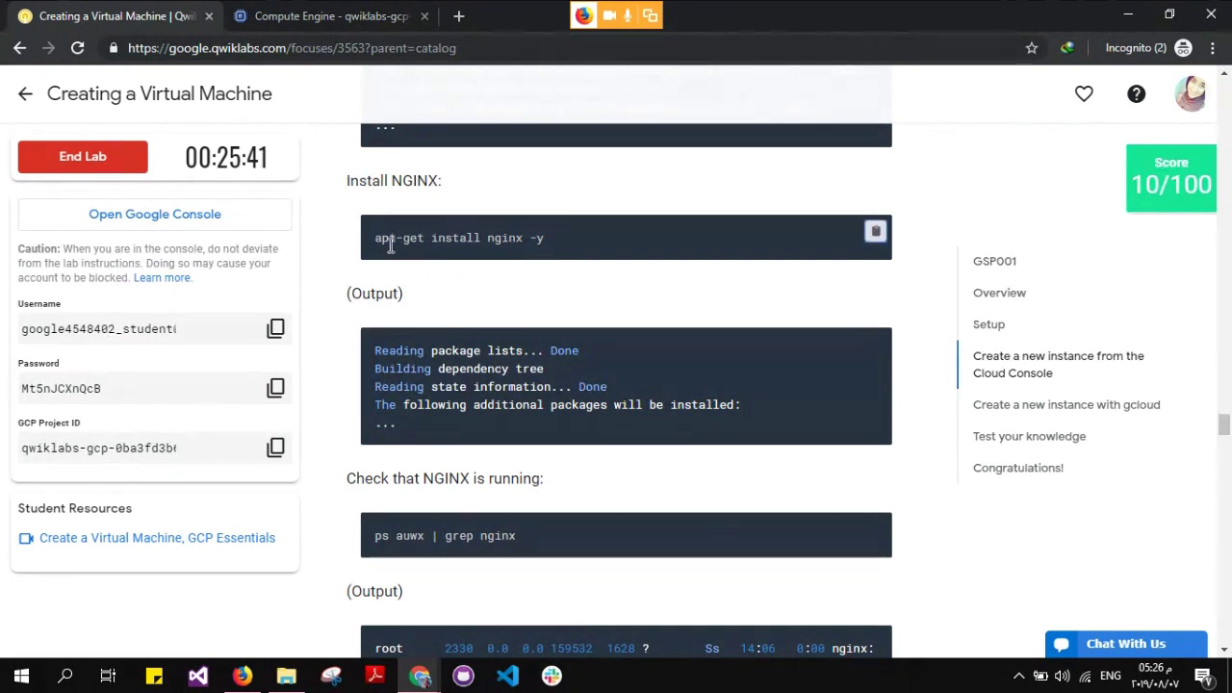
scroll(384, 242, "up", 1)
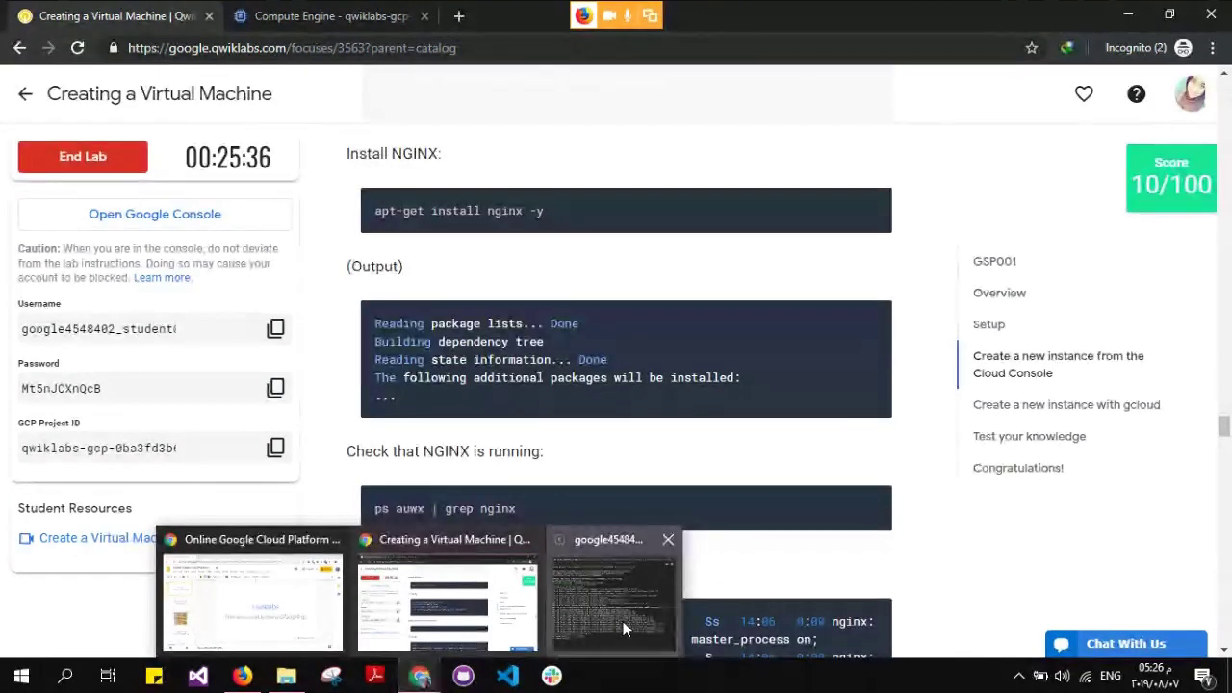
left_click(622, 621)
key("ctrl+v")
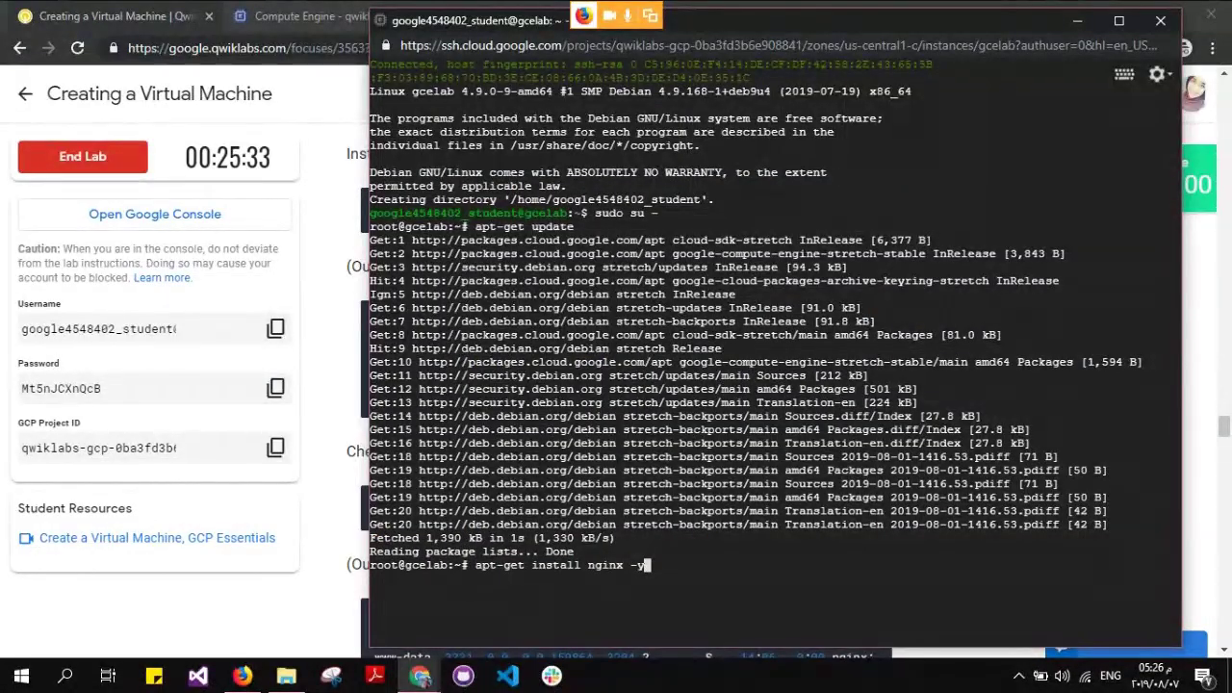
key("Return")
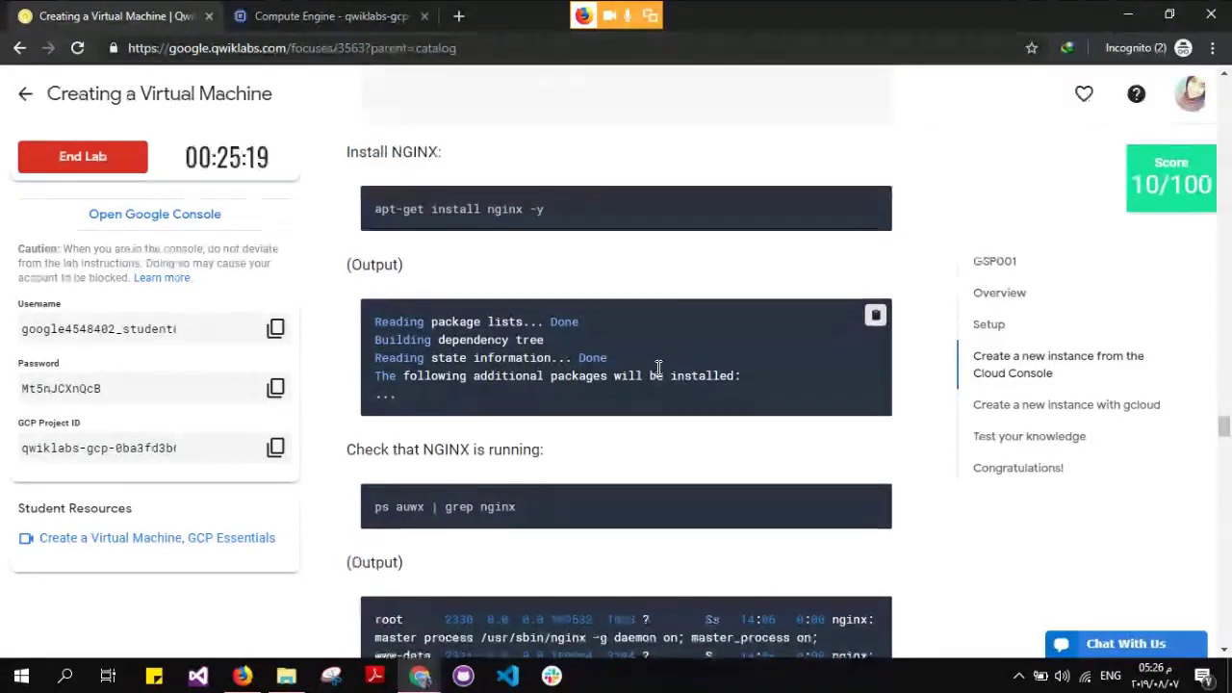
Copy the lab's command for checking that NGINX is running and run ps auwx | grep nginx in the gcelab SSH session
scroll(654, 371, "down", 3)
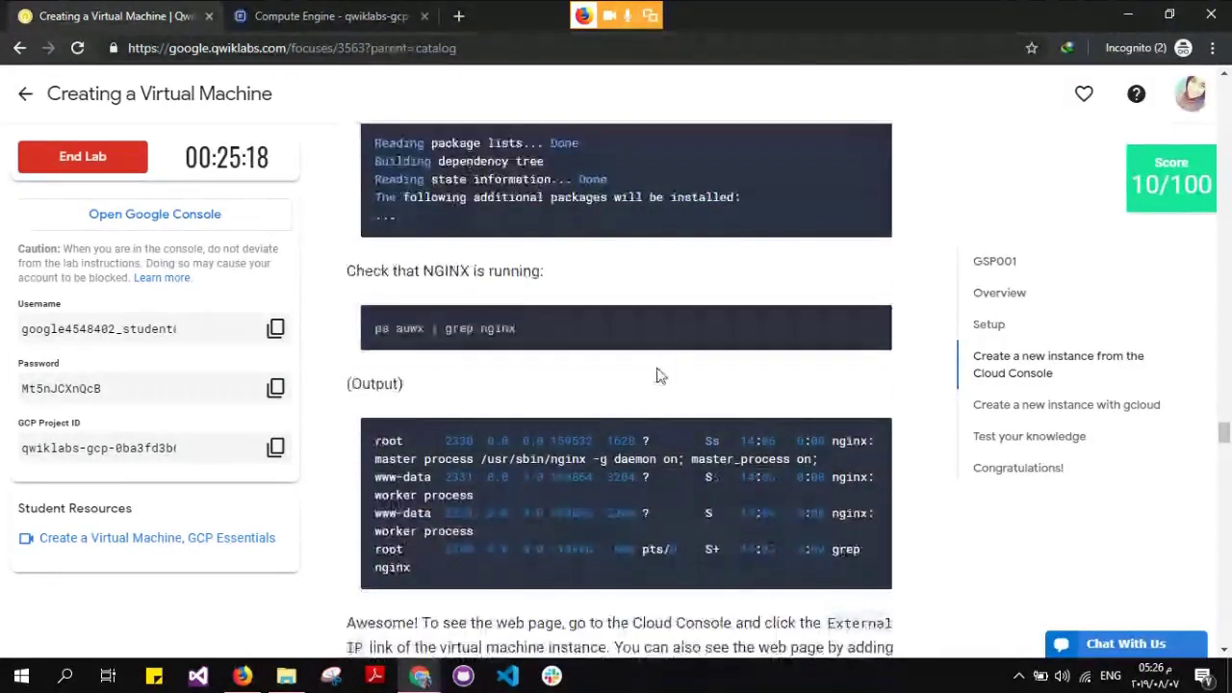
mouse_move(871, 332)
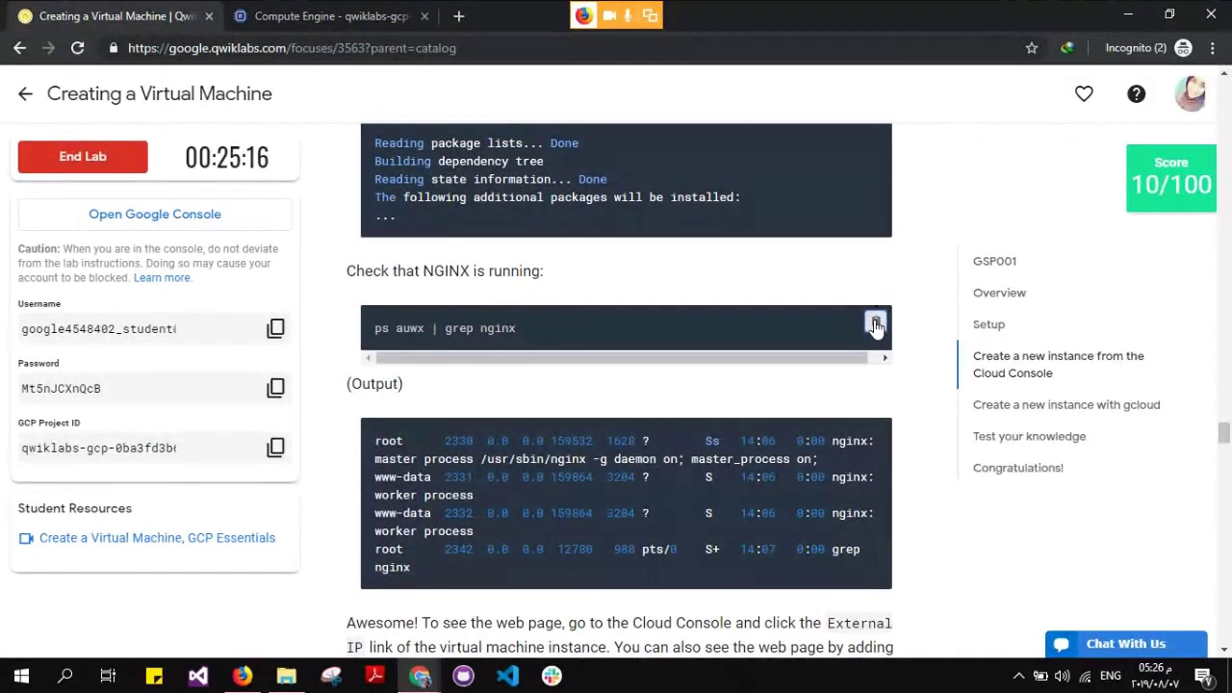
mouse_move(419, 676)
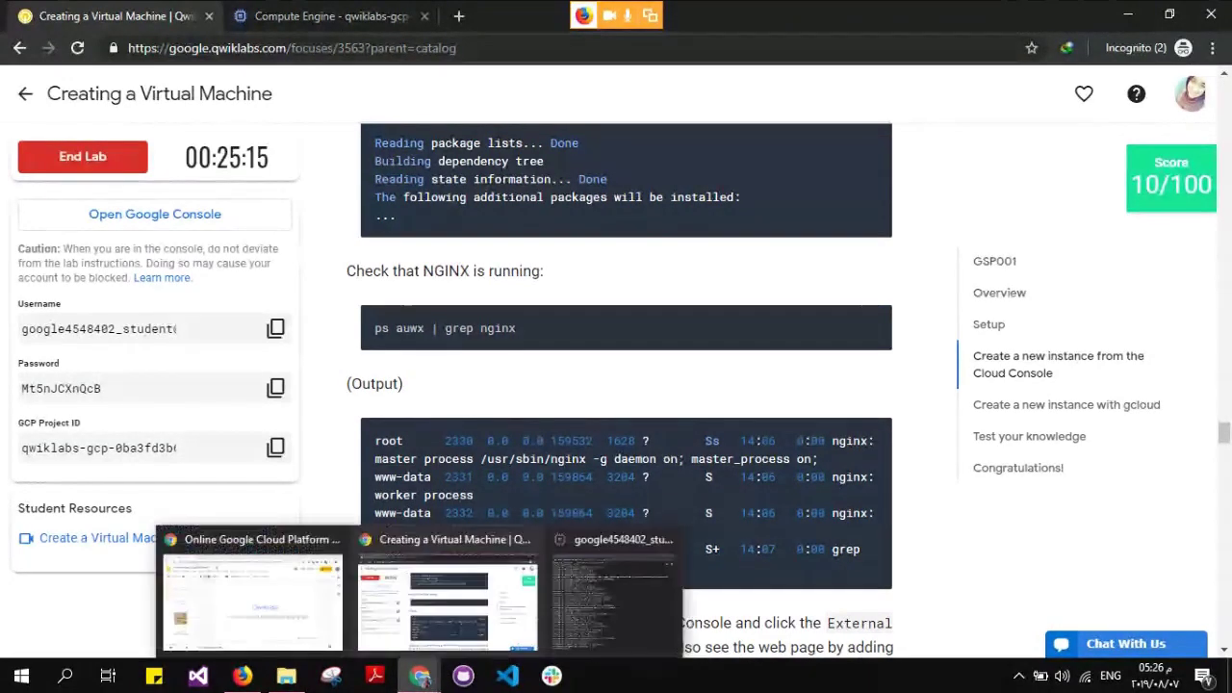
left_click(591, 594)
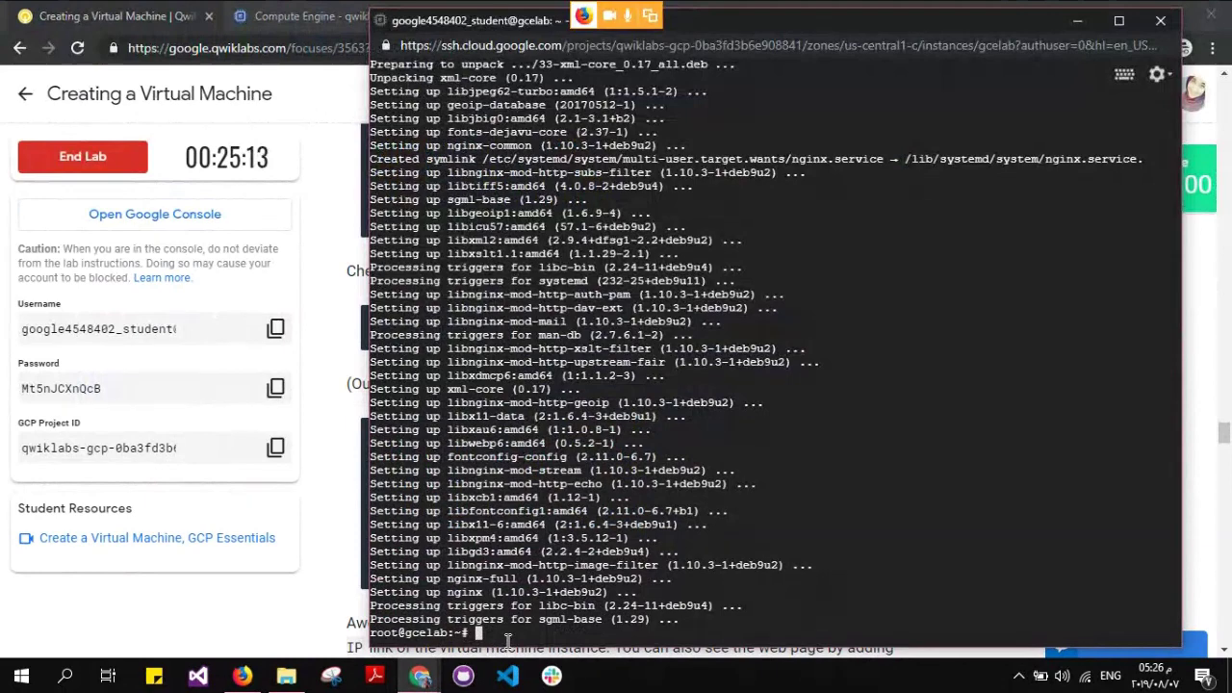
key("ctrl+v")
key("Return")
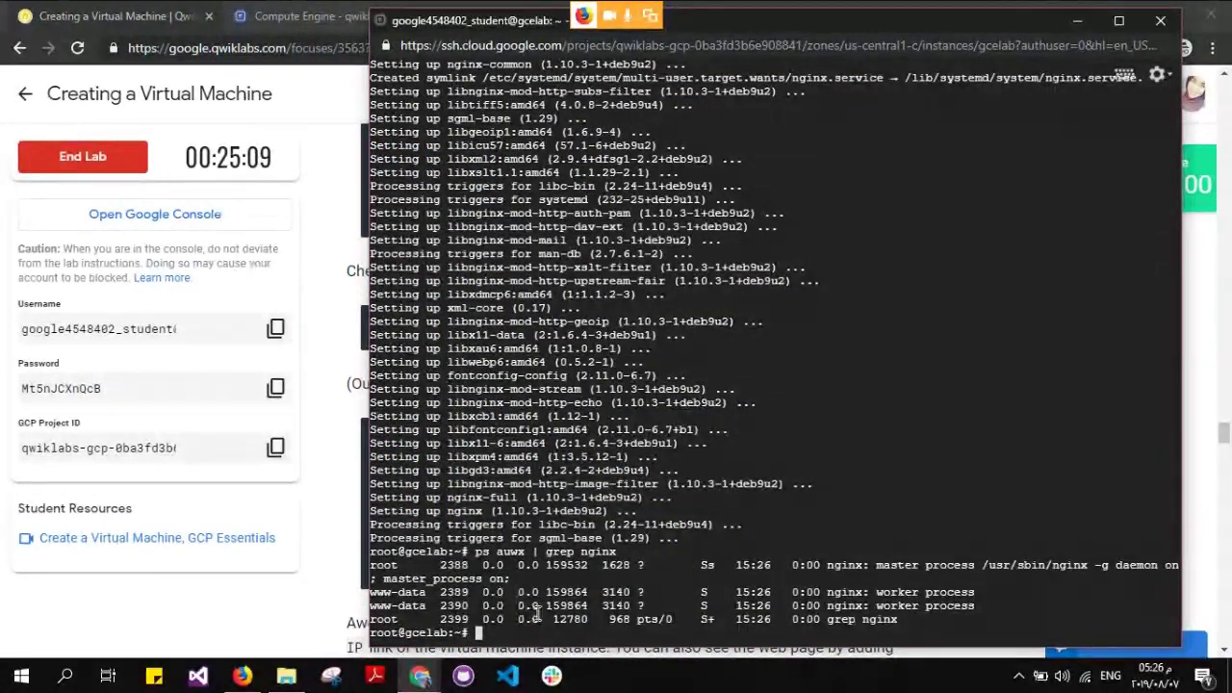
key("alt+Tab")
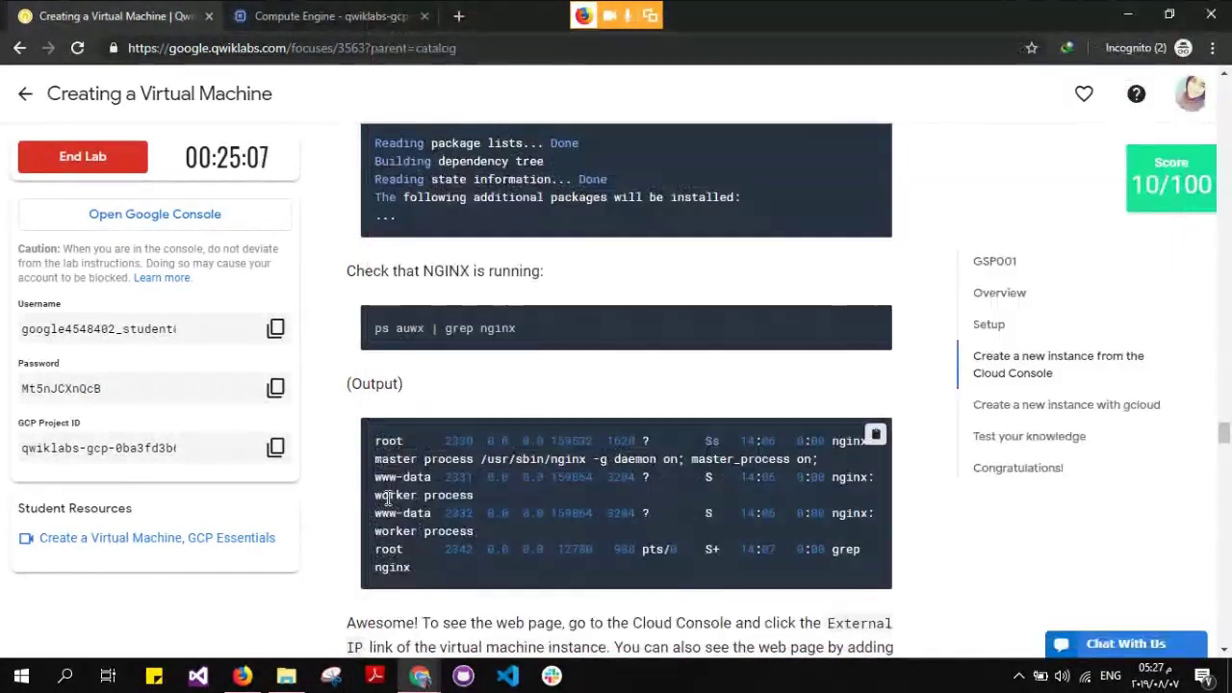
Read the lab's instructions for viewing the web page and open gcelab's external IP from the VM instances list
scroll(728, 499, "down", 2)
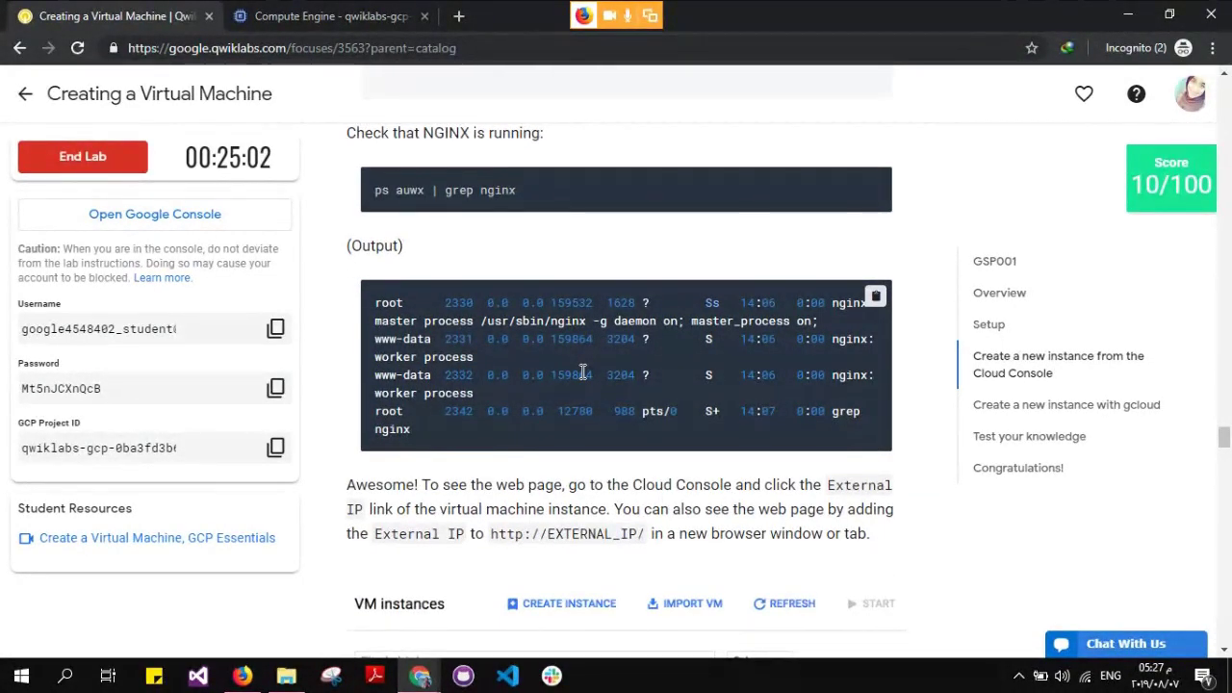
key("alt+Tab")
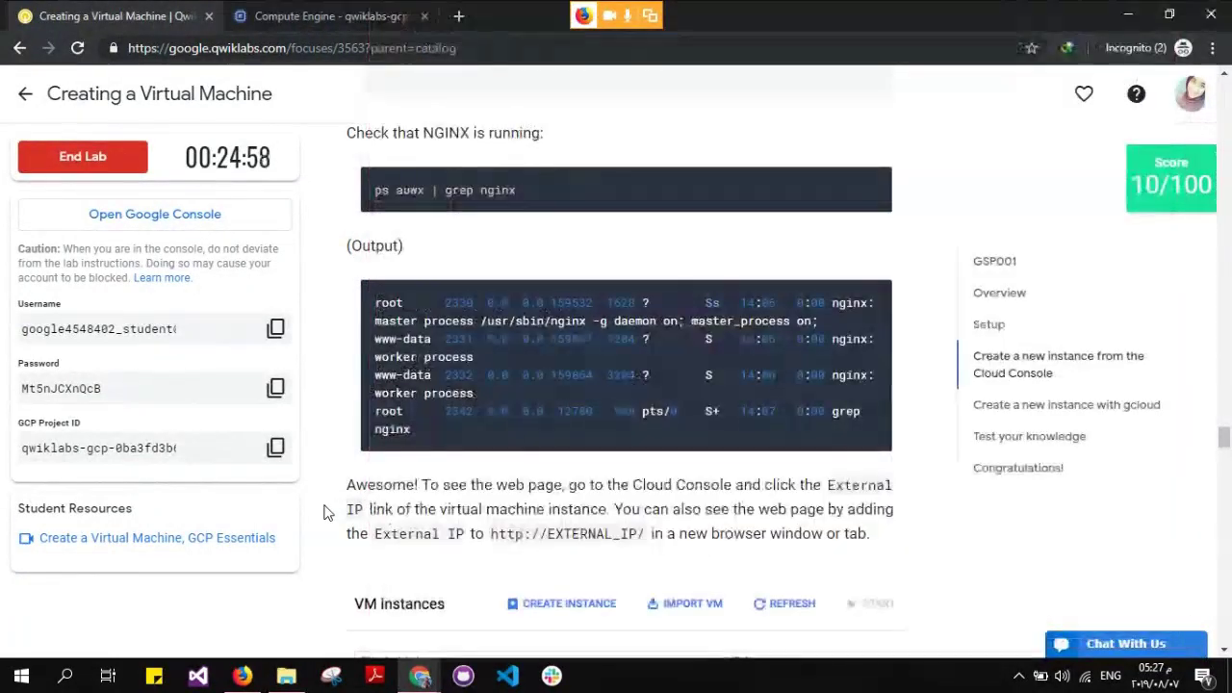
left_click(329, 512)
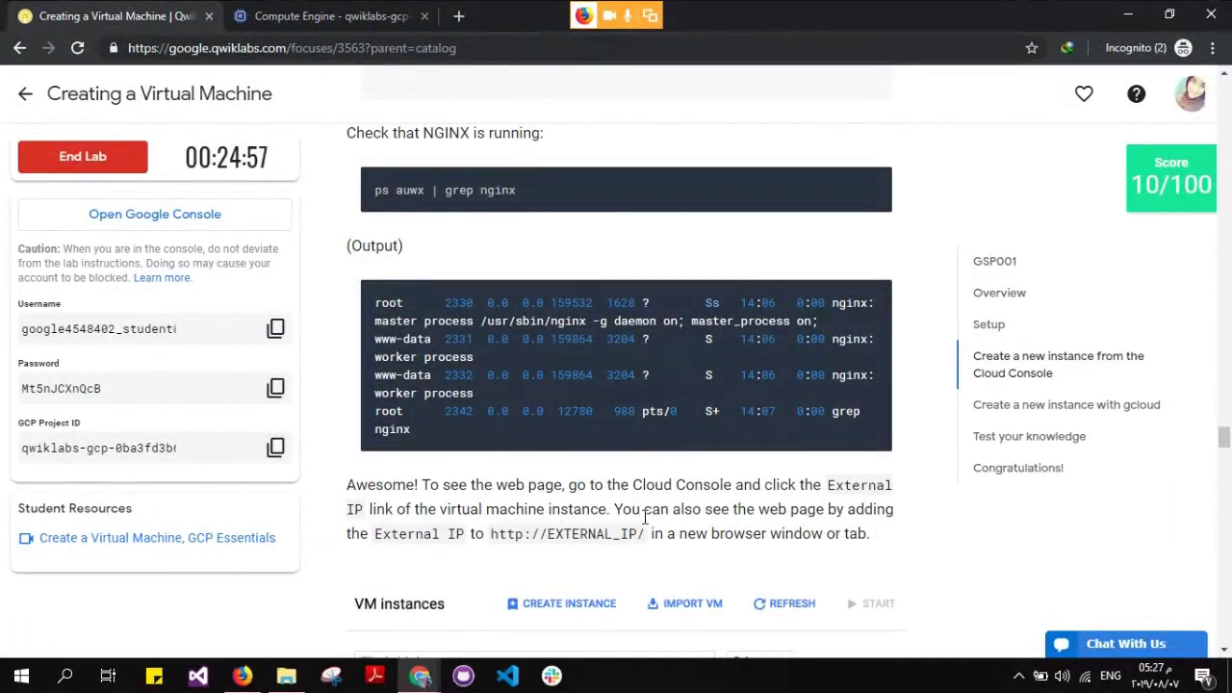
scroll(644, 517, "down", 2)
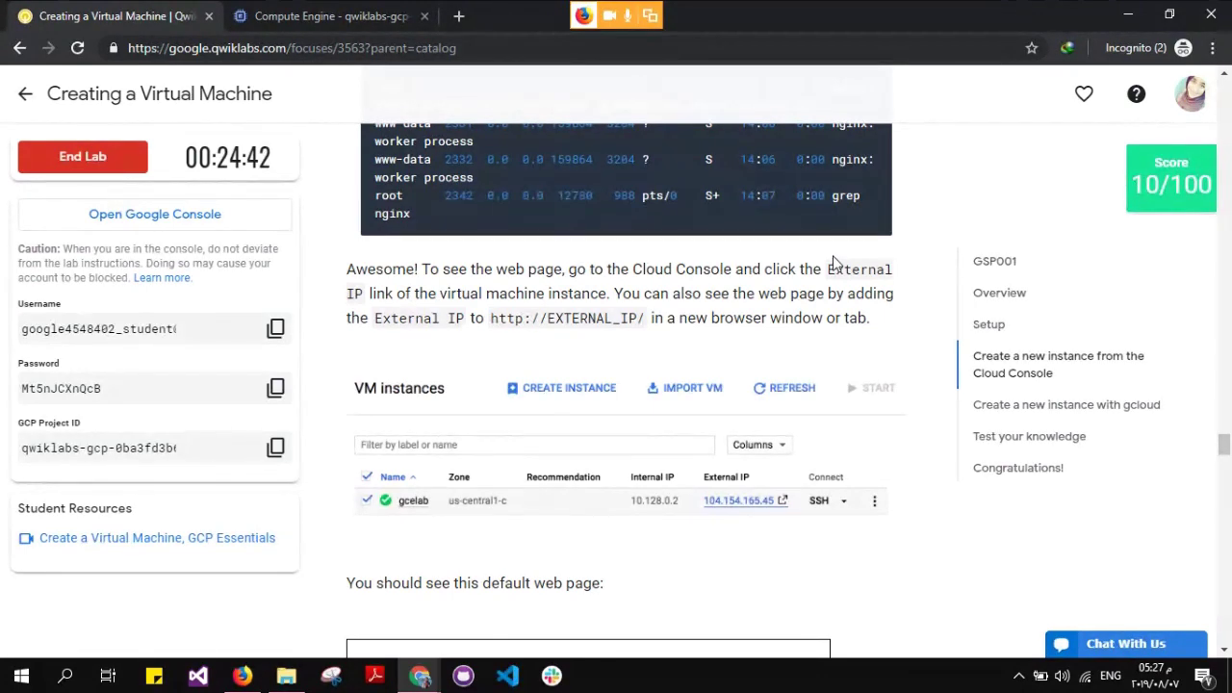
left_click(366, 15)
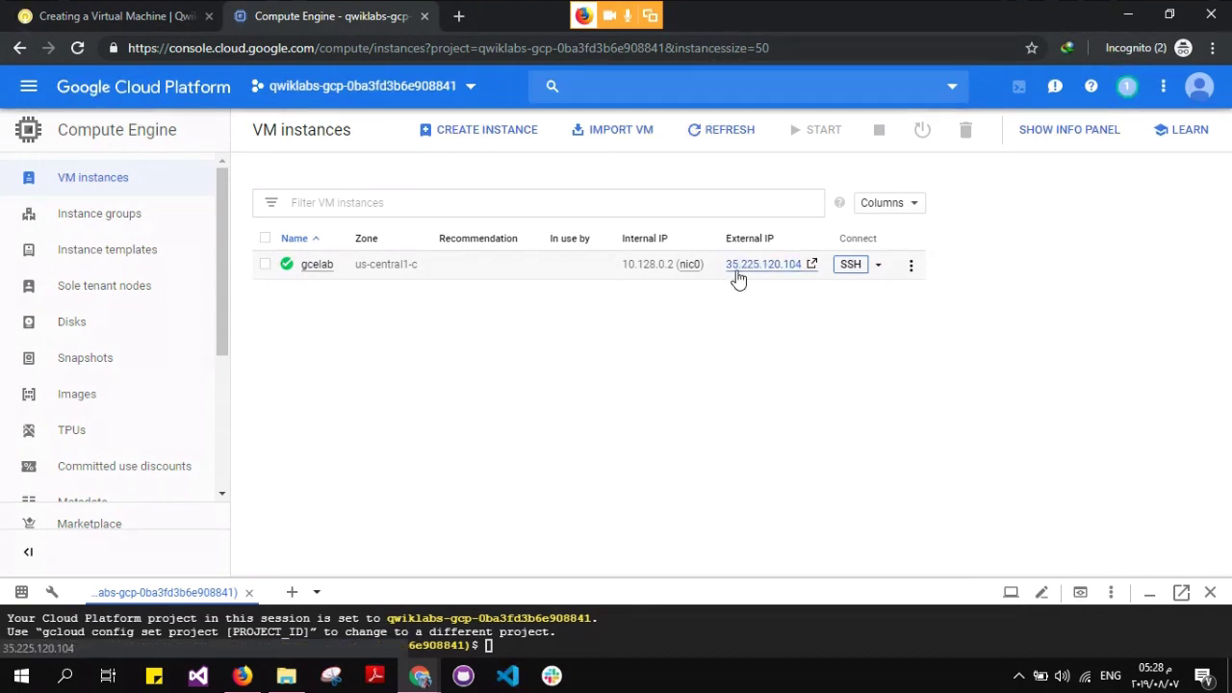
left_click(97, 15)
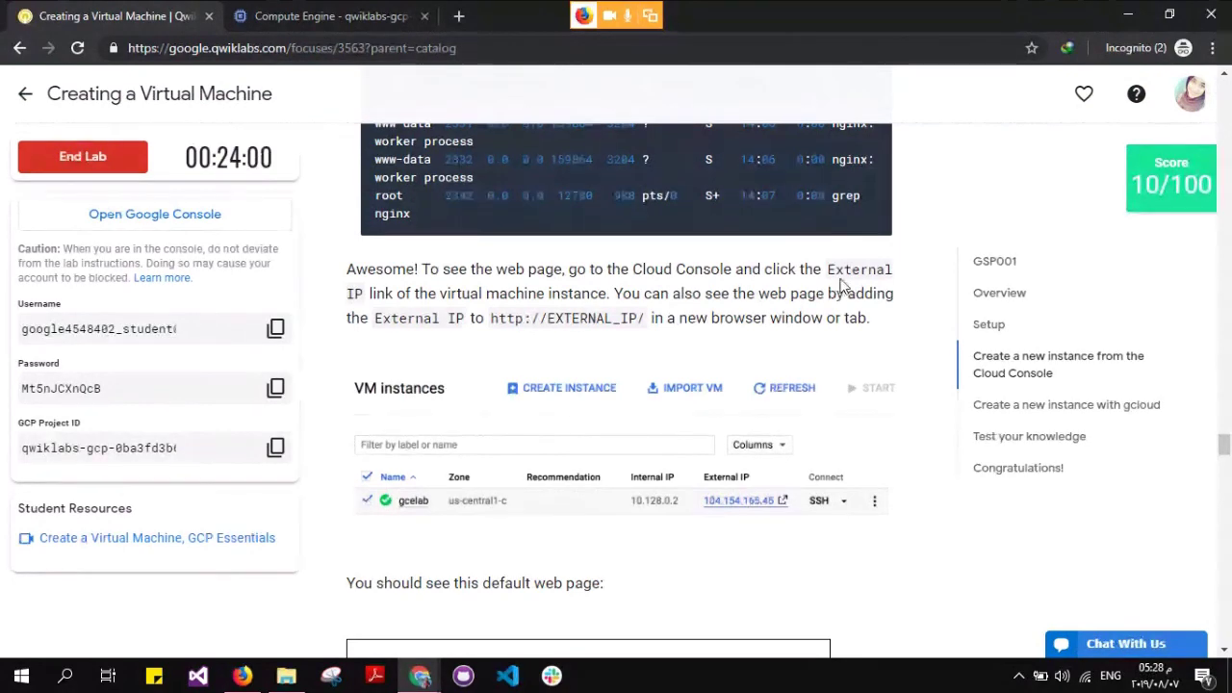
left_click(327, 15)
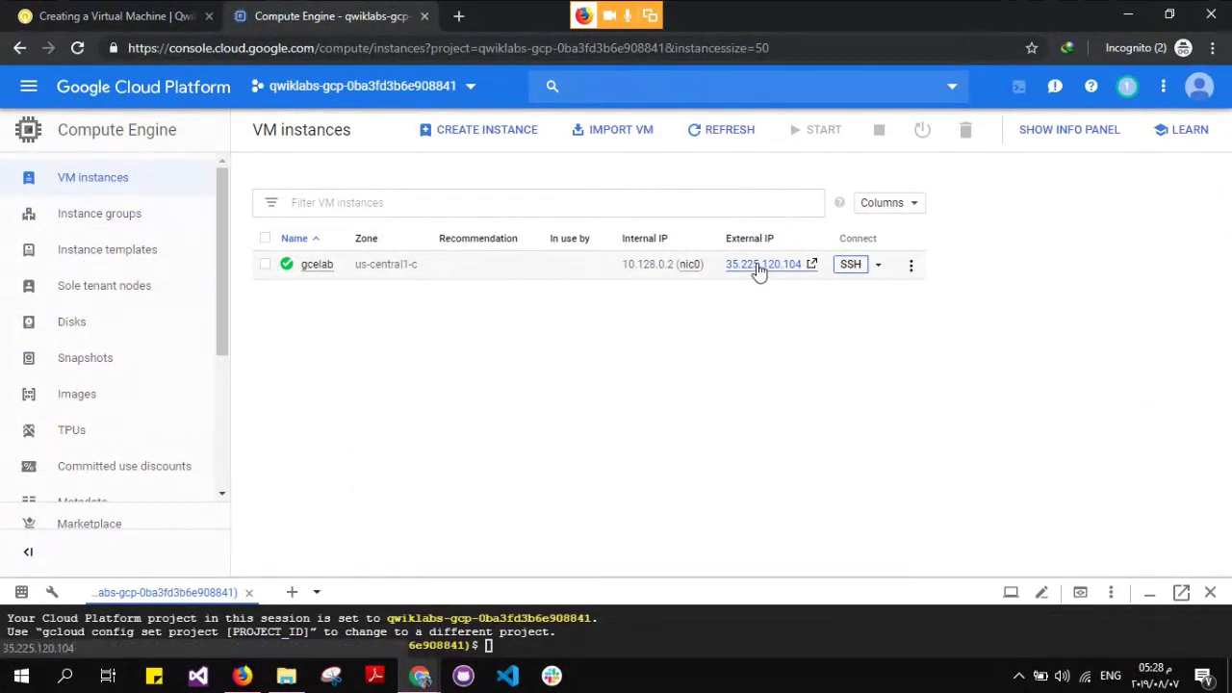
left_click(758, 266)
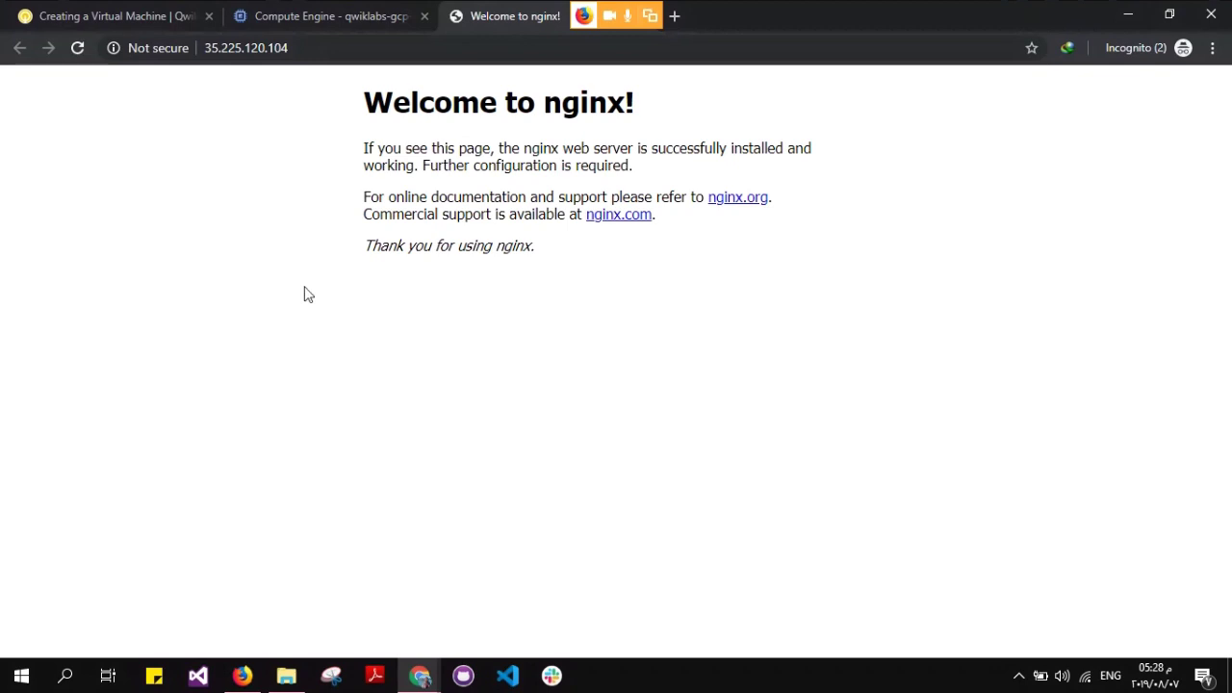
Review the lab's score breakdown and check the progress of the Compute Engine instance and Nginx Server task
key("ctrl+1")
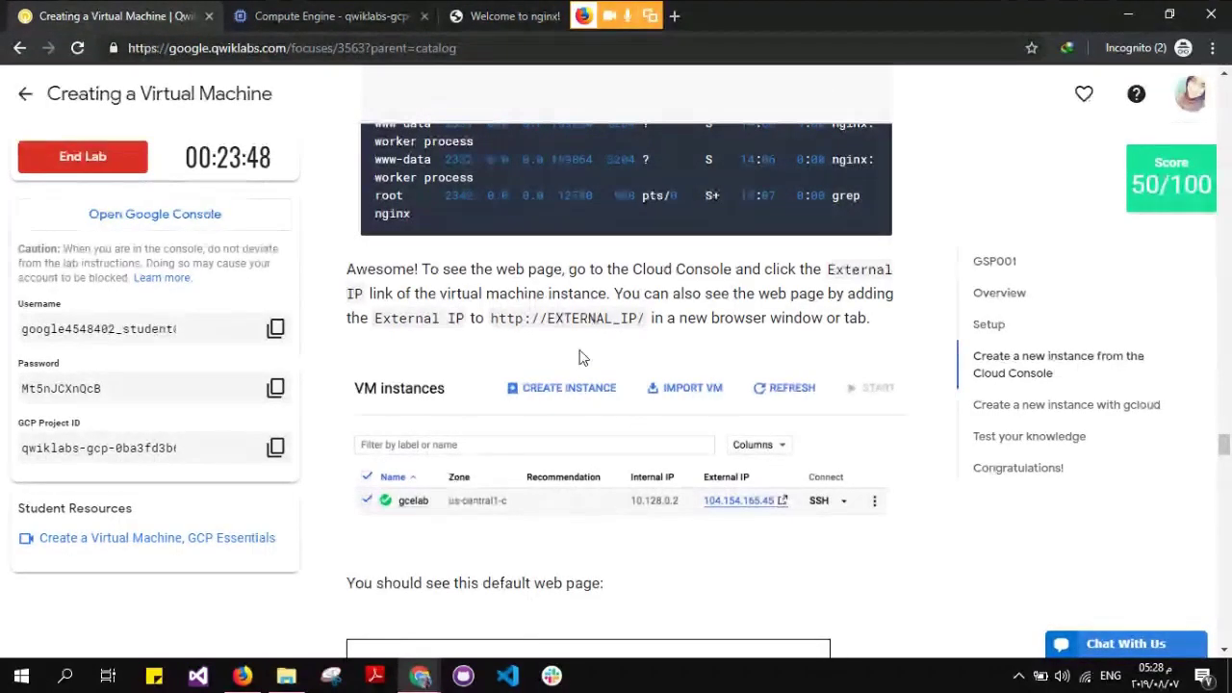
left_click(1186, 193)
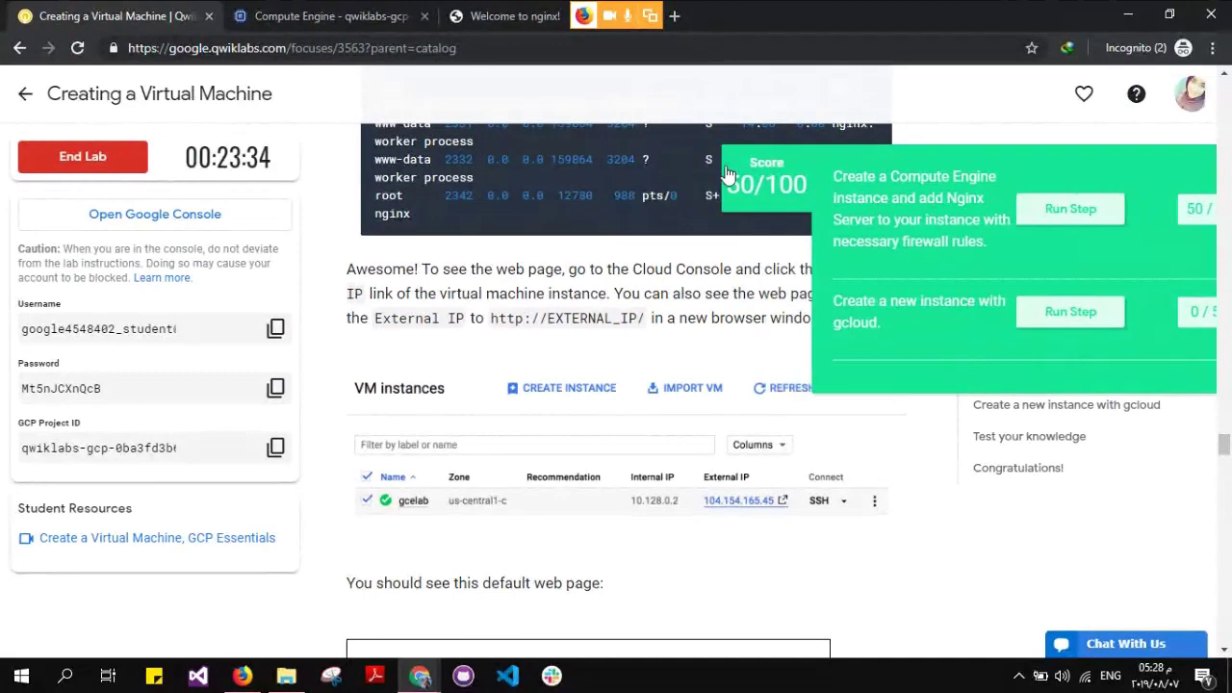
left_click(447, 1)
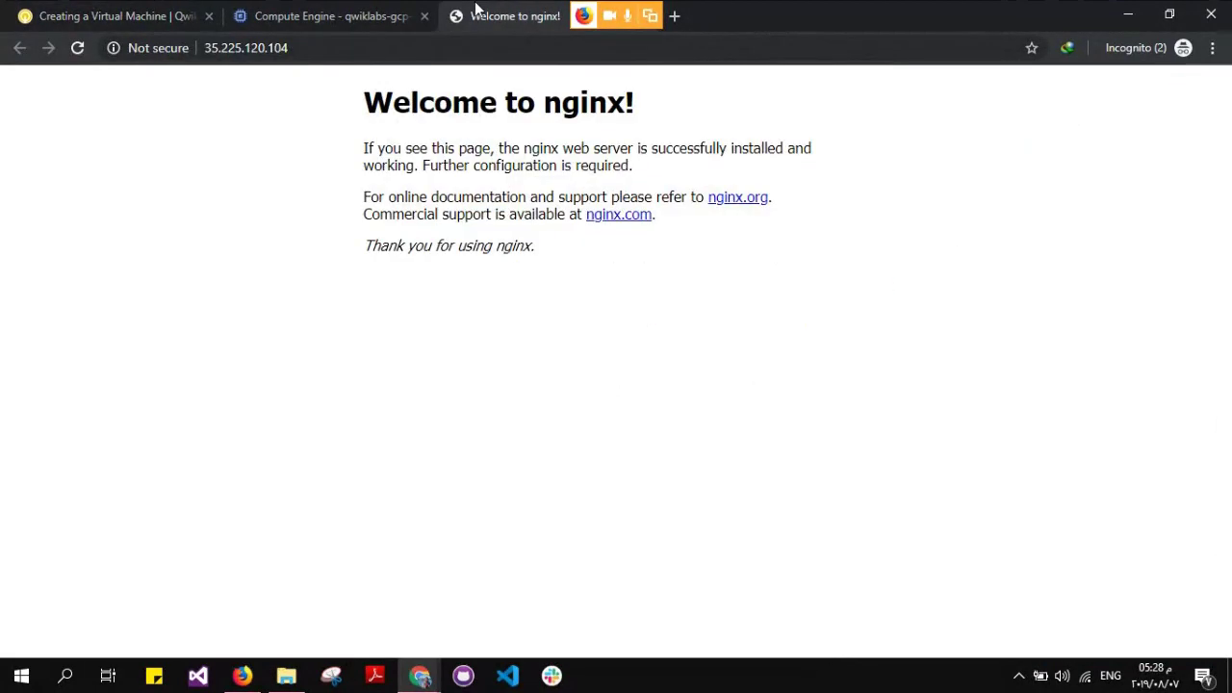
left_click(70, 8)
scroll(682, 434, "down", 4)
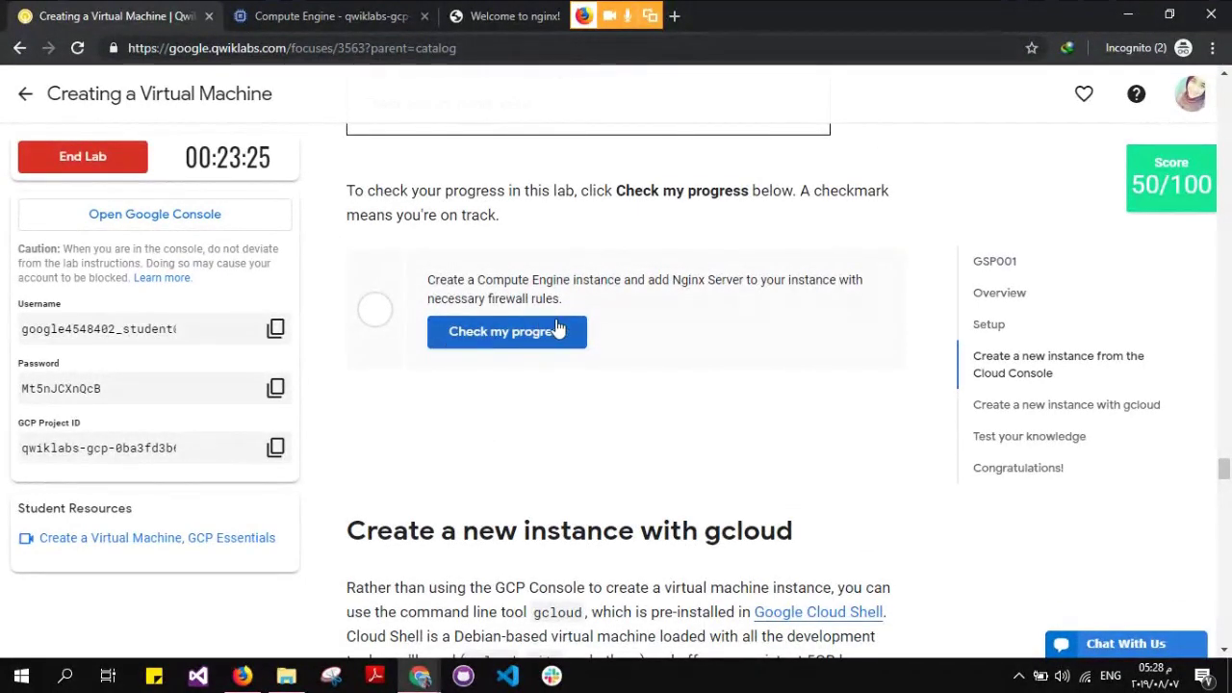
left_click(499, 344)
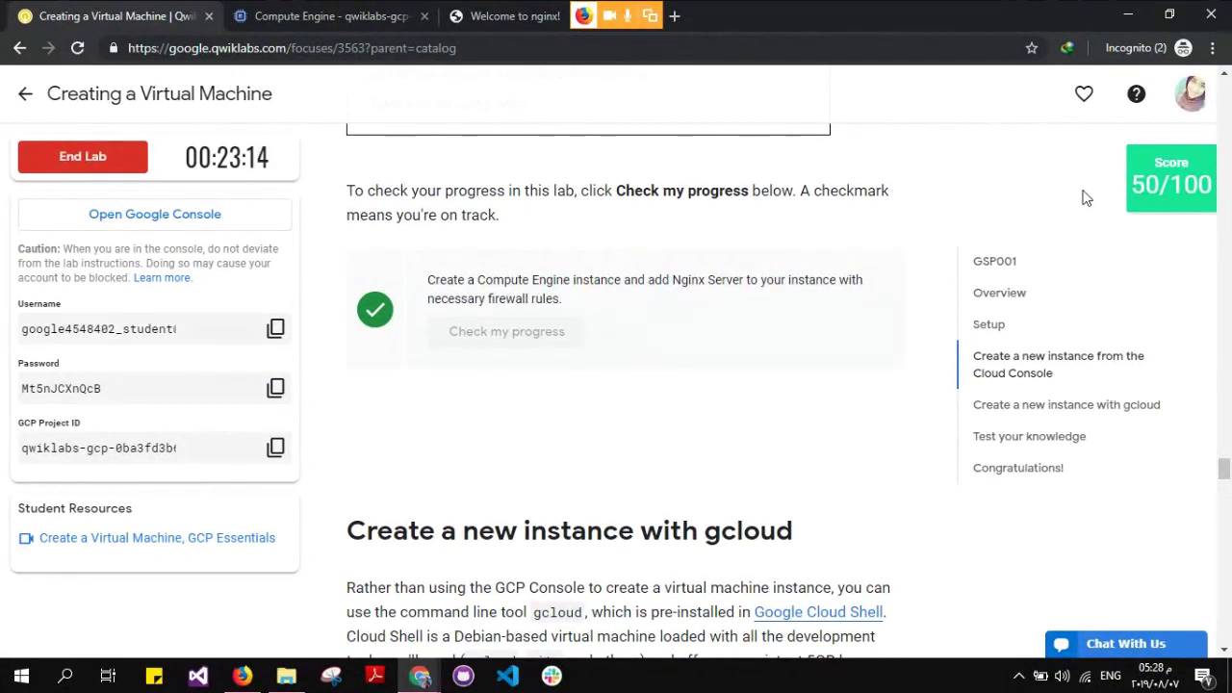
Read the lab's introduction to creating an instance with gcloud and enlarge the Cloud Shell terminal in the Cloud Console
scroll(607, 421, "down", 3)
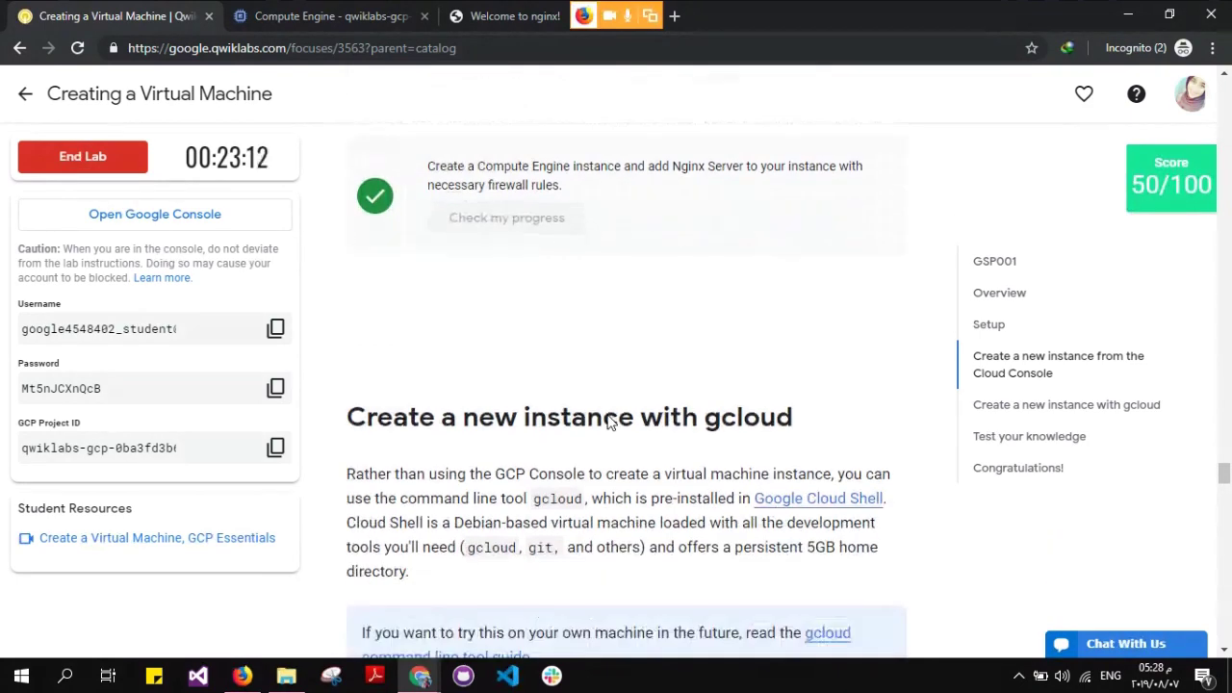
scroll(607, 421, "down", 1)
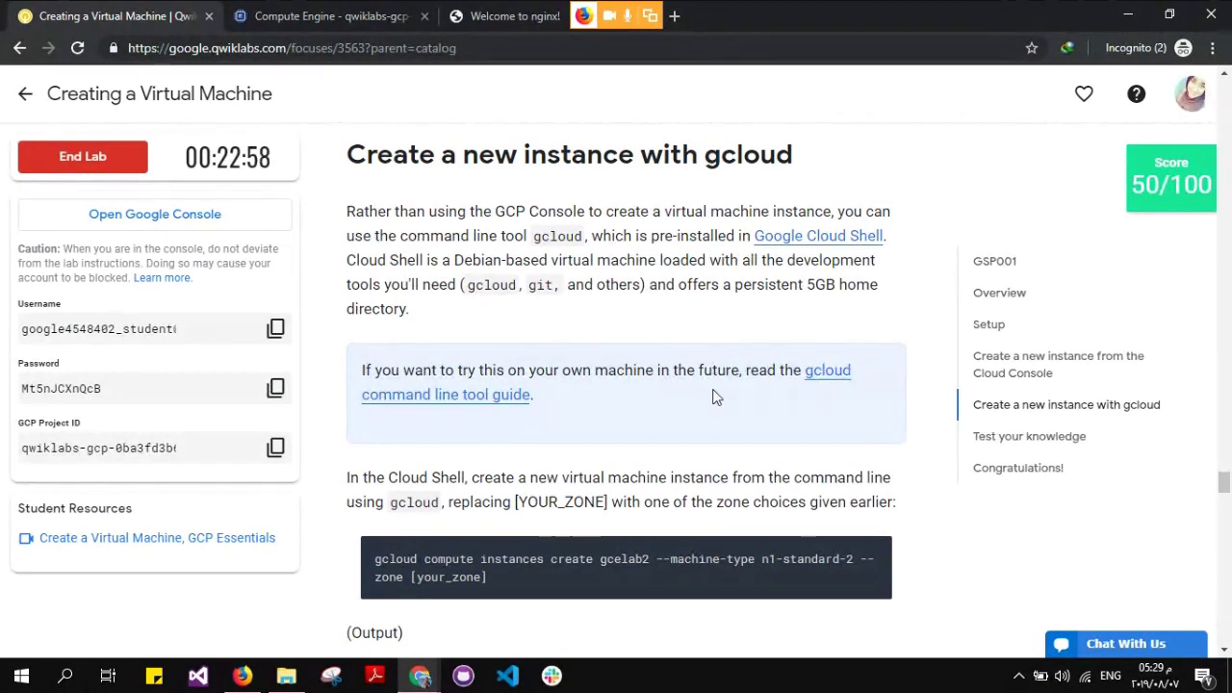
scroll(717, 391, "down", 2)
left_click(318, 16)
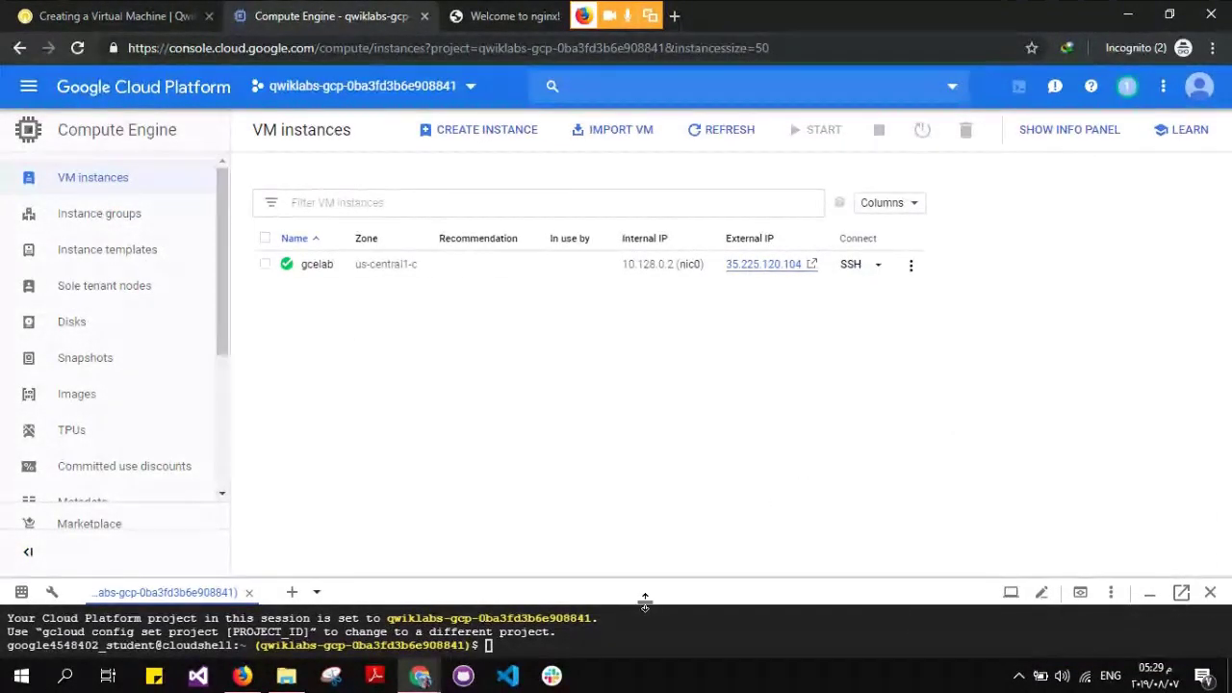
left_click_drag(645, 601, 645, 448)
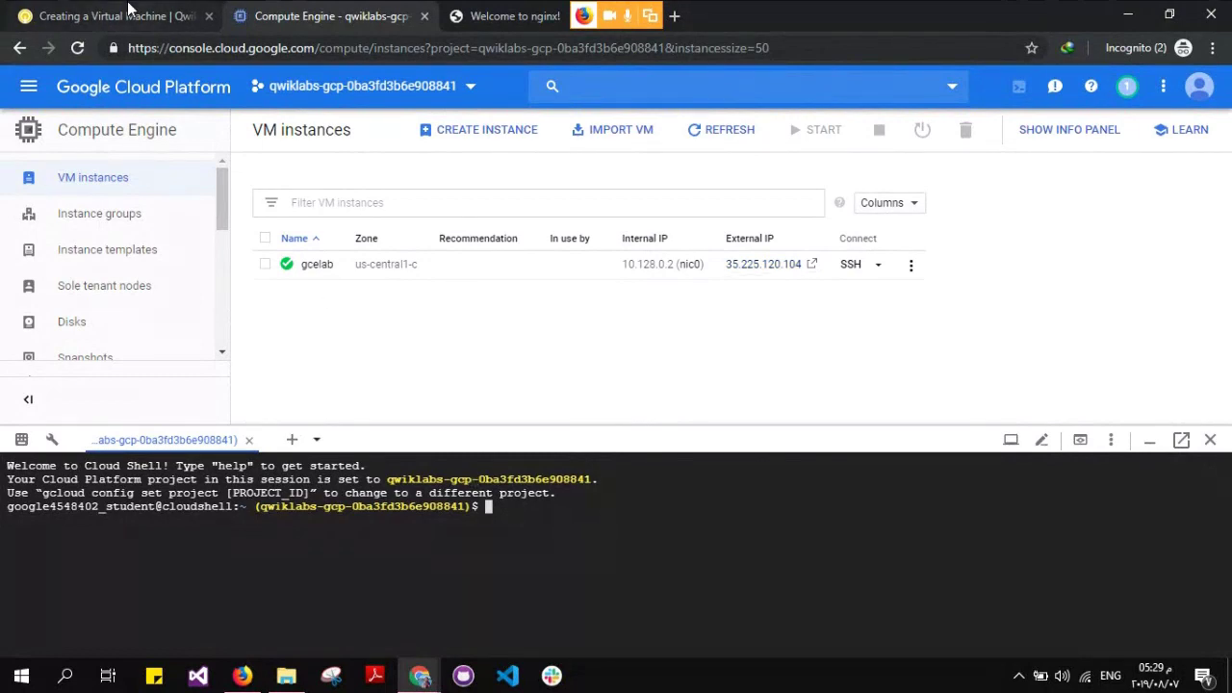
Read through the lab's gcloud command and zone replacement note for creating gcelab2, and copy the command
left_click(125, 17)
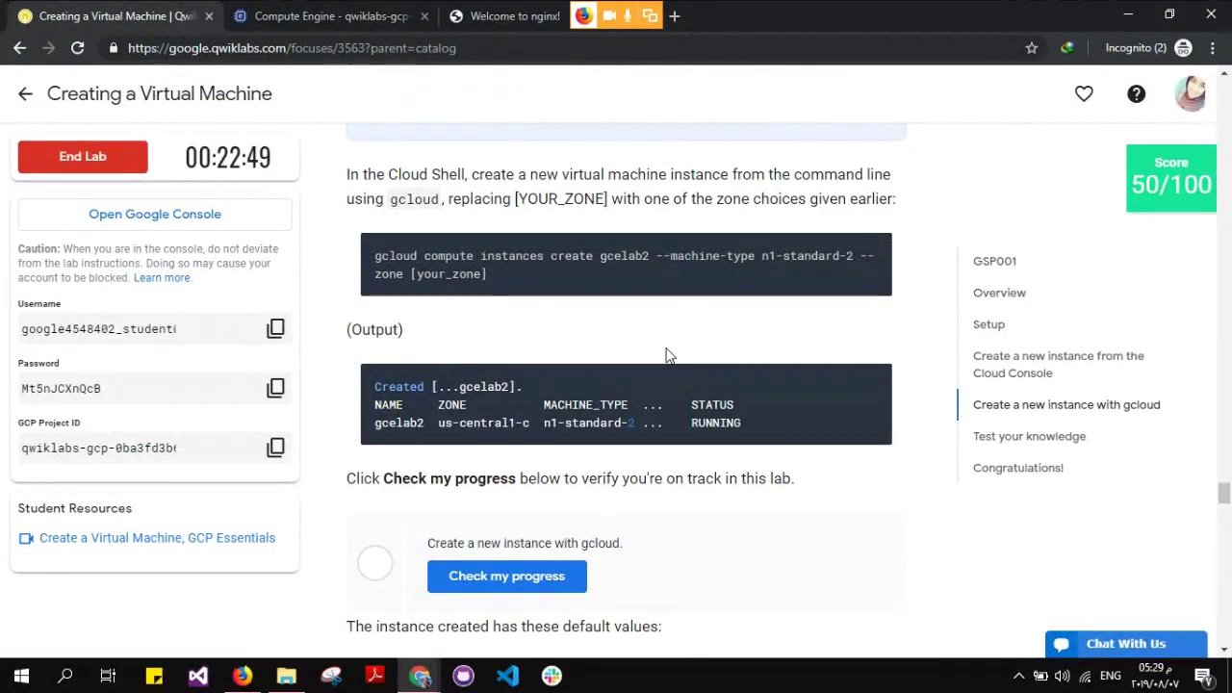
mouse_move(874, 262)
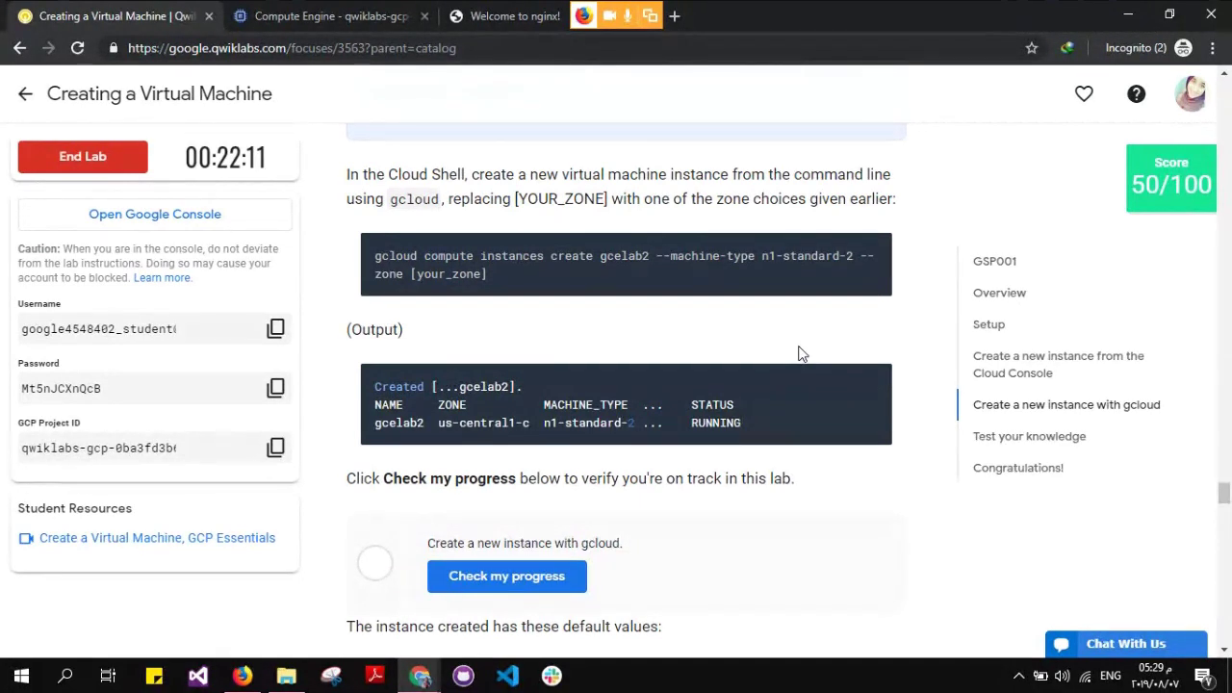
left_click_drag(374, 255, 652, 255)
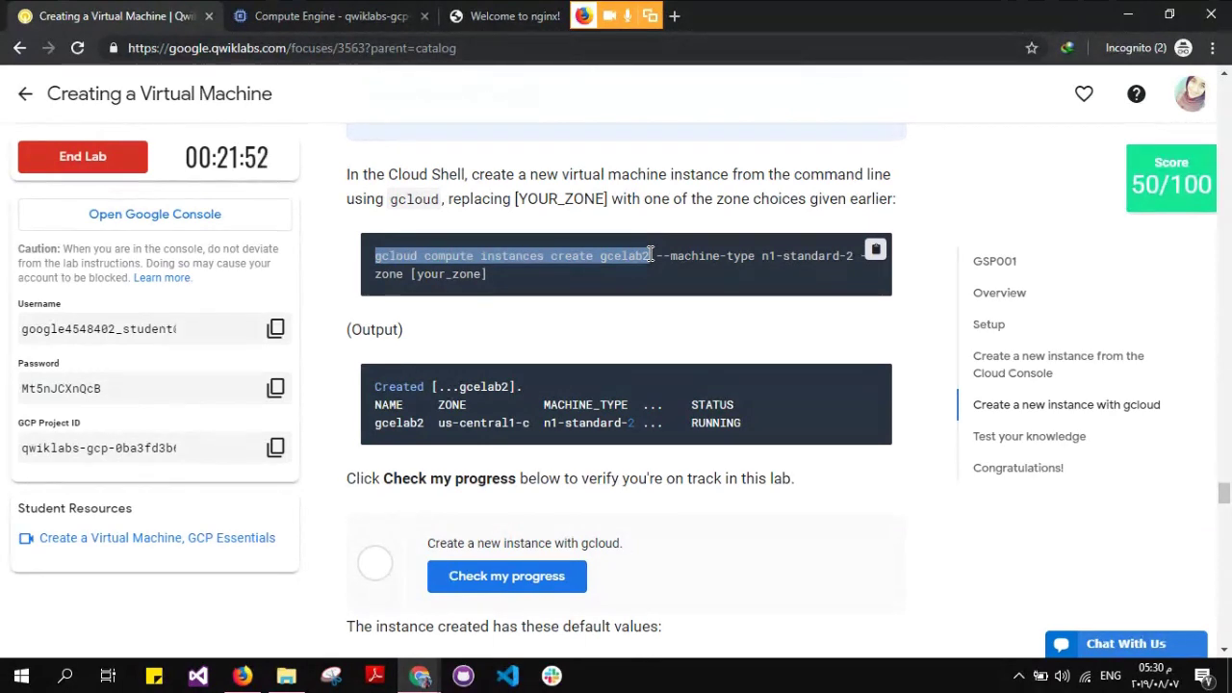
left_click_drag(655, 255, 764, 266)
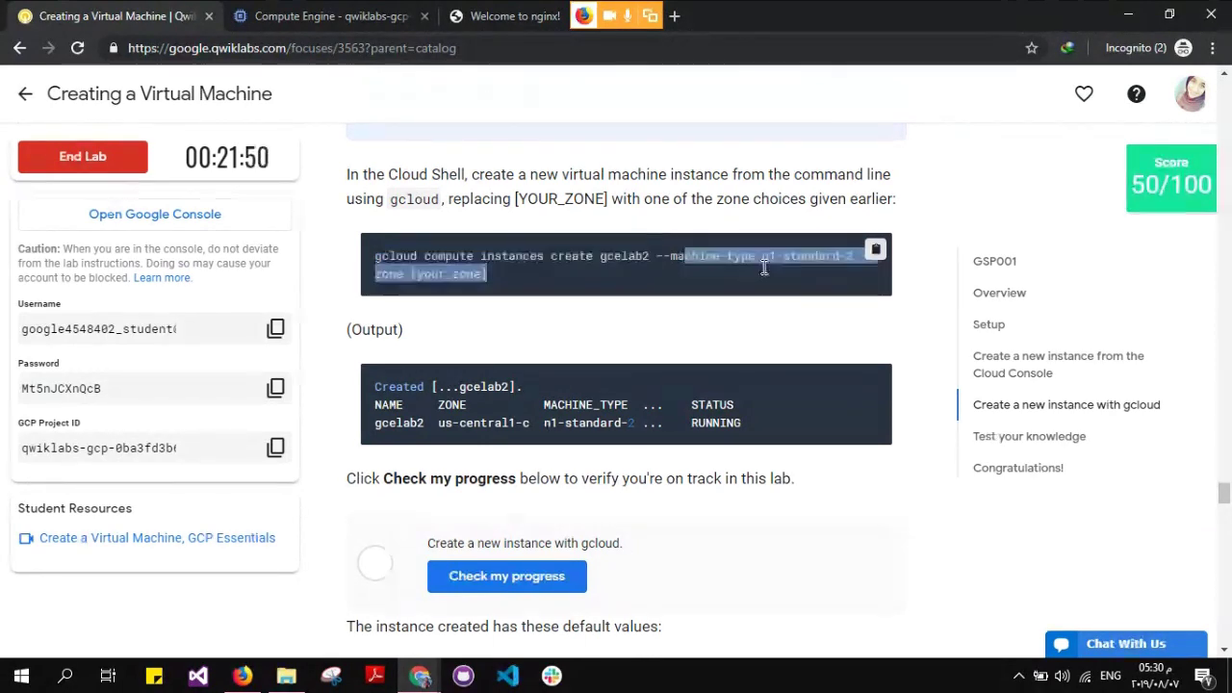
left_click(770, 269)
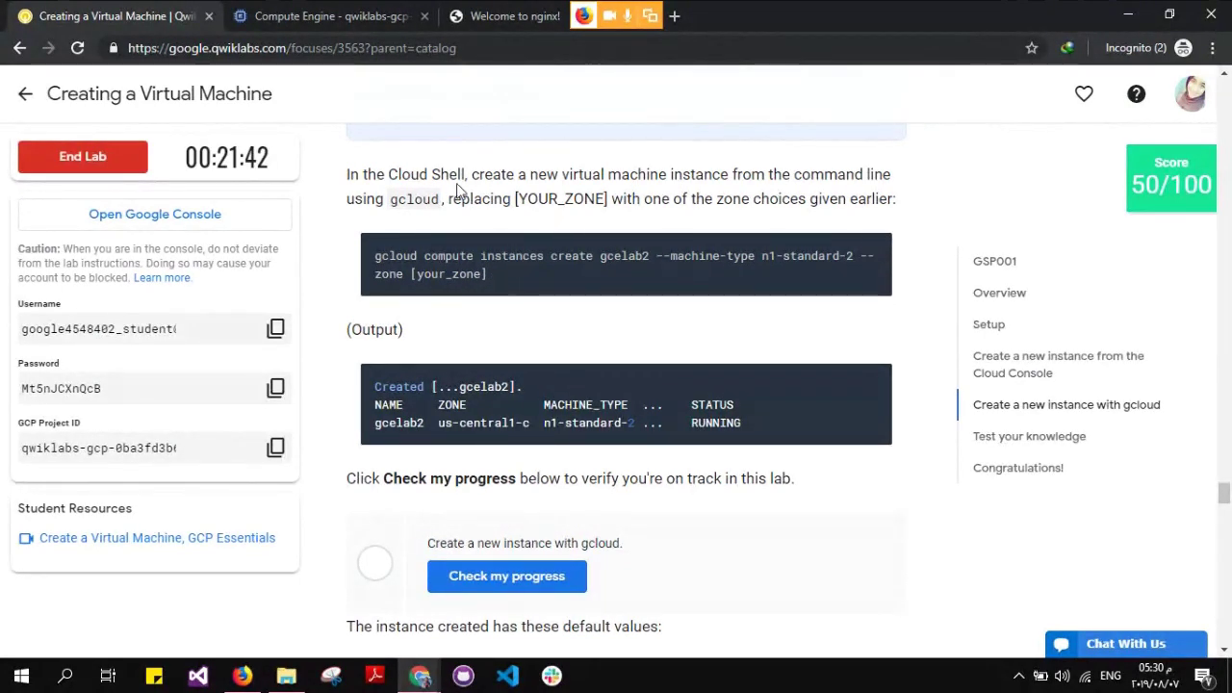
left_click_drag(446, 199, 554, 196)
left_click(554, 197)
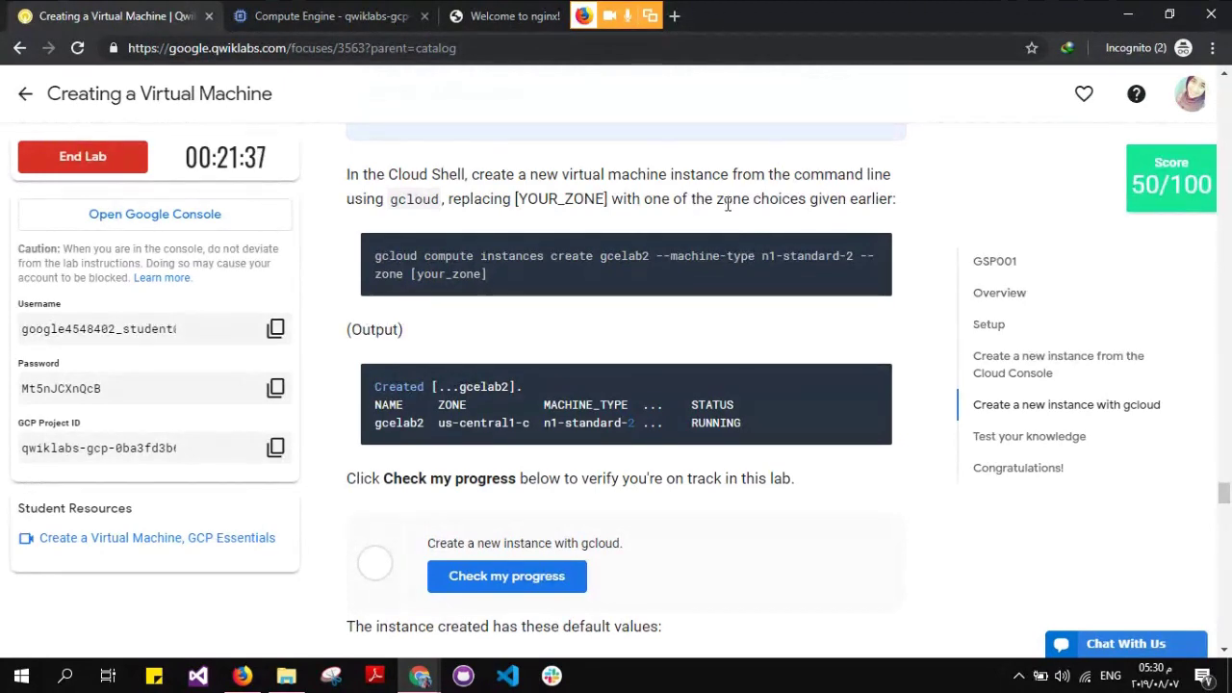
mouse_move(856, 245)
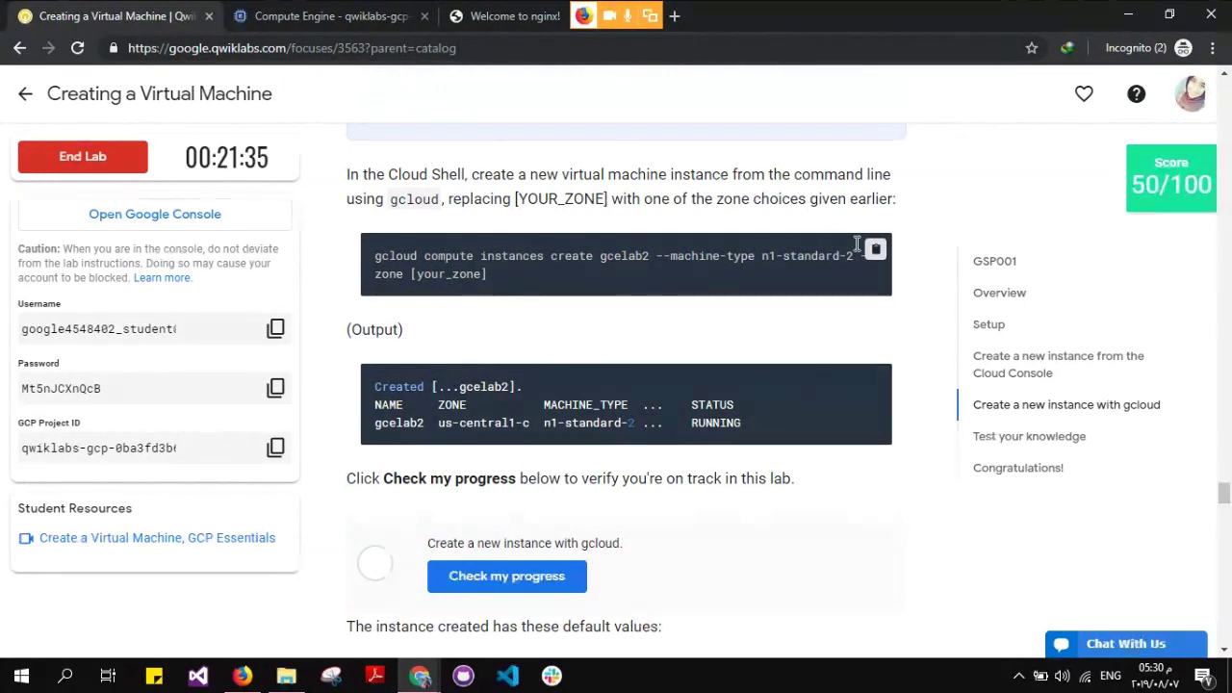
Run gcloud compute instances create gcelab2 --machine-type n1-standard-2 --zone us-central1-c in Cloud Shell and return to the lab instructions
left_click(327, 15)
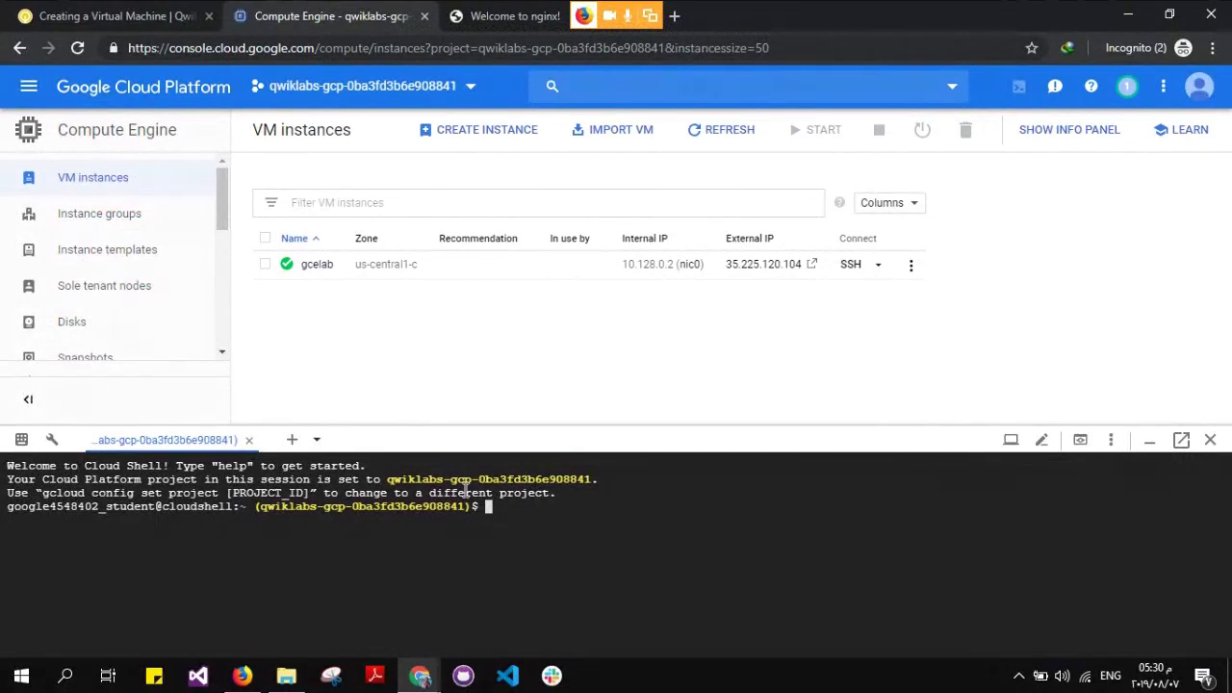
key("ctrl+v")
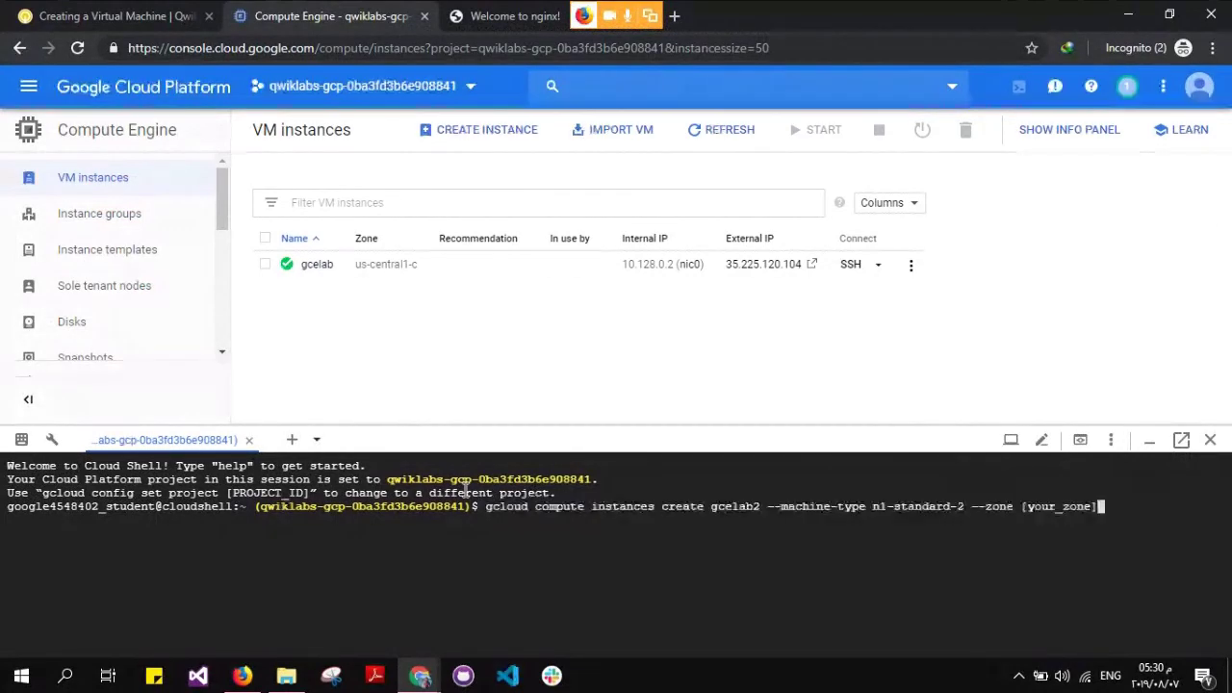
key("BackSpace")
key("BackSpace")
key("BackSpace")
key("BackSpace")
key("BackSpace")
key("BackSpace")
key("BackSpace")
key("BackSpace")
key("BackSpace")
key("BackSpace")
key("BackSpace")
key("BackSpace")
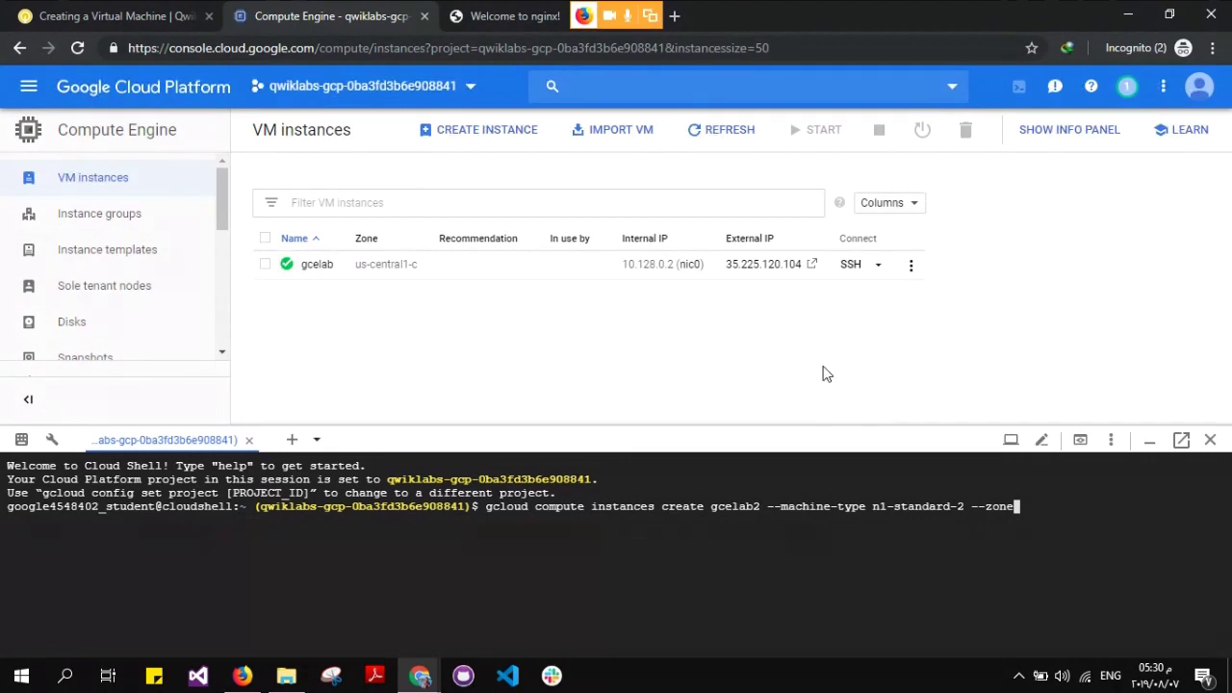
type("us-central1-c")
key("Return")
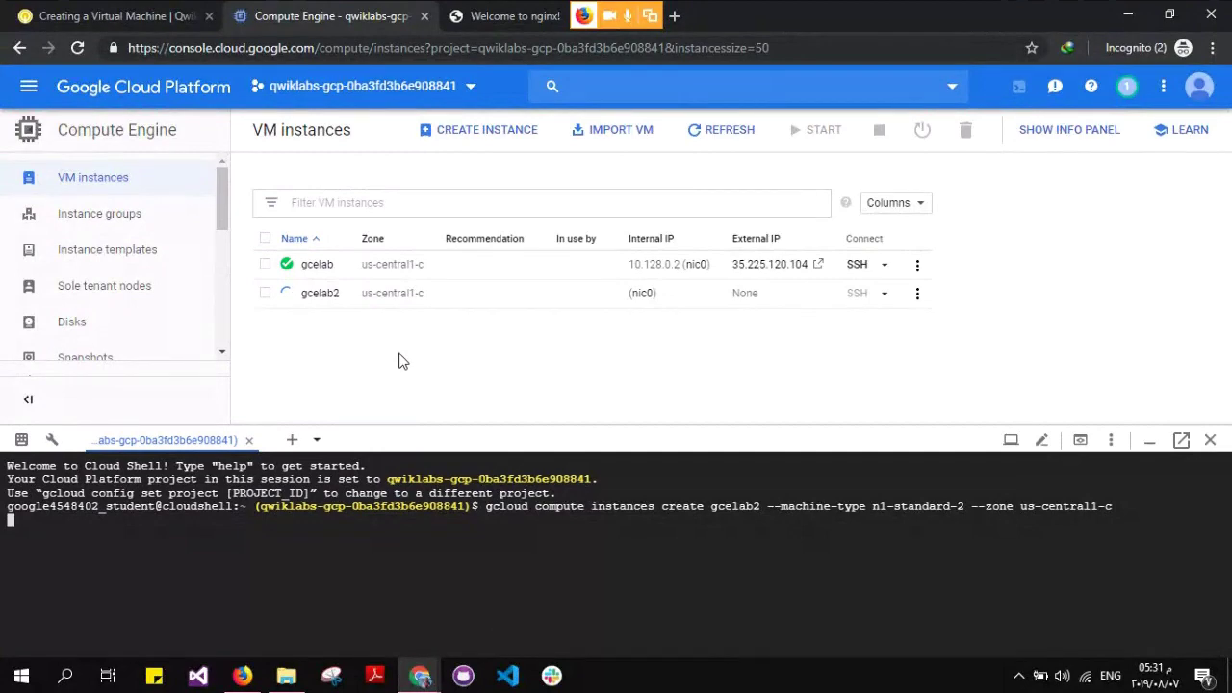
left_click(144, 15)
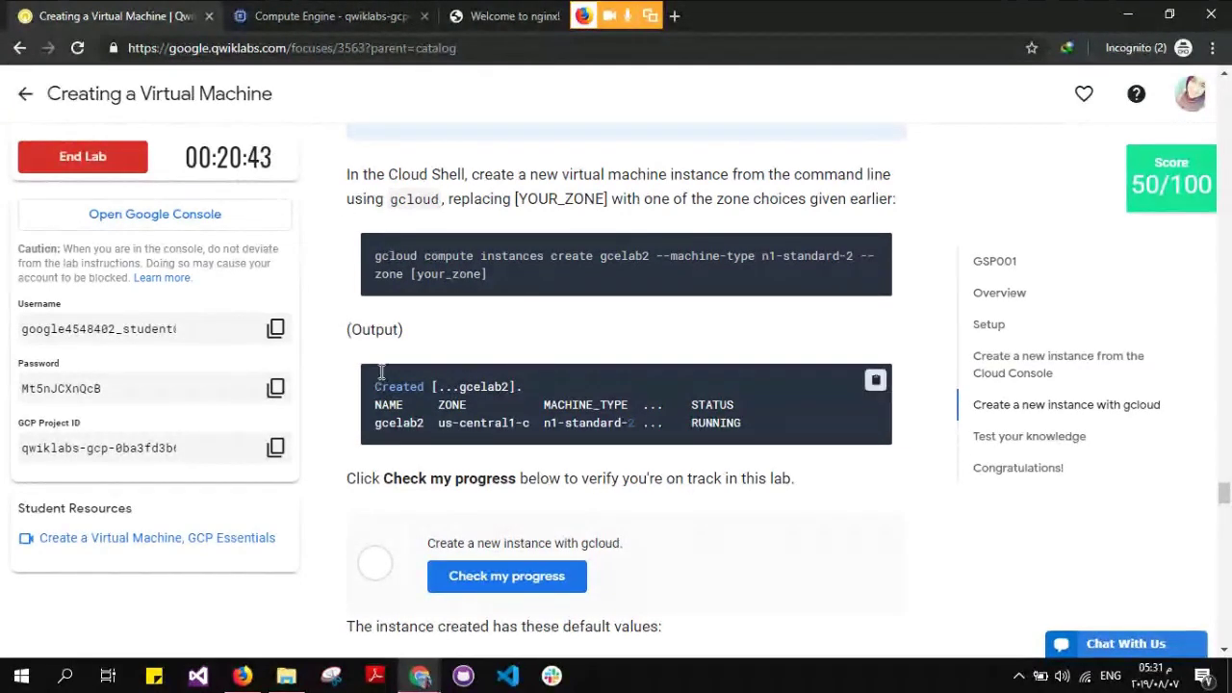
Compare the lab's expected output for creating gcelab2 with the actual output in Cloud Shell
left_click_drag(381, 371, 545, 395)
left_click(542, 397)
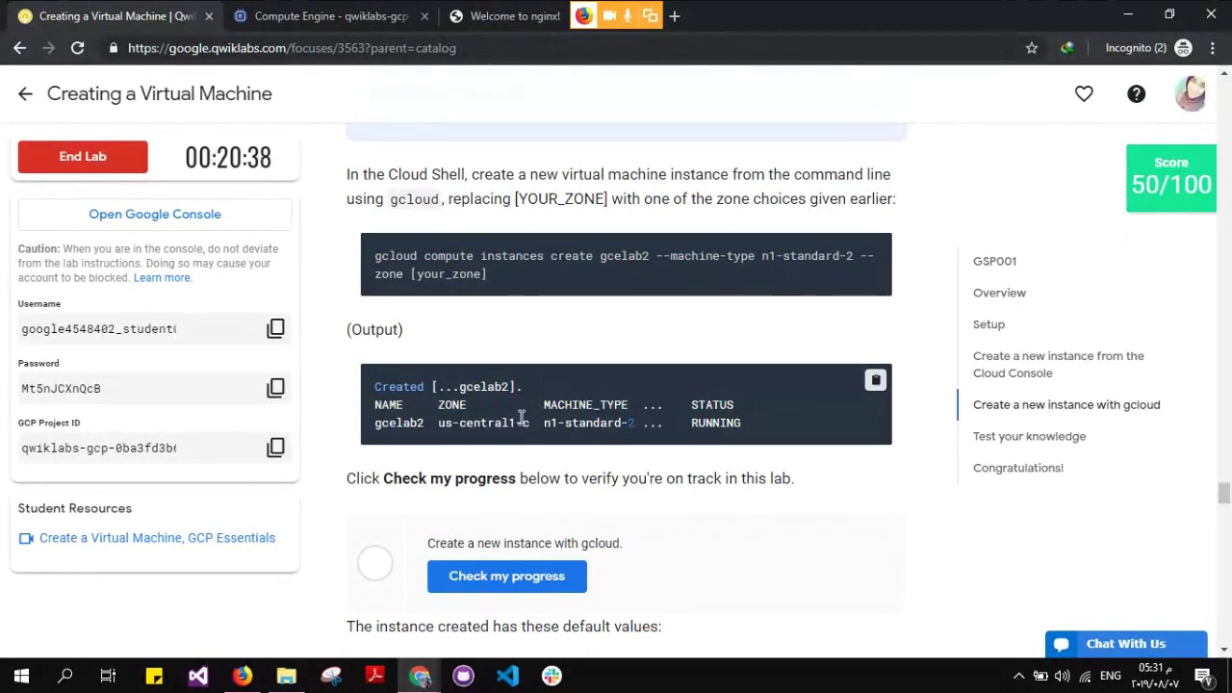
left_click(265, 14)
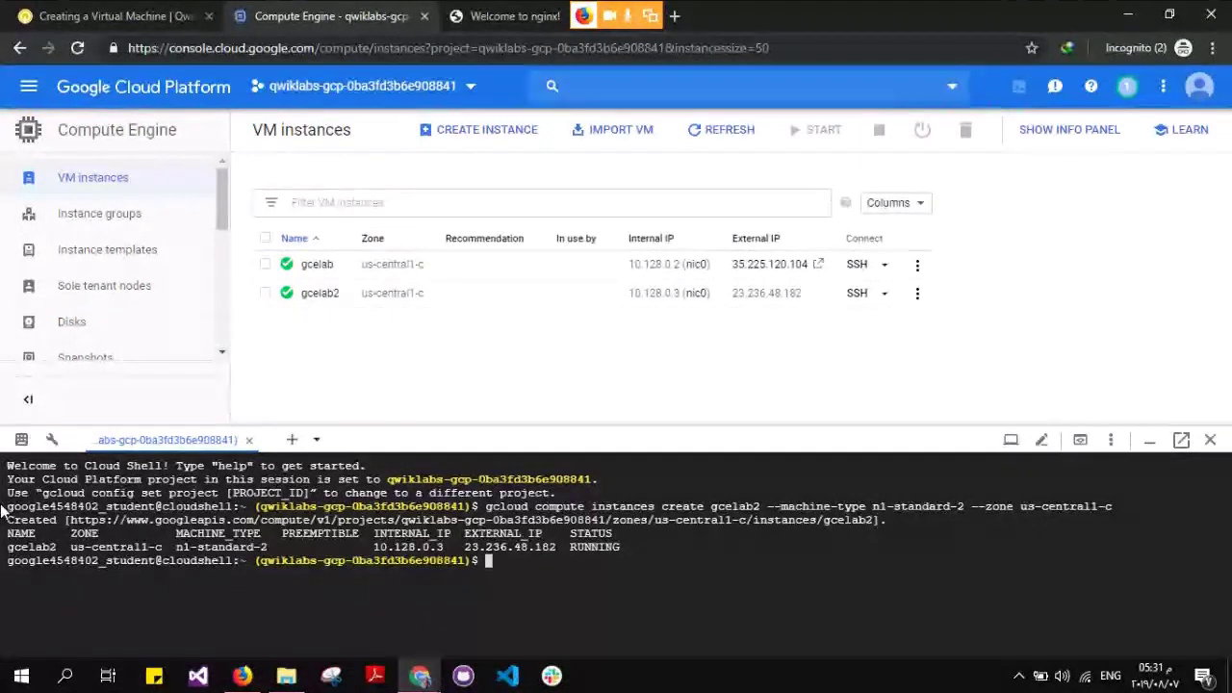
triple_click(48, 519)
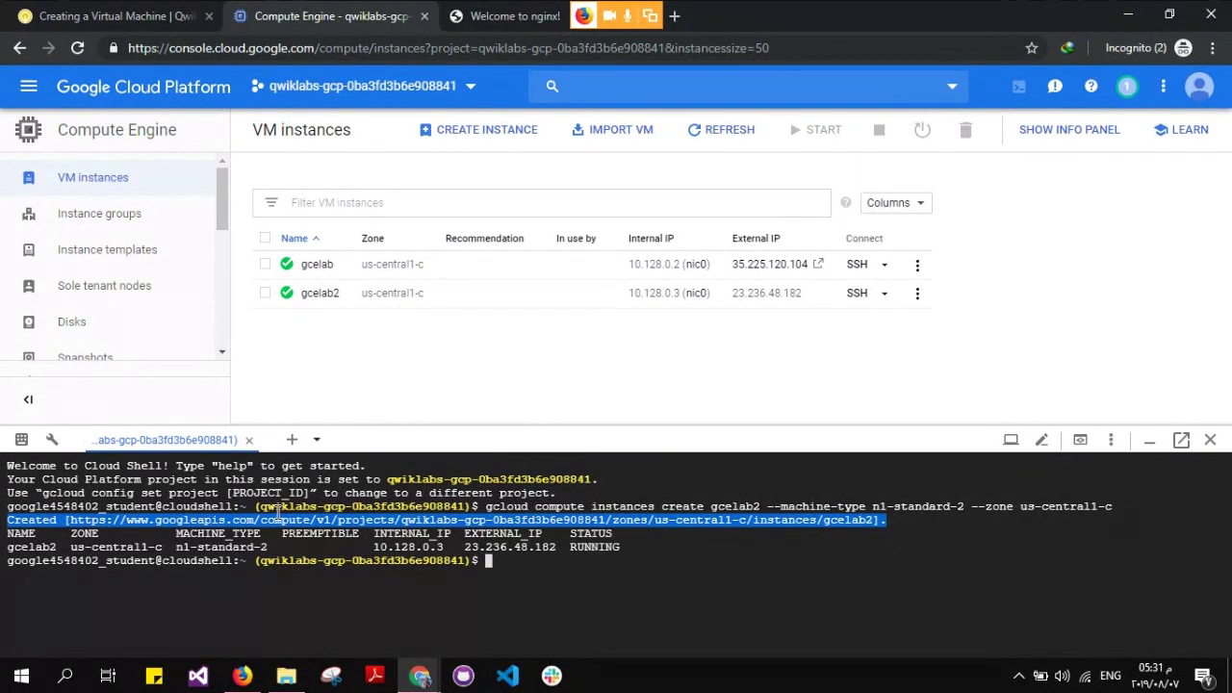
left_click(12, 543)
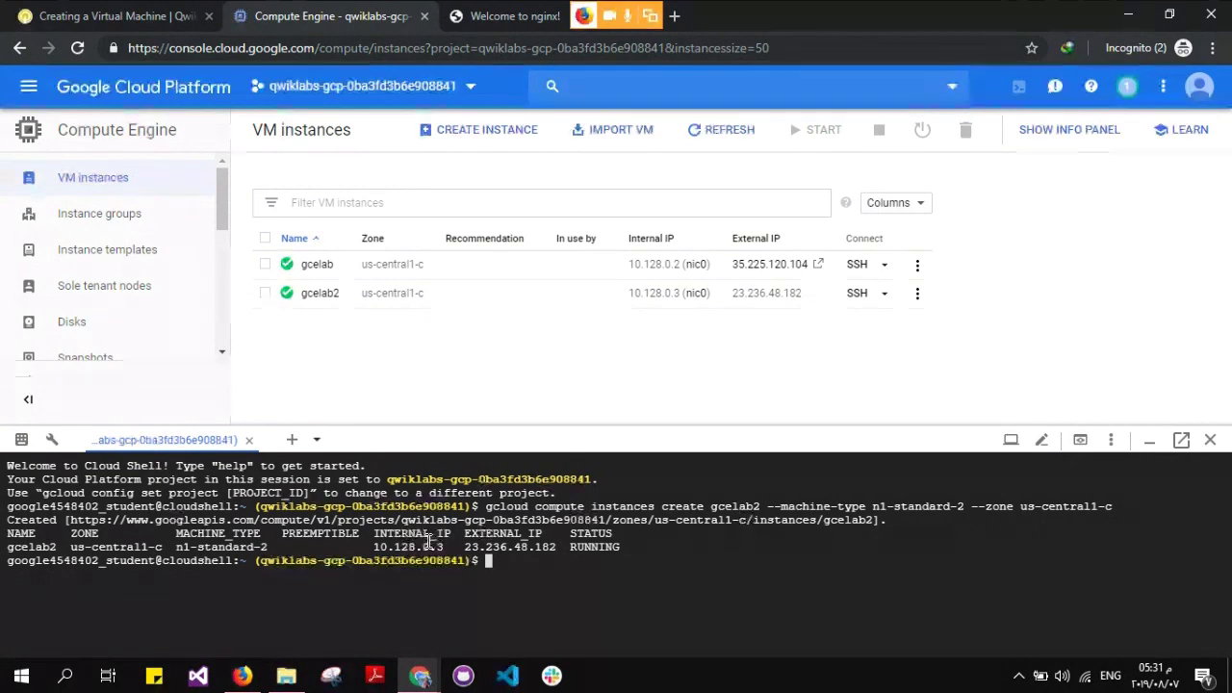
Return to the lab instructions and check the progress of the Create a new instance with gcloud task
left_click(173, 13)
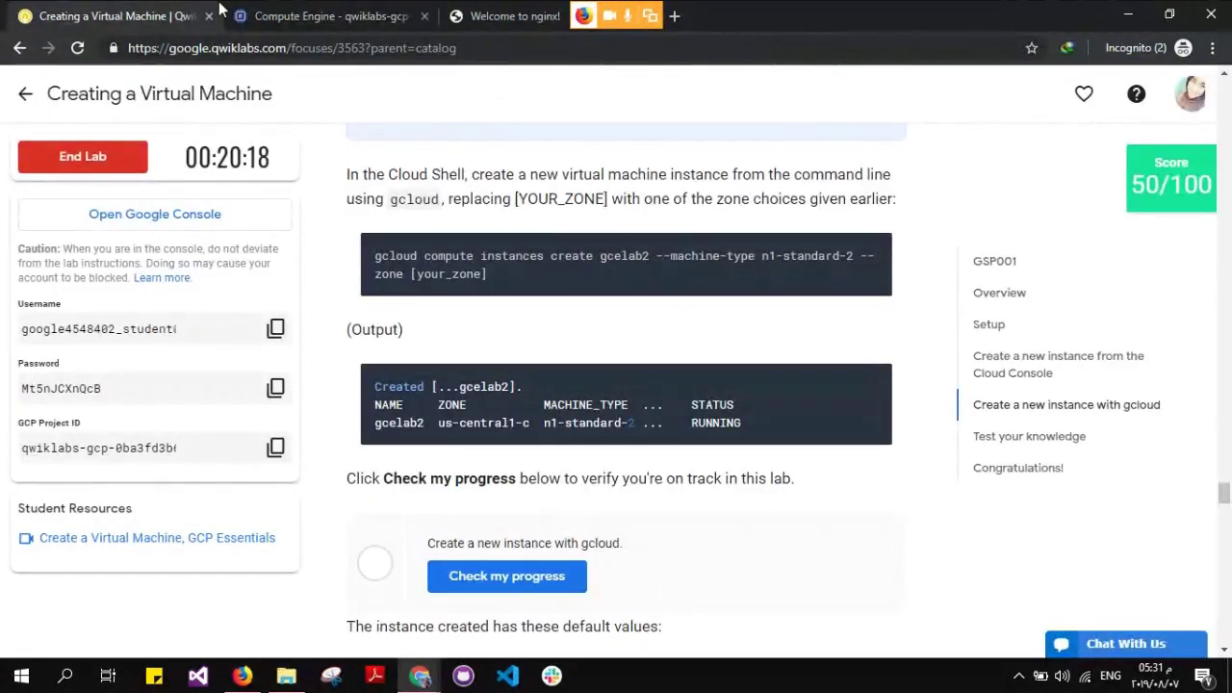
left_click(279, 7)
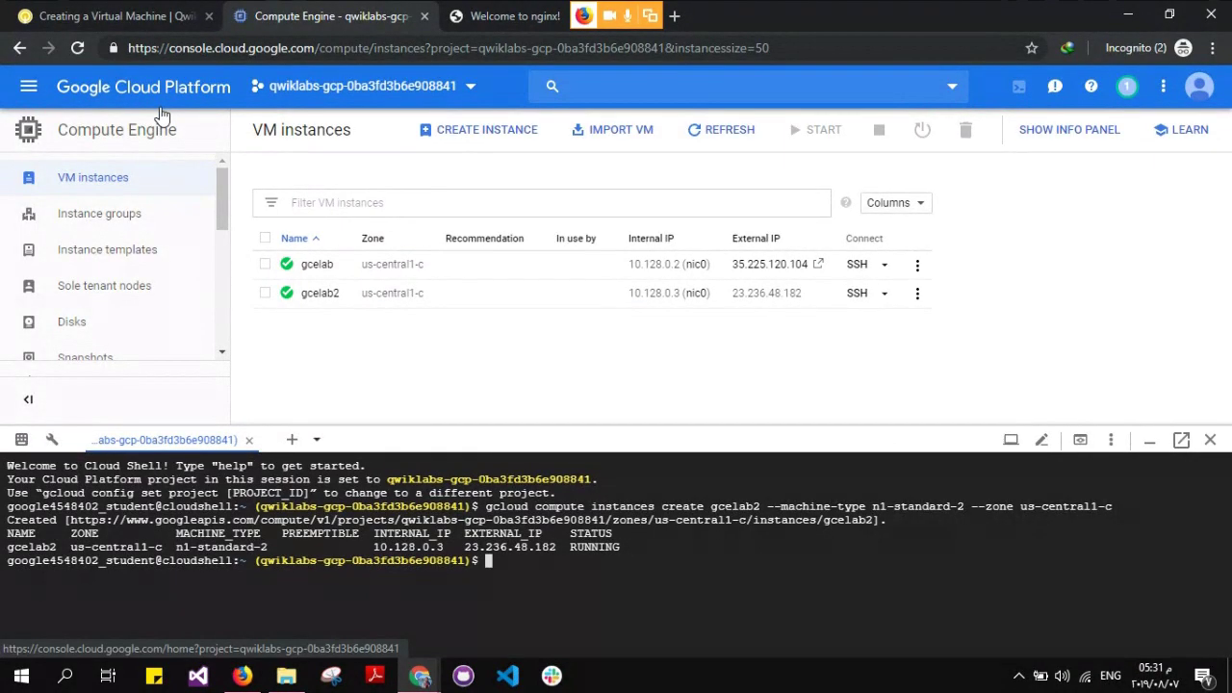
left_click(71, 12)
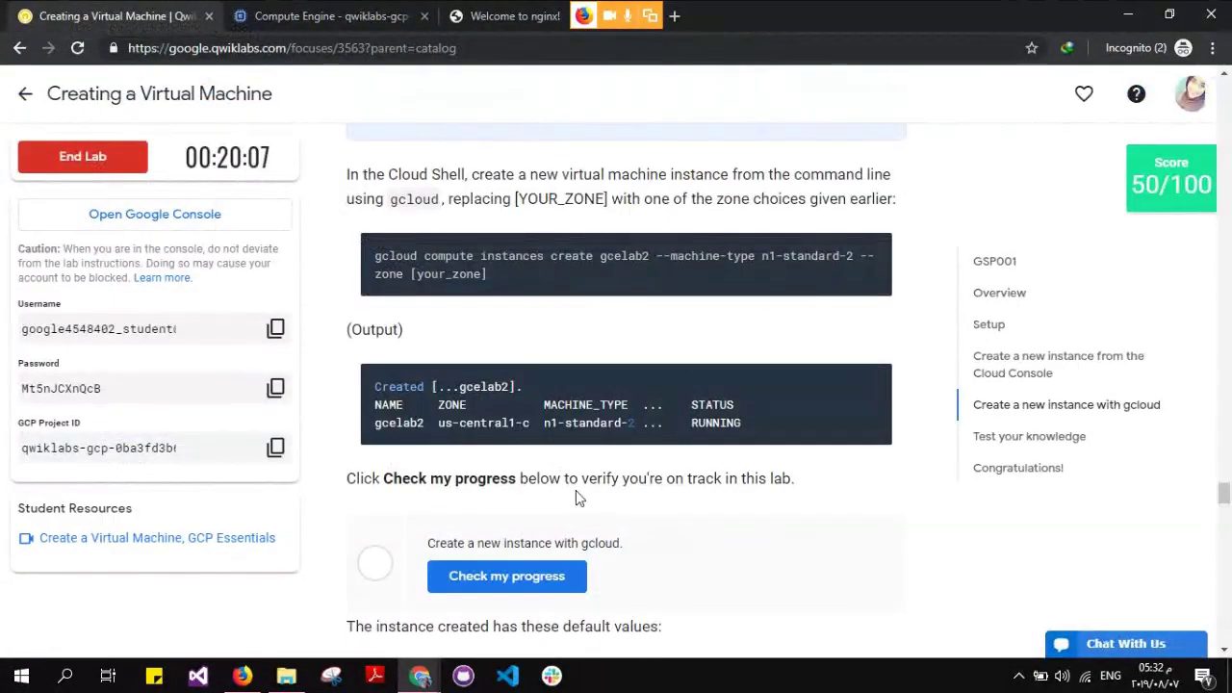
left_click(507, 575)
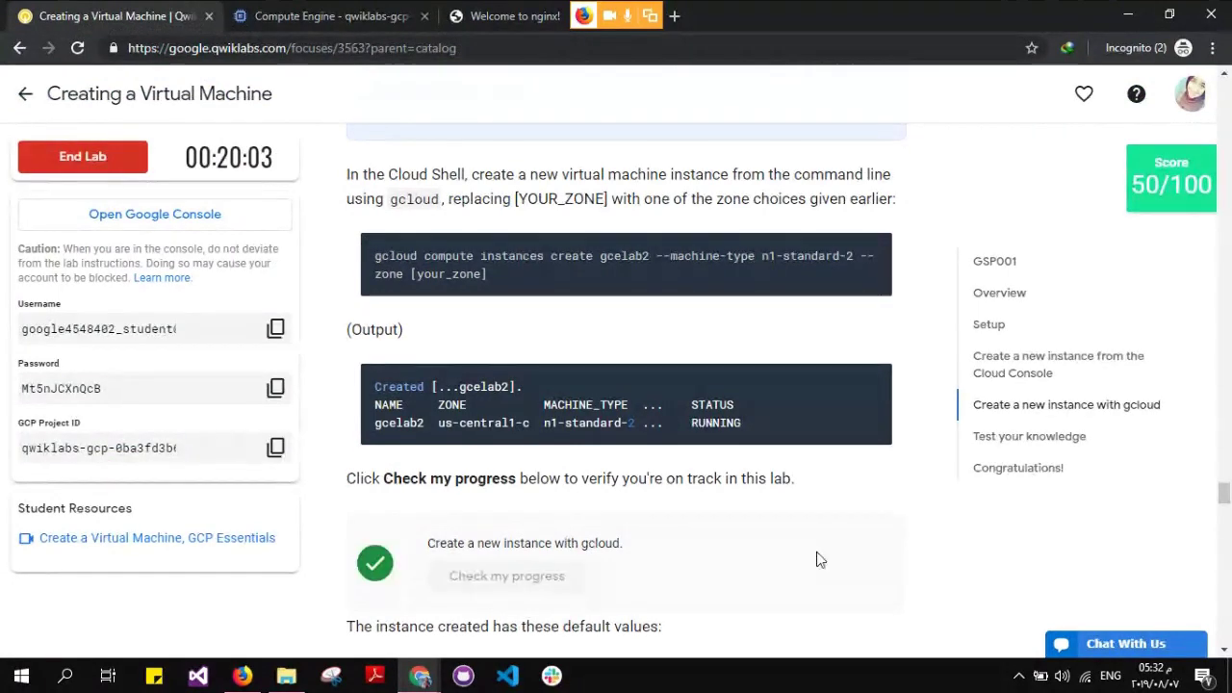
Read the lab's notes on the instance's default values, setting a default zone and region, and connecting to gcelab2 by SSH with gcloud
scroll(817, 558, "down", 3)
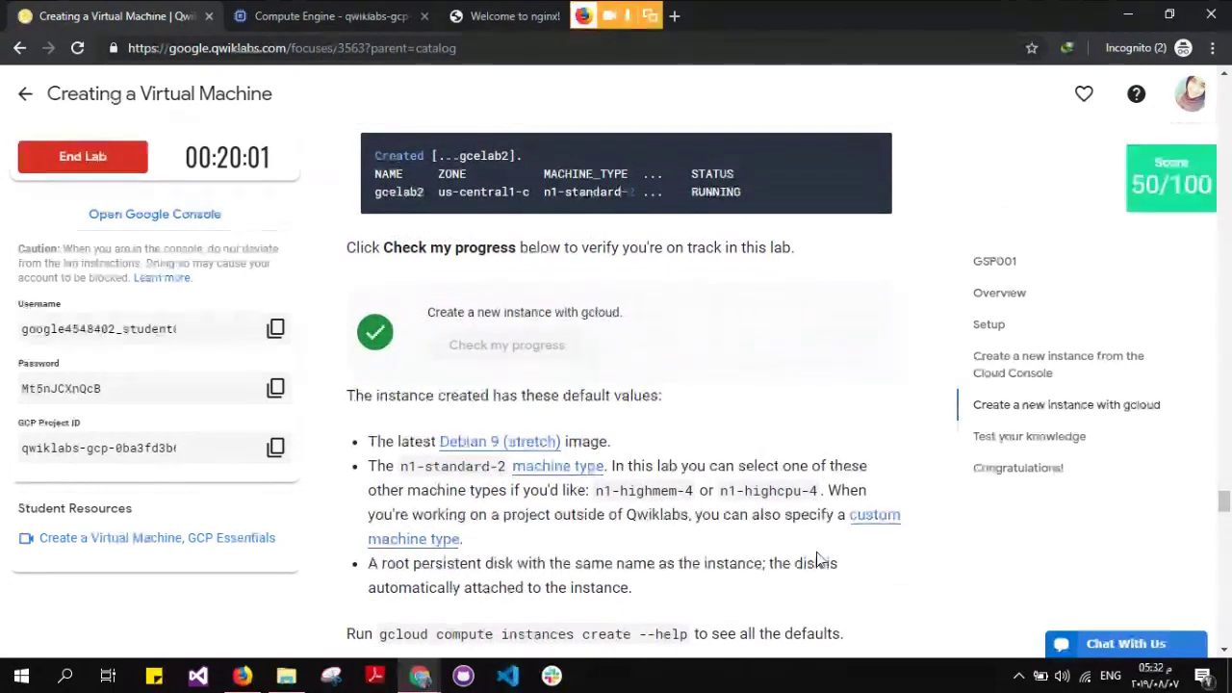
scroll(816, 554, "down", 1)
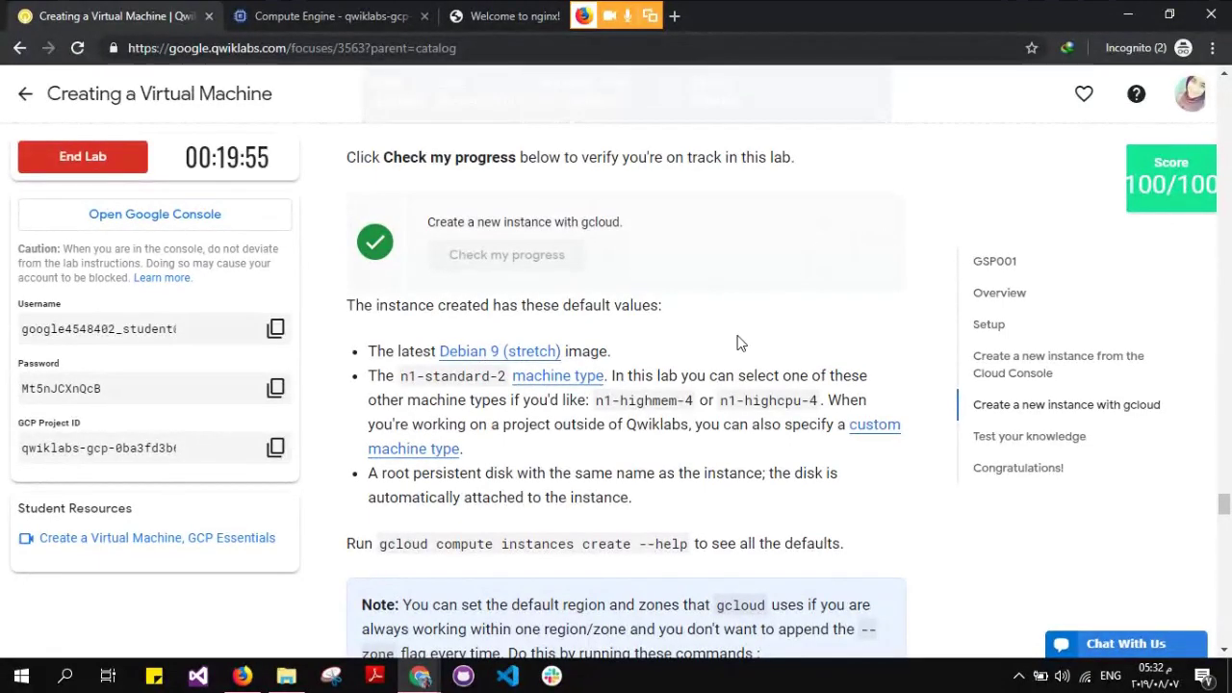
scroll(738, 342, "down", 1)
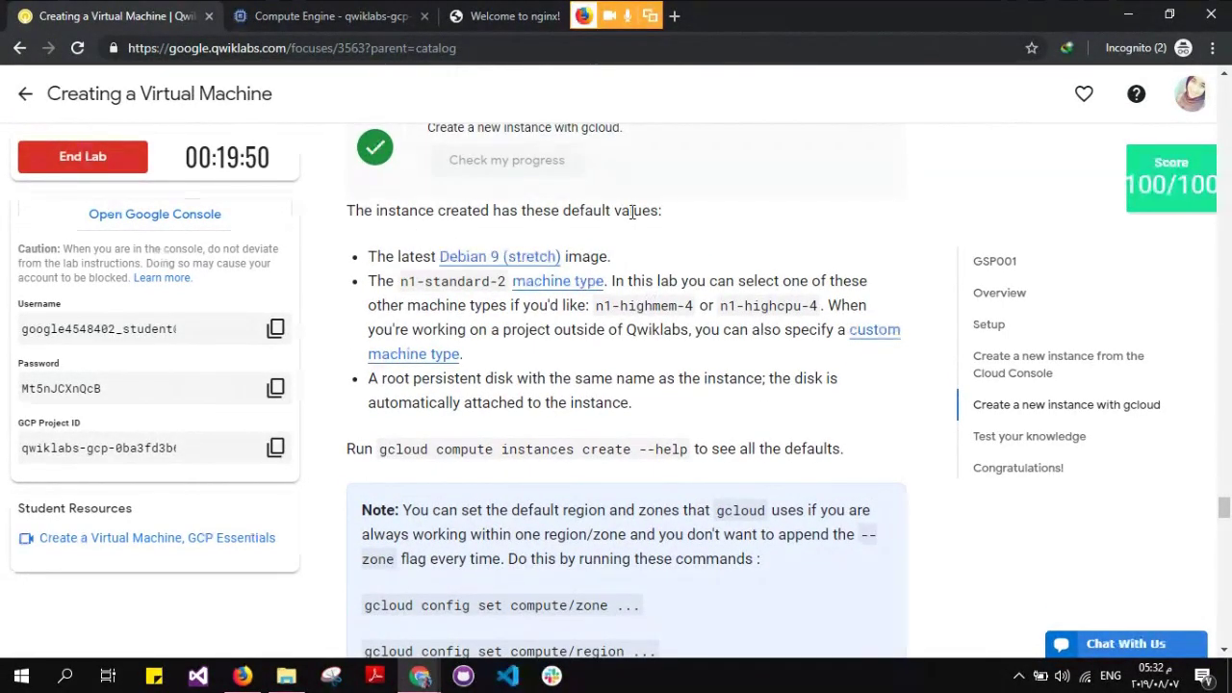
scroll(567, 210, "down", 1)
scroll(566, 210, "down", 5)
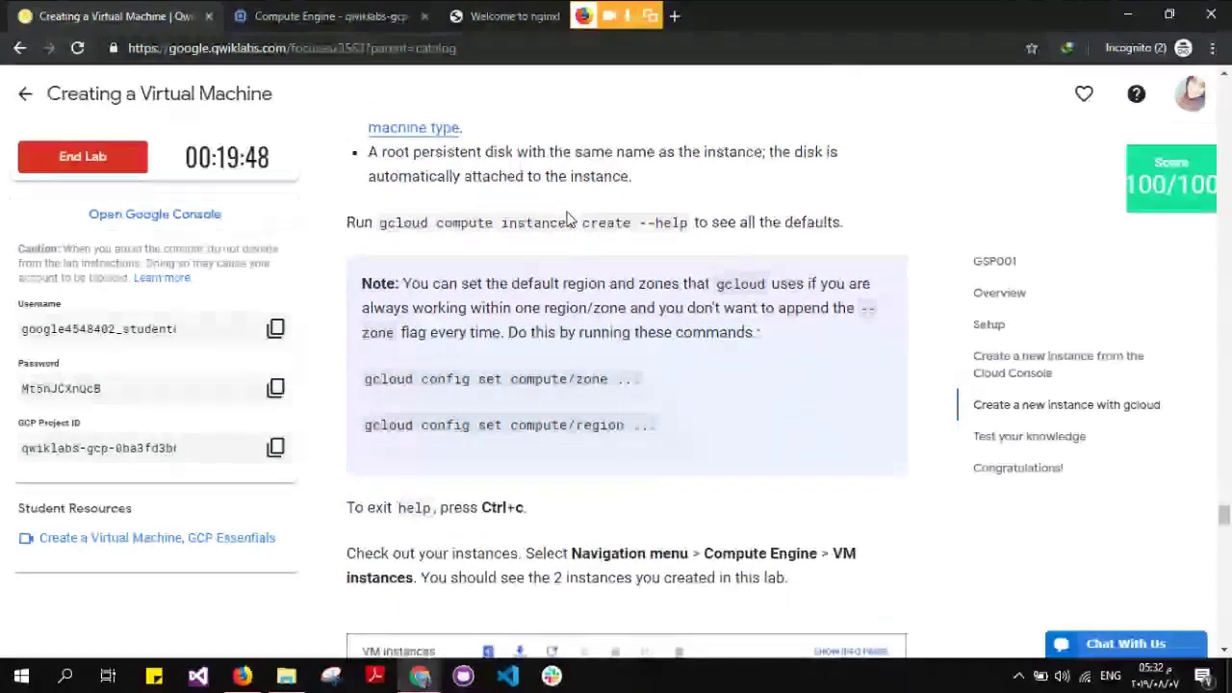
scroll(567, 217, "down", 3)
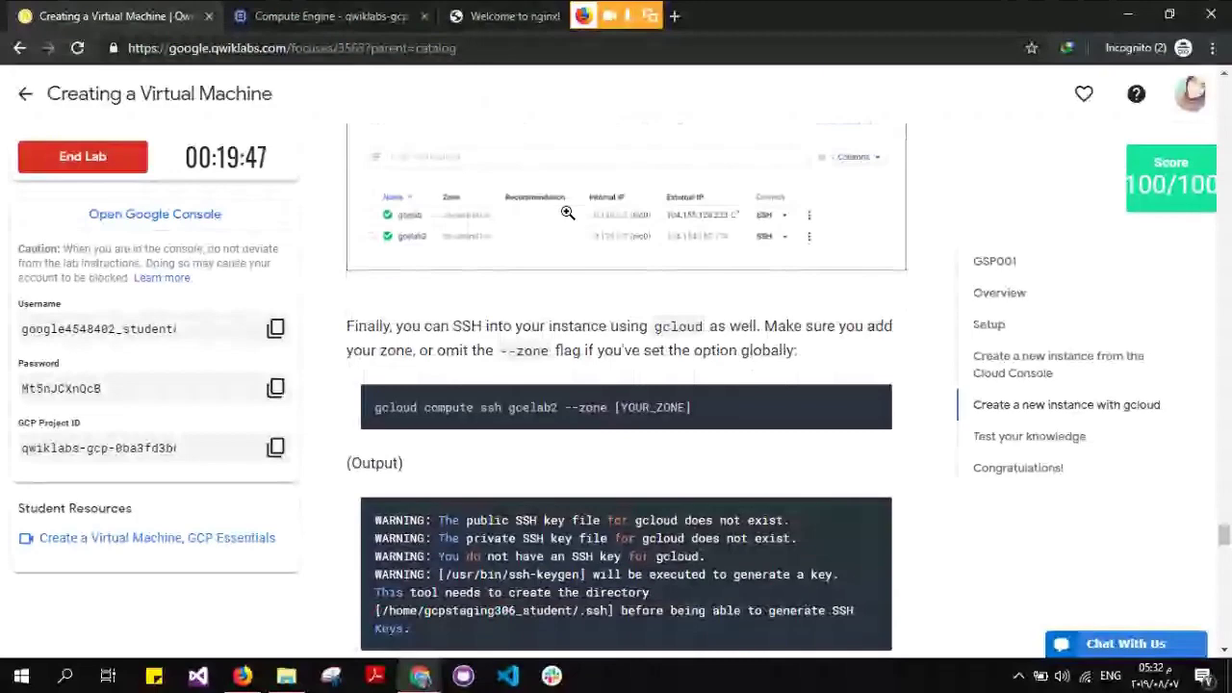
scroll(567, 210, "down", 1)
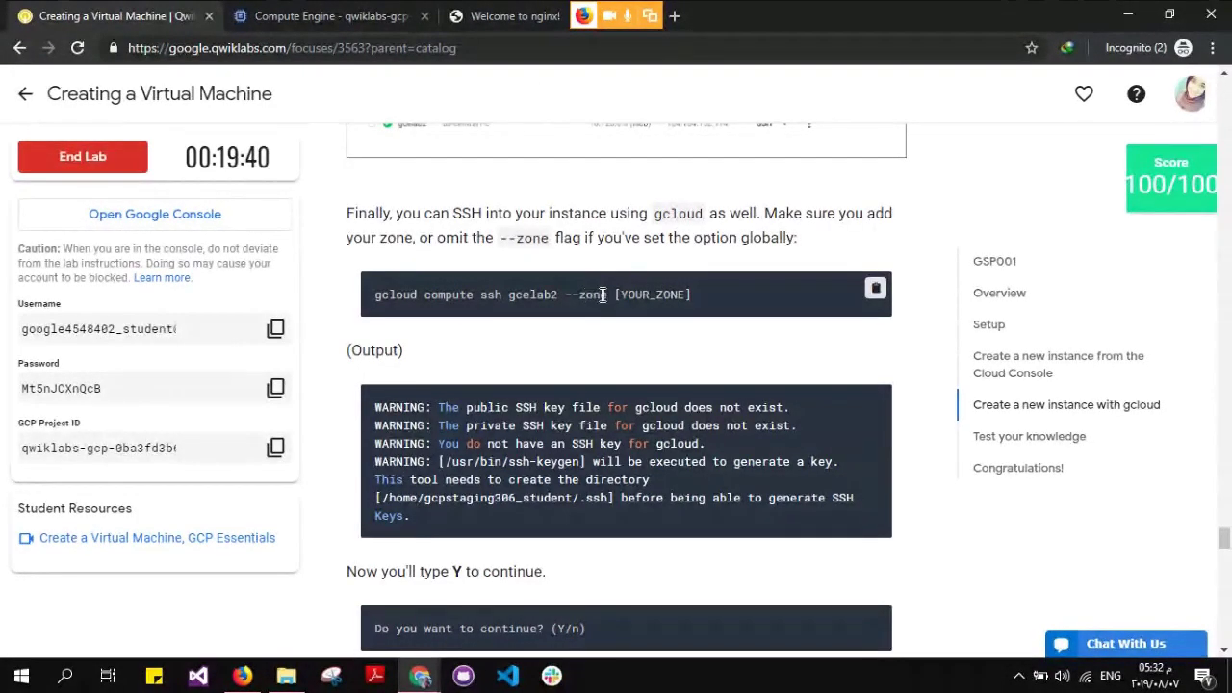
left_click_drag(502, 296, 482, 299)
left_click(482, 298)
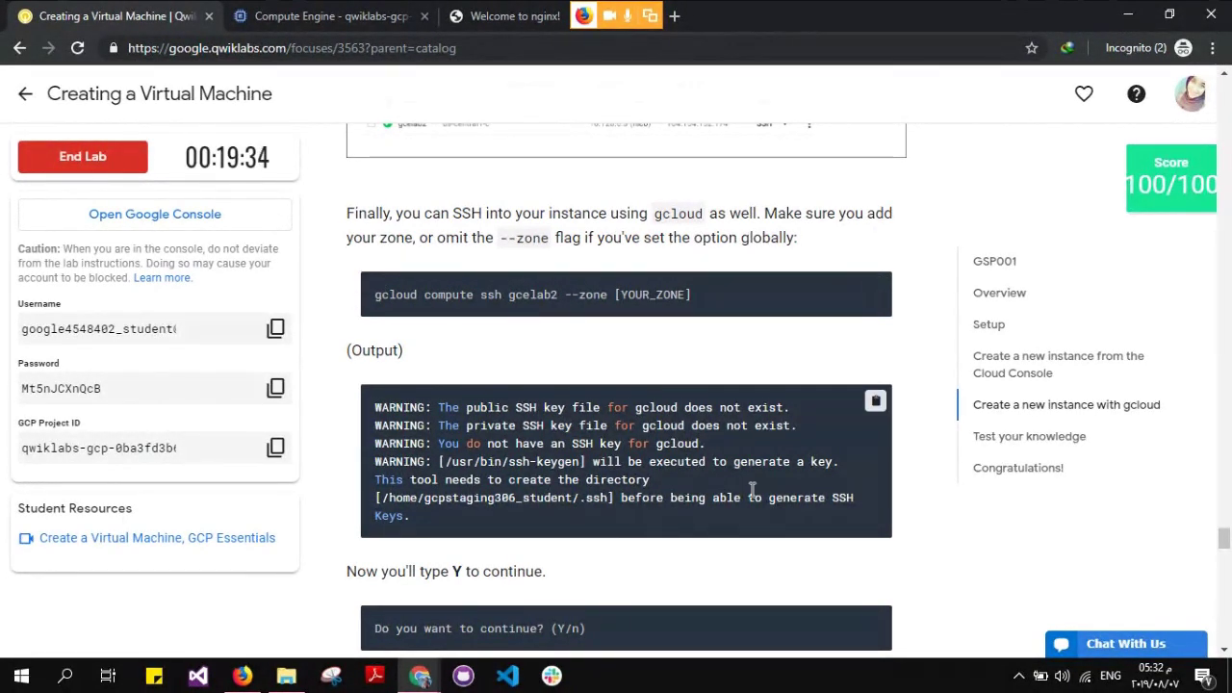
Answer the Test your knowledge question with both Through web console and The gcloud command line tool, and submit it
scroll(751, 490, "down", 4)
scroll(754, 496, "down", 1)
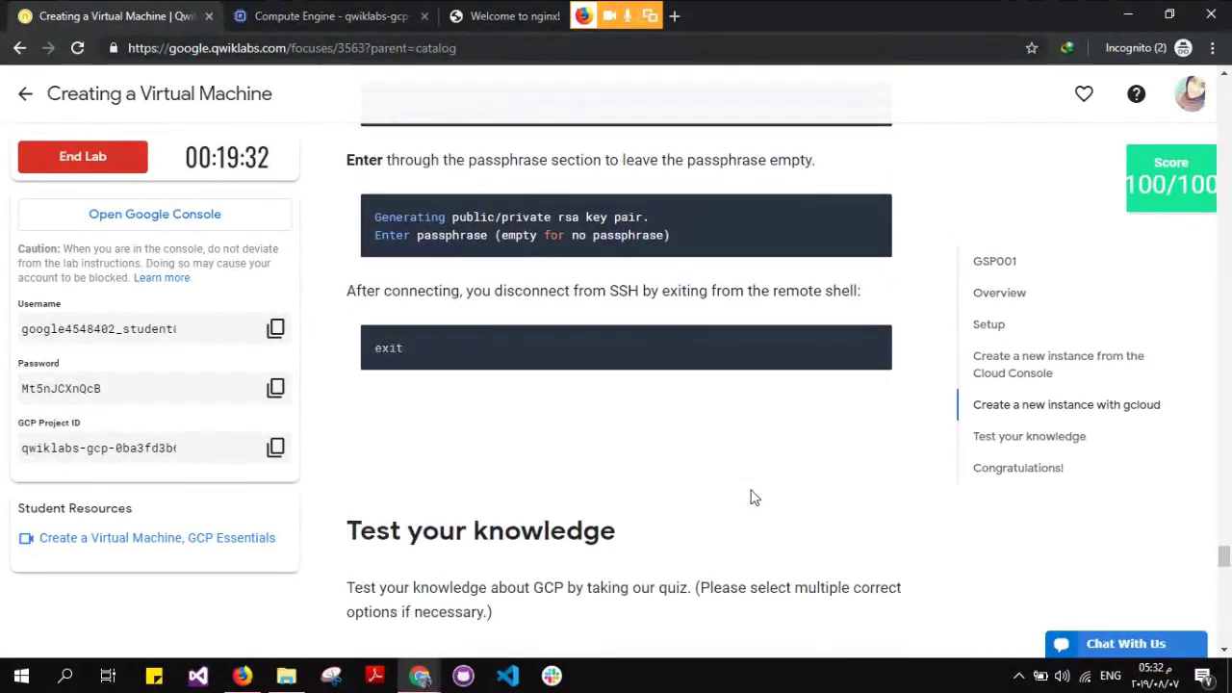
scroll(751, 491, "down", 2)
scroll(752, 491, "down", 1)
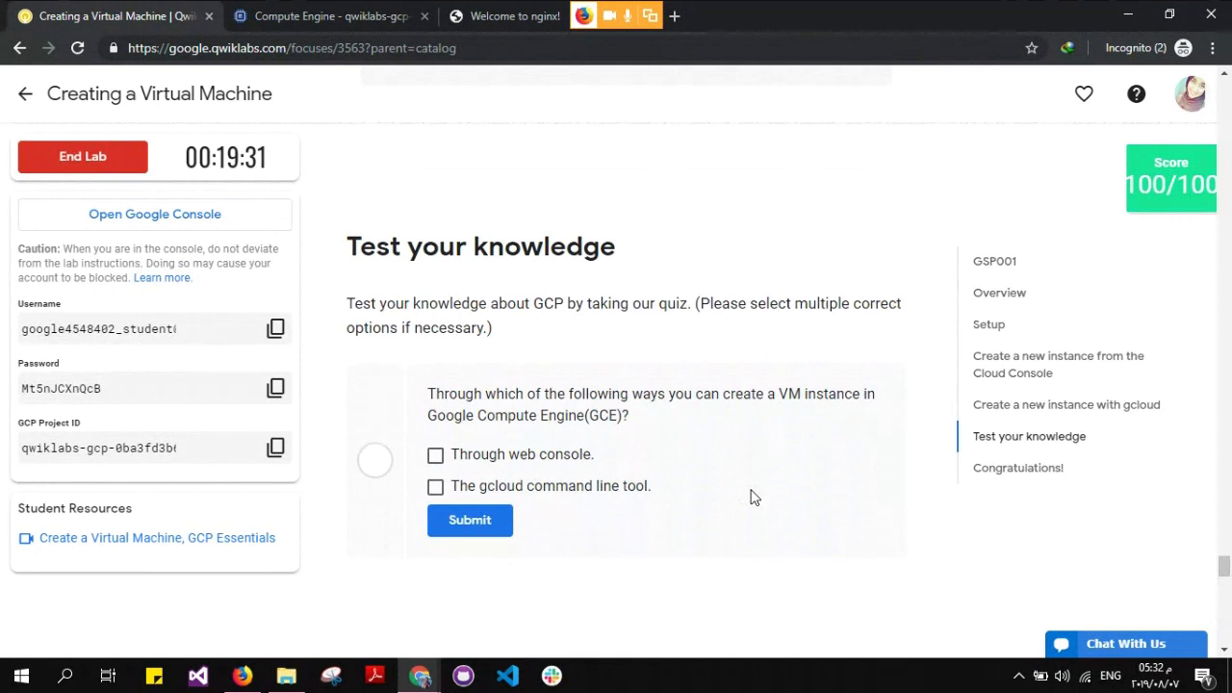
scroll(754, 496, "down", 1)
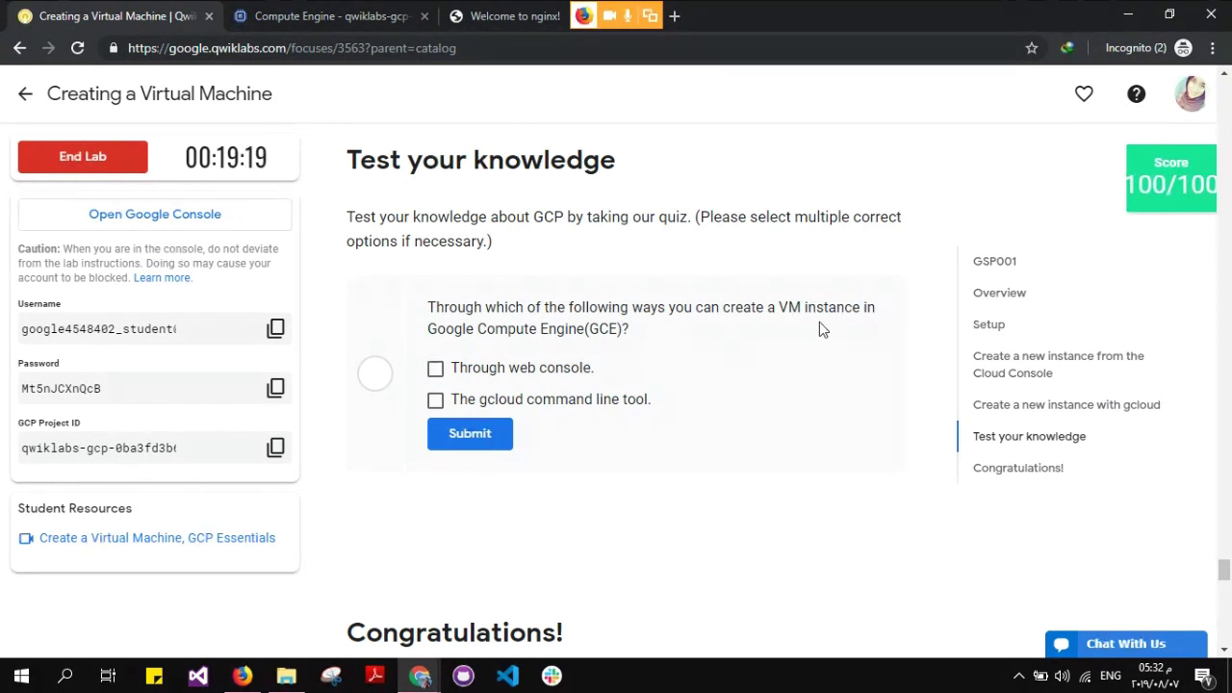
left_click(435, 371)
left_click(435, 400)
left_click(459, 434)
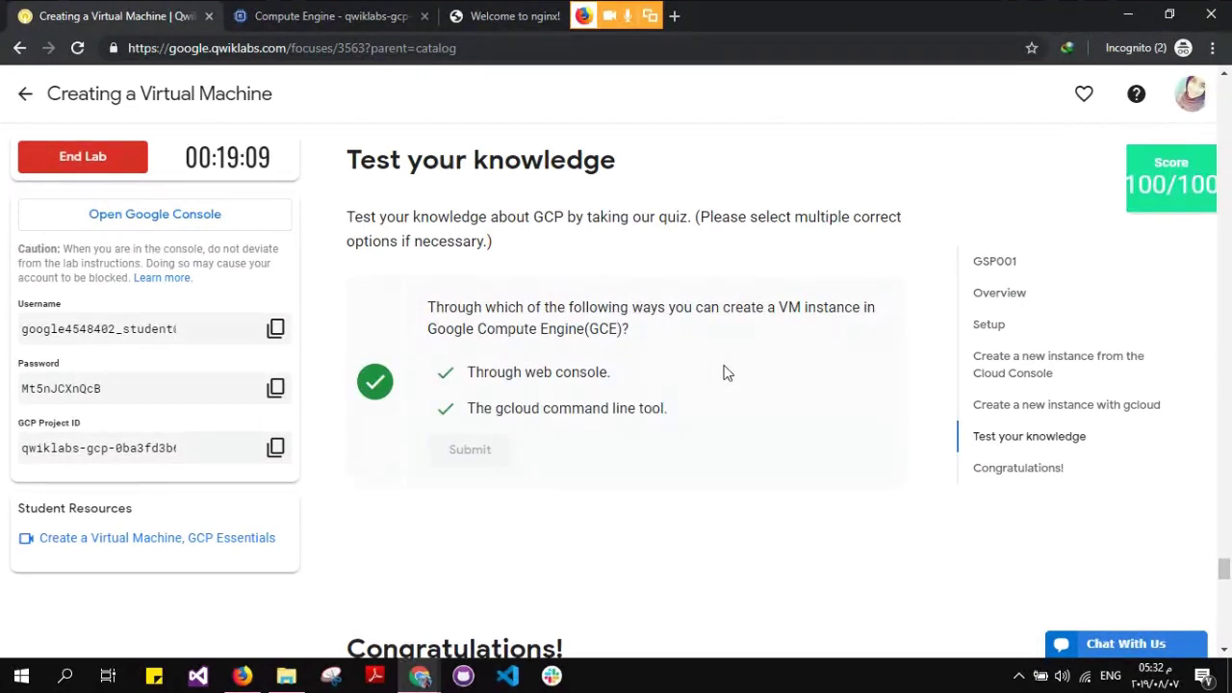
Skim the lab's closing sections, then end the Creating a Virtual Machine lab and confirm
scroll(726, 373, "down", 3)
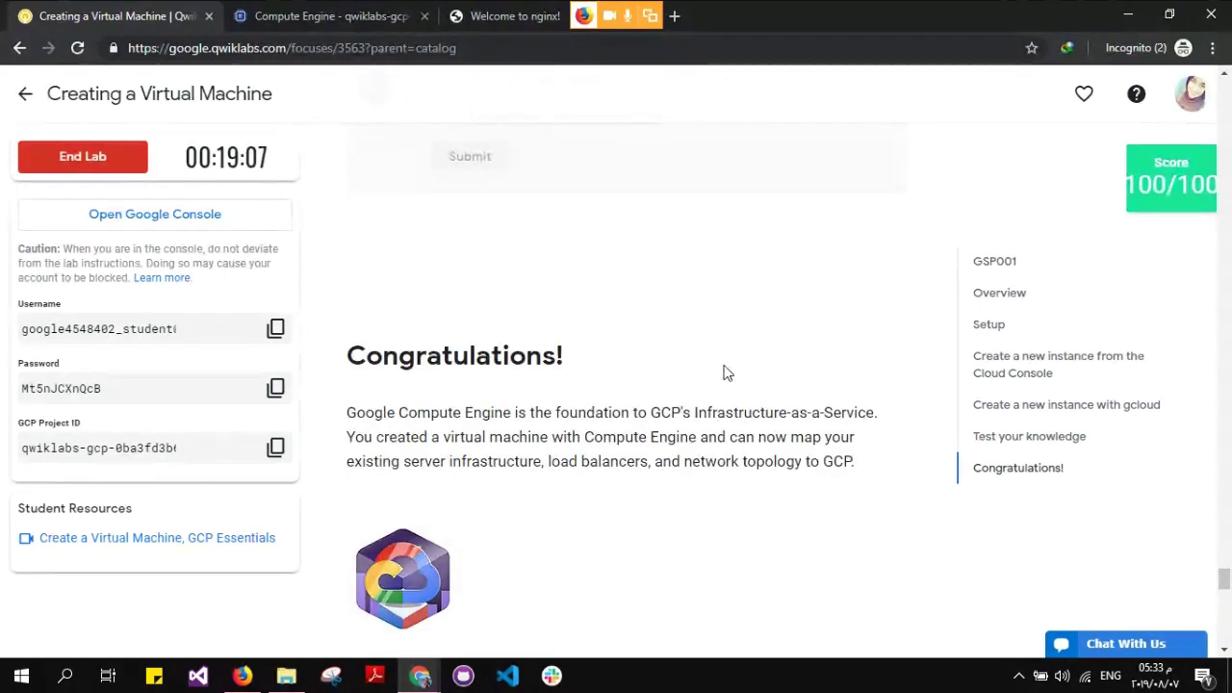
scroll(727, 372, "down", 10)
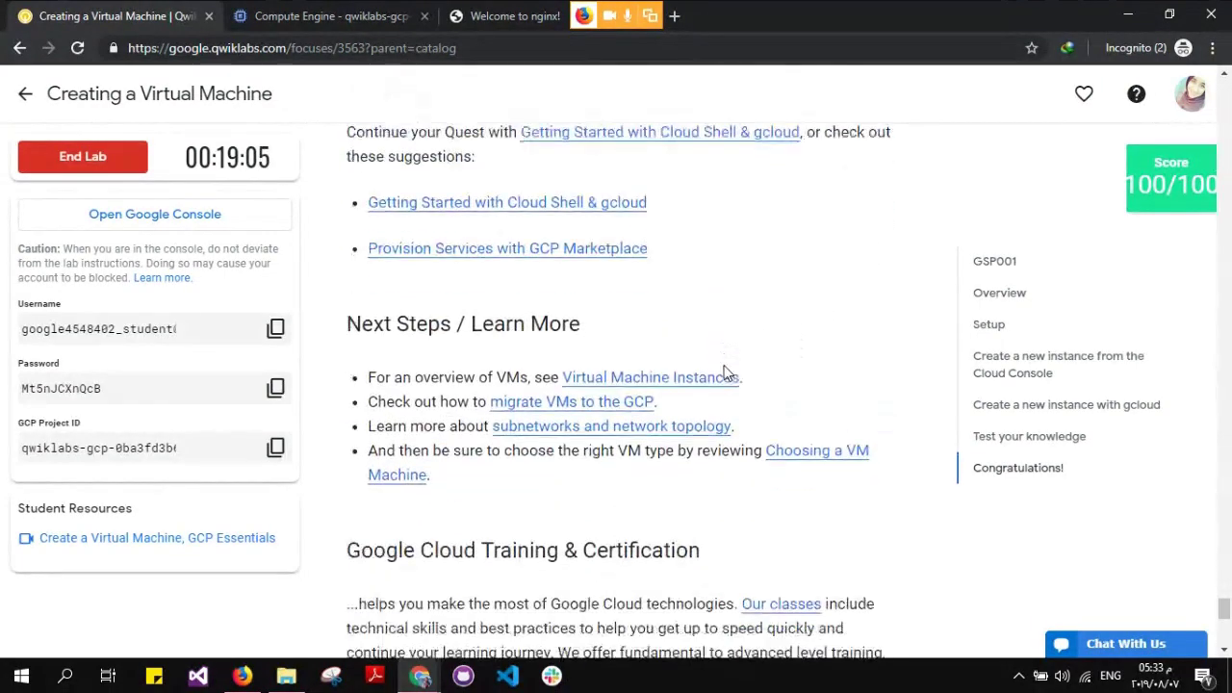
scroll(726, 372, "down", 4)
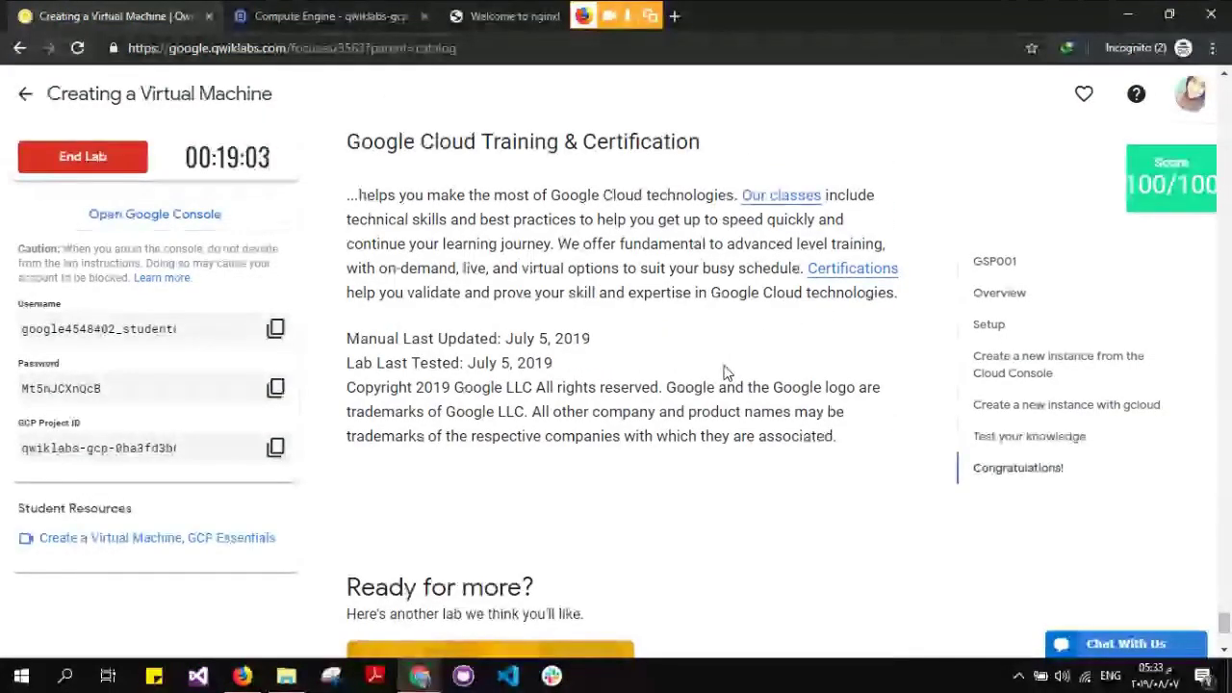
scroll(726, 373, "down", 3)
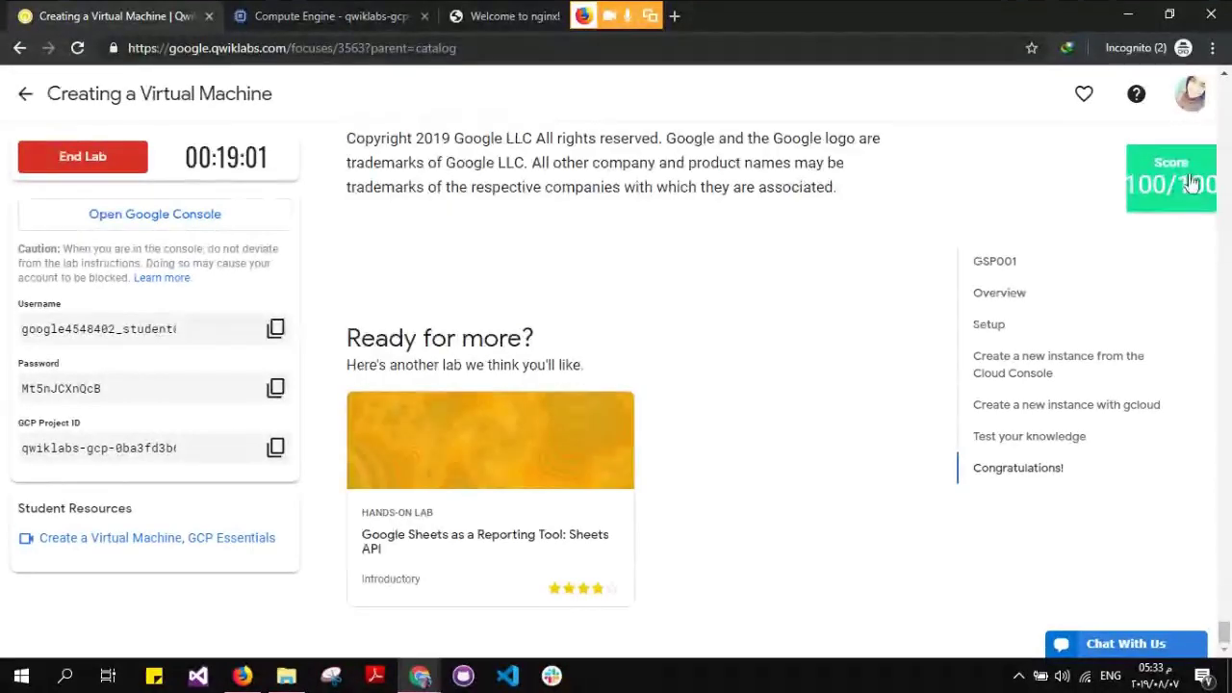
left_click(57, 161)
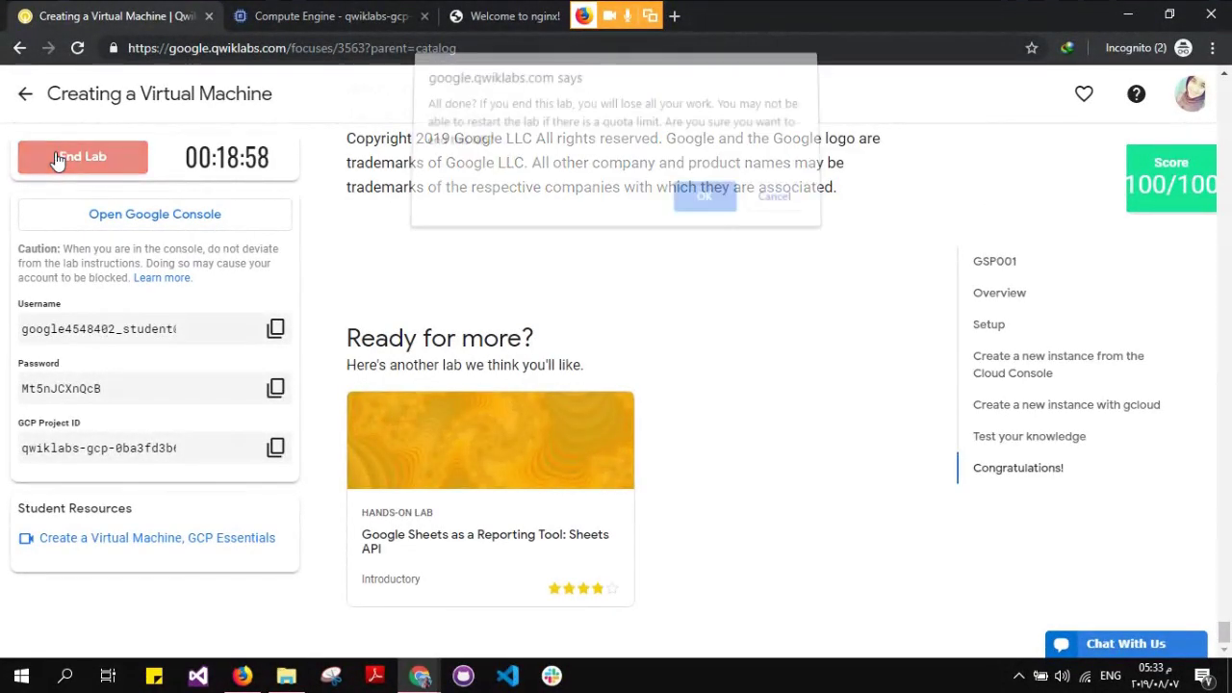
left_click(710, 202)
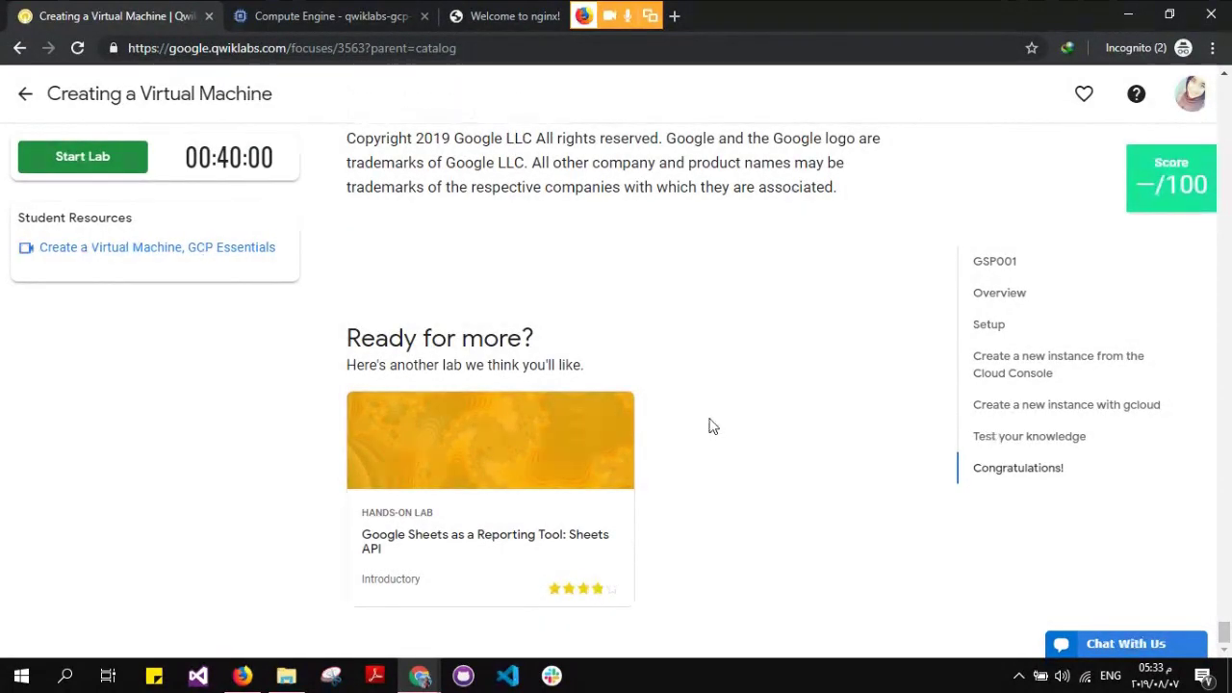
Go back to the GCP Essentials quest page and review the labs in its Quest Outline
left_click(20, 96)
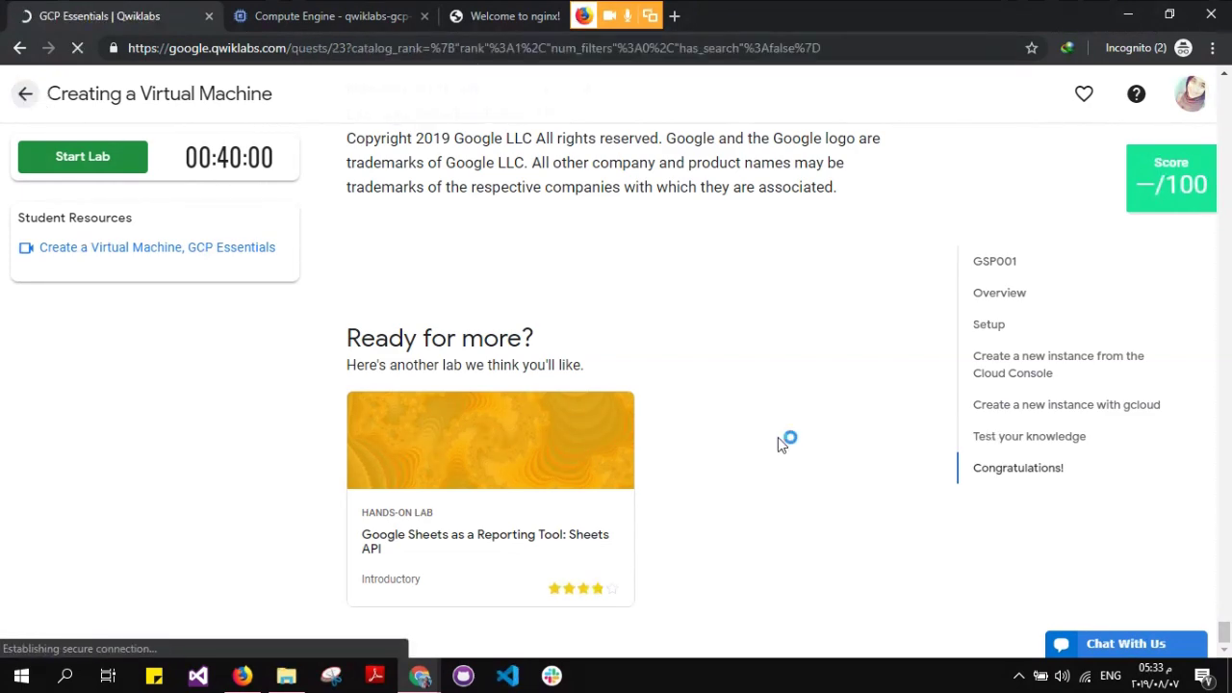
scroll(460, 506, "down", 3)
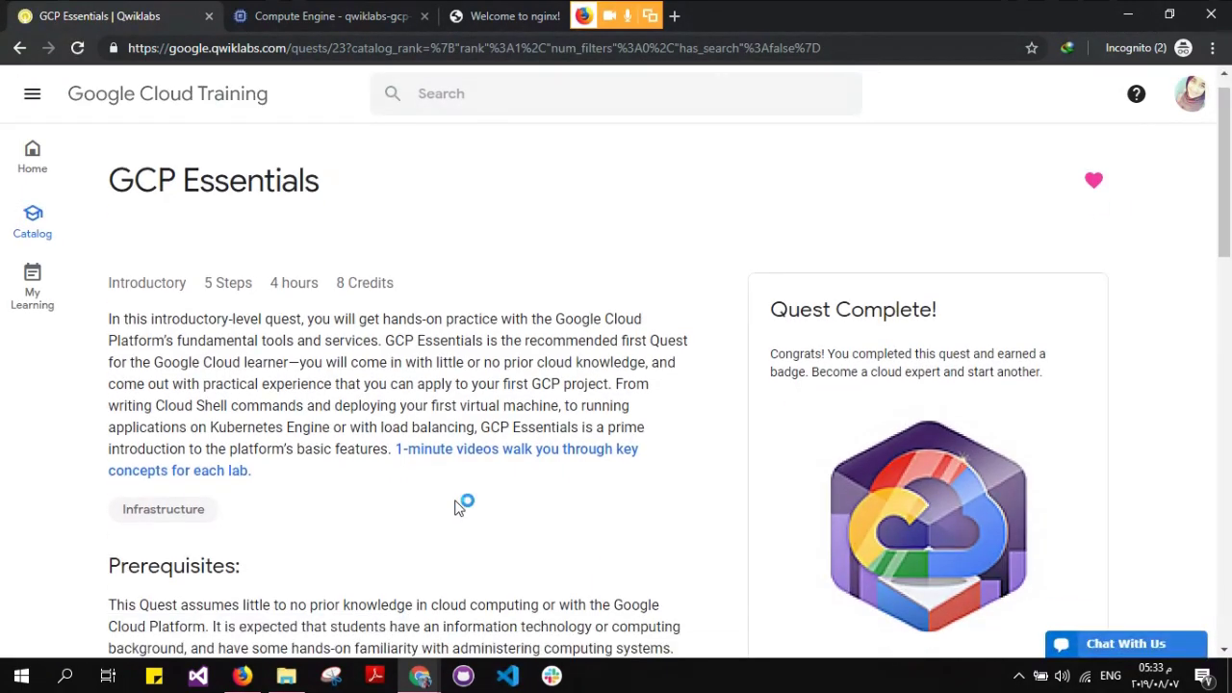
scroll(459, 508, "down", 1)
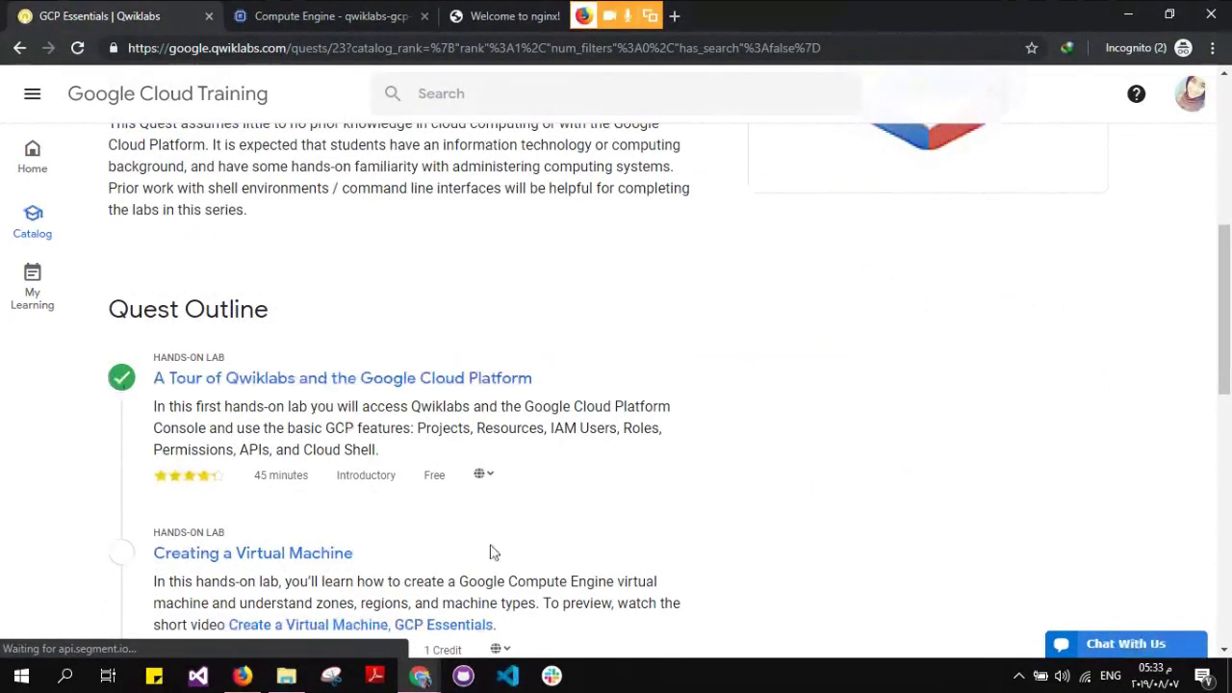
scroll(489, 551, "up", 5)
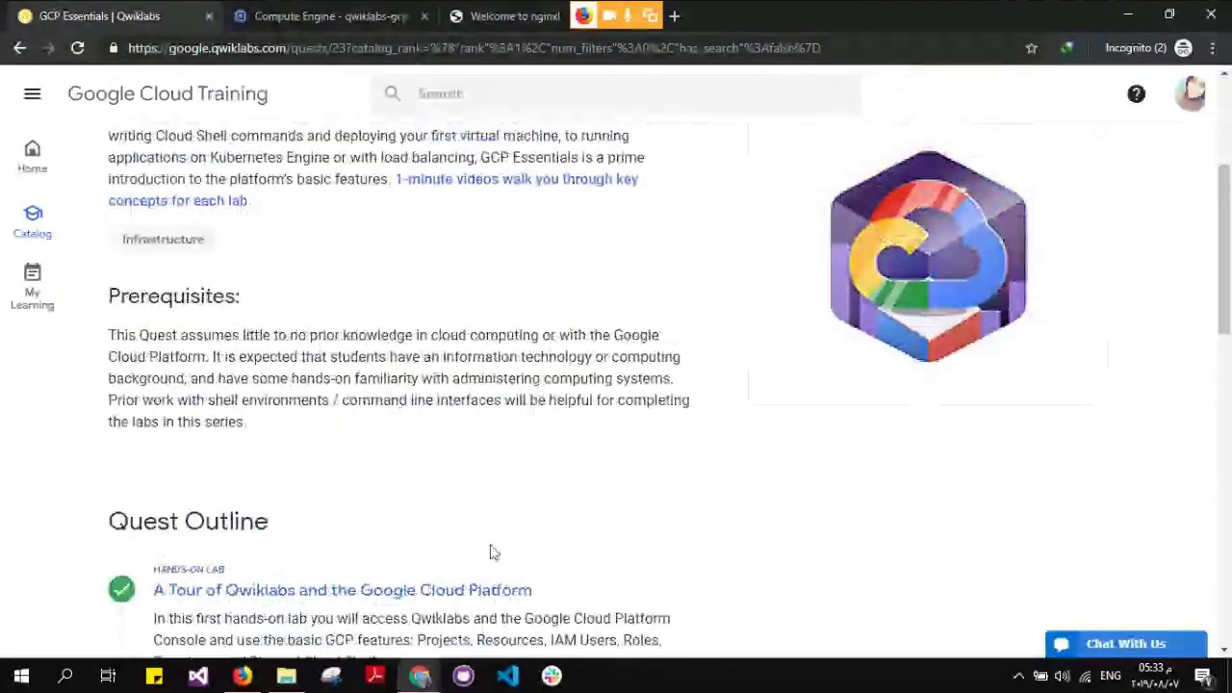
scroll(490, 551, "down", 2)
scroll(490, 552, "down", 5)
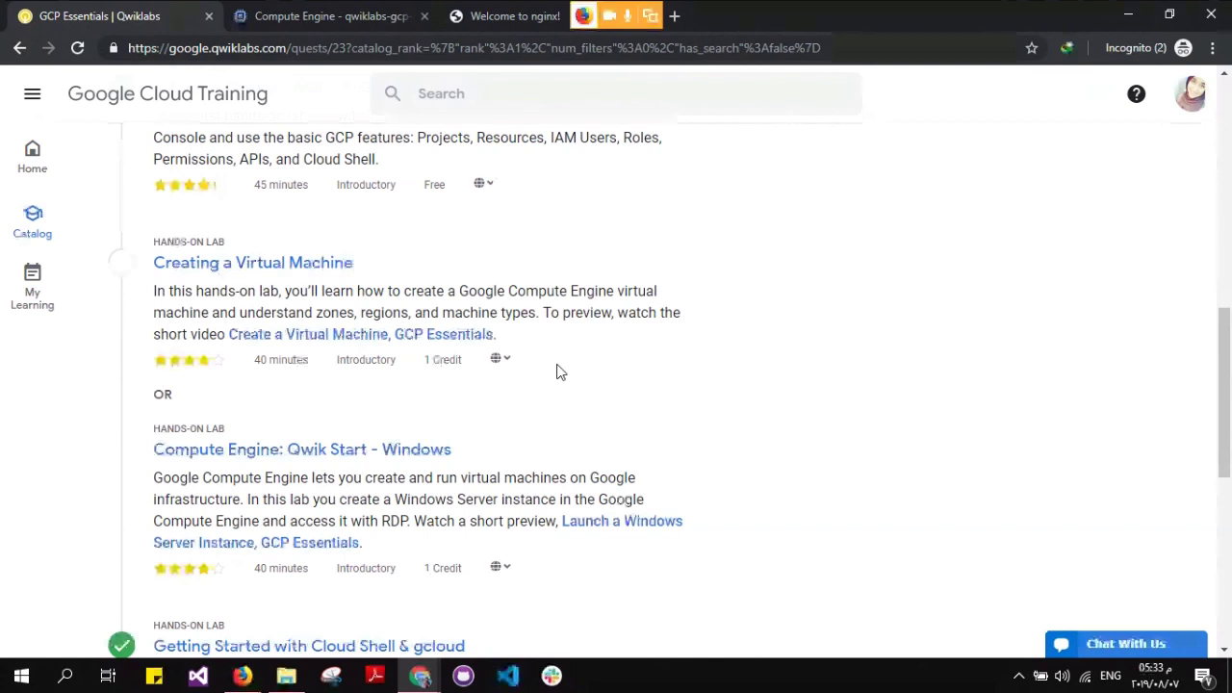
scroll(124, 387, "up", 1)
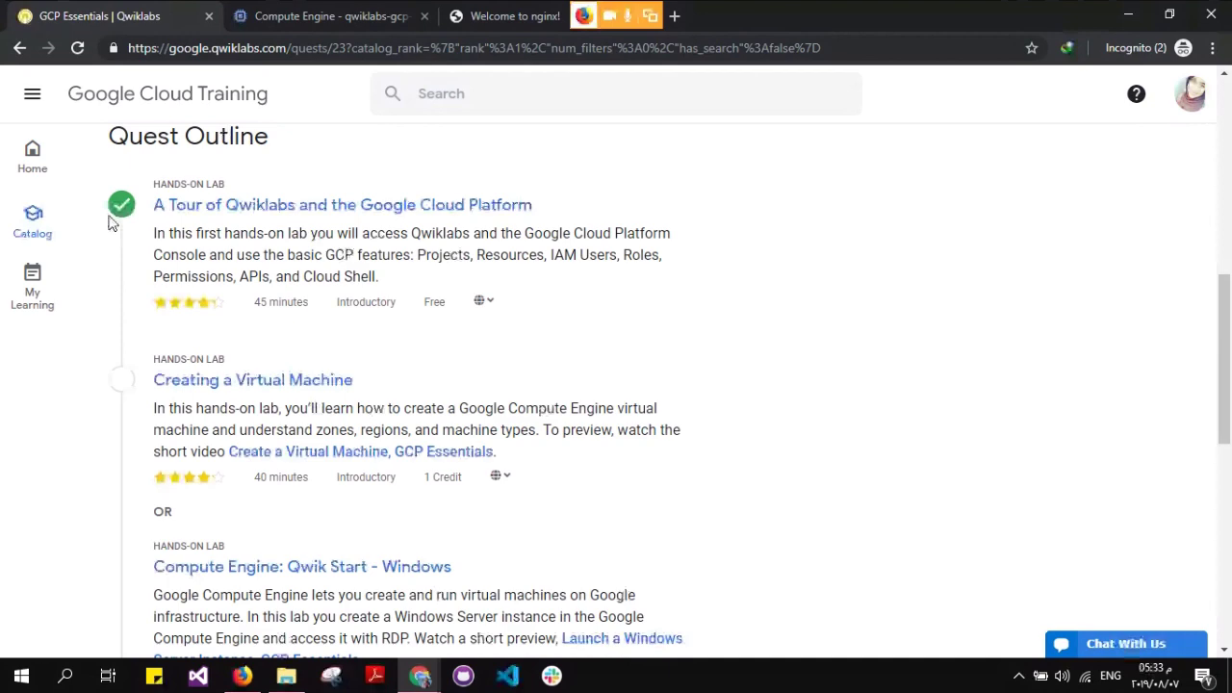
scroll(515, 403, "down", 1)
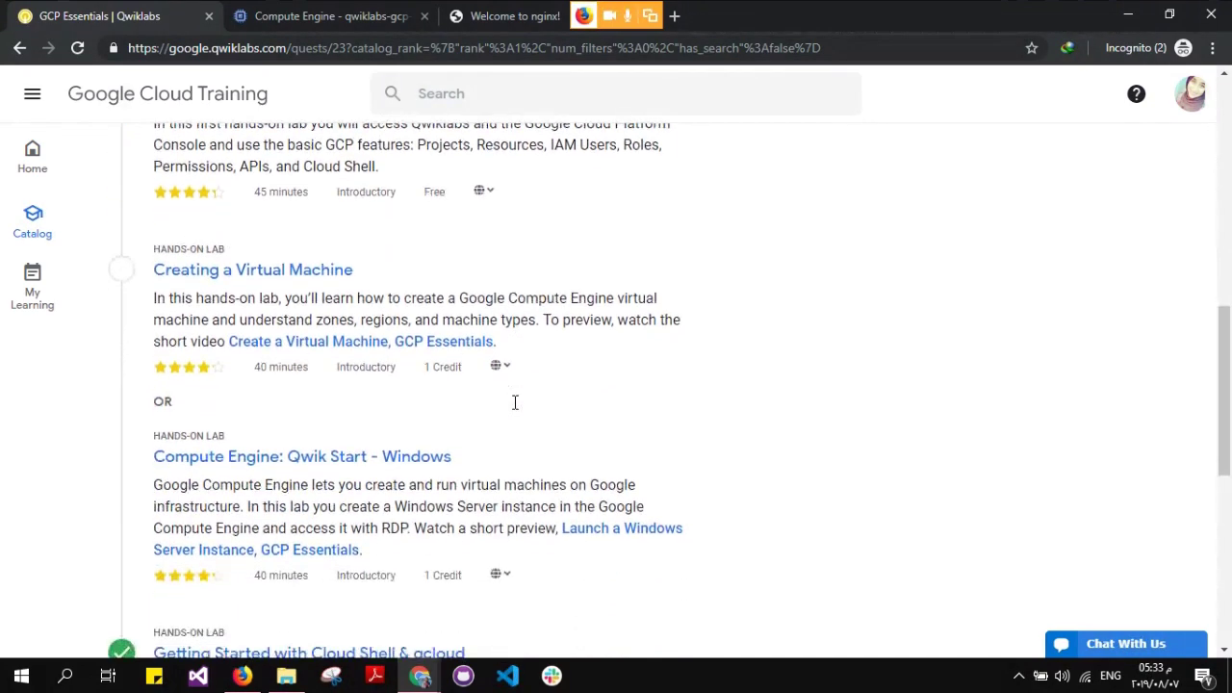
scroll(515, 402, "down", 1)
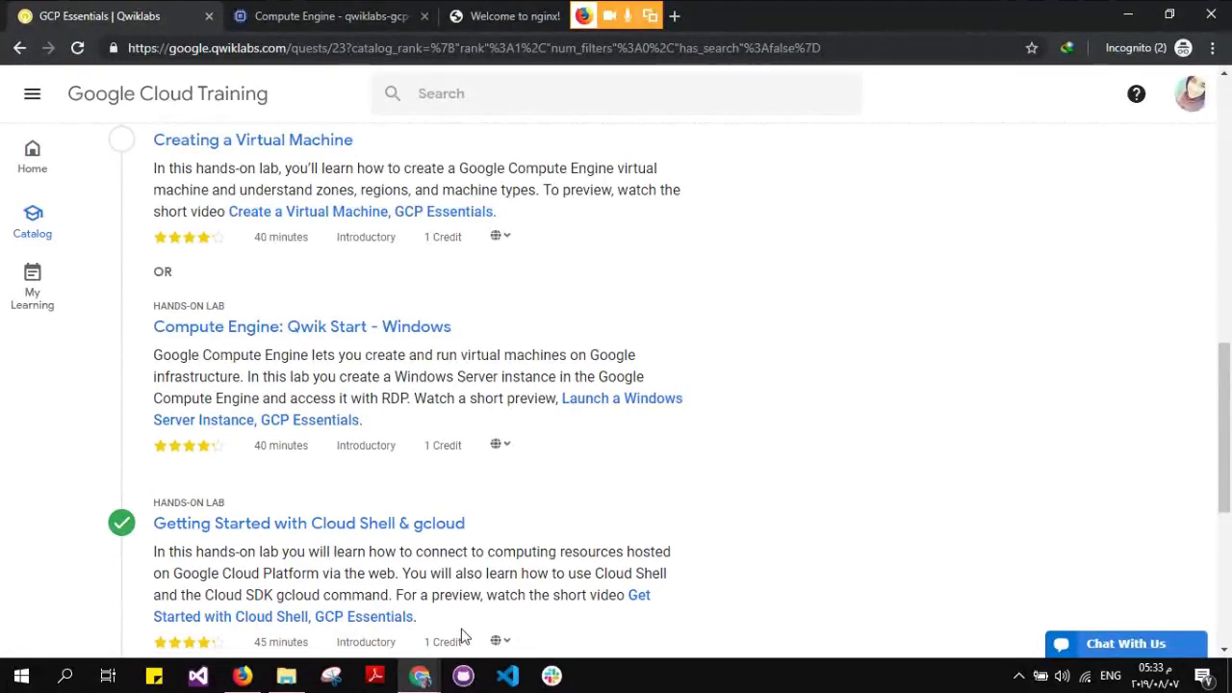
Mute the microphone in the StreamYard studio in Firefox and switch to the Online Google Cloud Platform presentation in Google Slides
mouse_move(245, 675)
left_click(268, 643)
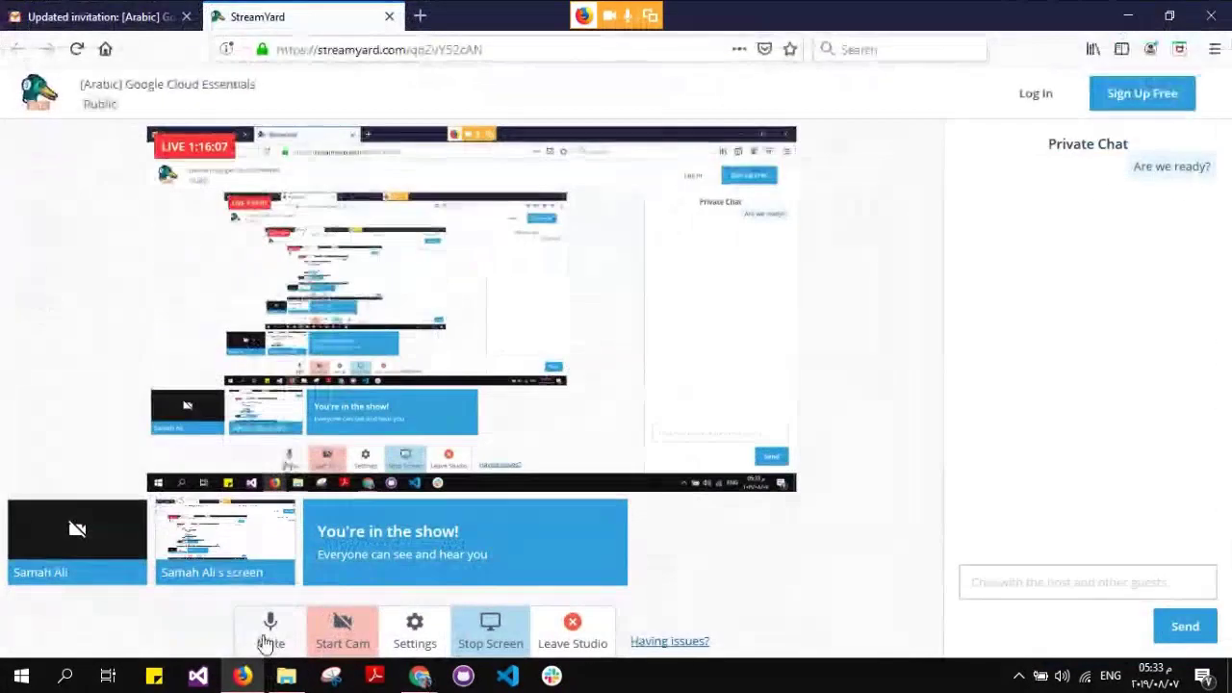
left_click(270, 635)
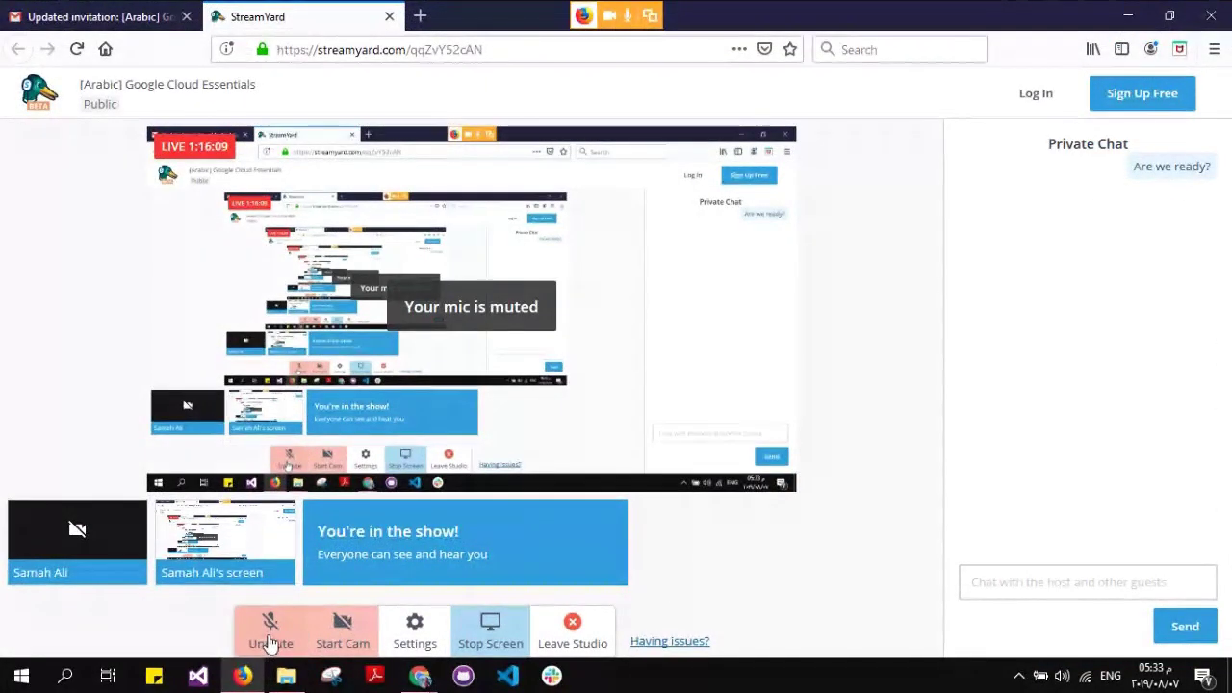
mouse_move(419, 675)
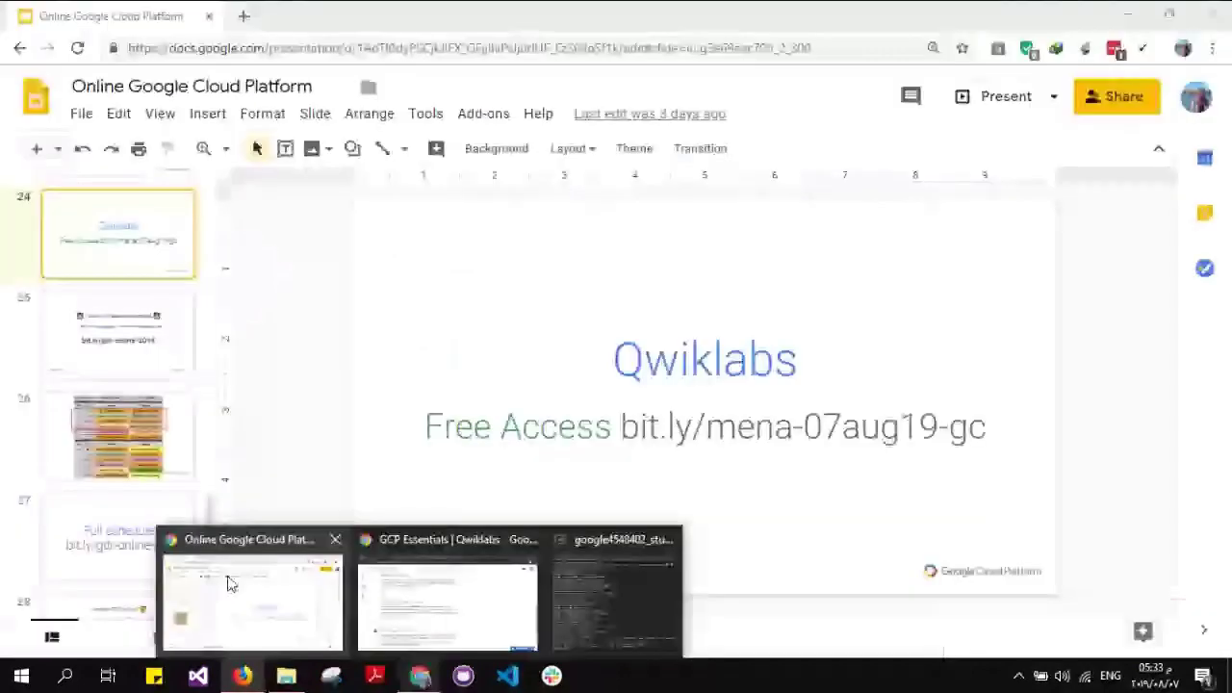
left_click(228, 583)
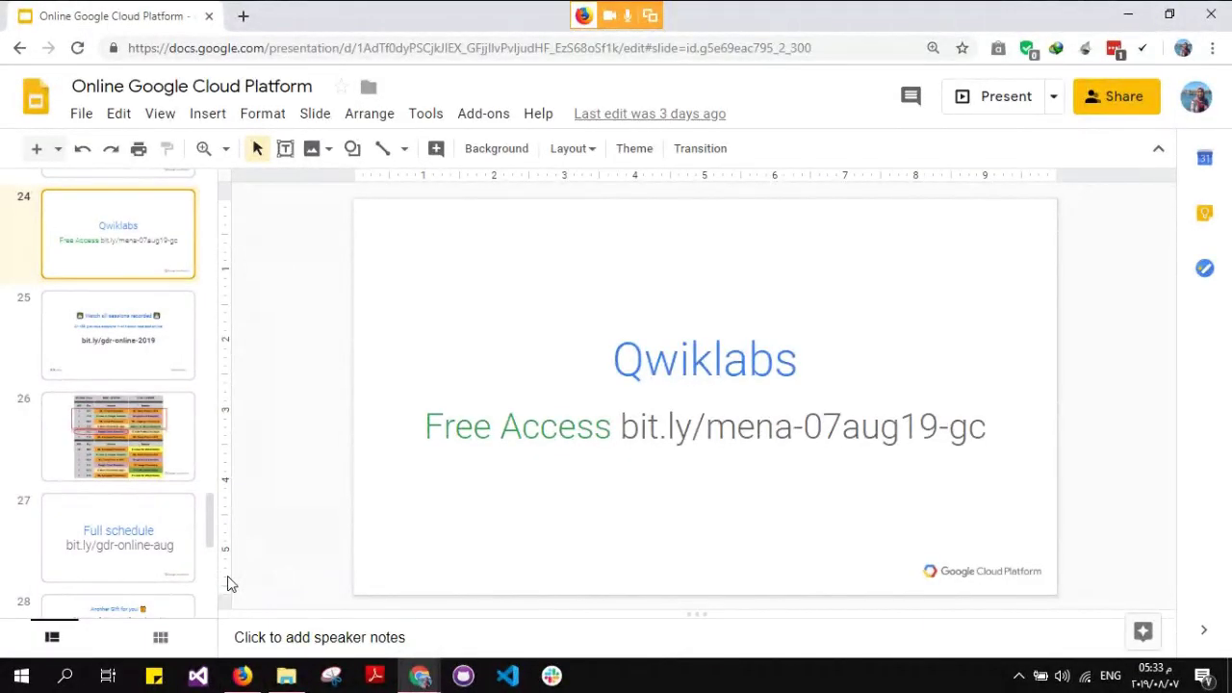